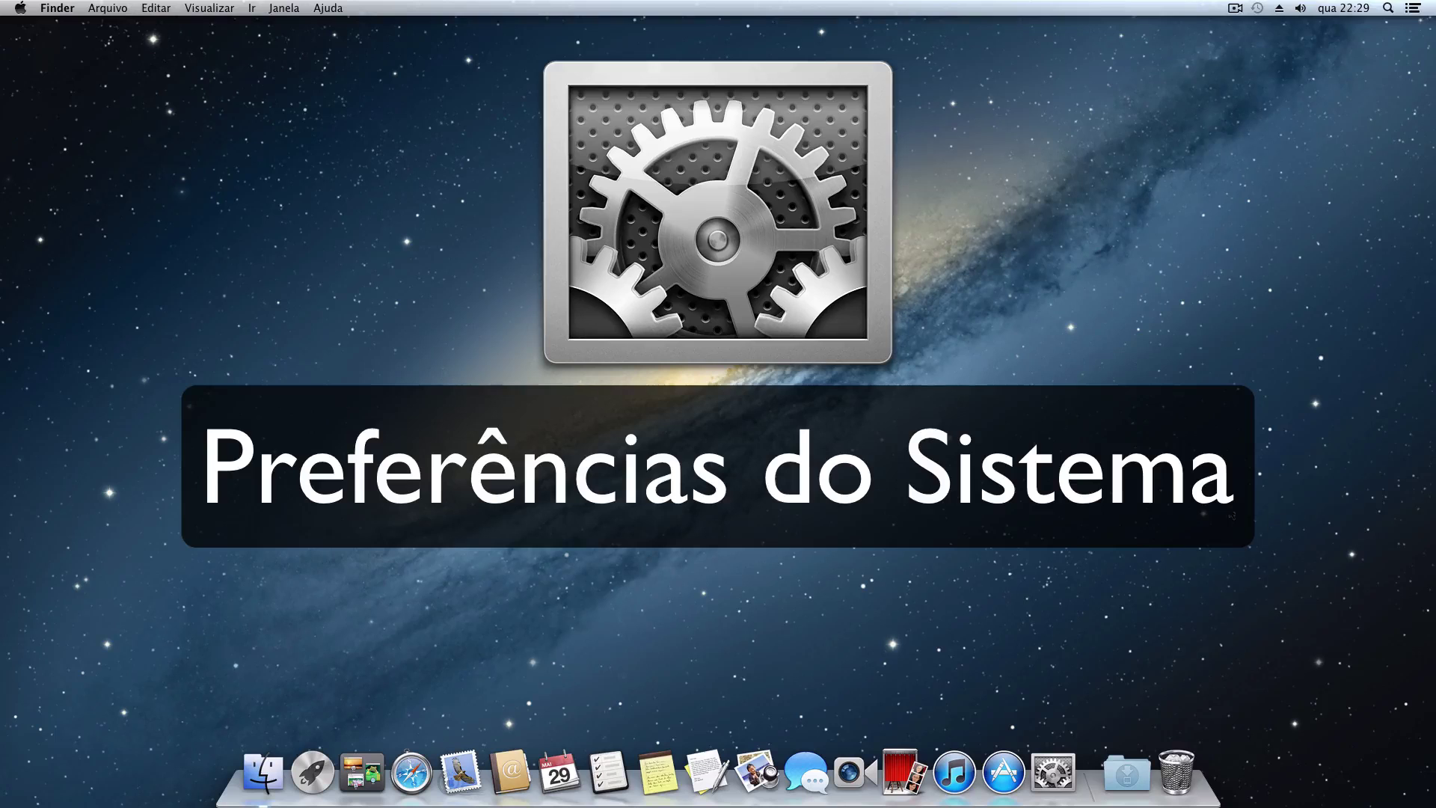
Open System Preferences and go to the Geral settings
left_click(1054, 778)
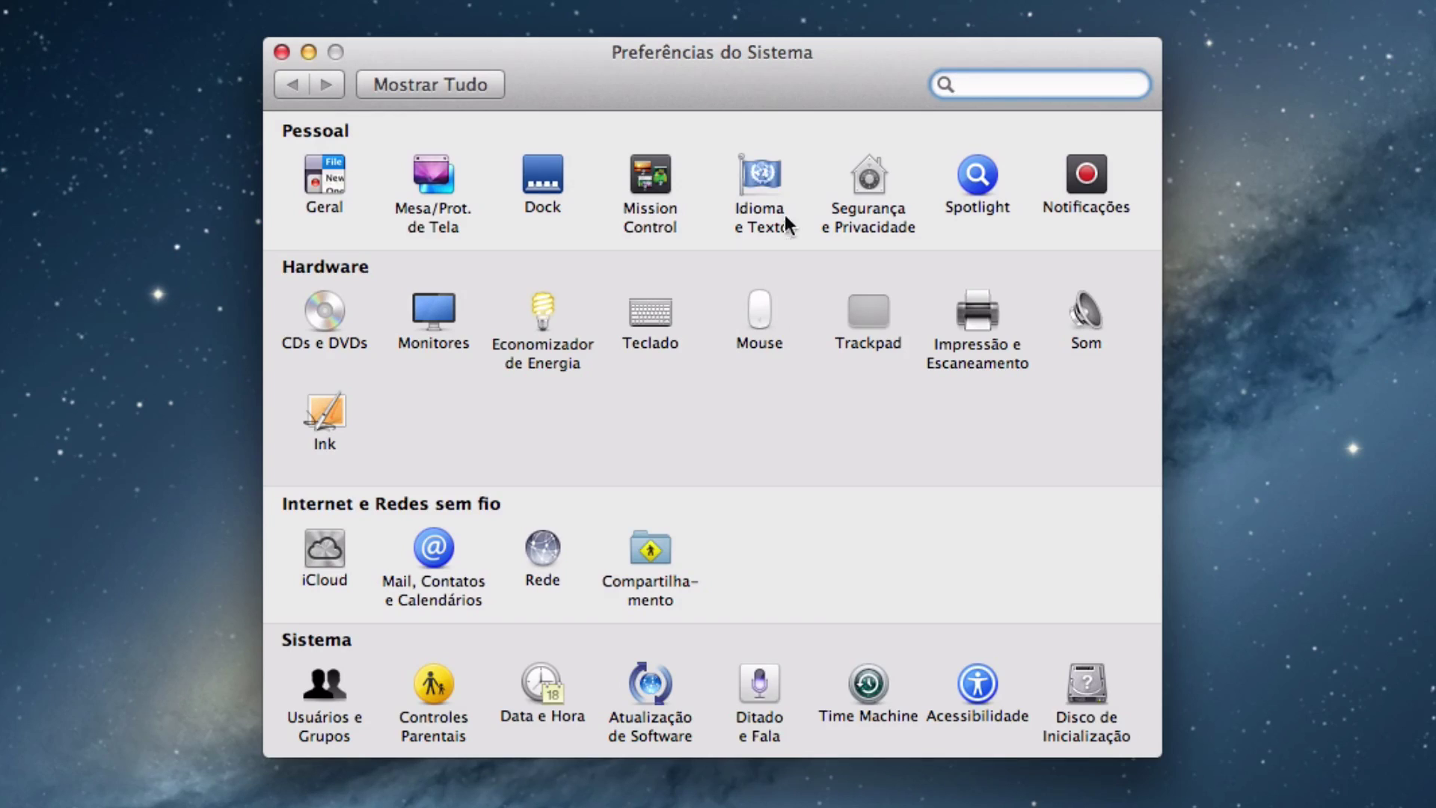
left_click(337, 175)
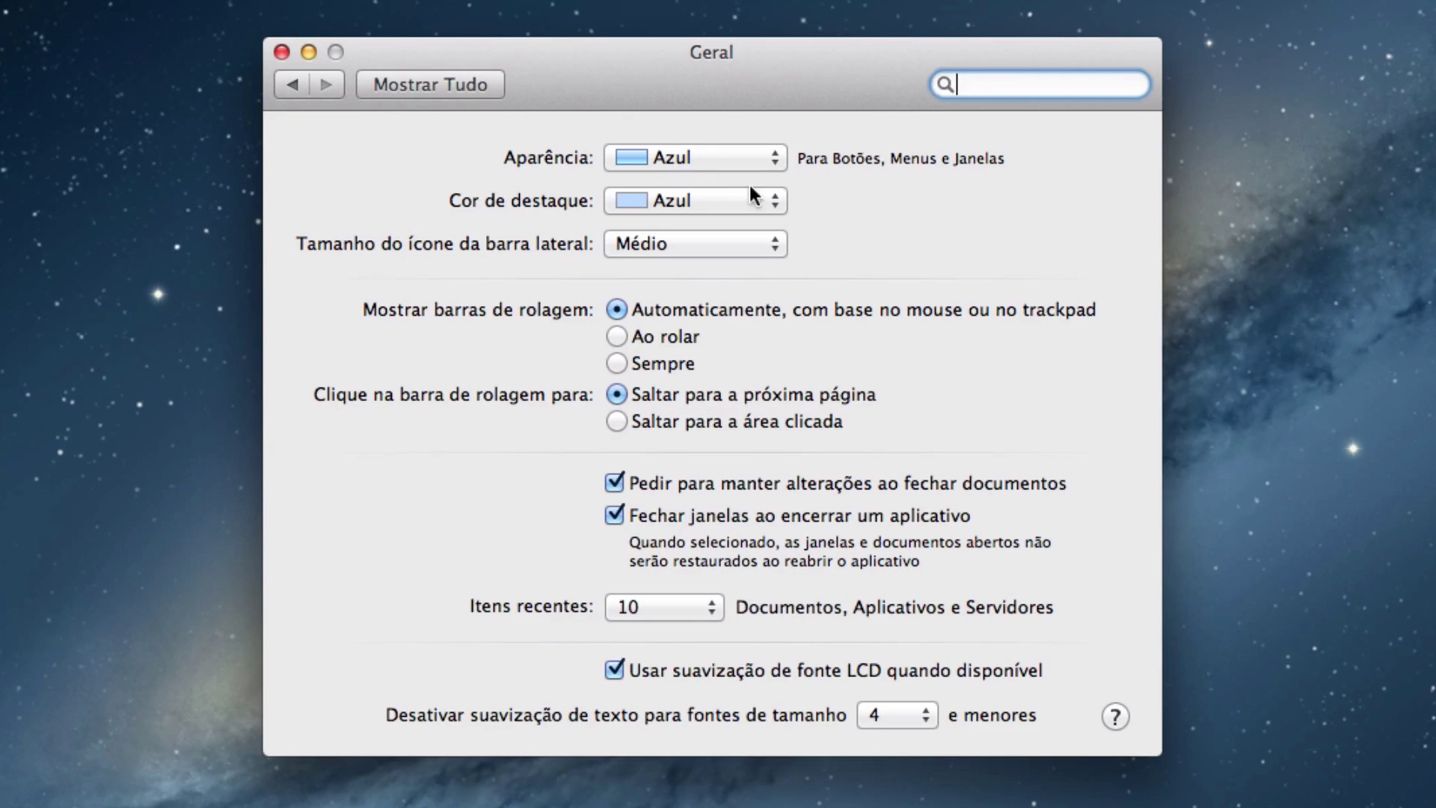
Switch the appearance to Grafite to compare the Spotlight highlight, and restore it to Azul
left_click(775, 160)
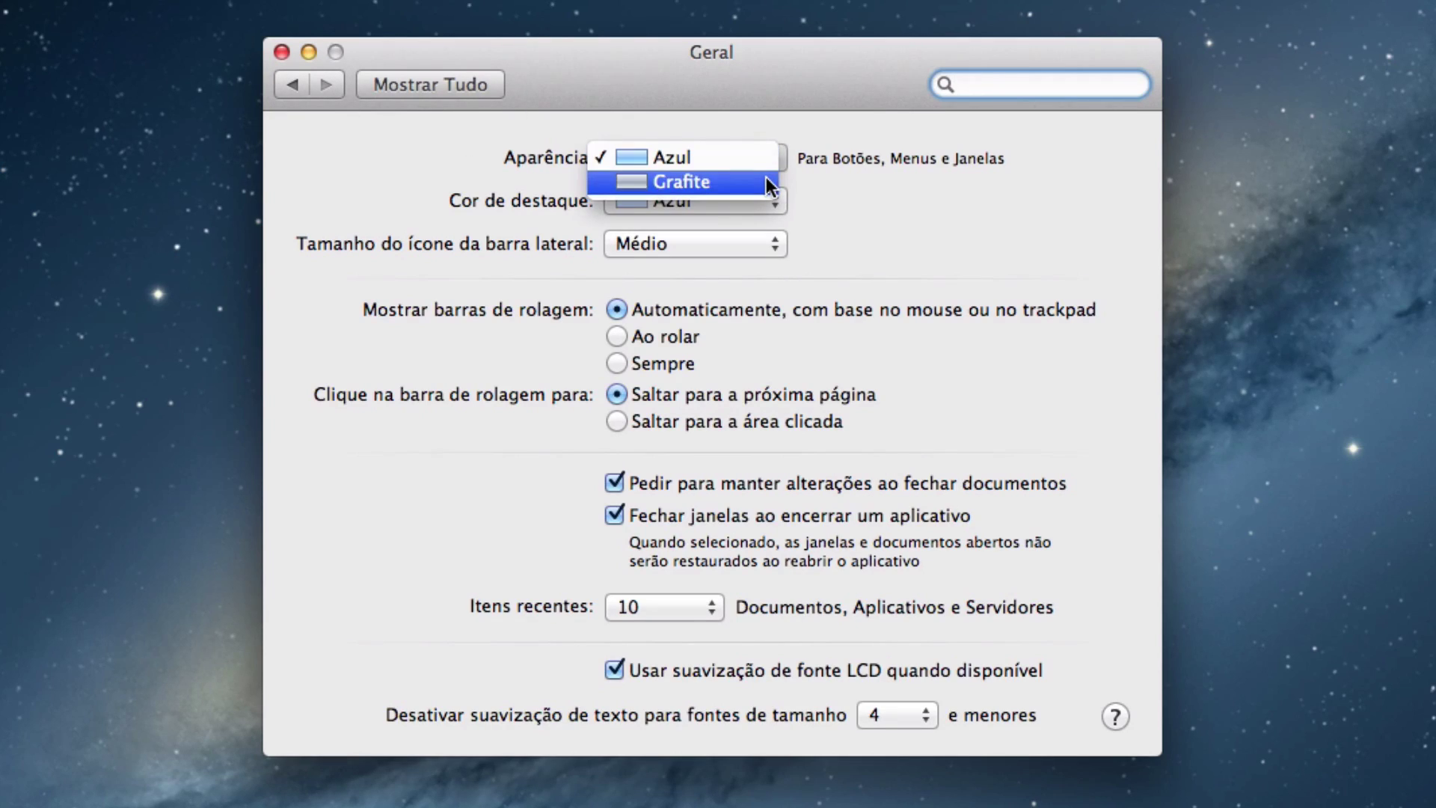
left_click(766, 178)
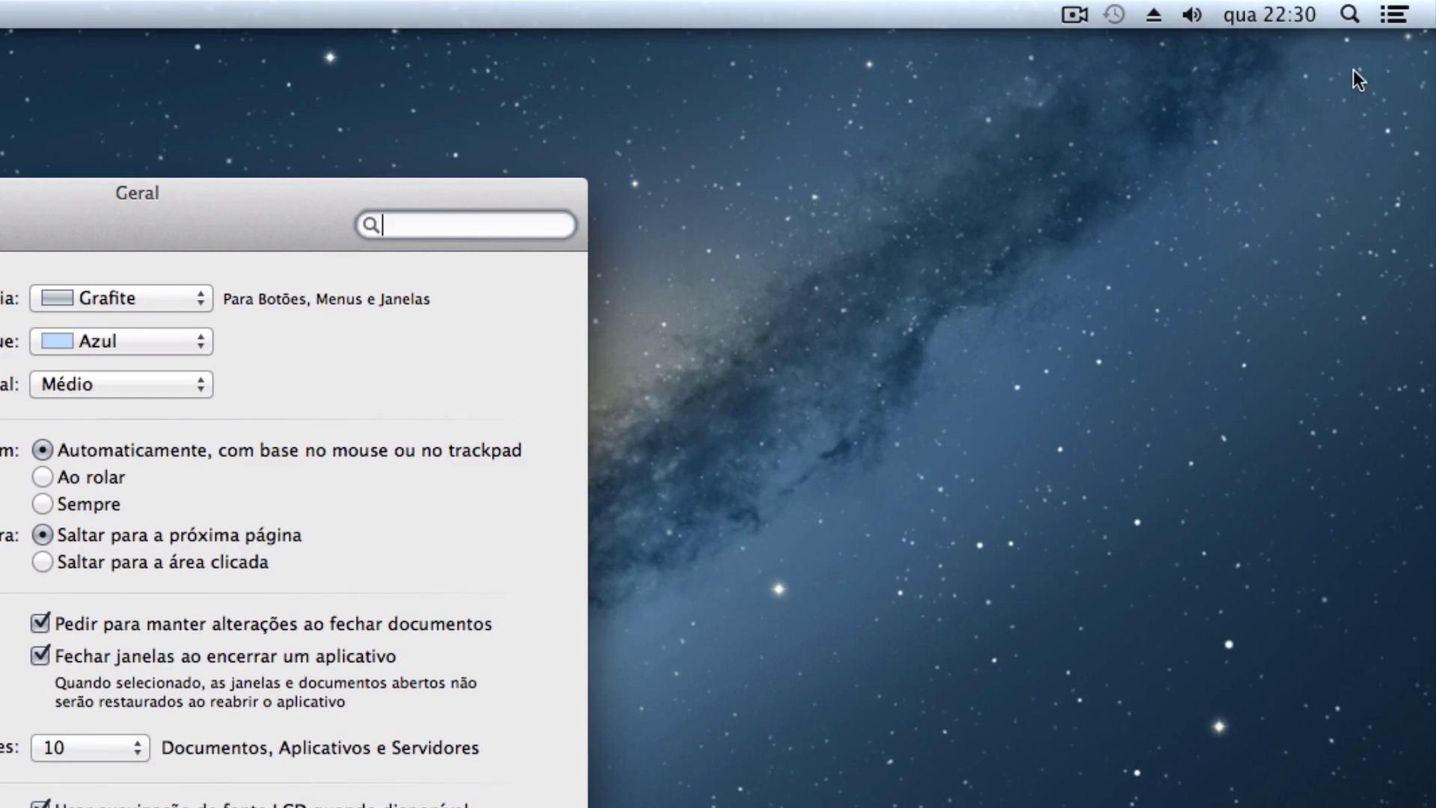
left_click(1351, 15)
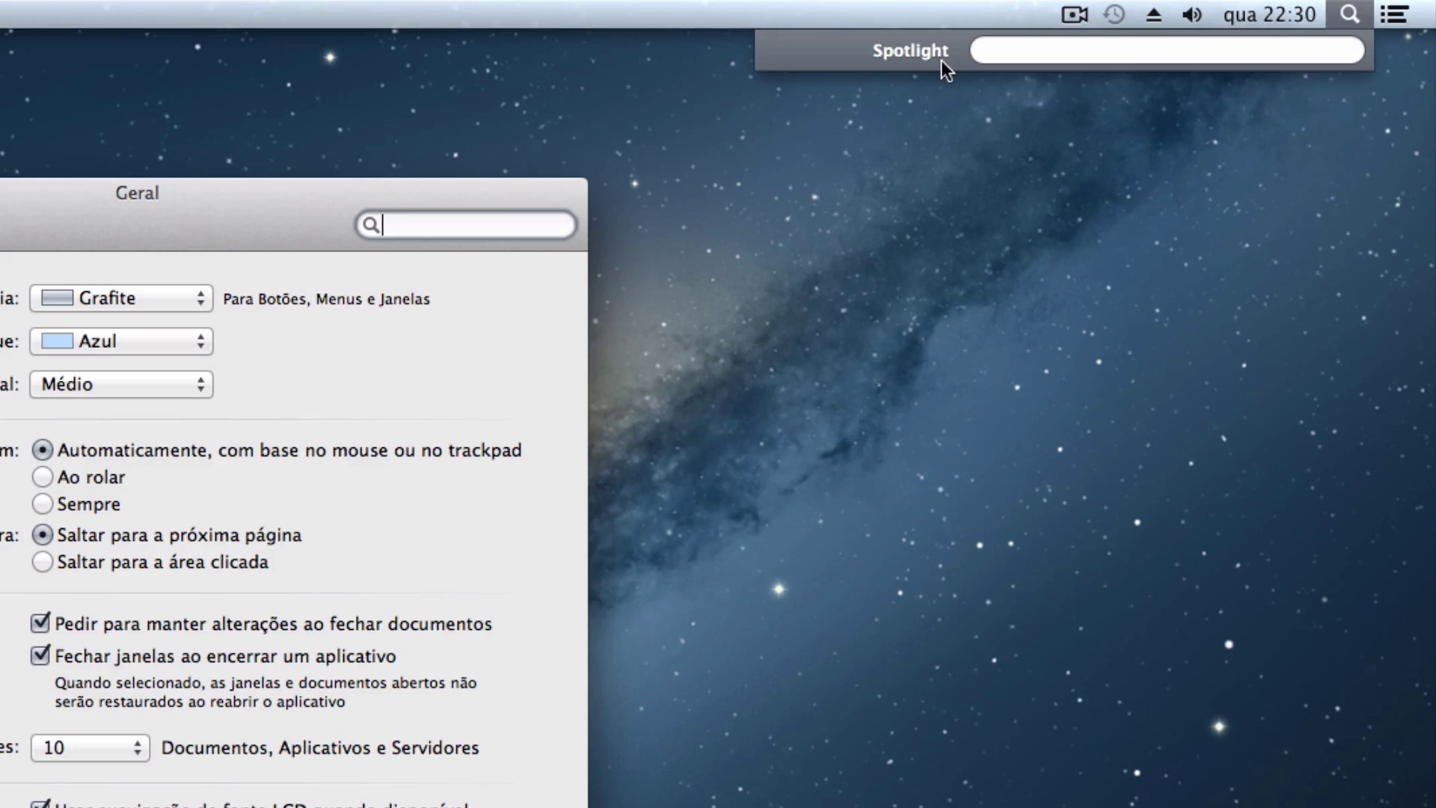
left_click(146, 255)
left_click(454, 230)
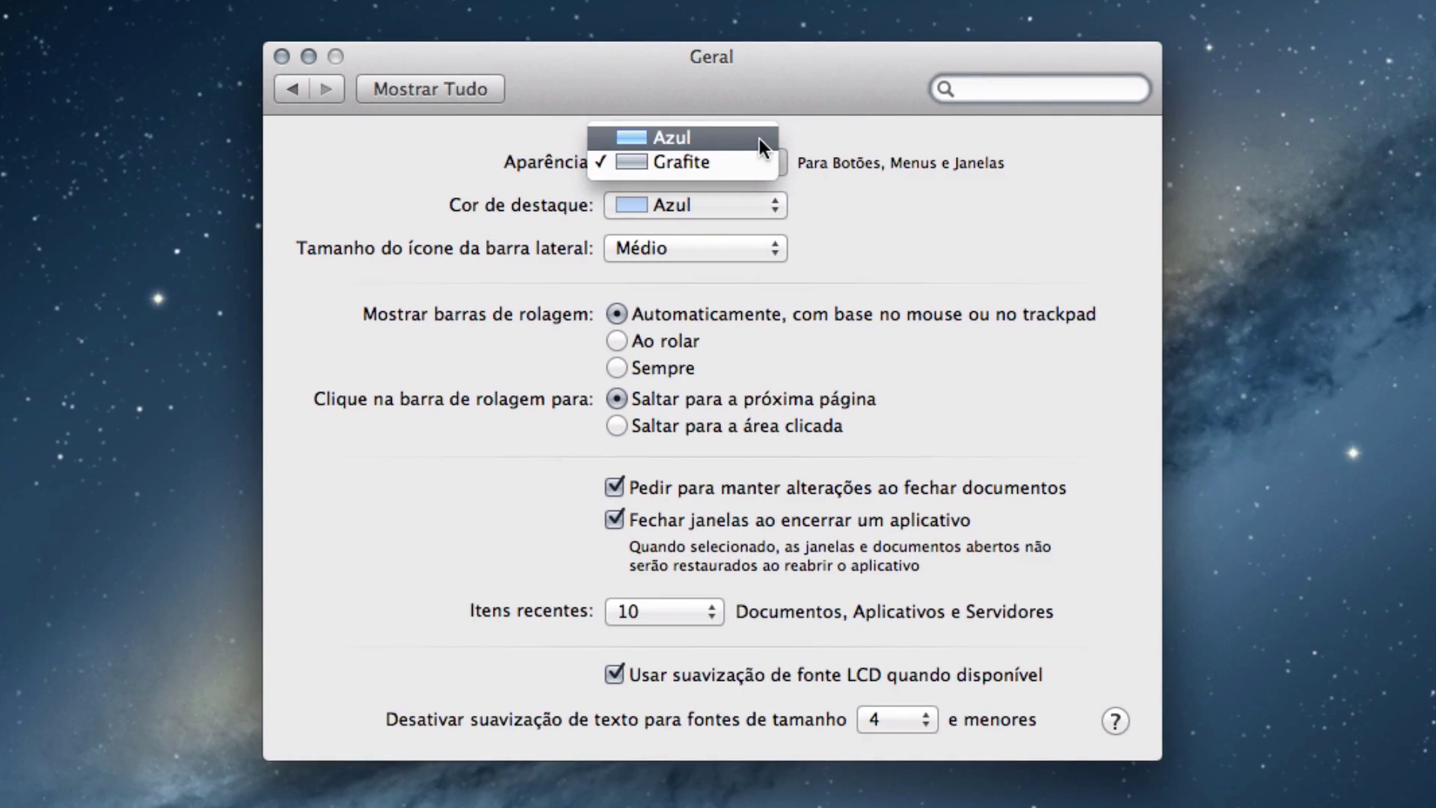
left_click(760, 137)
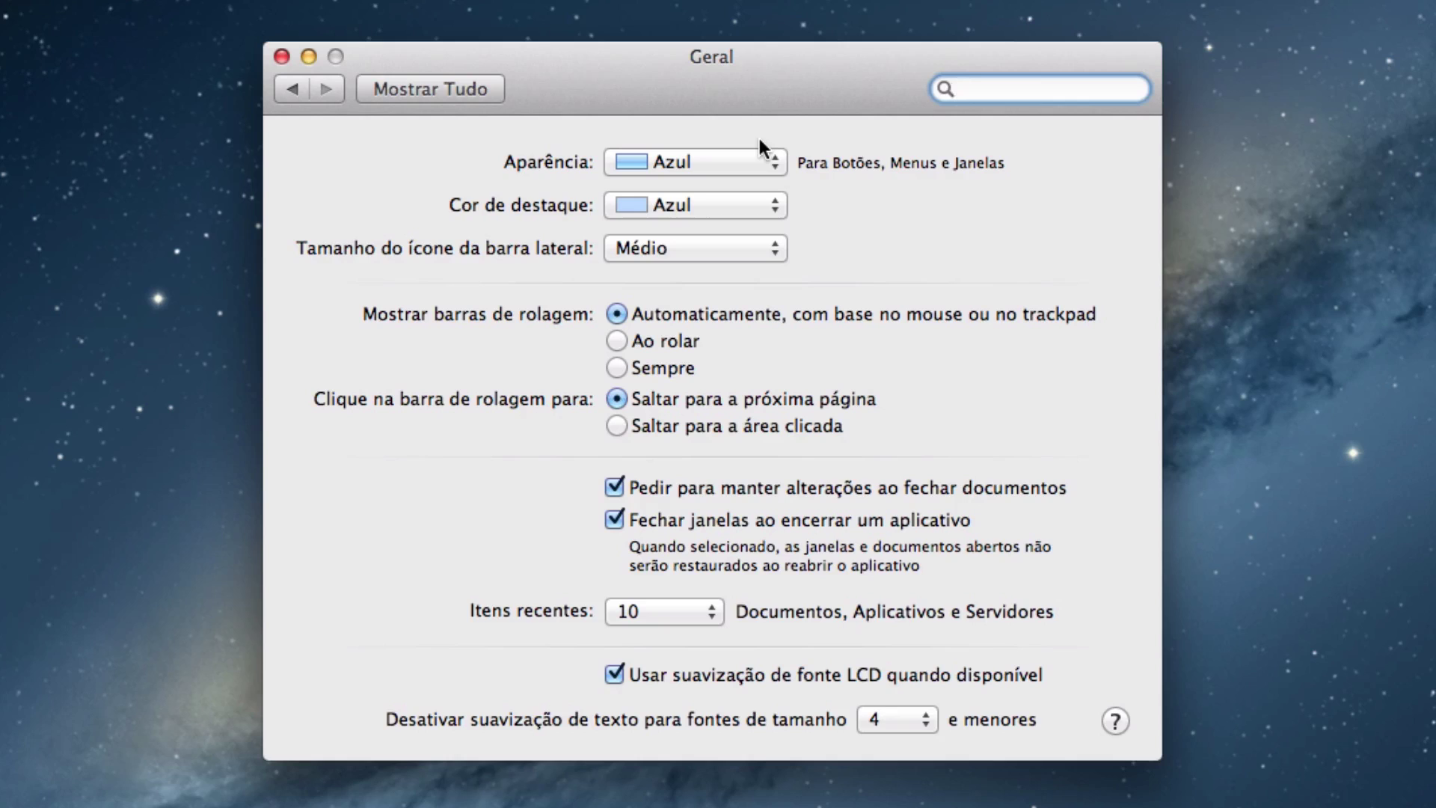
Arrange the Finder window behind the Geral window so that its sidebar stays visible
left_click_drag(868, 80, 1160, 60)
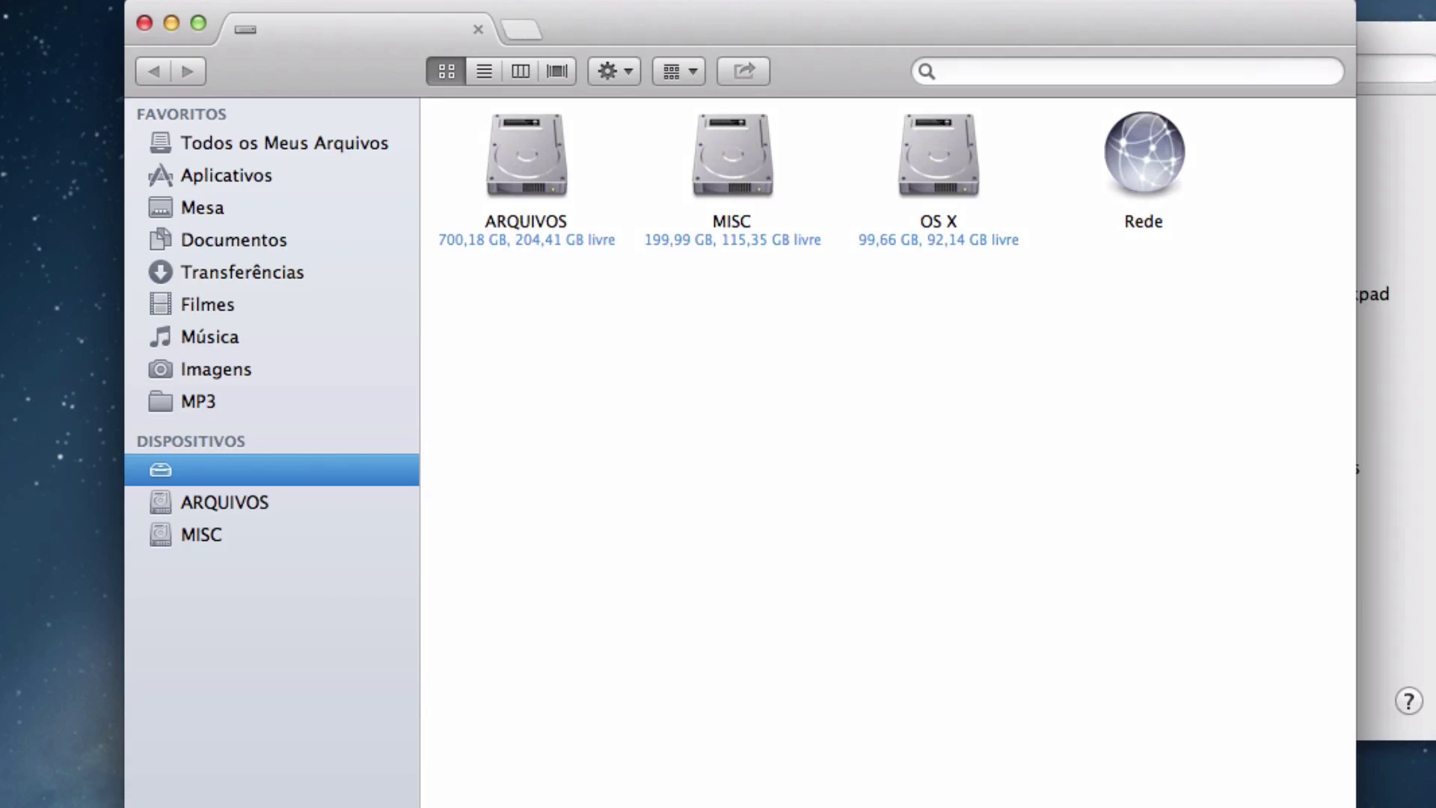
left_click_drag(733, 54, 561, 31)
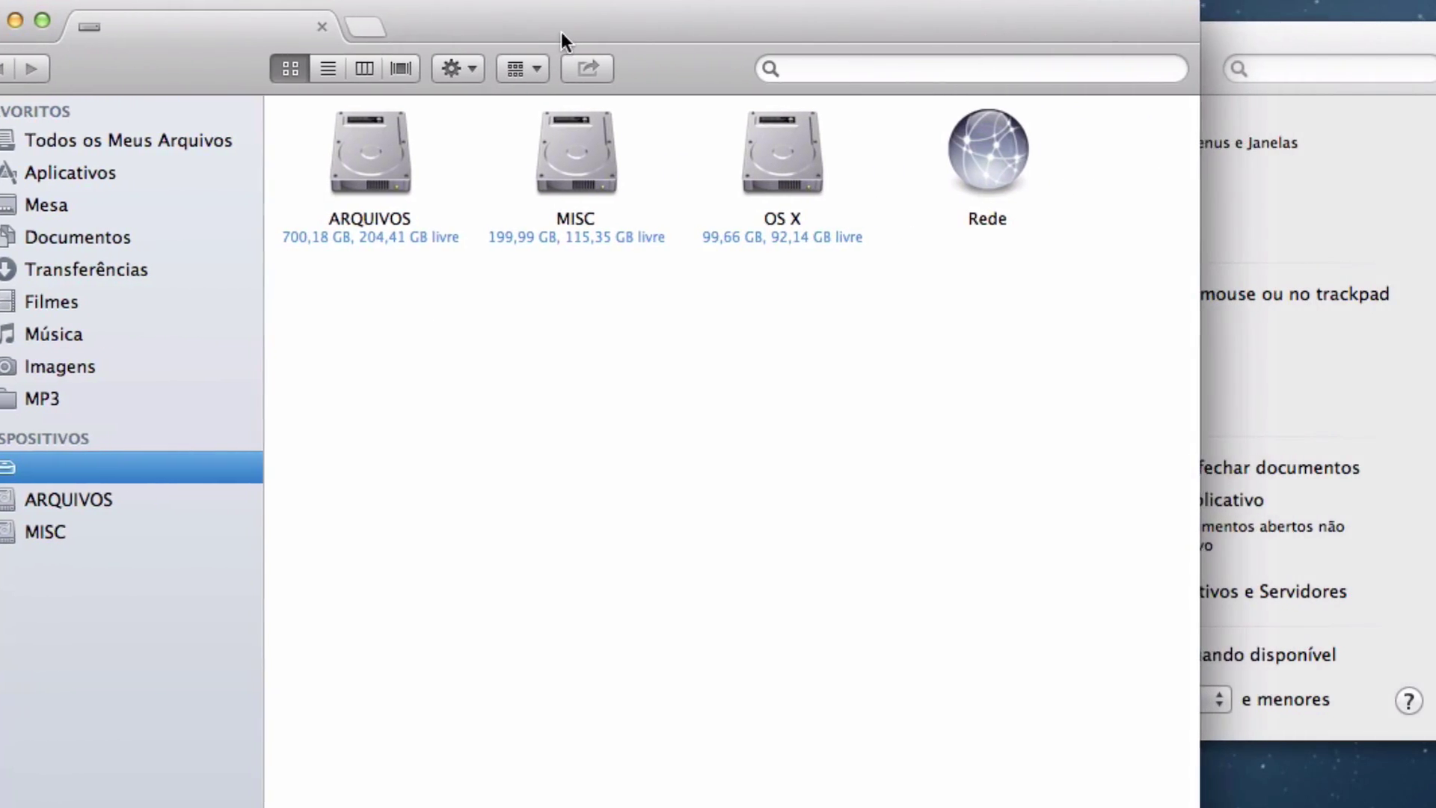
left_click(1171, 39)
left_click_drag(1132, 83, 1022, 156)
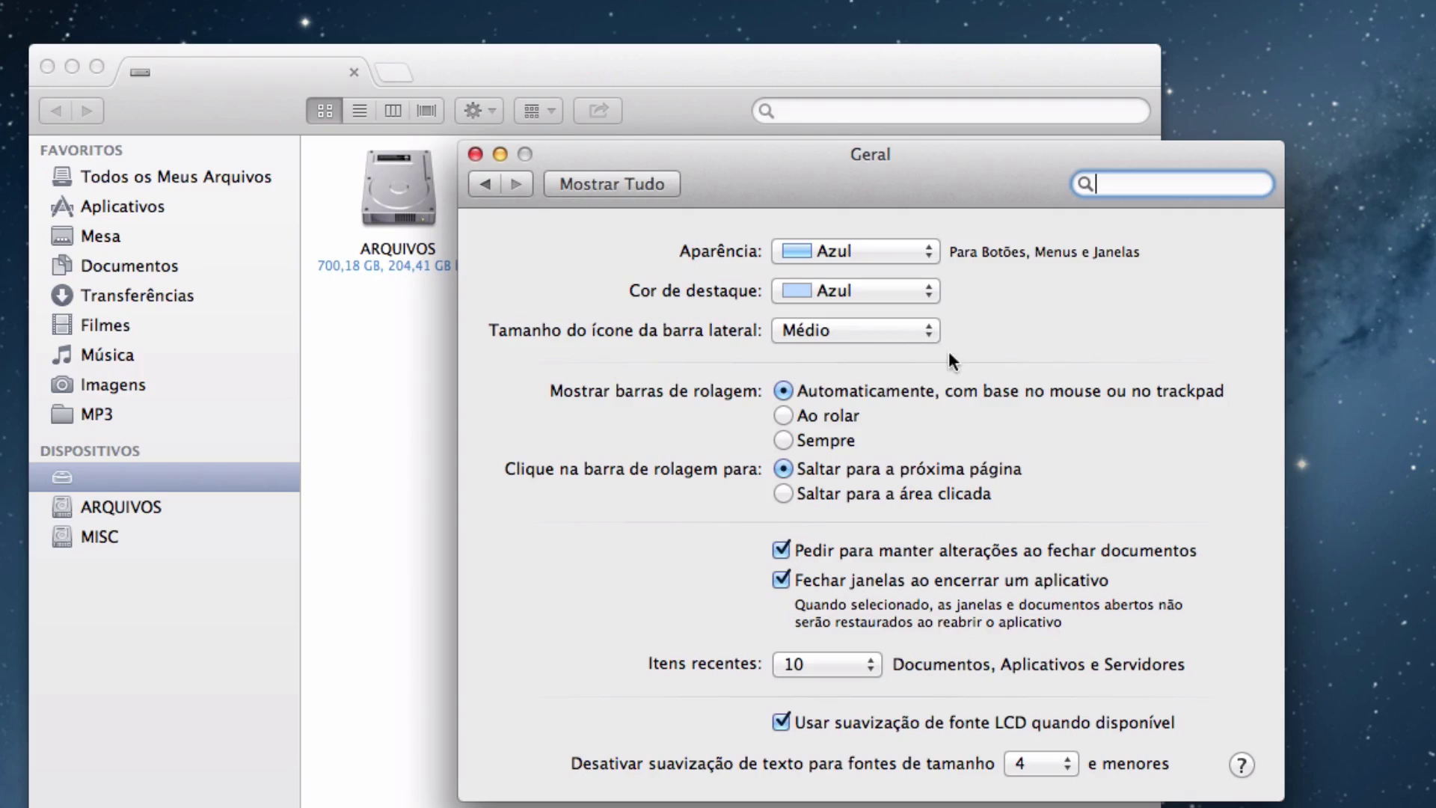
Try the sidebar icon sizes Grande and Pequeno on the Finder sidebar, and return the size to Médio
left_click(920, 330)
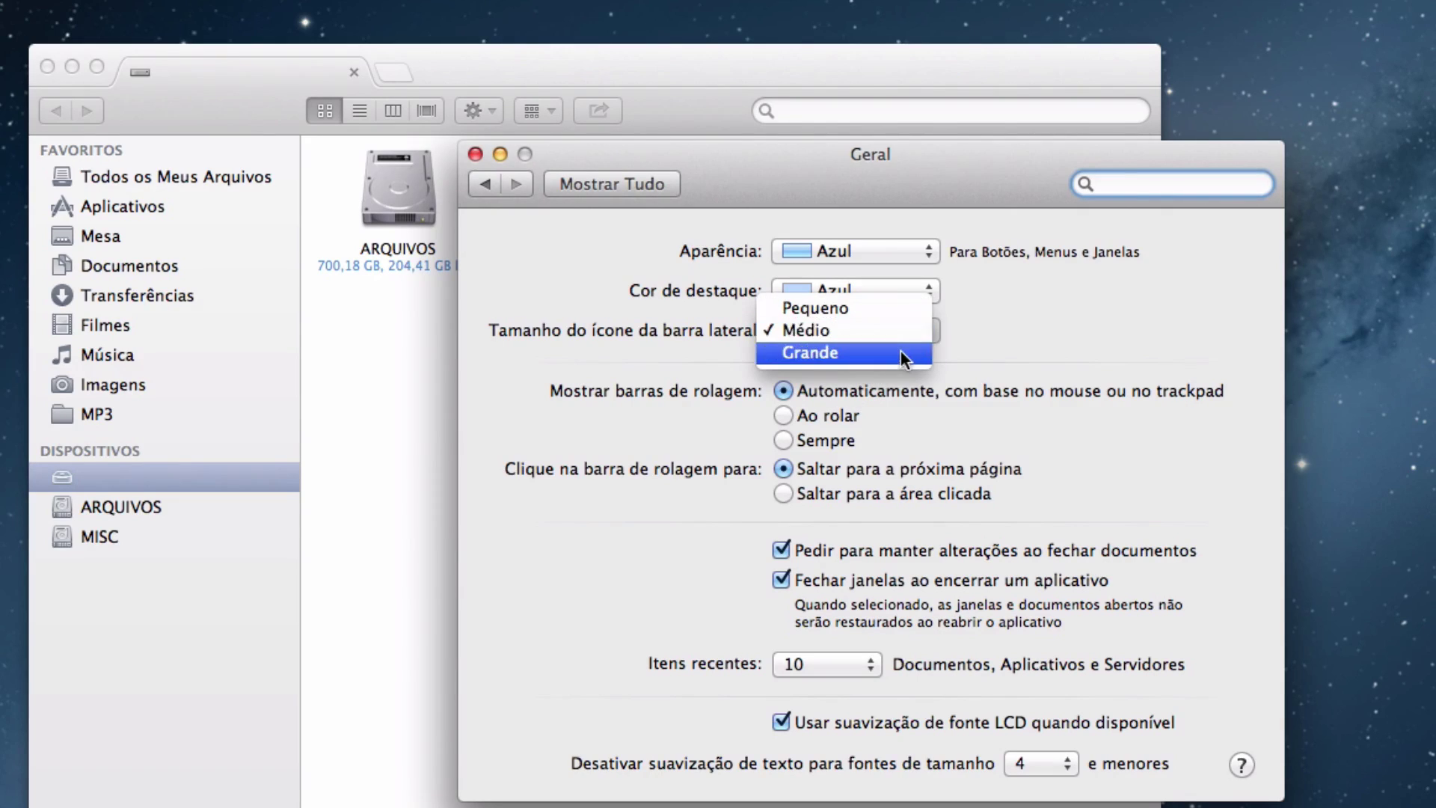
left_click(901, 351)
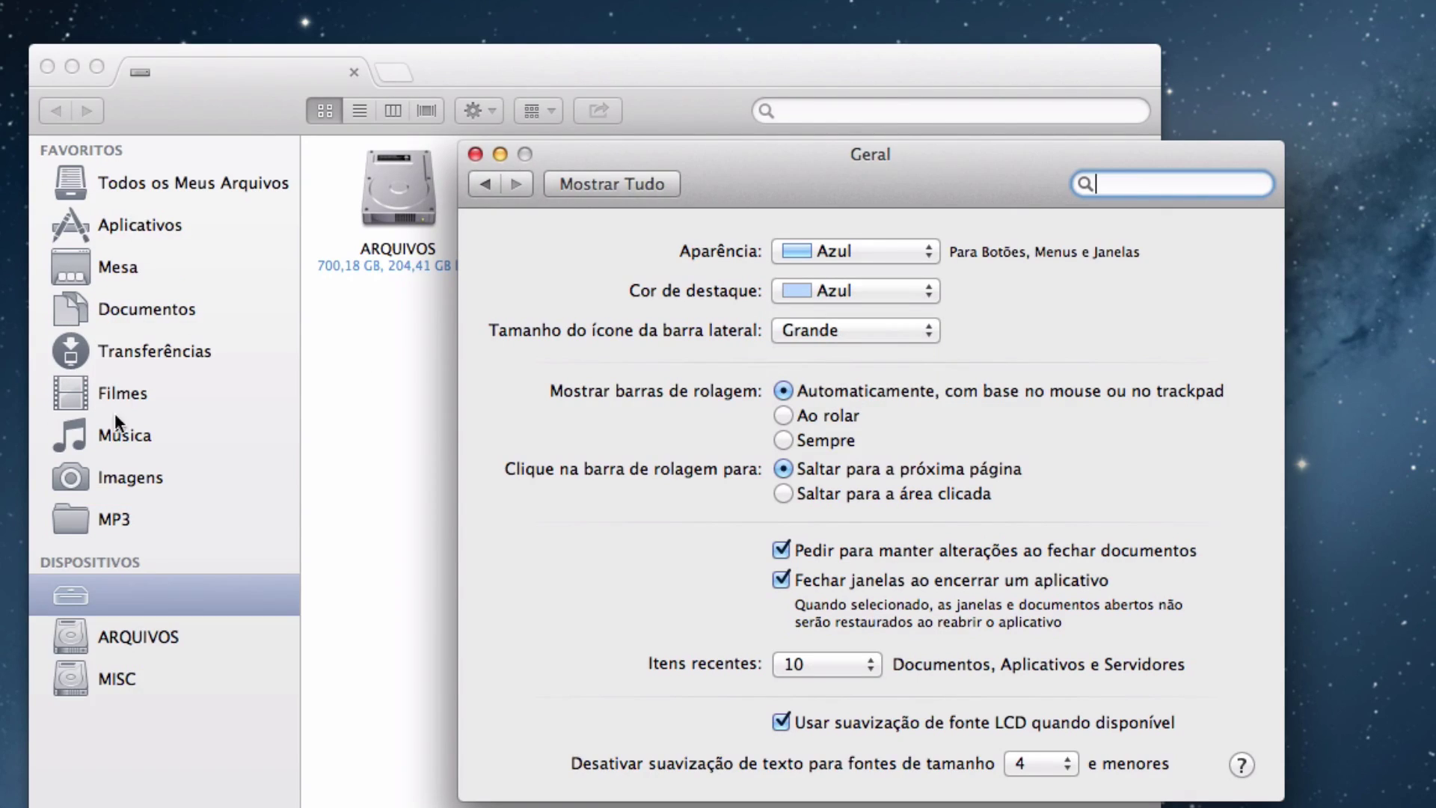
left_click(842, 333)
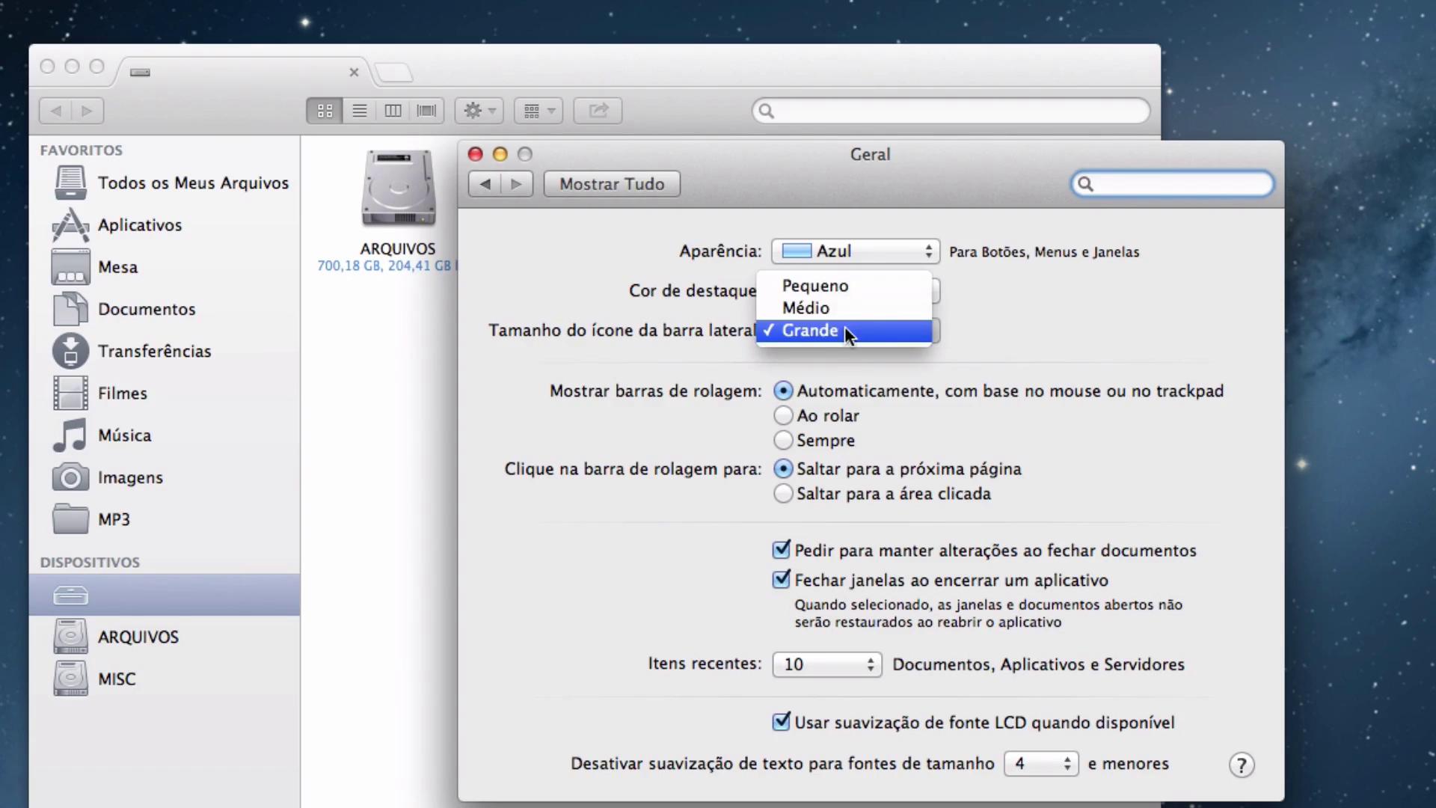
left_click(851, 290)
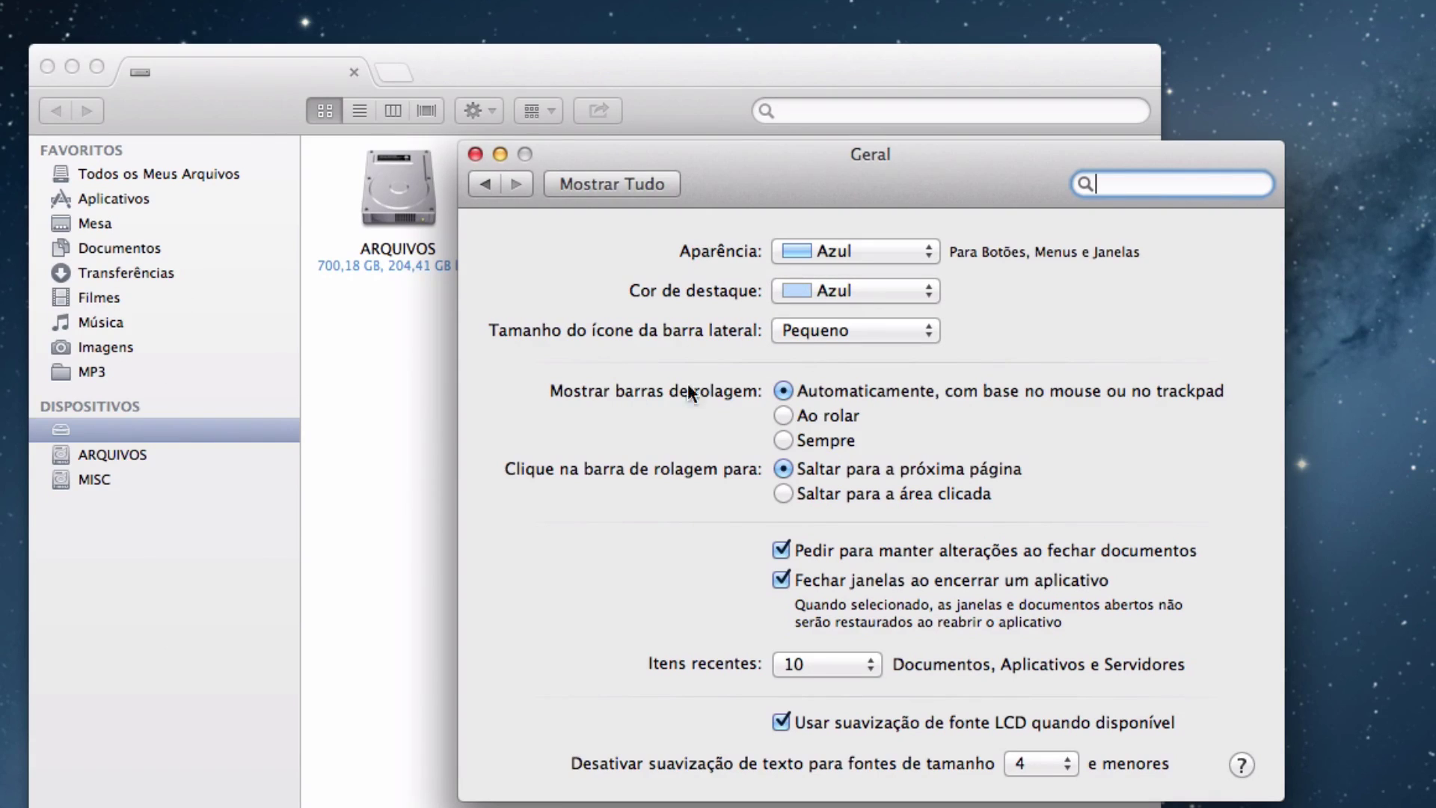
left_click(932, 328)
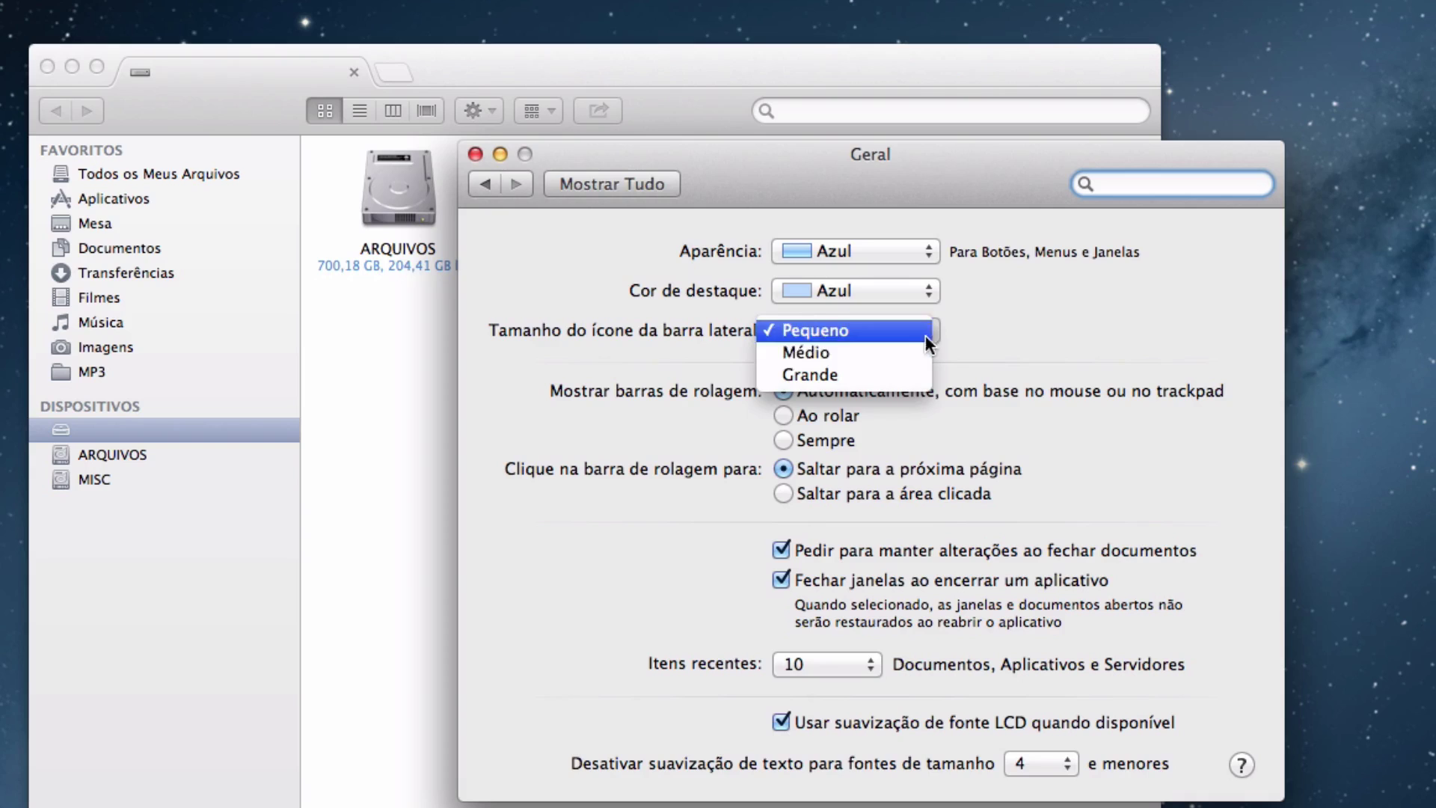
left_click(854, 352)
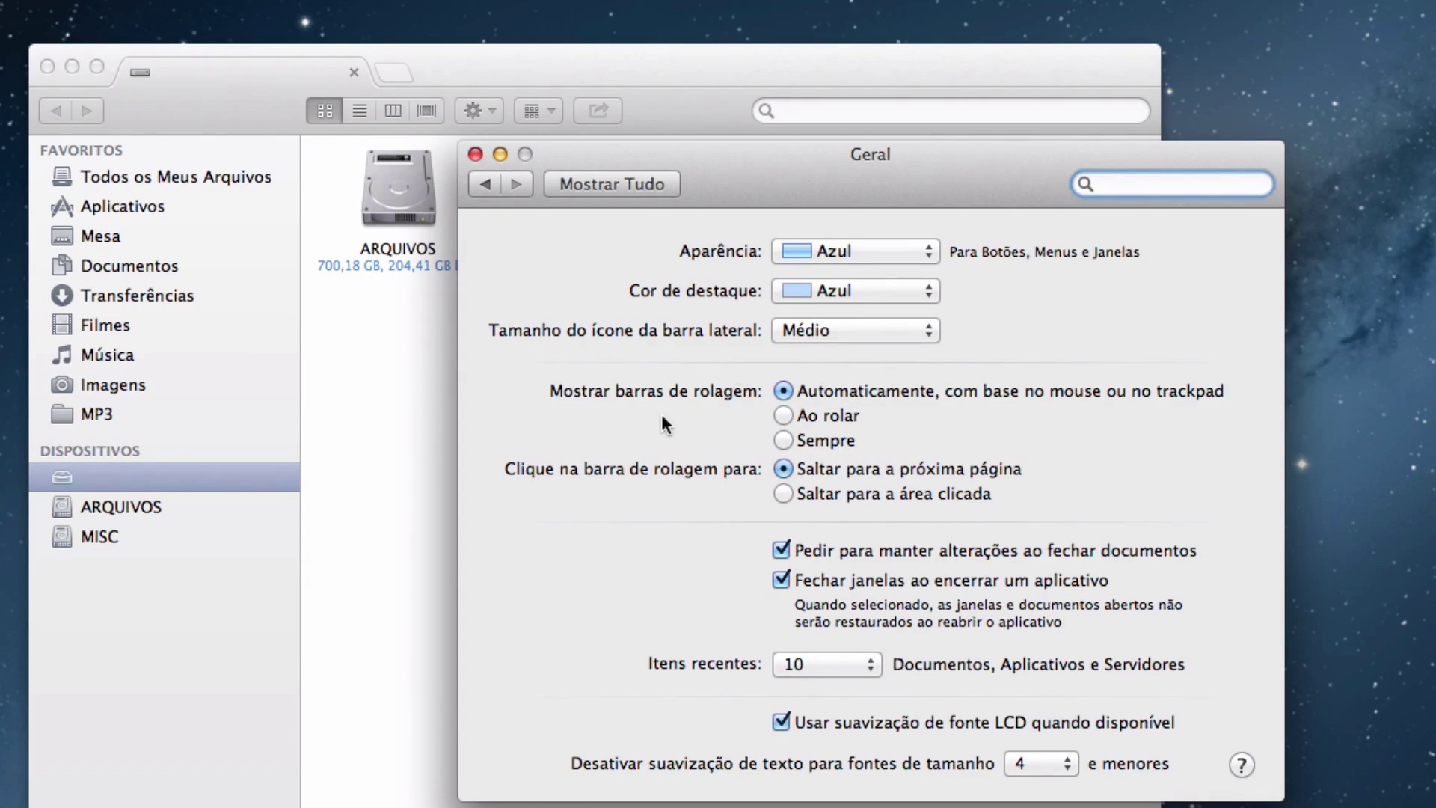
Show the MP3 folder in Finder and place its window beside the Geral window
left_click_drag(920, 166, 1081, 175)
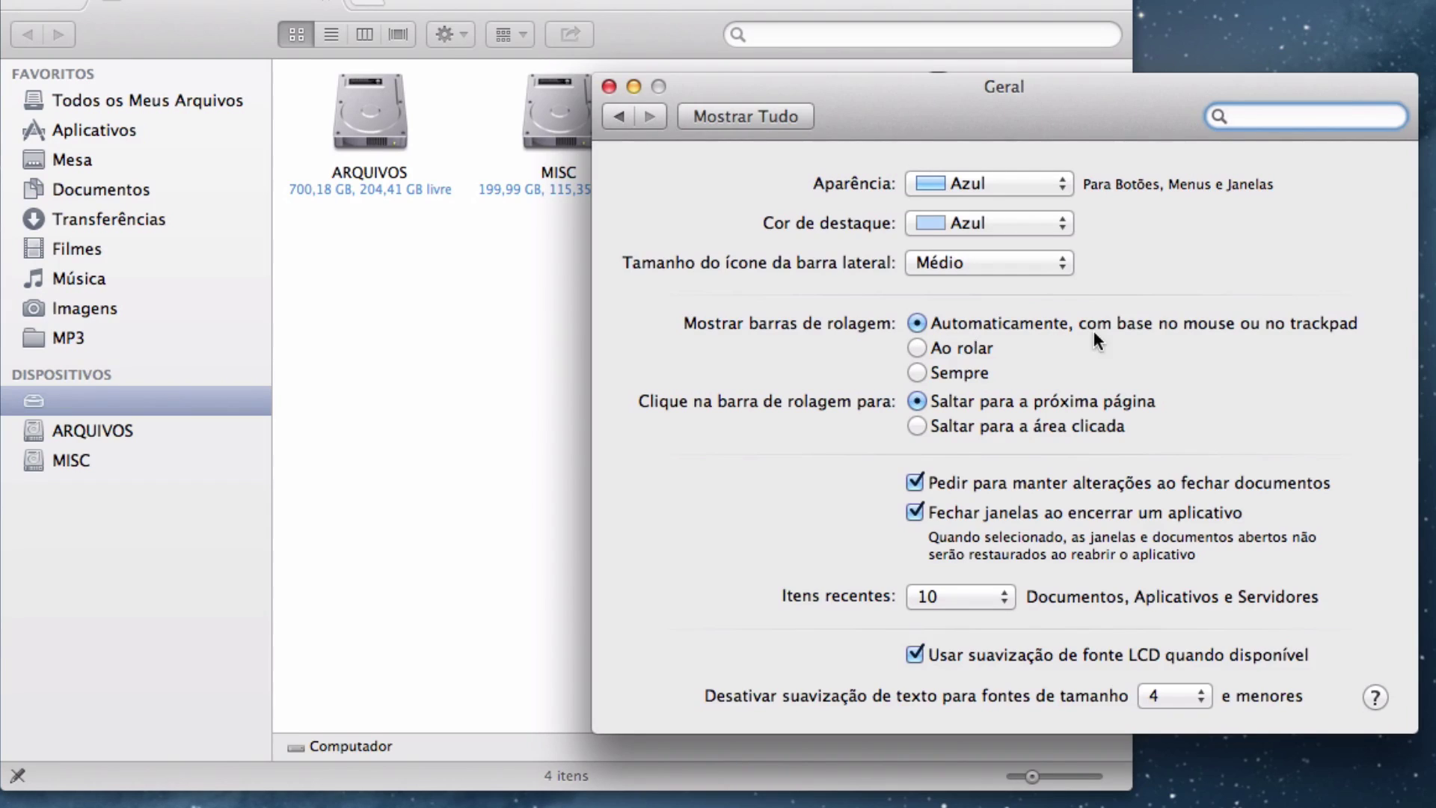
left_click(402, 381)
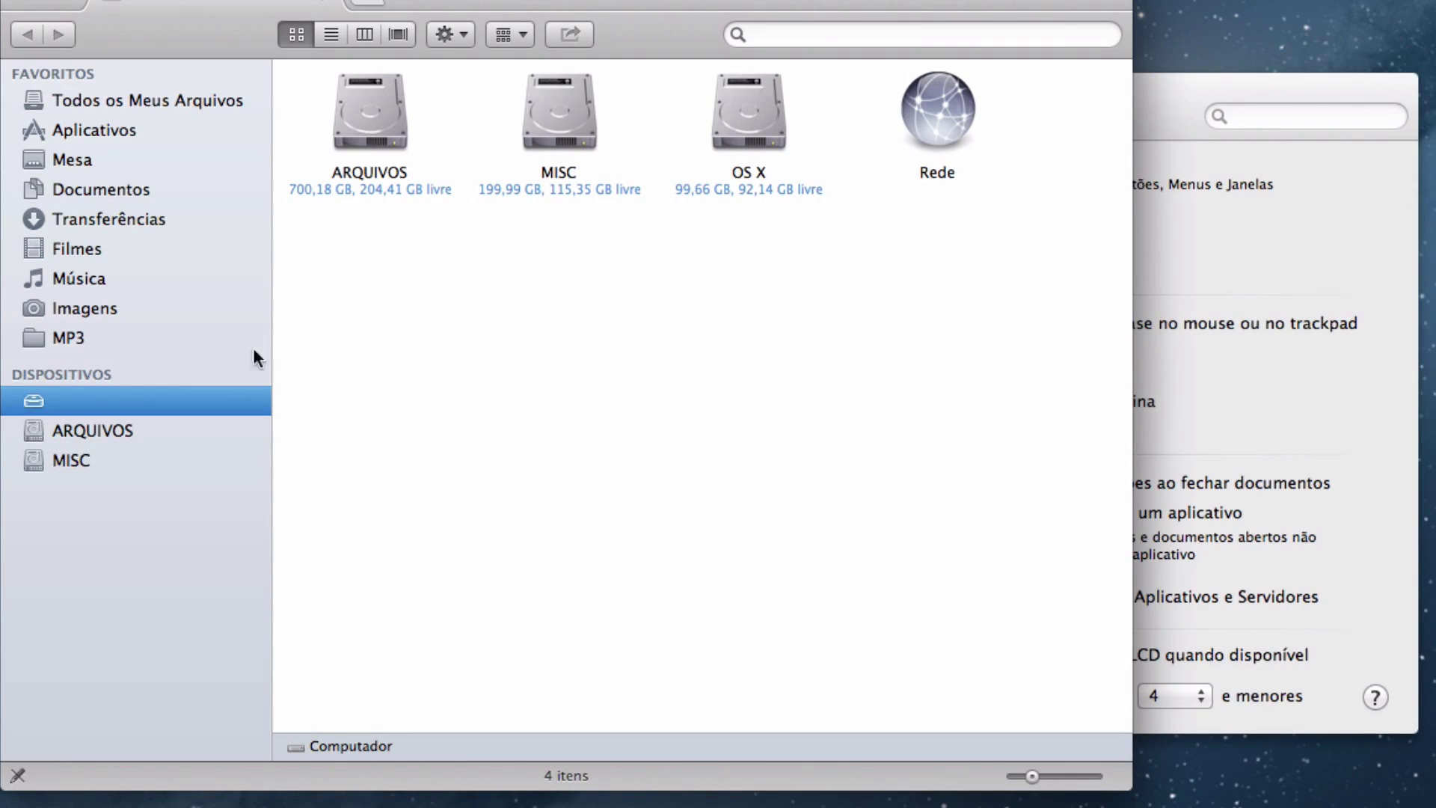
left_click(98, 341)
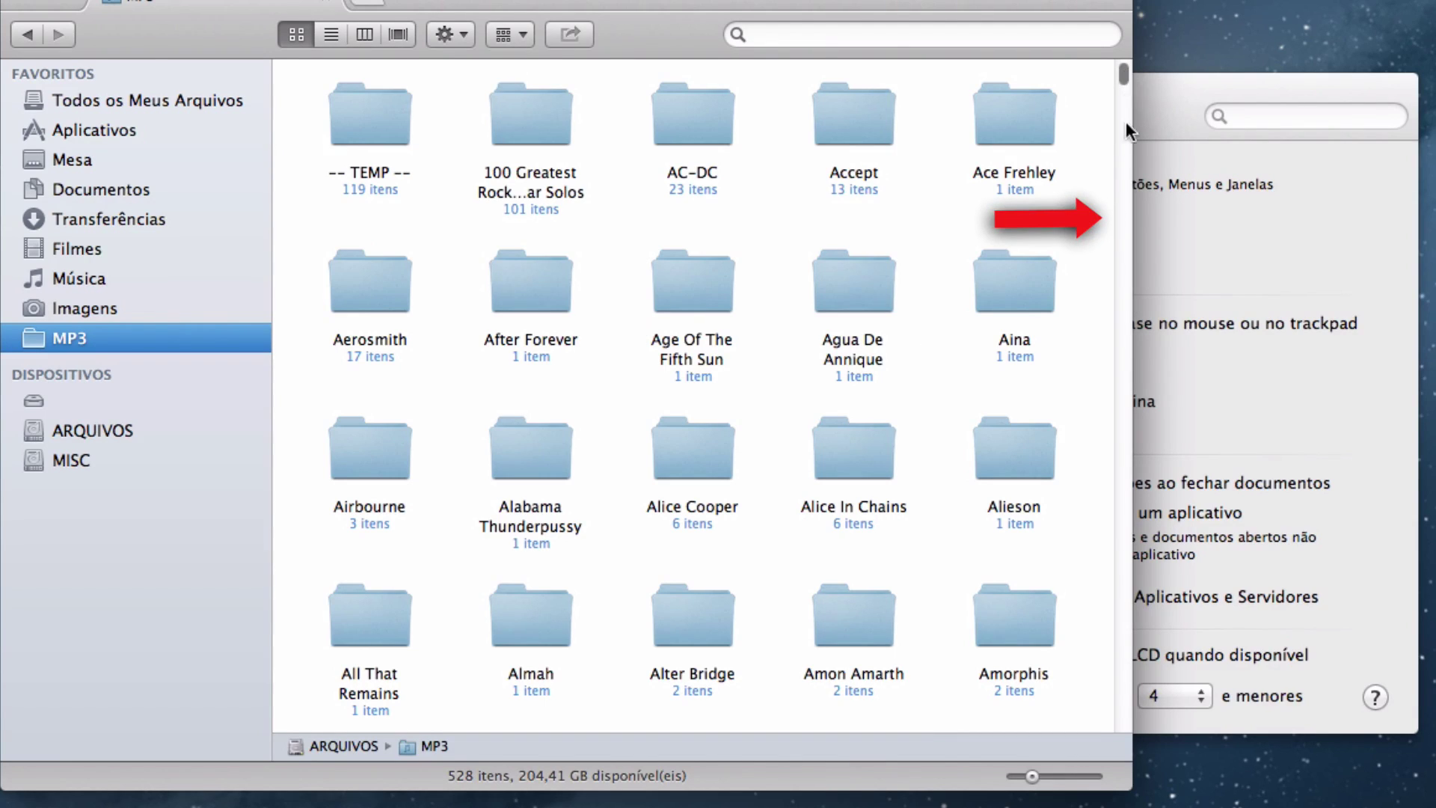
left_click(1189, 90)
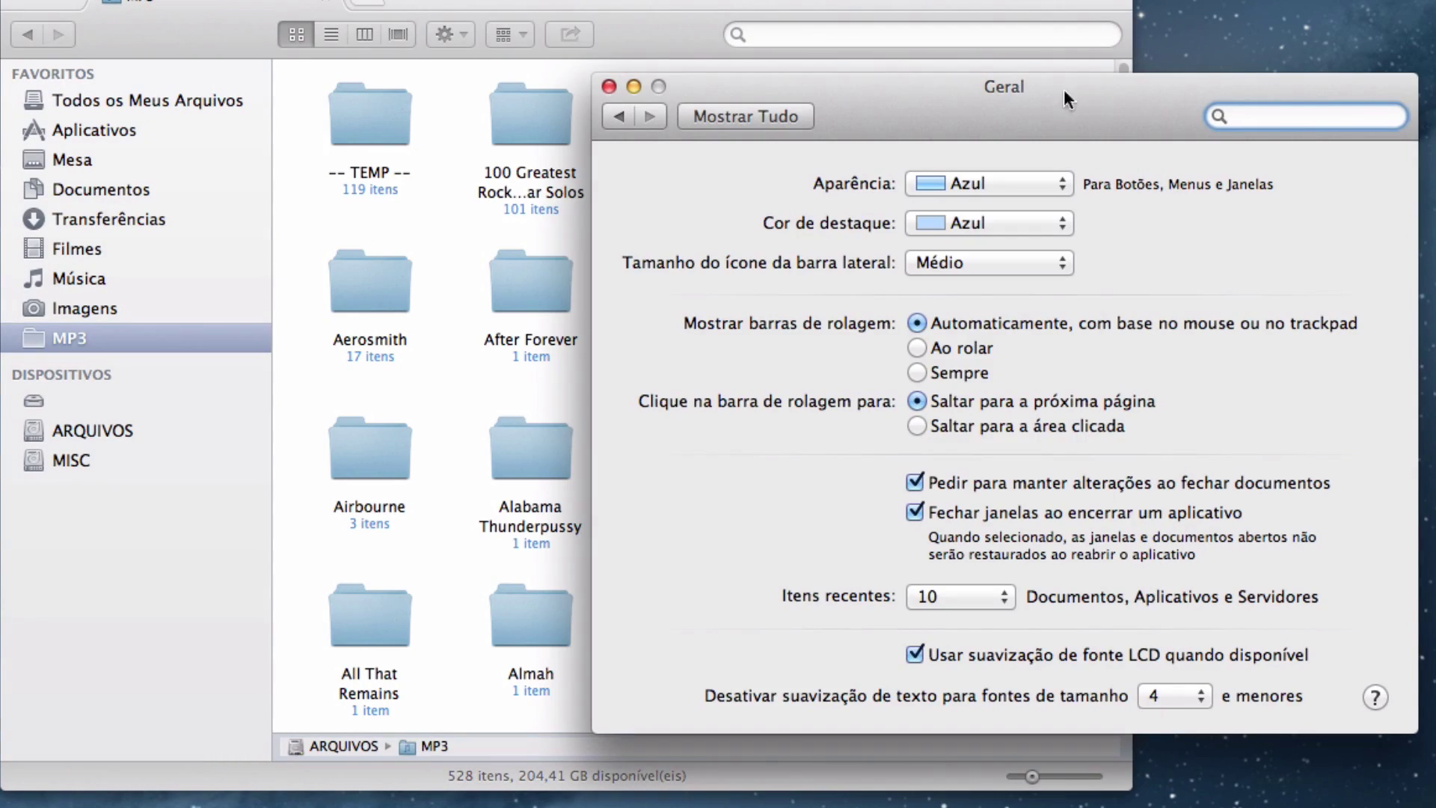
left_click_drag(741, 4, 550, 9)
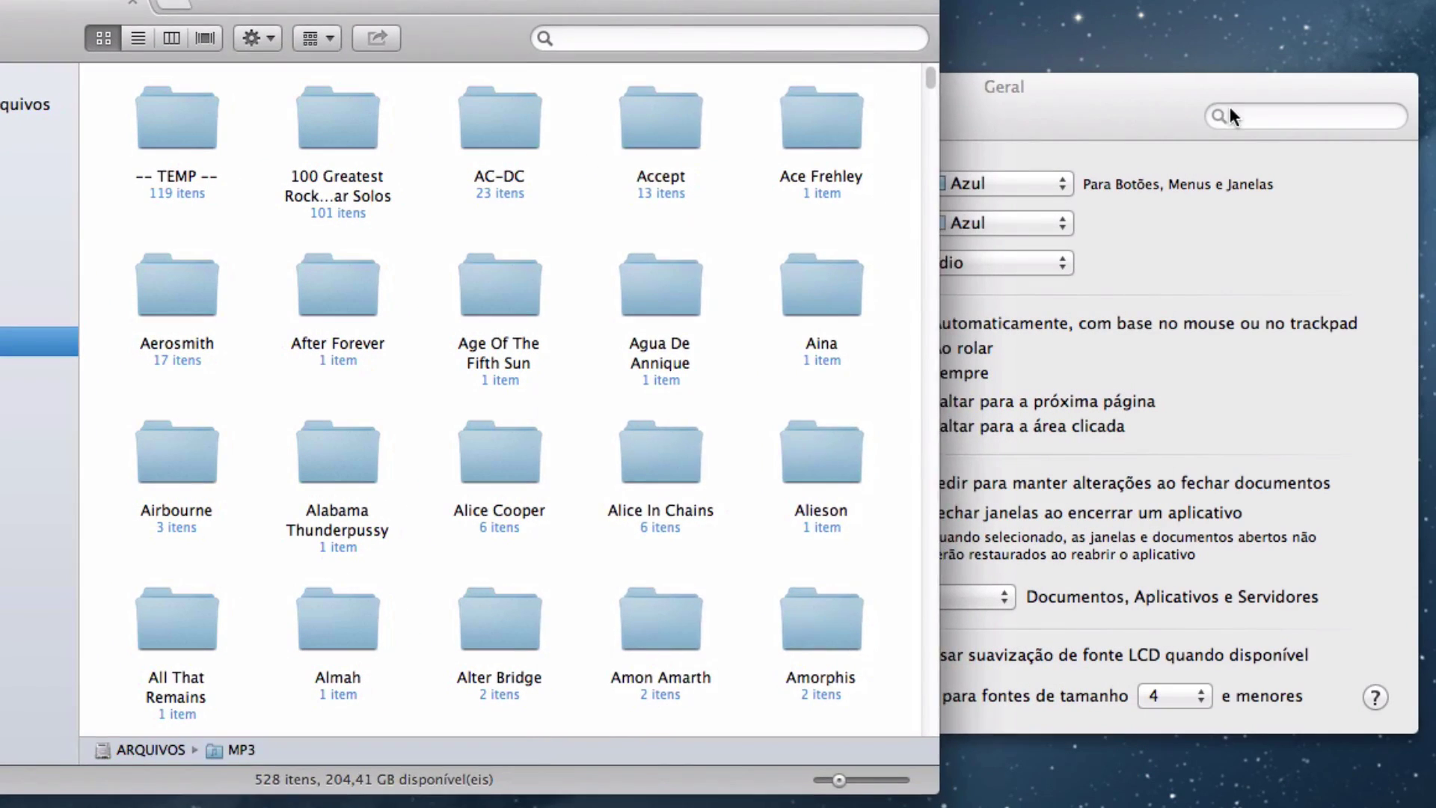
left_click(1230, 111)
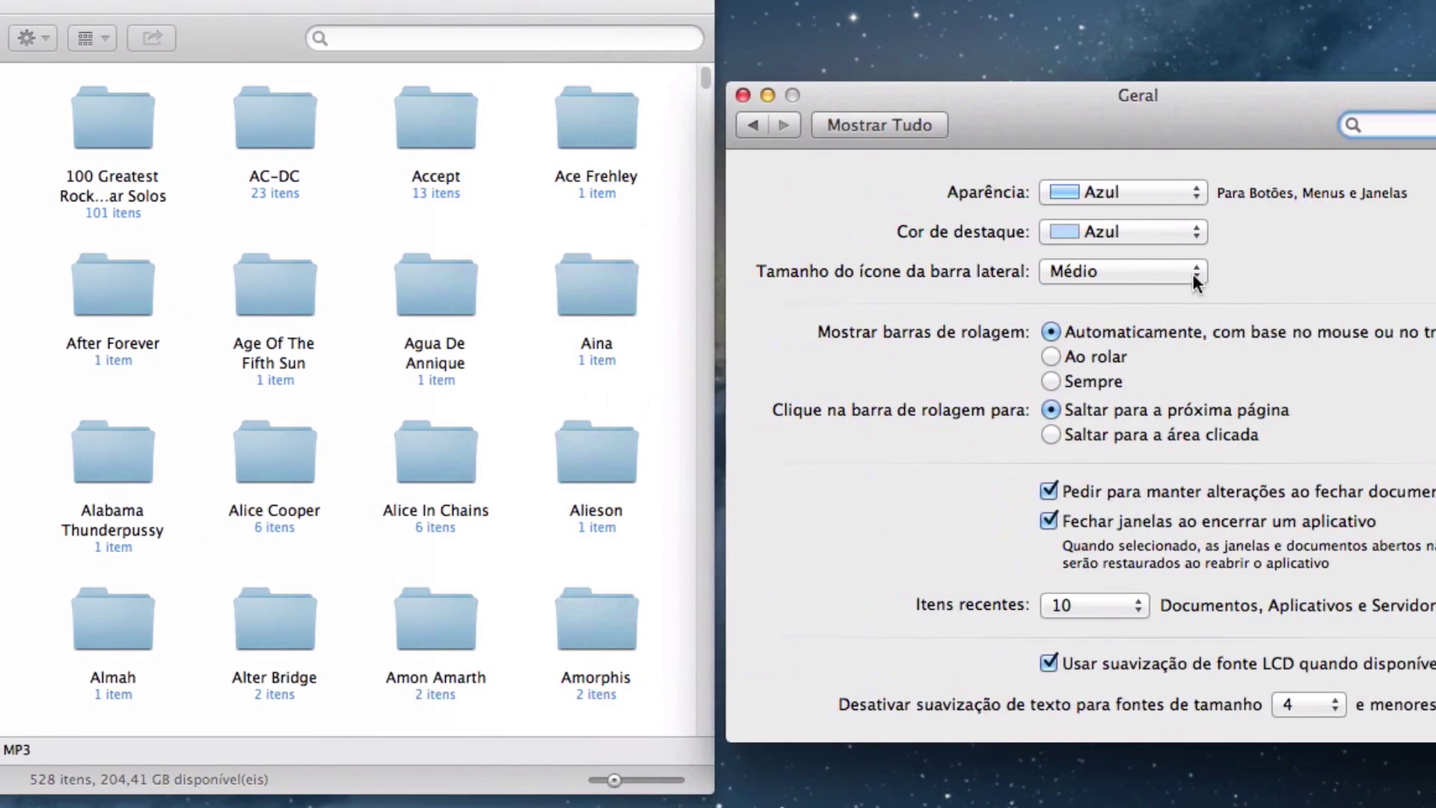
Set the scroll bars to show Ao rolar and scroll through the MP3 folder to check their behaviour
left_click(1109, 357)
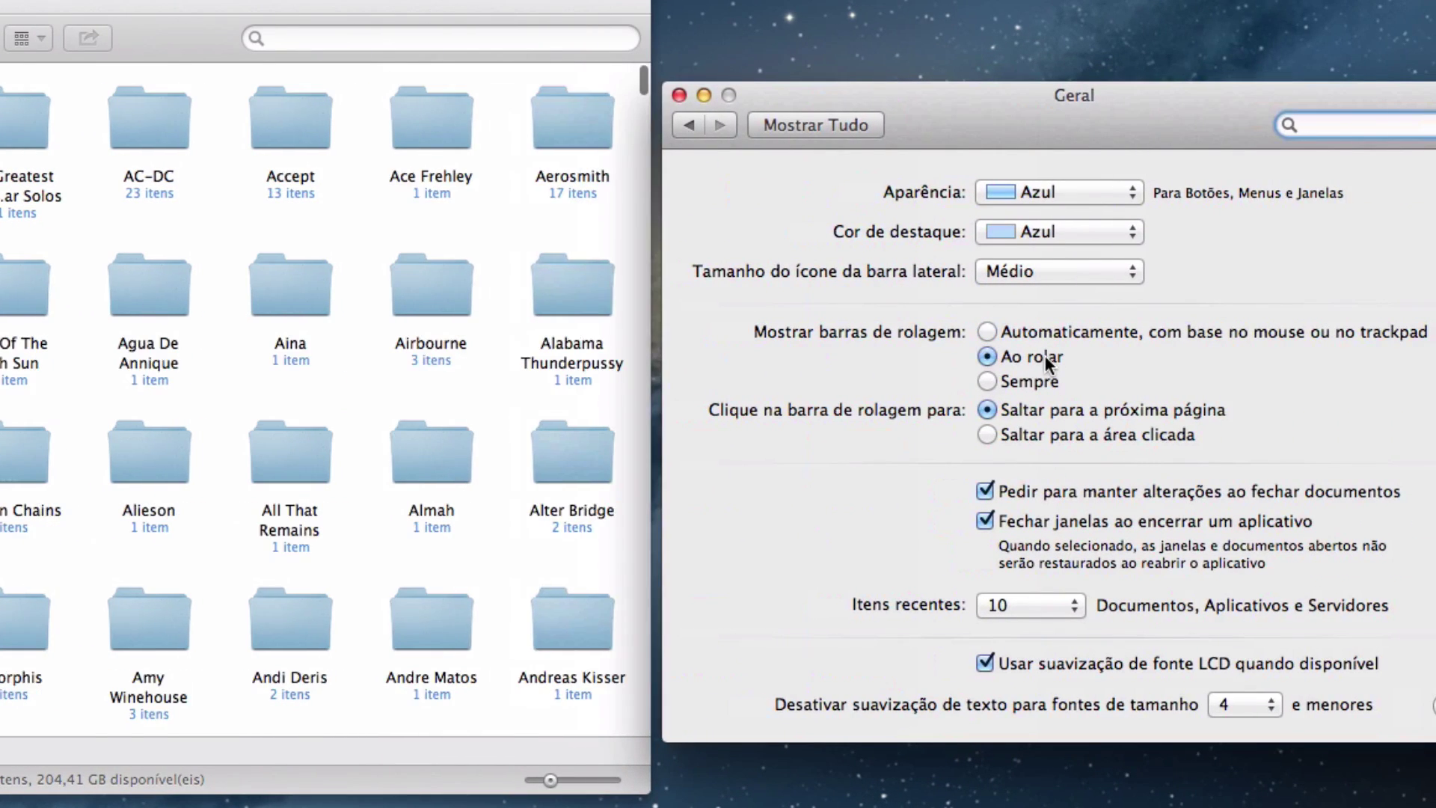
left_click(1044, 356)
left_click(468, 247)
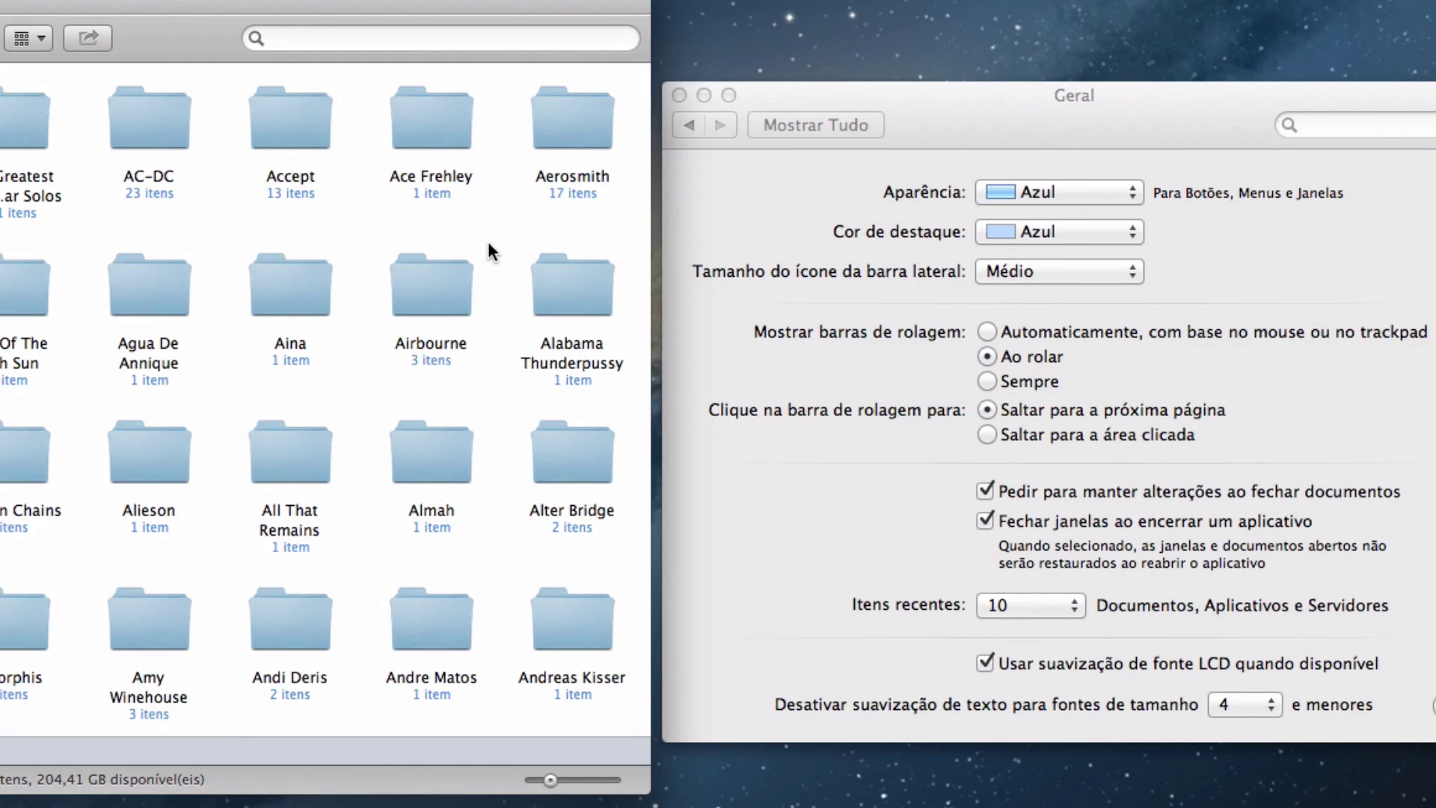
scroll(487, 242, "down", 10)
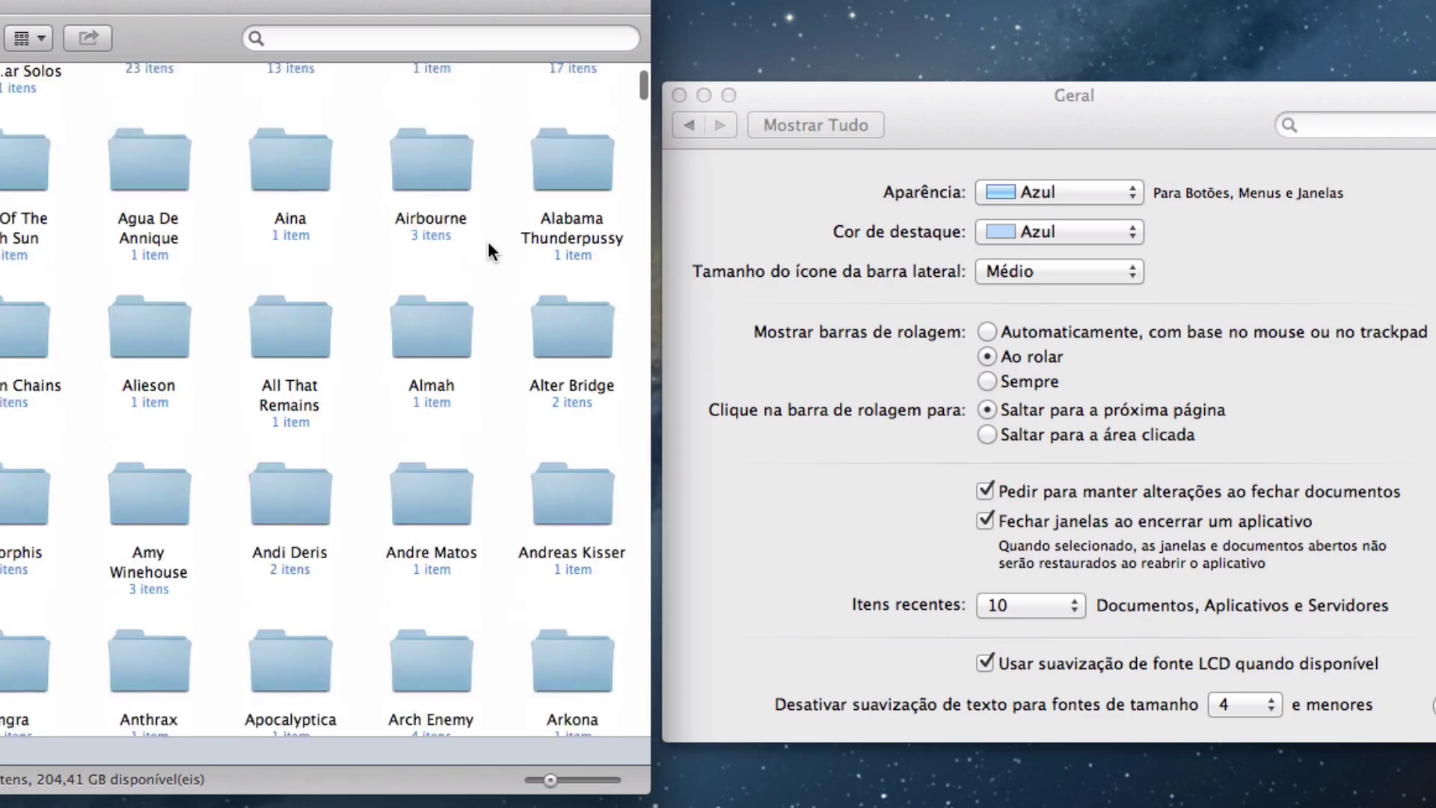
scroll(488, 243, "down", 9)
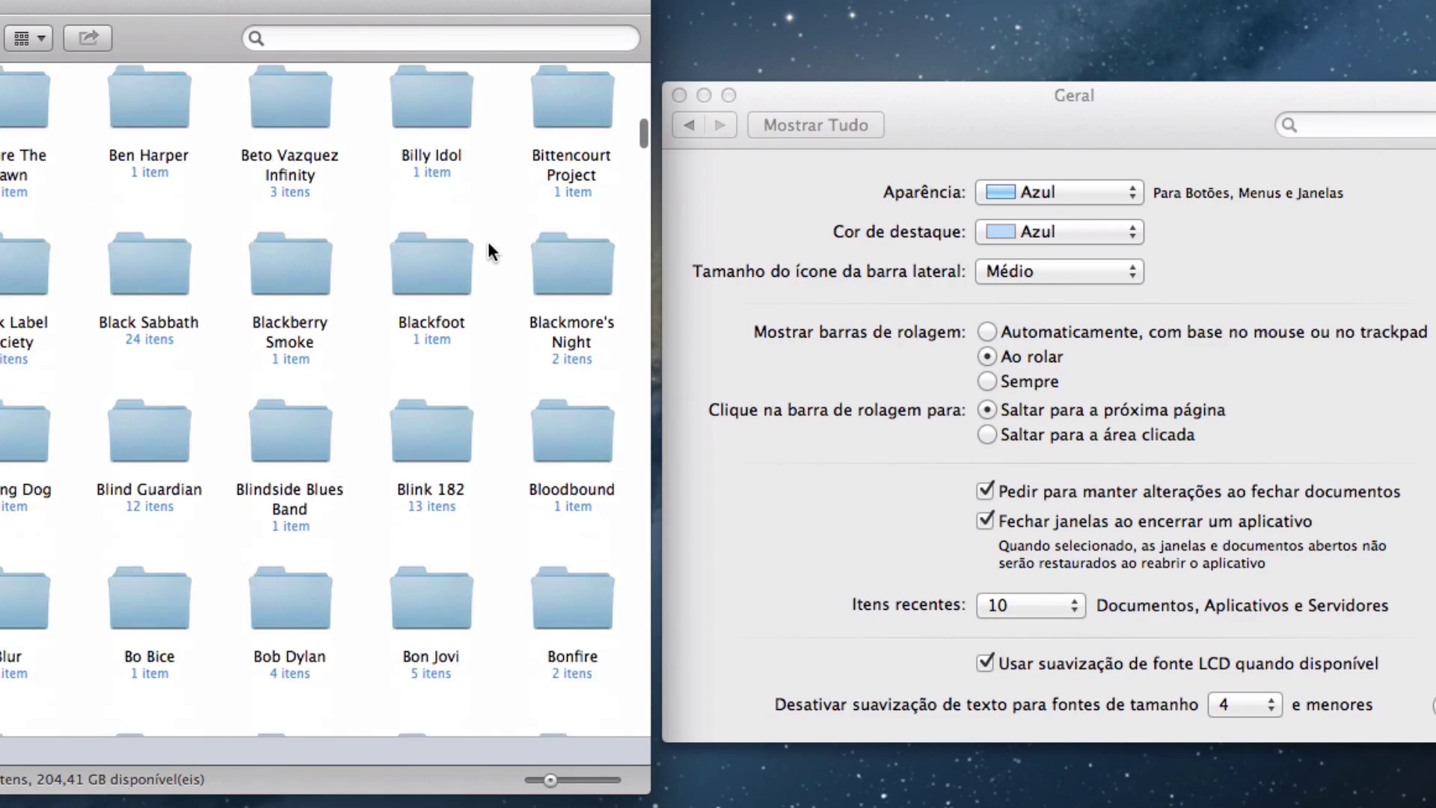
scroll(488, 243, "up", 12)
scroll(488, 243, "up", 6)
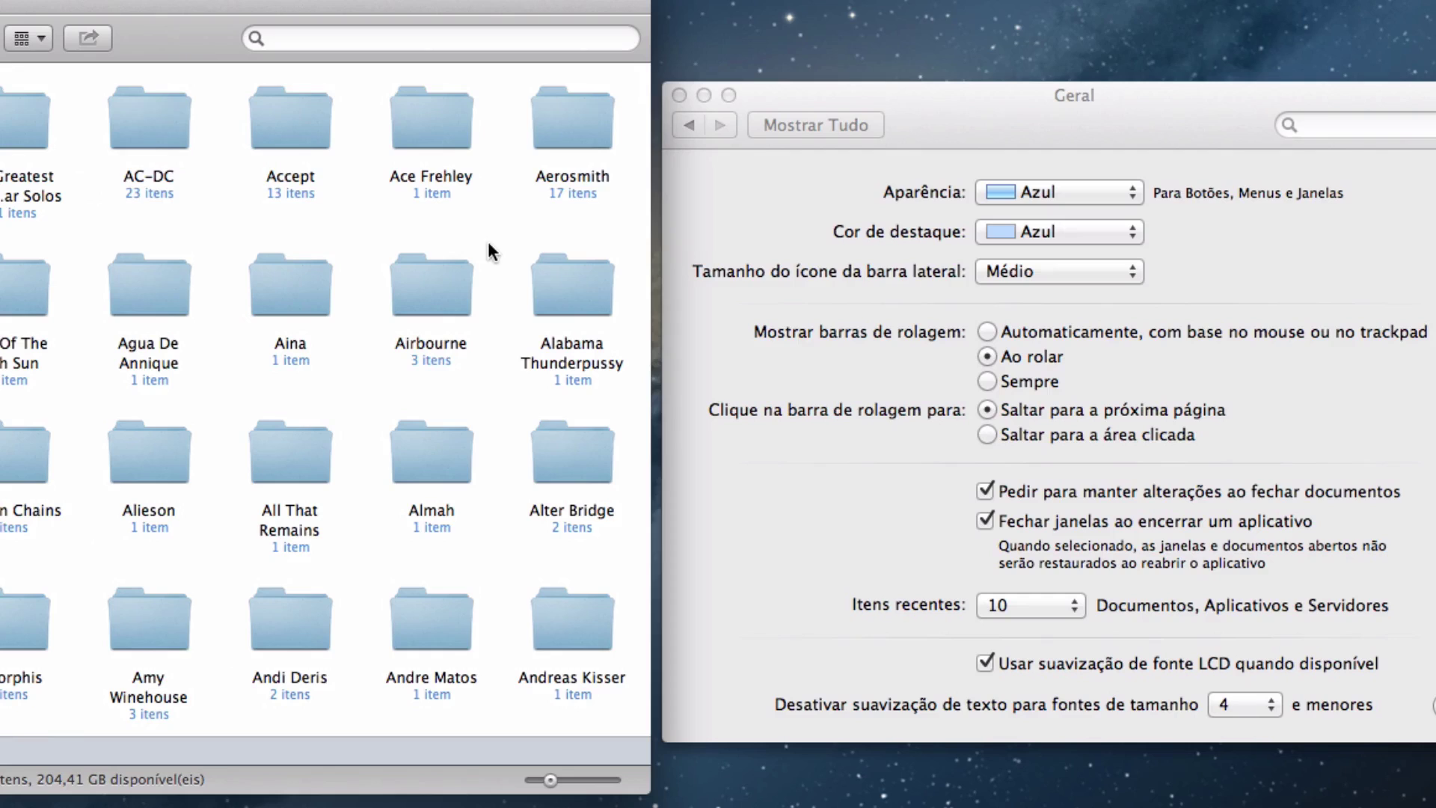
Try the Sempre option for showing scroll bars and restore the automatic option based on mouse or trackpad
left_click(1024, 378)
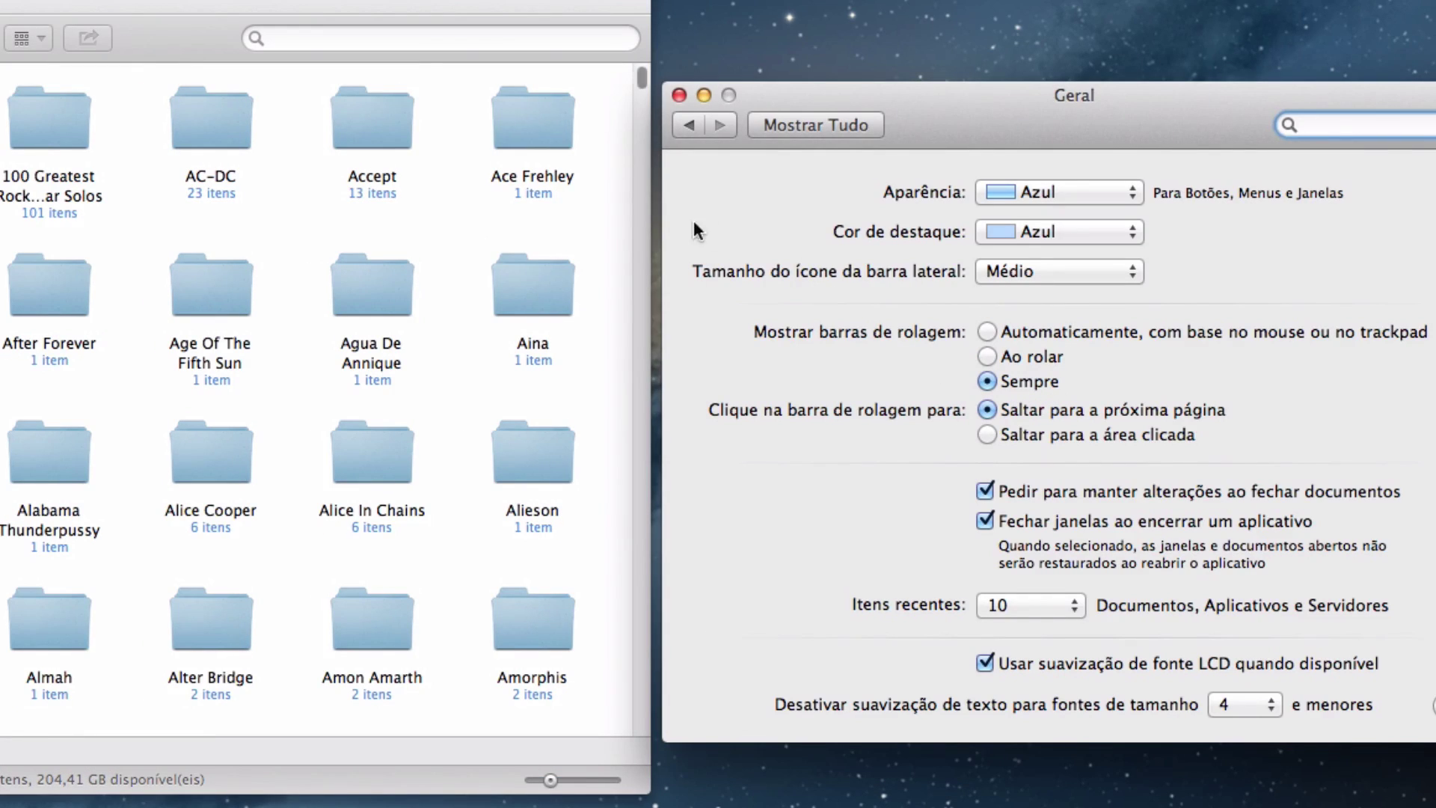
left_click(1045, 335)
Return the Finder window to the Computador view listing the drives
left_click(628, 75)
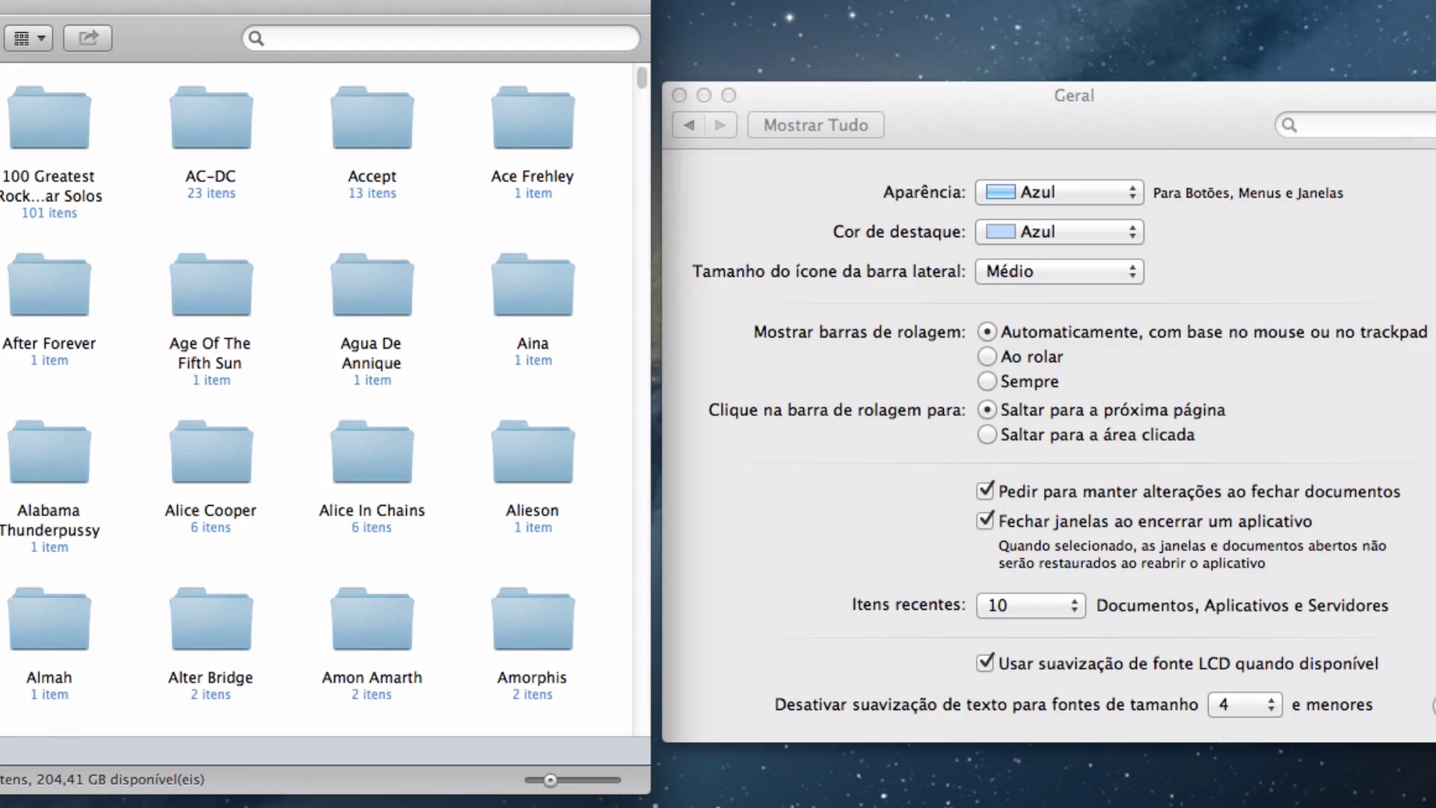
key("super+shift+c")
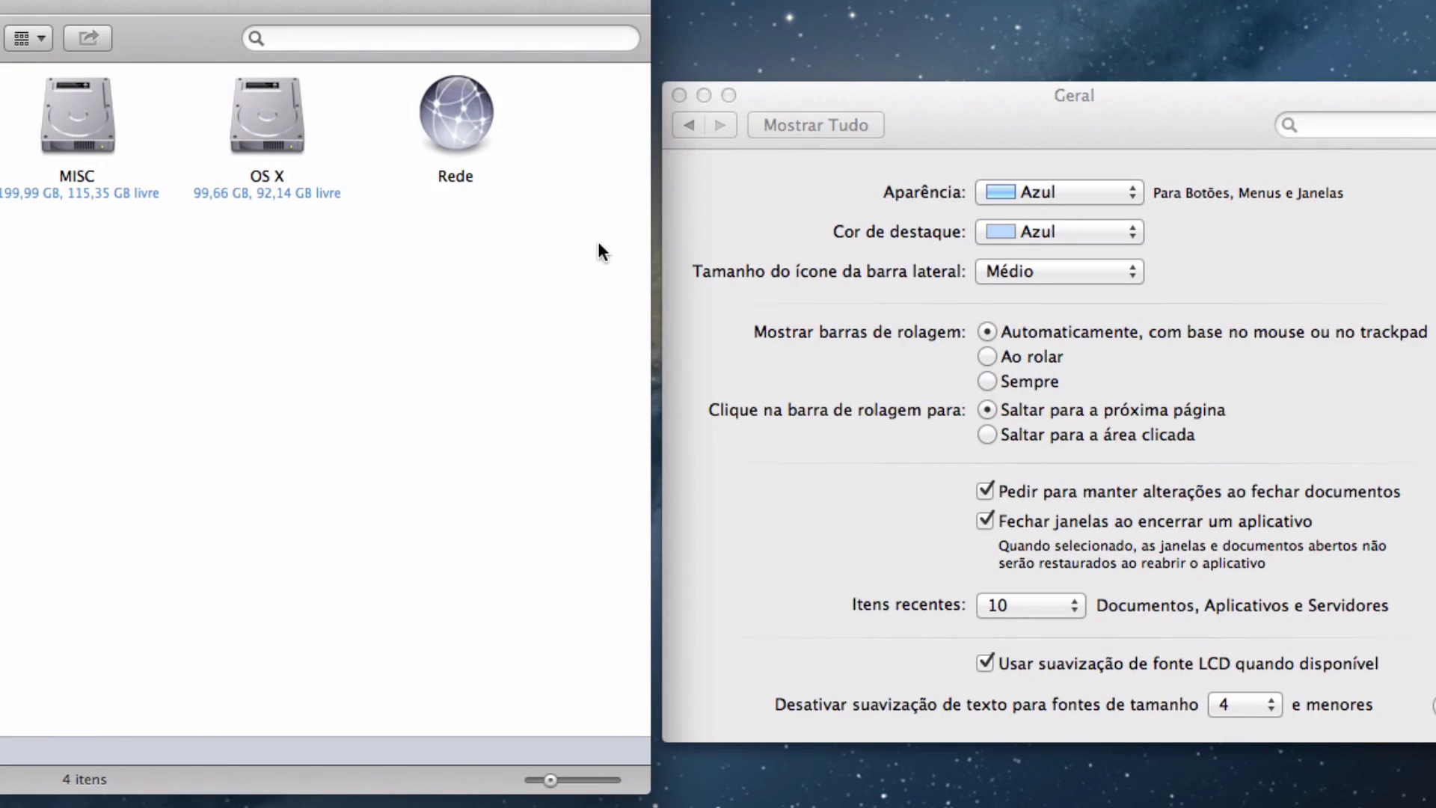
Leave the Geral settings, open Mesa e Protetor de Tela, and browse the Apple desktop images
left_click(795, 389)
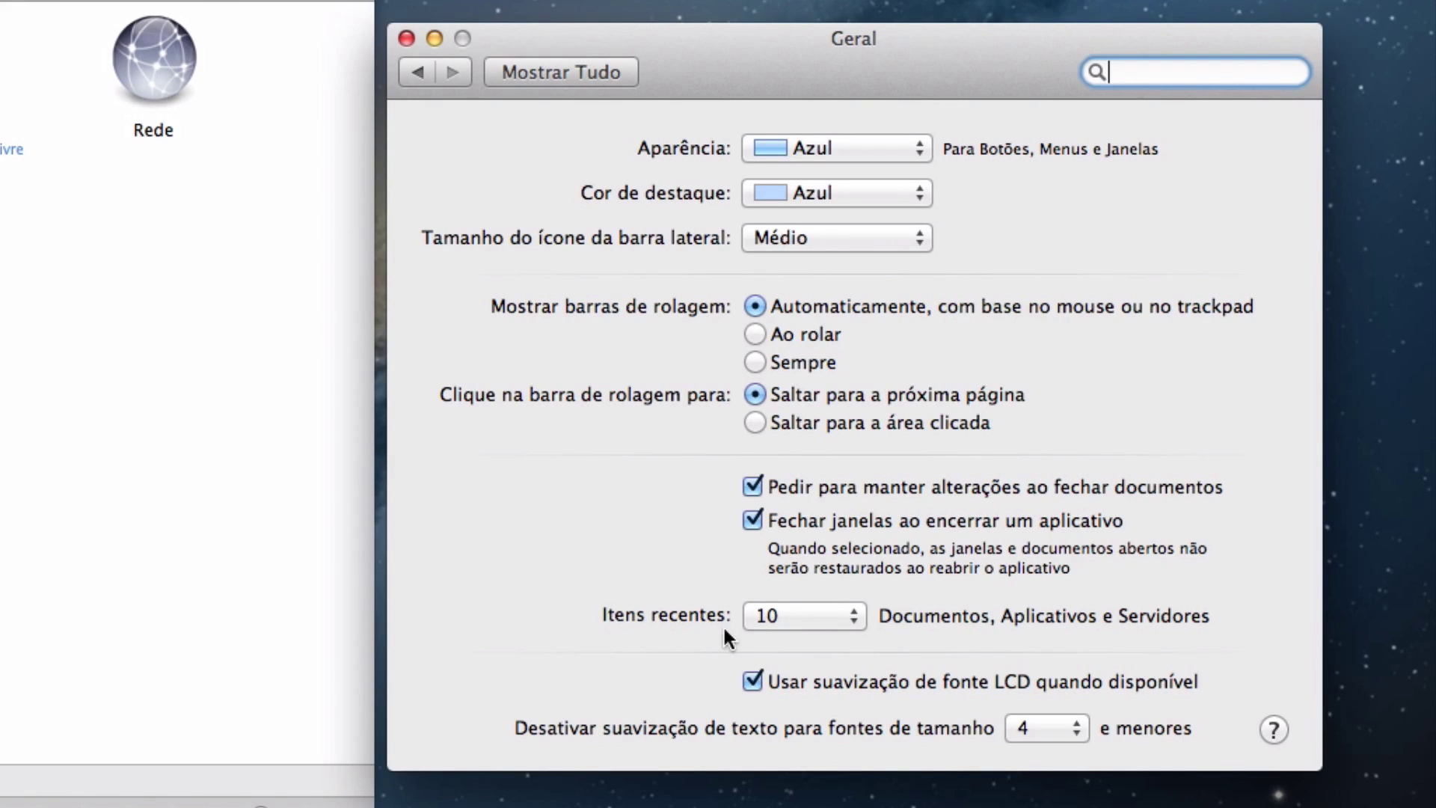
left_click(413, 73)
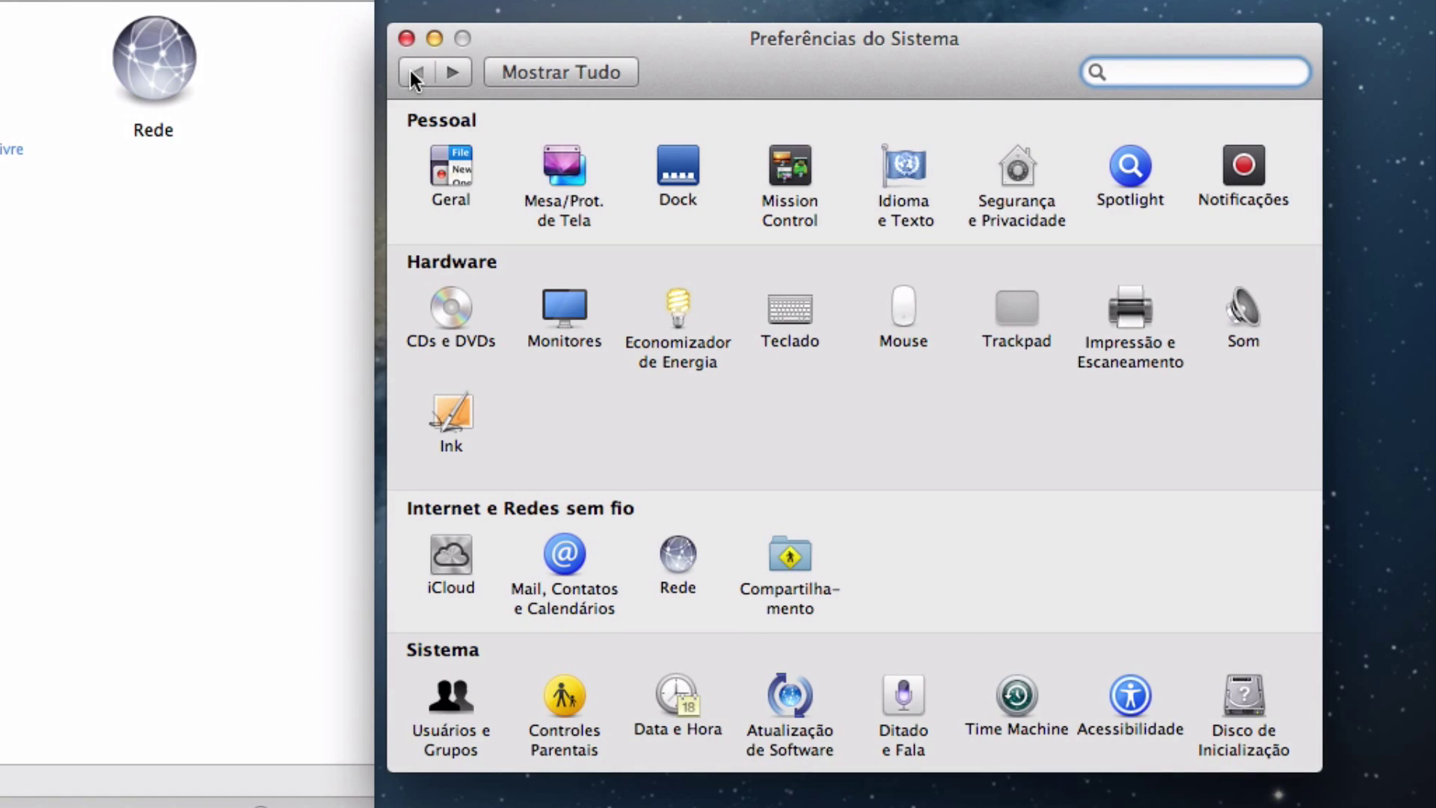
left_click(582, 173)
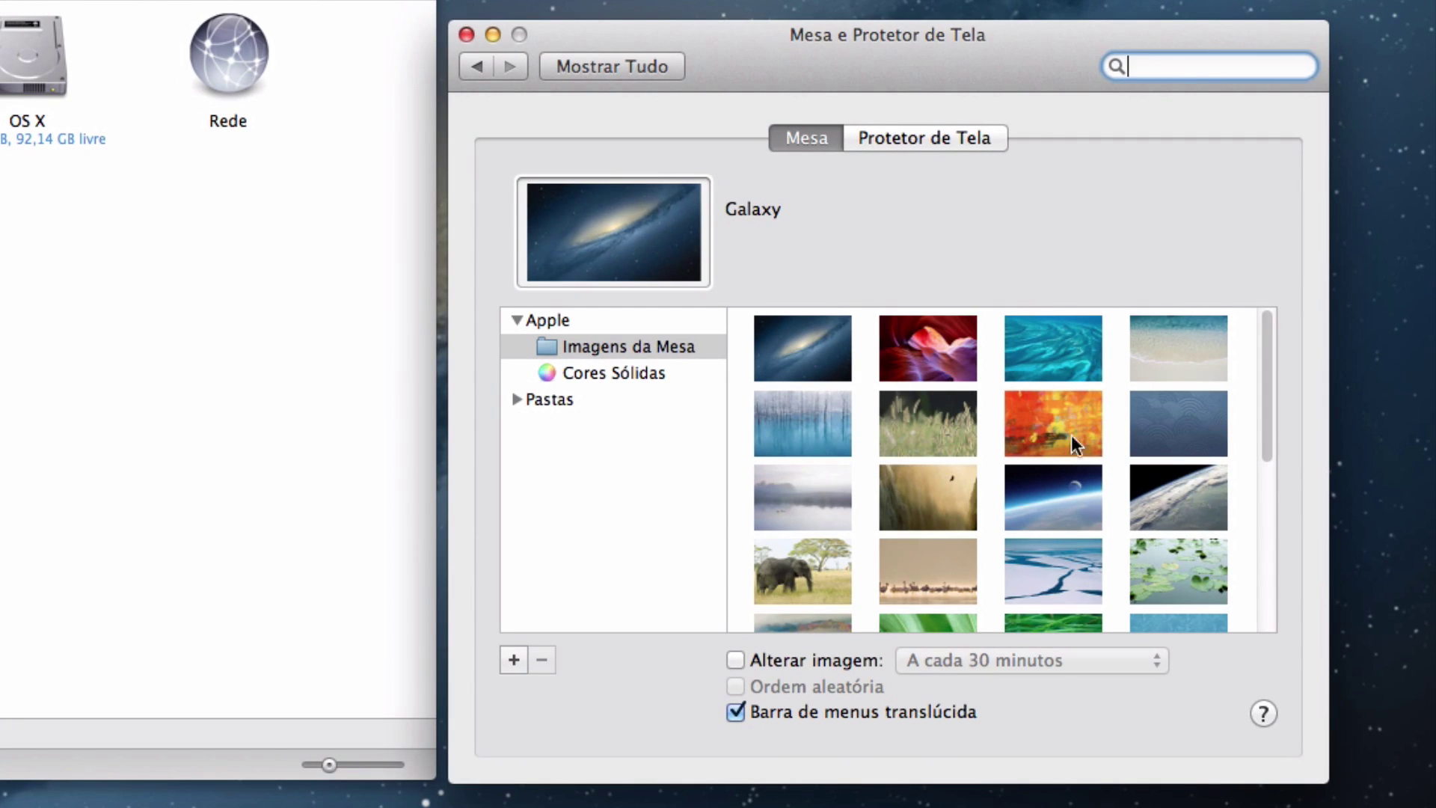
scroll(1173, 356, "down", 10)
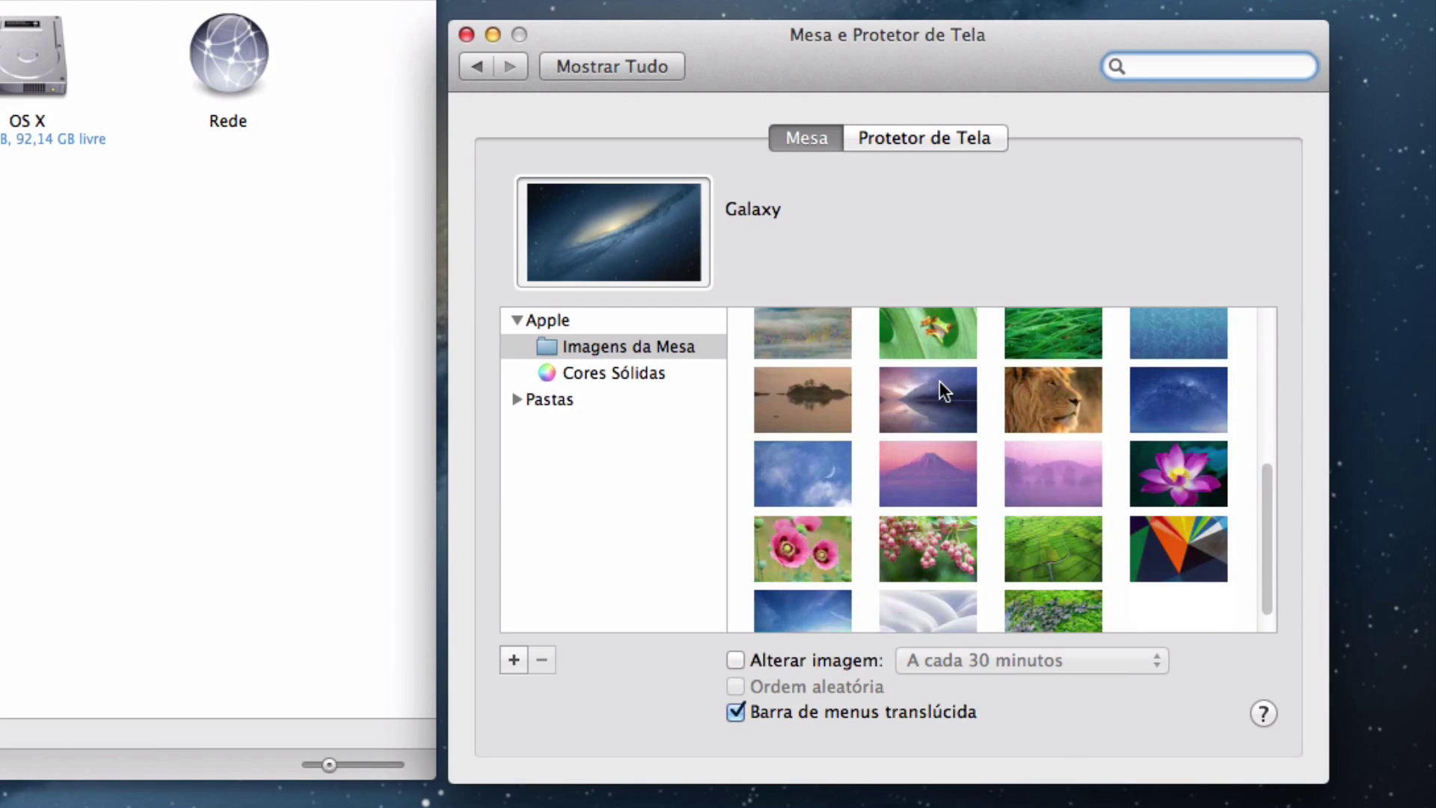
scroll(944, 391, "up", 10)
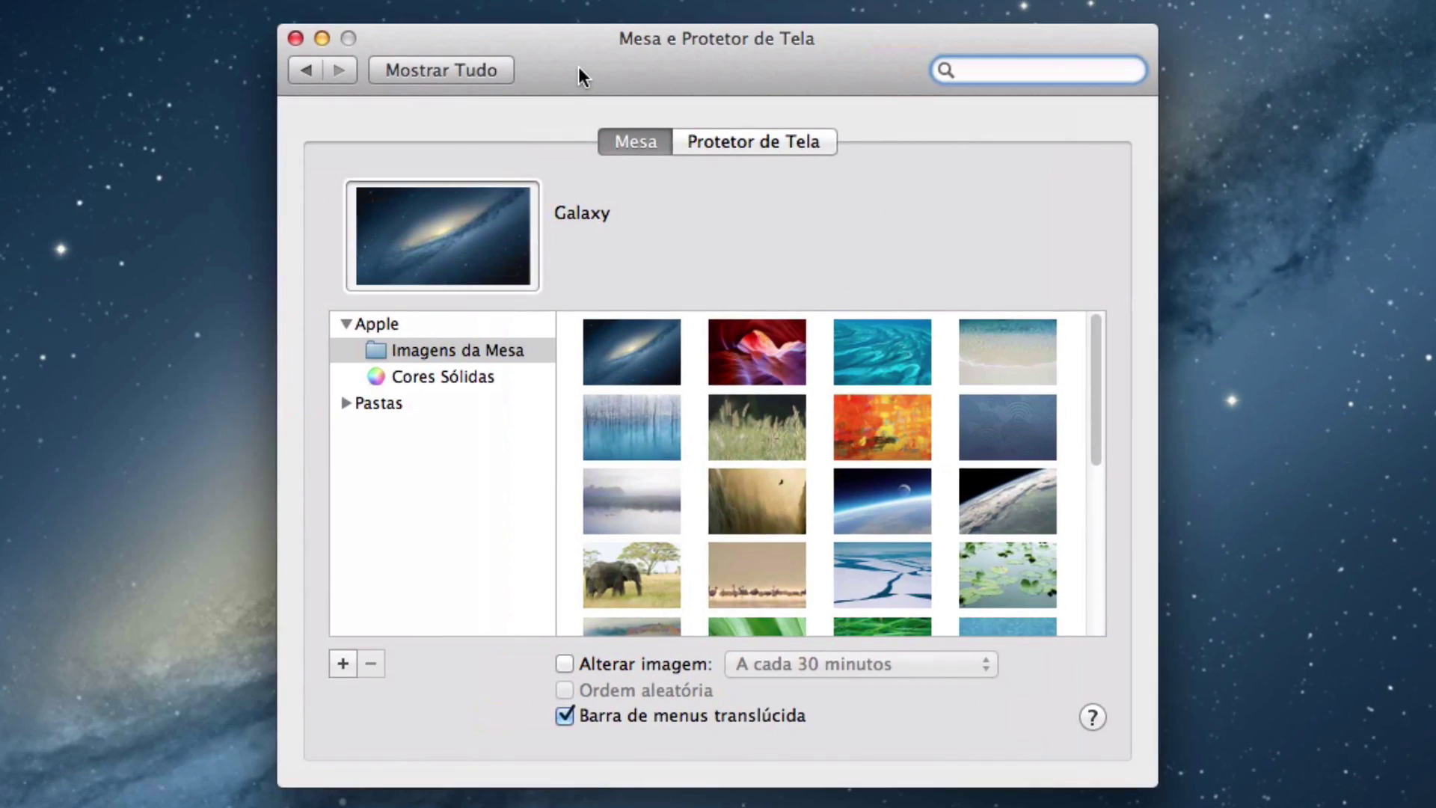
Switch the Barra de menus translúcida option off to compare the menu bar's look, and switch it back on
left_click_drag(578, 66, 581, 60)
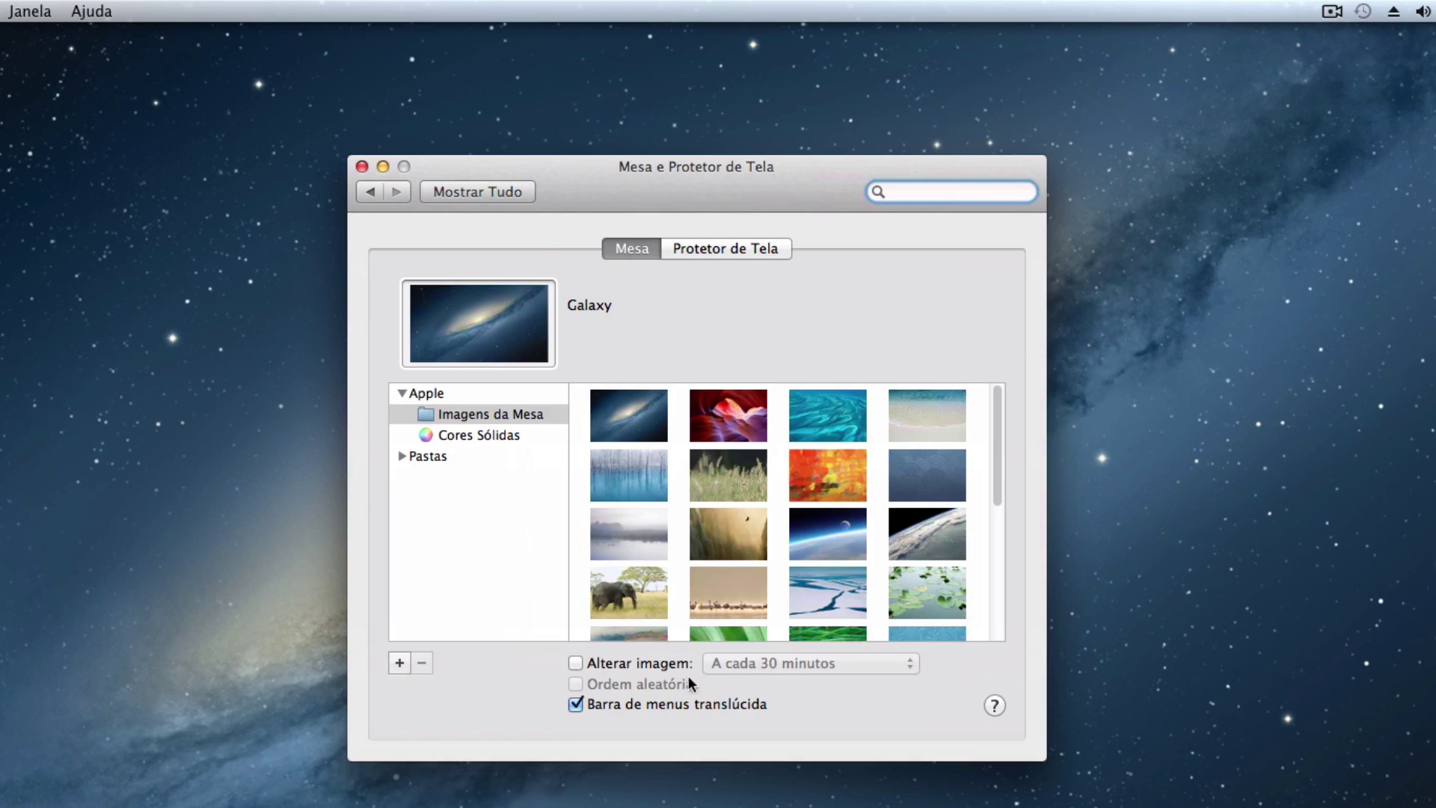
left_click(649, 703)
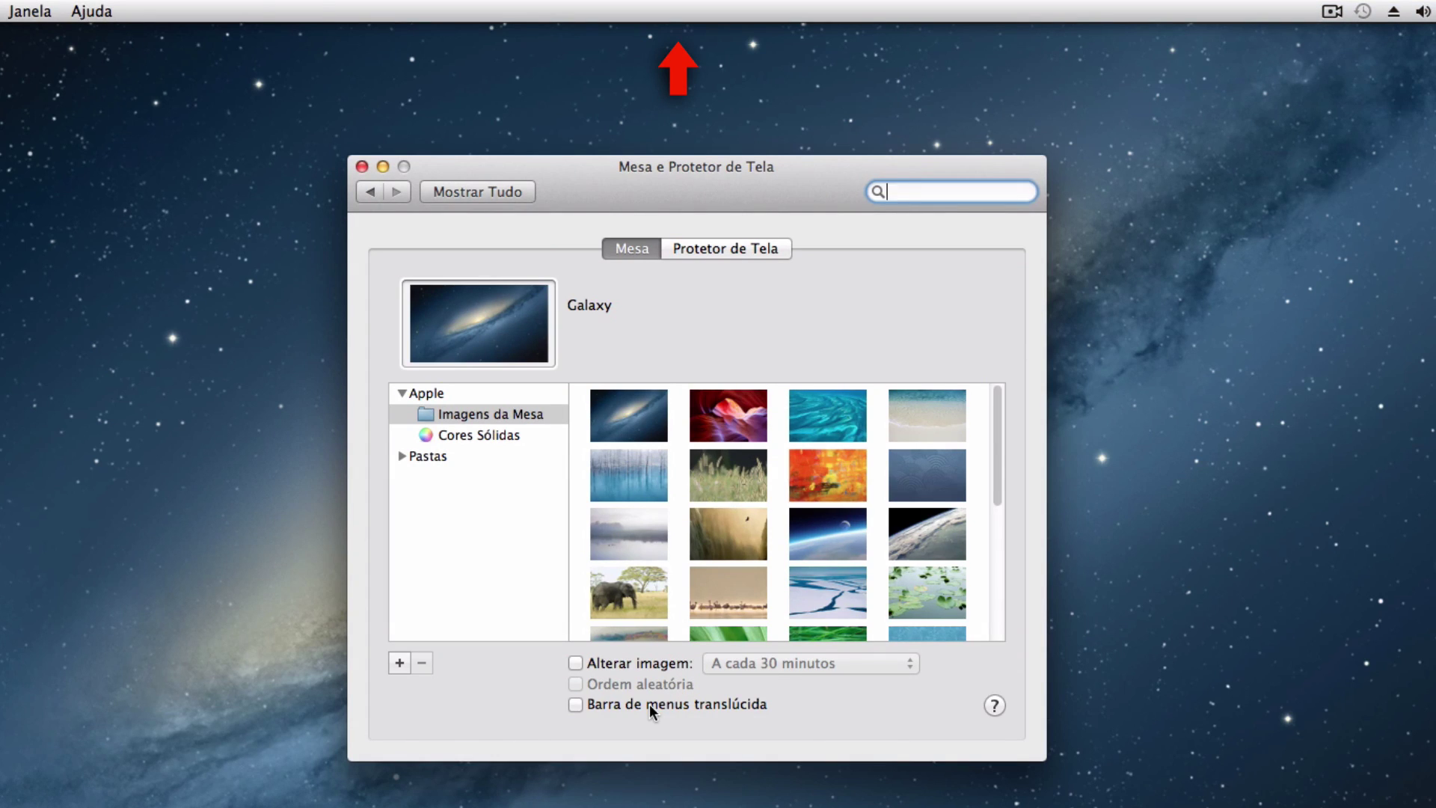
left_click(649, 703)
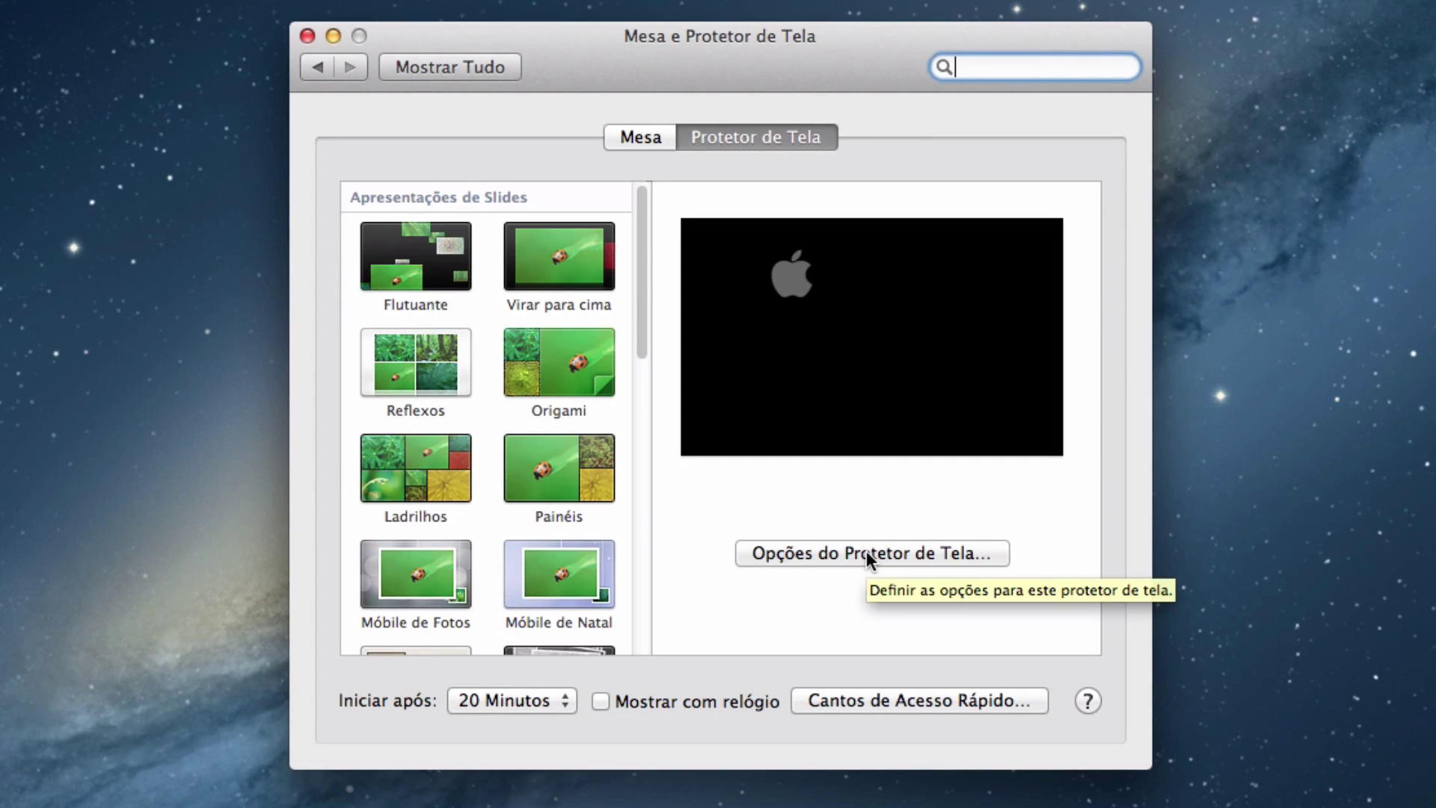
Leave the Protetor de Tela settings, open the Dock preferences, and reposition the window clear of the Dock
left_click(314, 67)
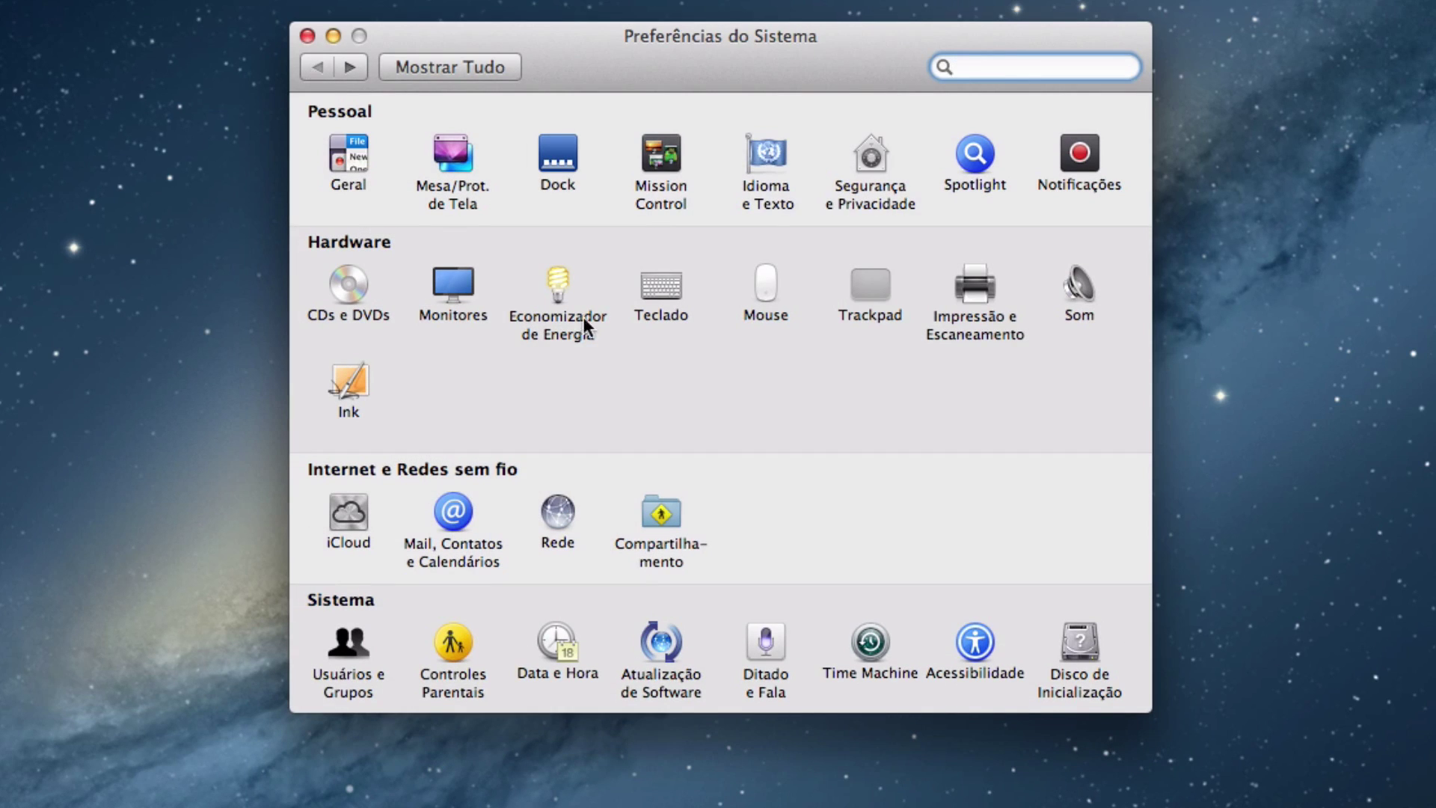
left_click(558, 157)
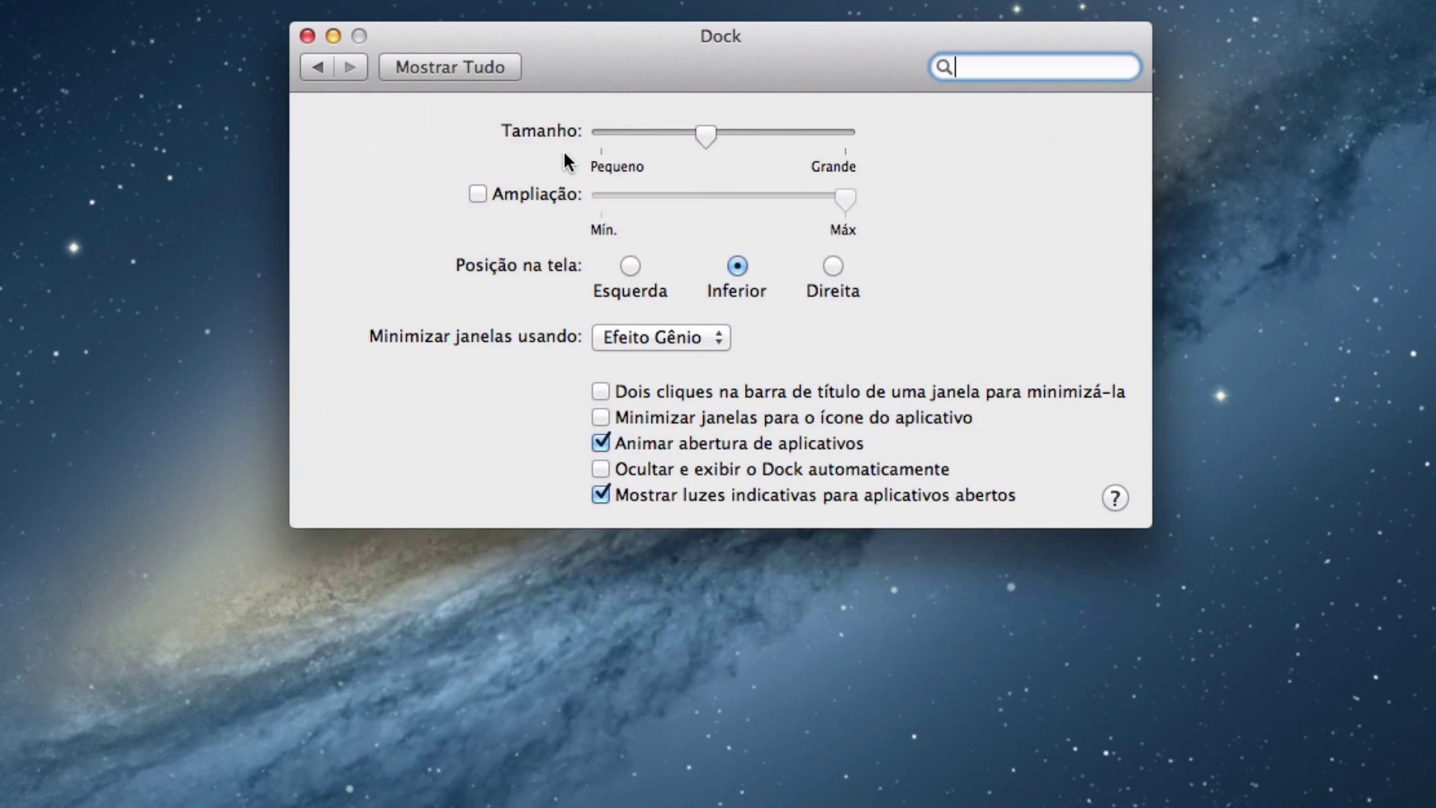
left_click_drag(869, 39, 784, 179)
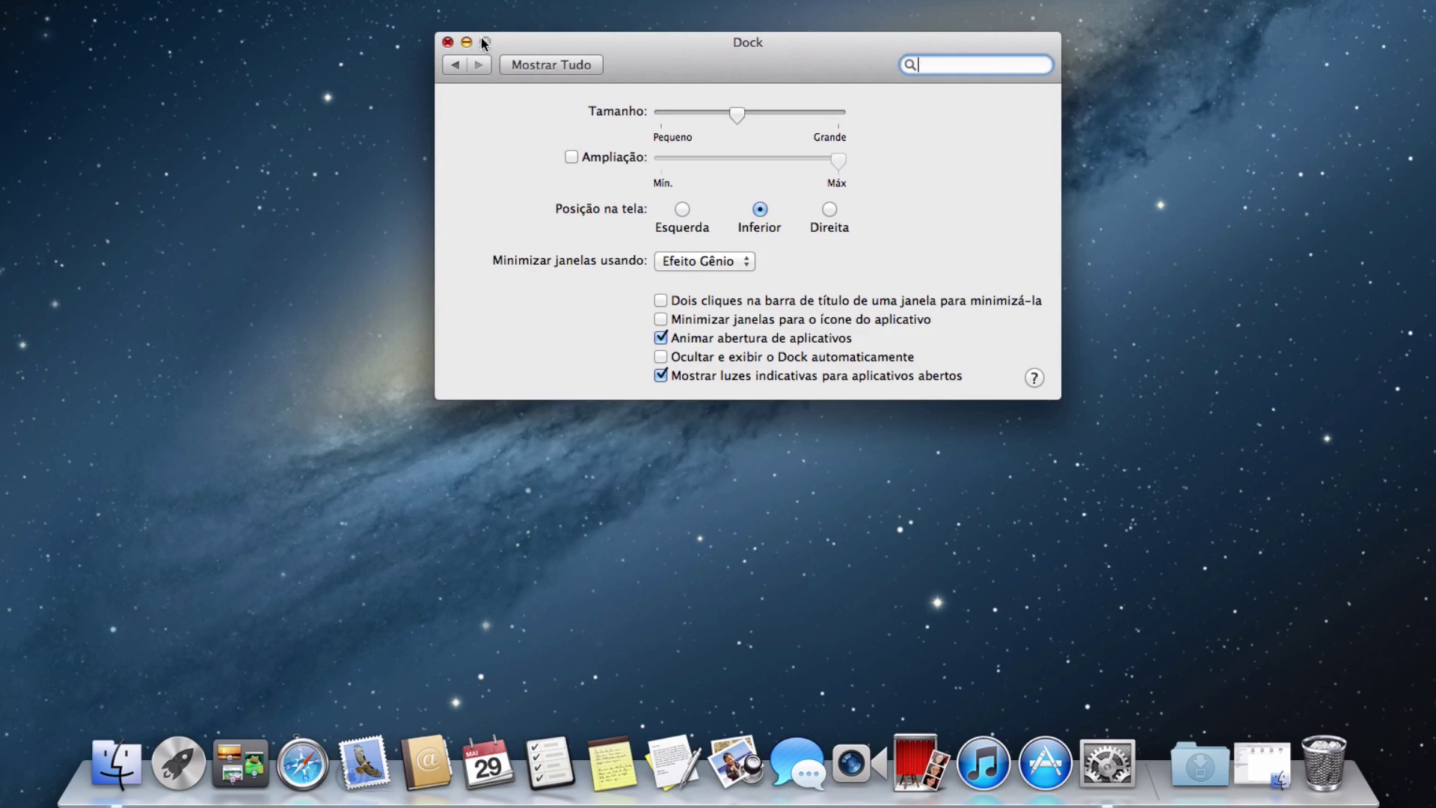
left_click(455, 68)
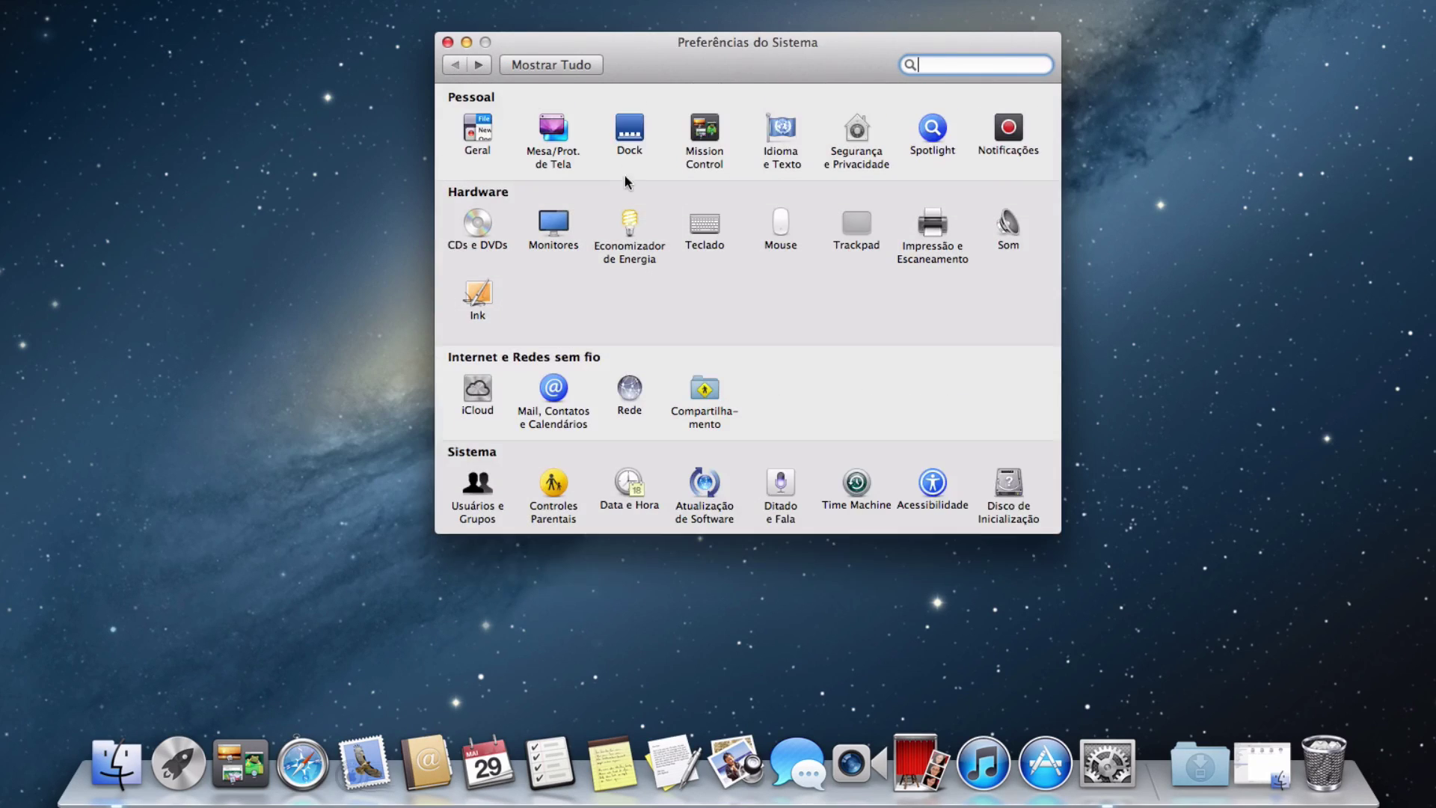
left_click(634, 133)
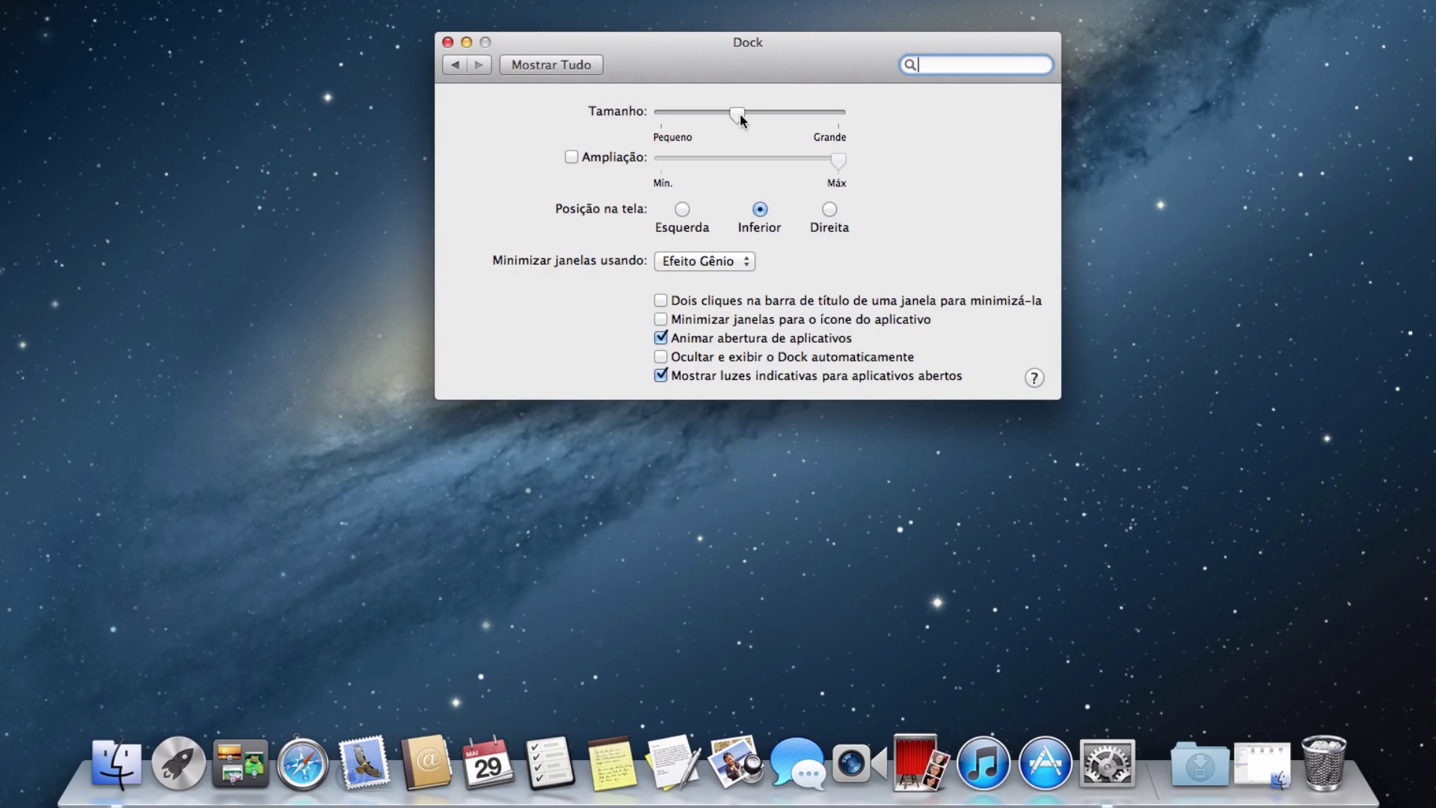
Reduce the Dock's size slightly, enable Ampliação, and set the magnification to about the middle of its range
mouse_move(741, 119)
left_mouse_down()
mouse_move(684, 119)
mouse_move(781, 121)
mouse_move(721, 124)
left_mouse_up()
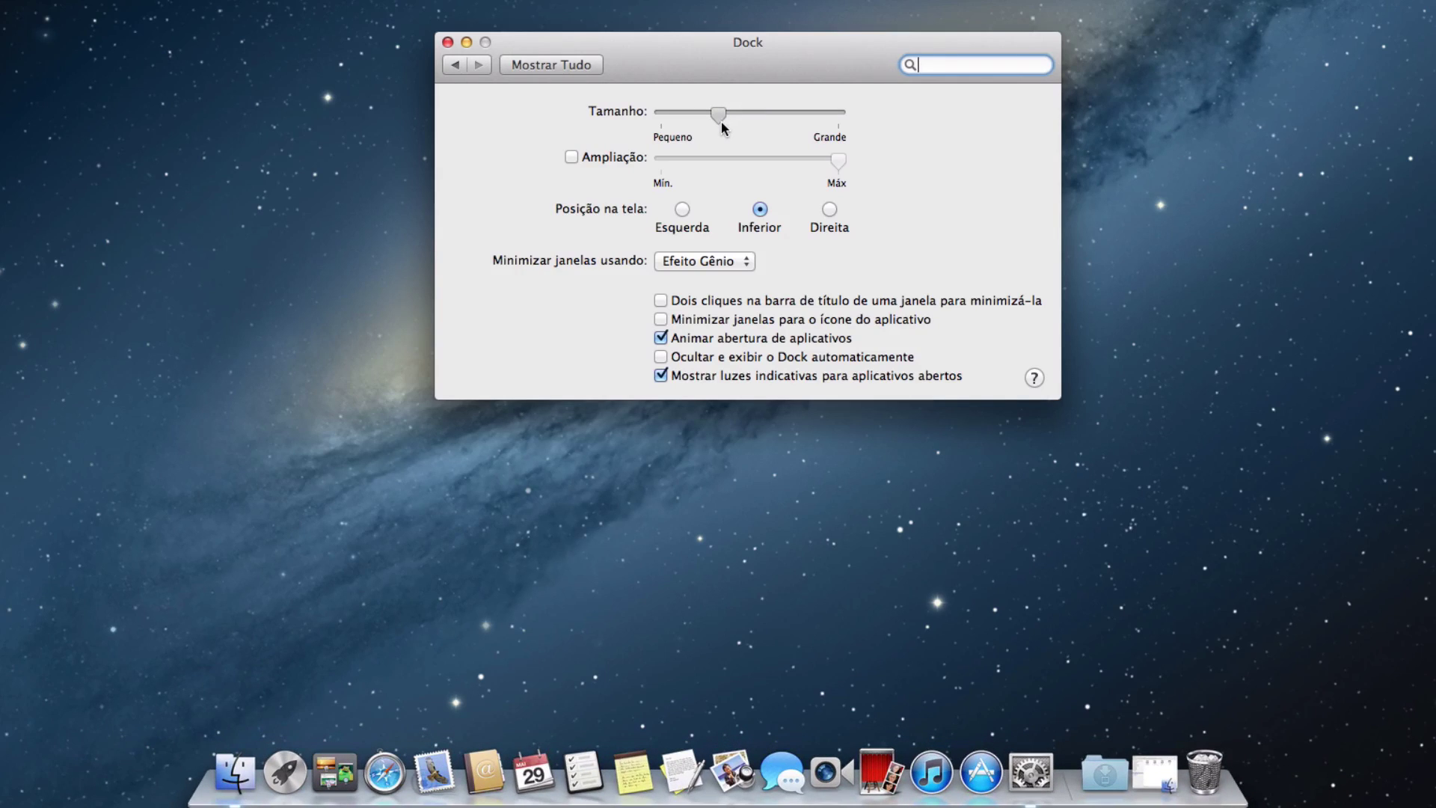
left_click(571, 159)
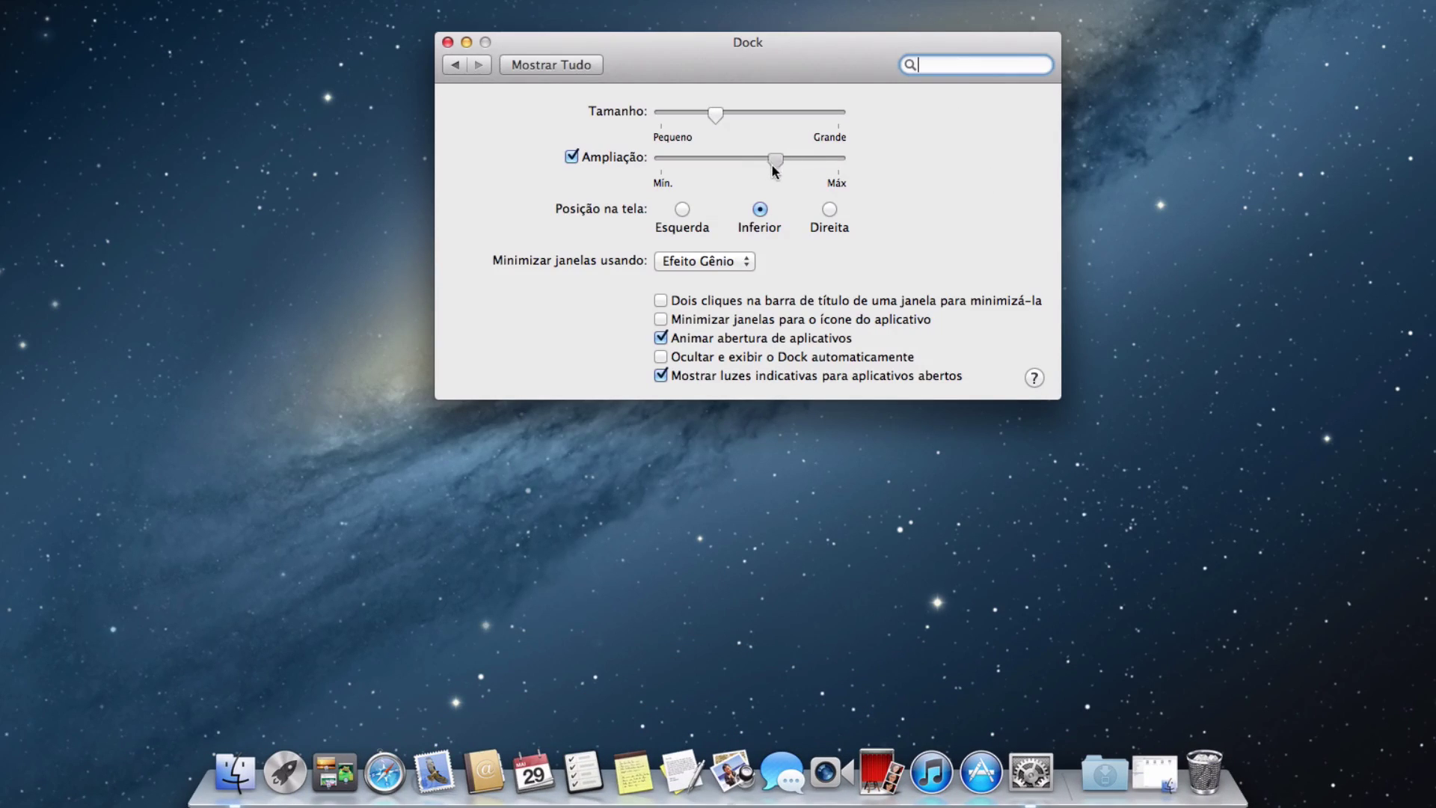
left_click_drag(753, 167, 750, 168)
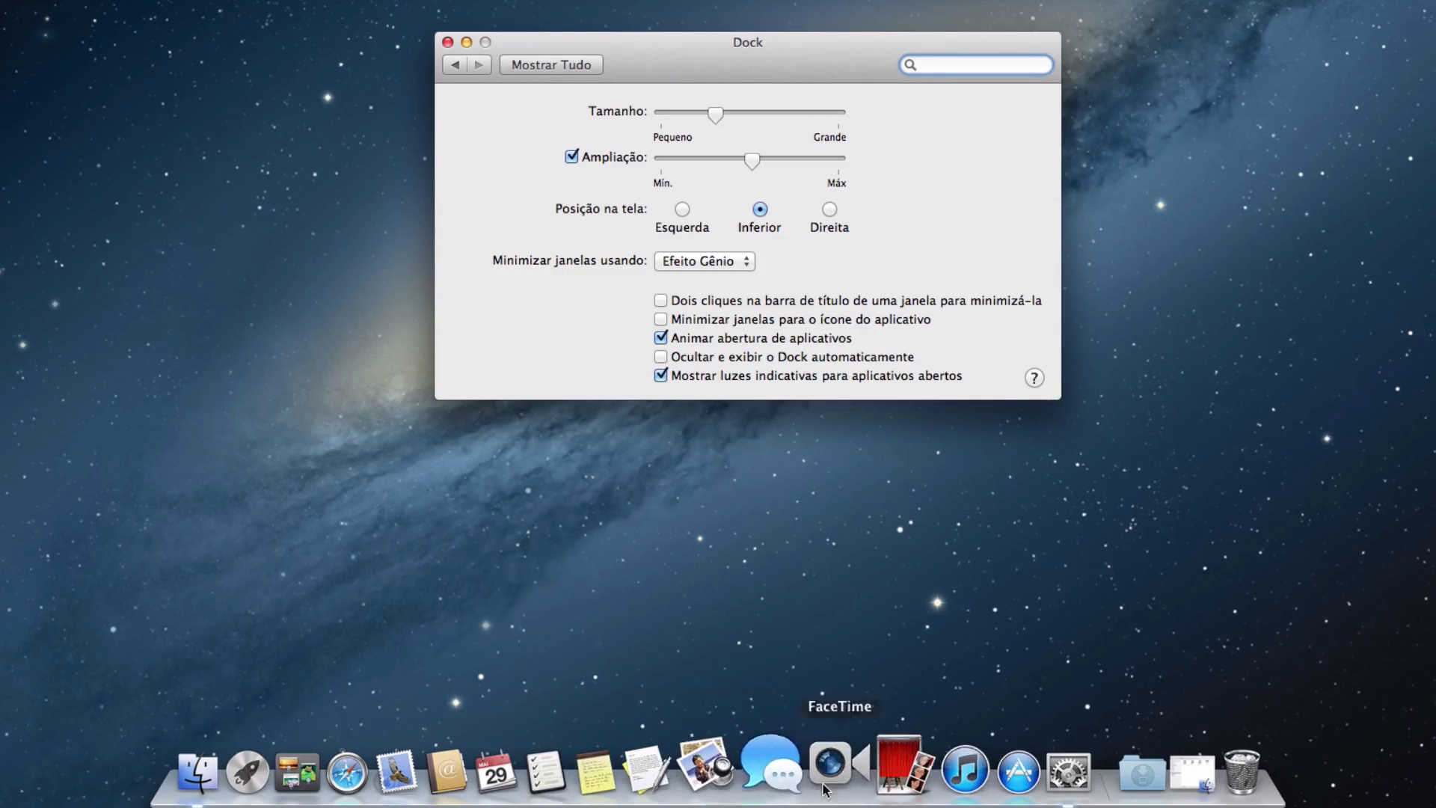
left_click(707, 114)
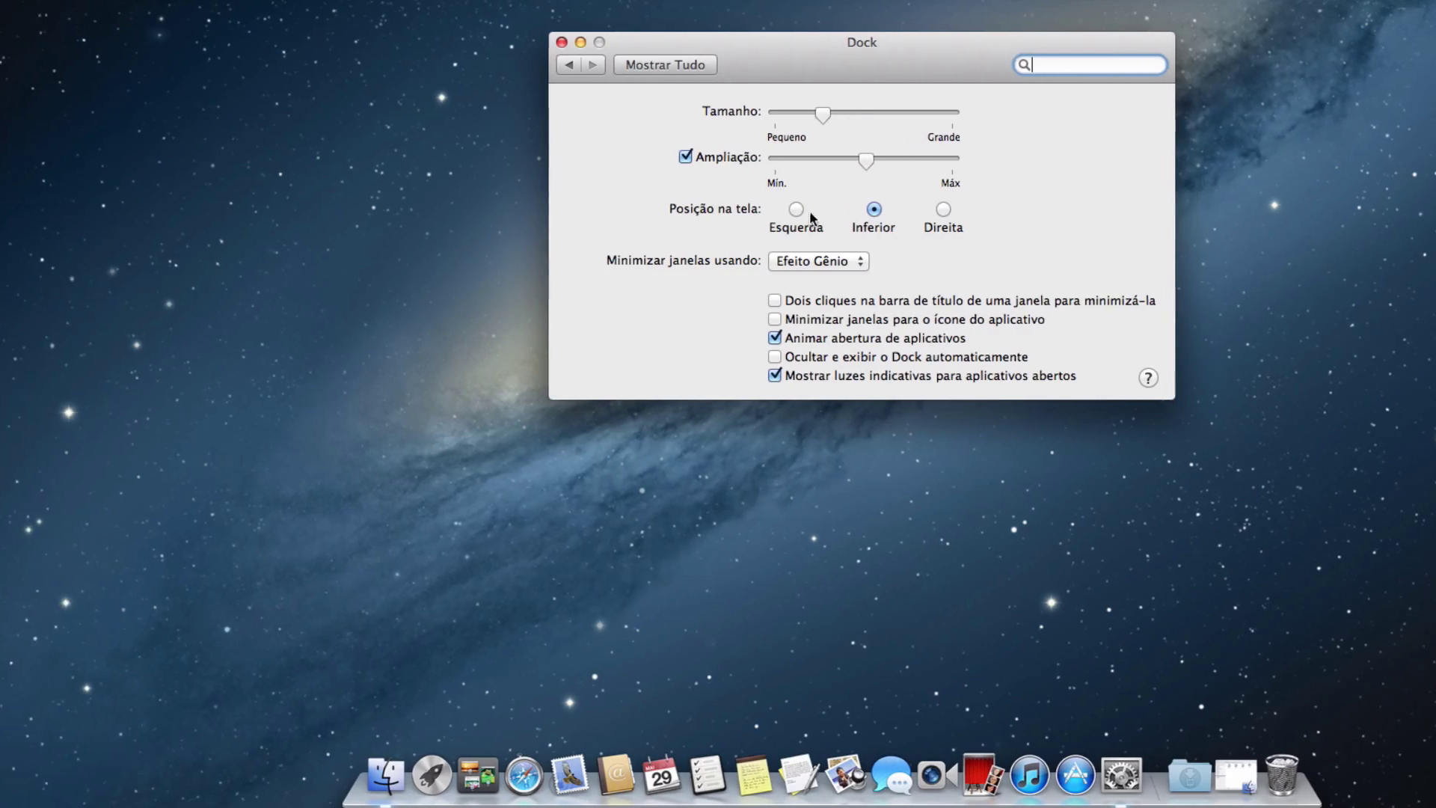
Try the Esquerda and Direita positions for the Dock and restore it to Inferior
left_click(682, 210)
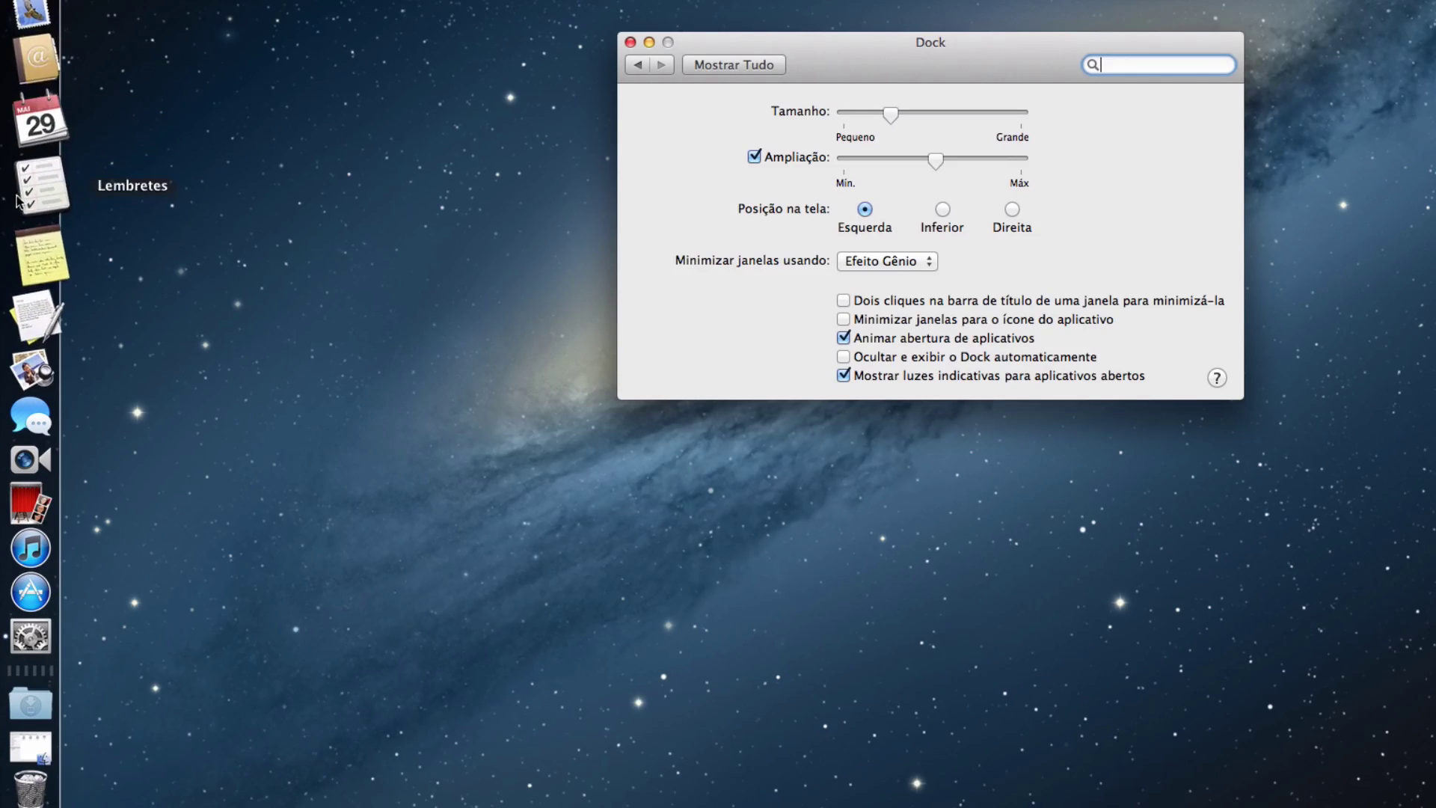
left_click(1013, 210)
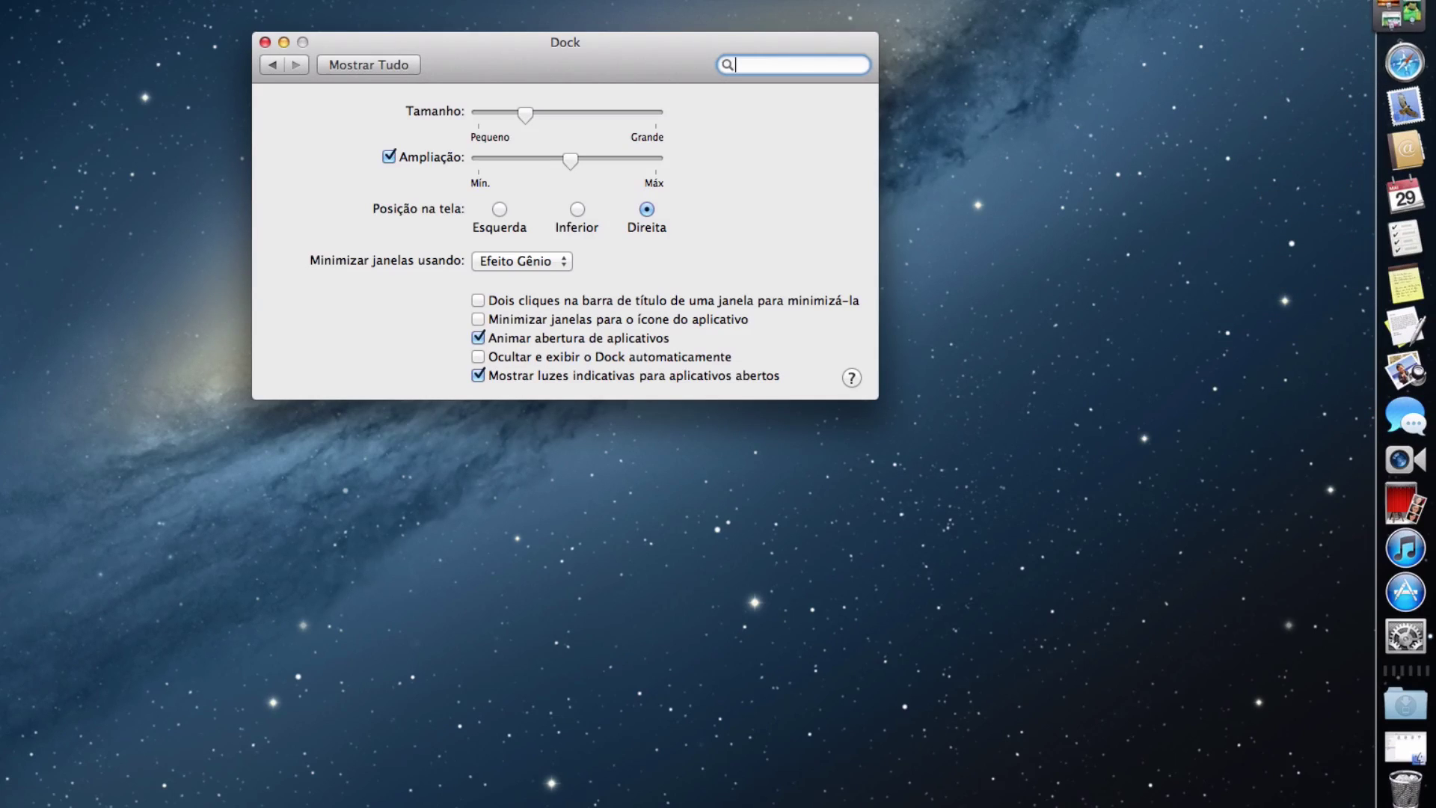
left_click(577, 211)
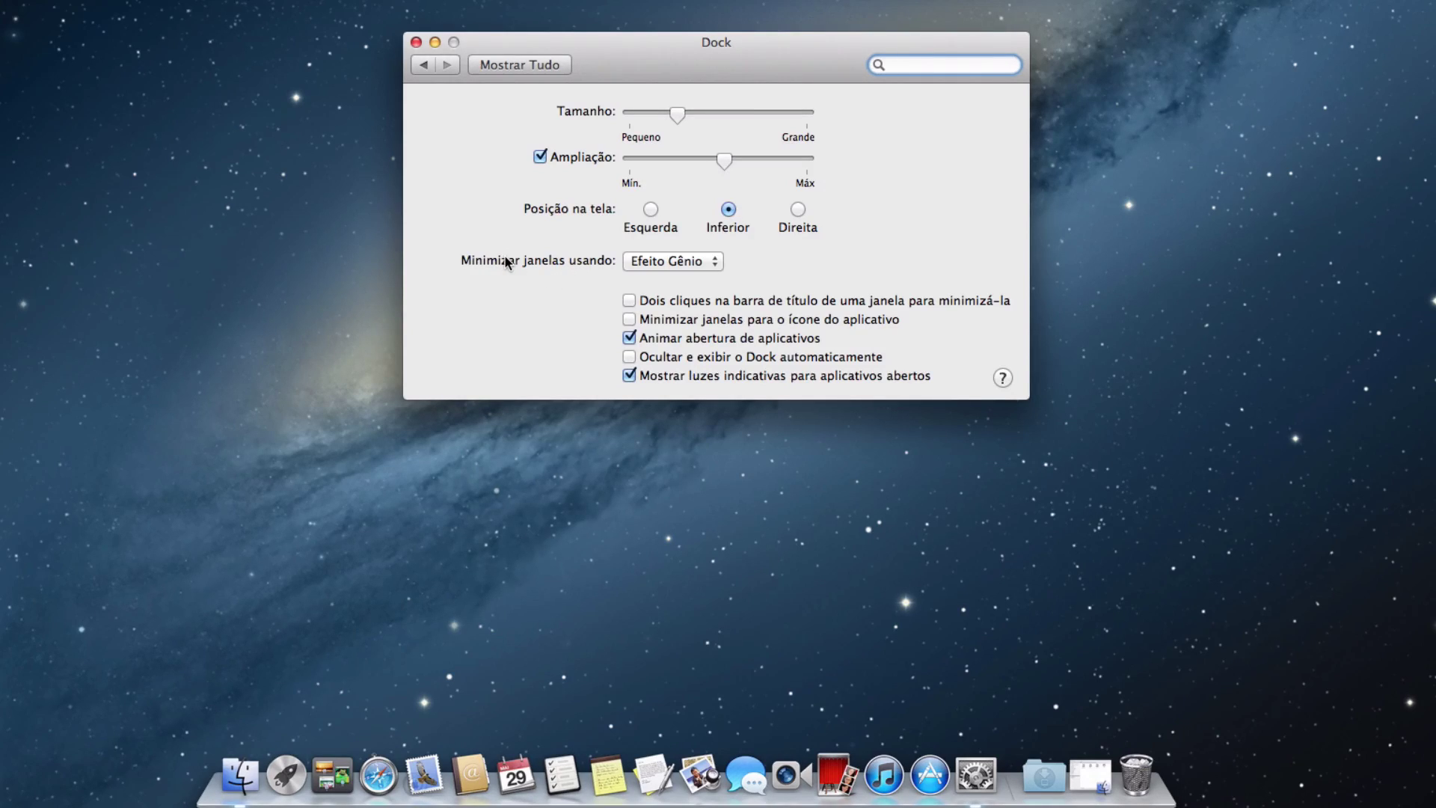
Test minimizing the window with Efeito Gênio, switch the minimize effect to Efeito Escala, and test minimizing and restoring again
left_click(435, 43)
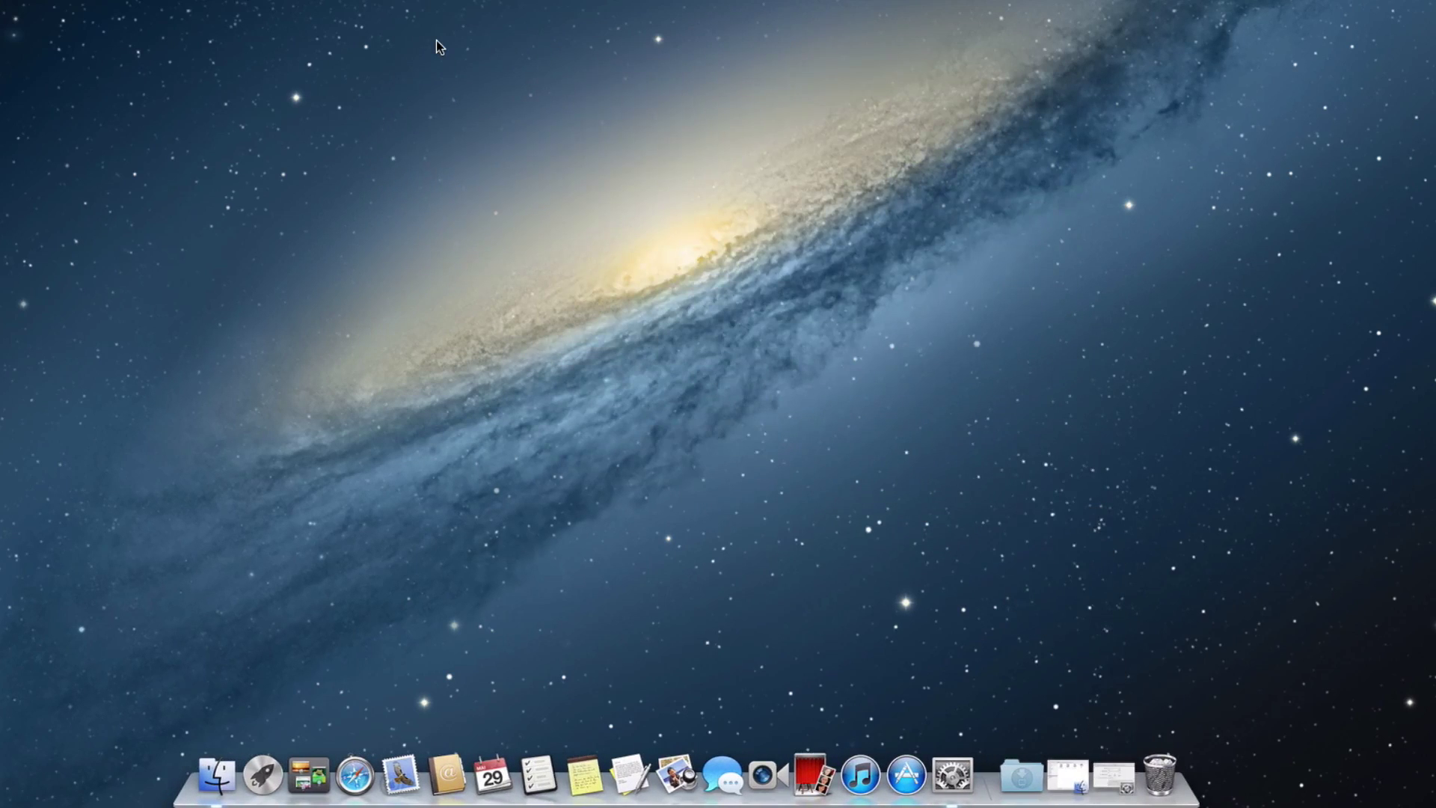
left_click(1111, 777)
left_click(712, 262)
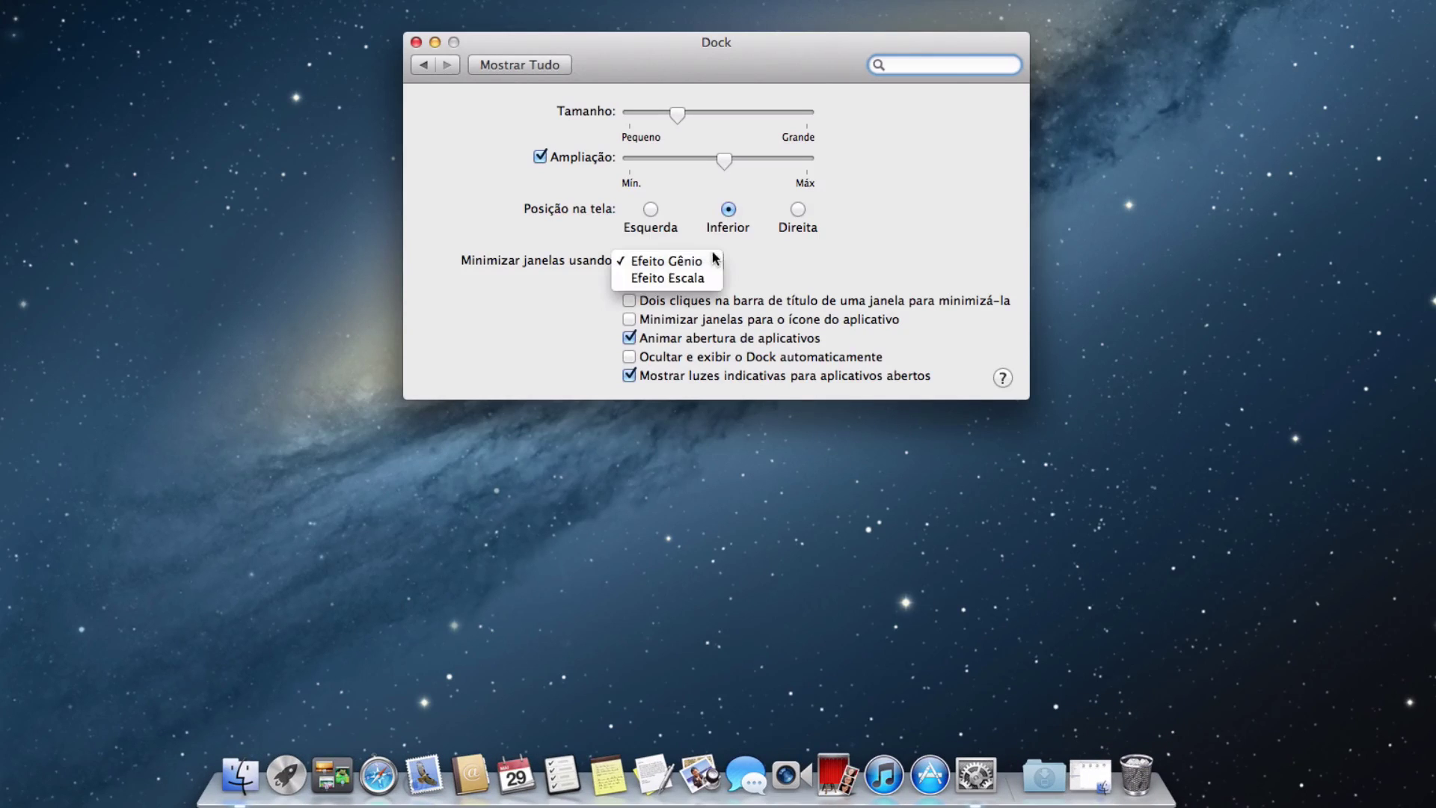
left_click(704, 280)
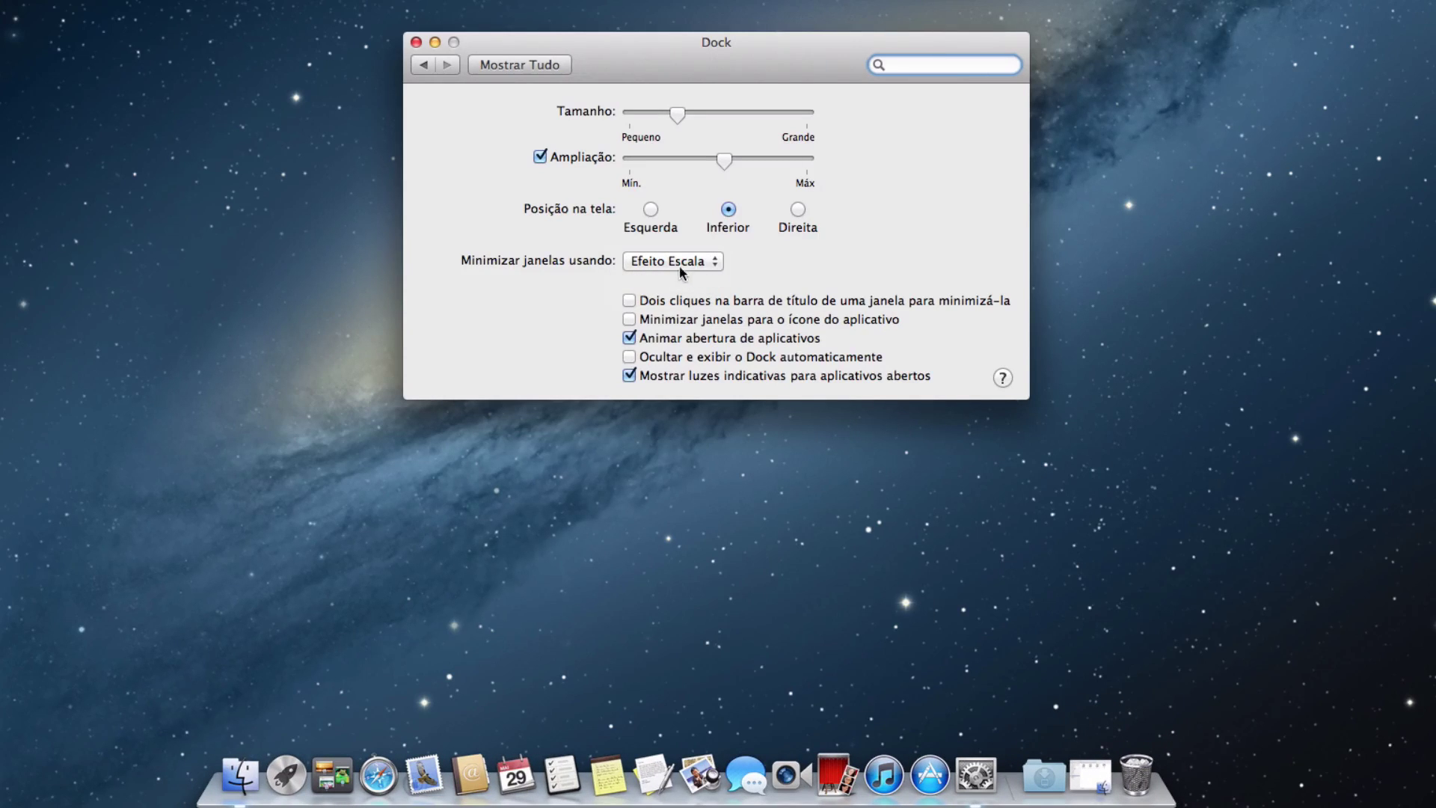
left_click(434, 43)
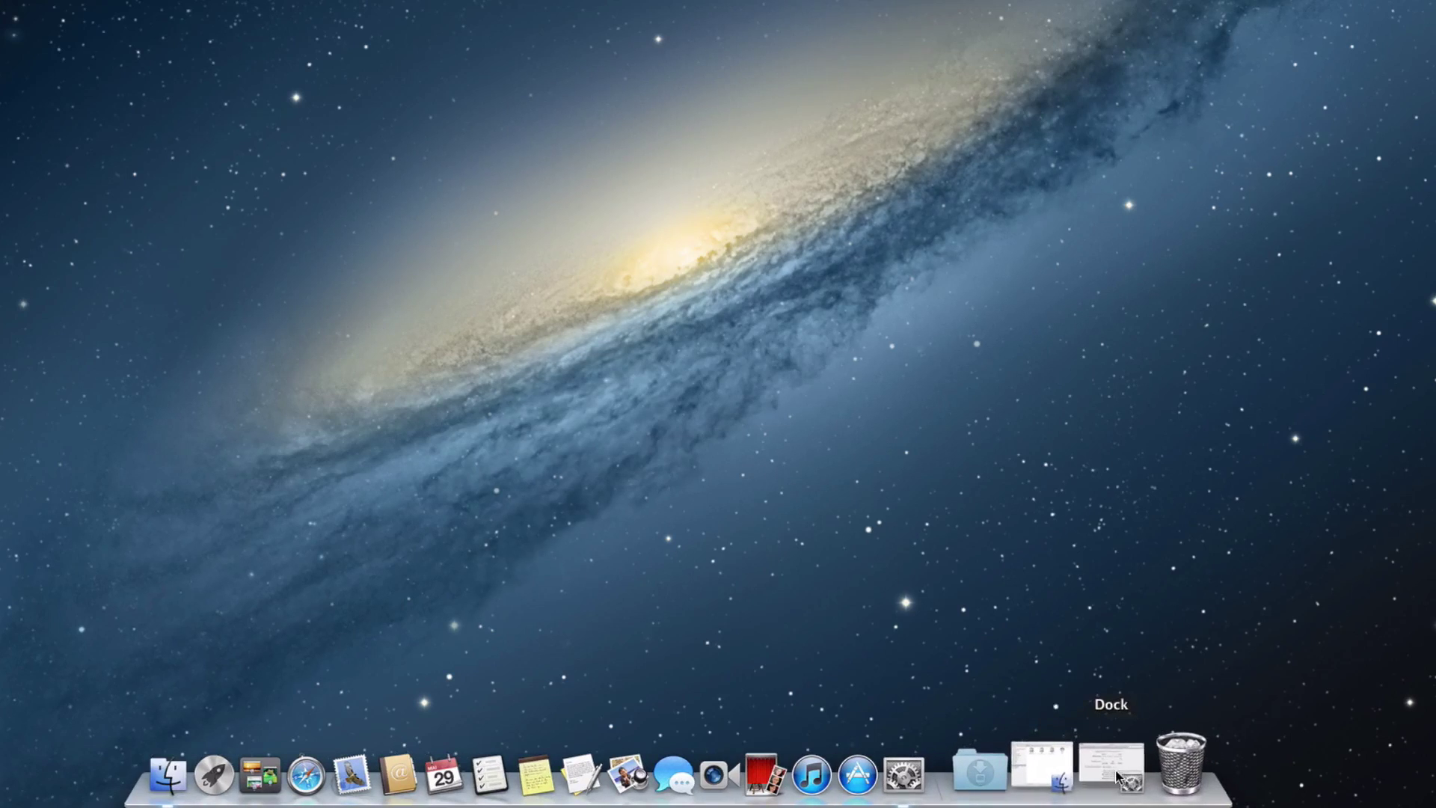
left_click(1118, 778)
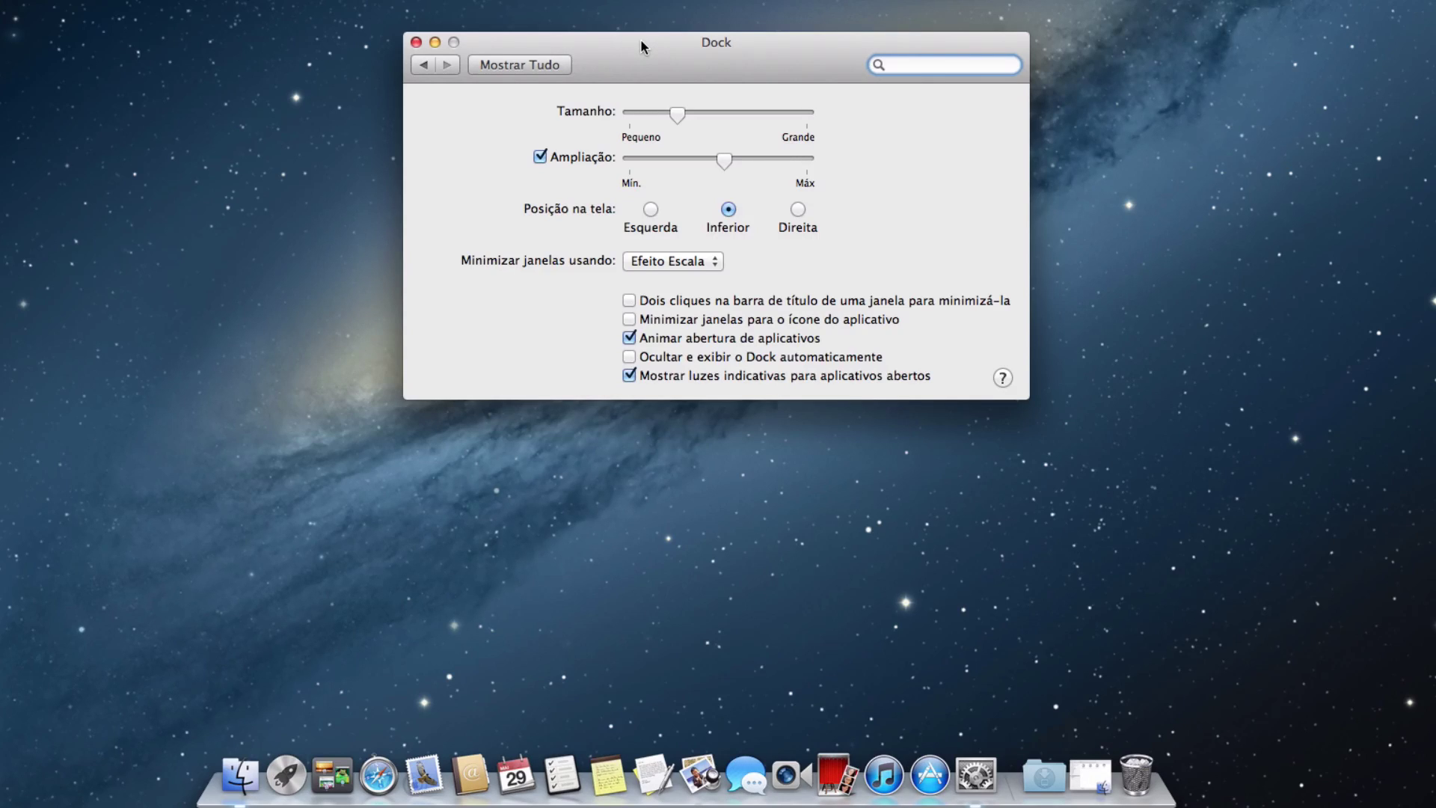
Enable minimizing windows through two clicks on the title bar, and test it on the Dock preferences window
left_click(631, 310)
double_click(646, 42)
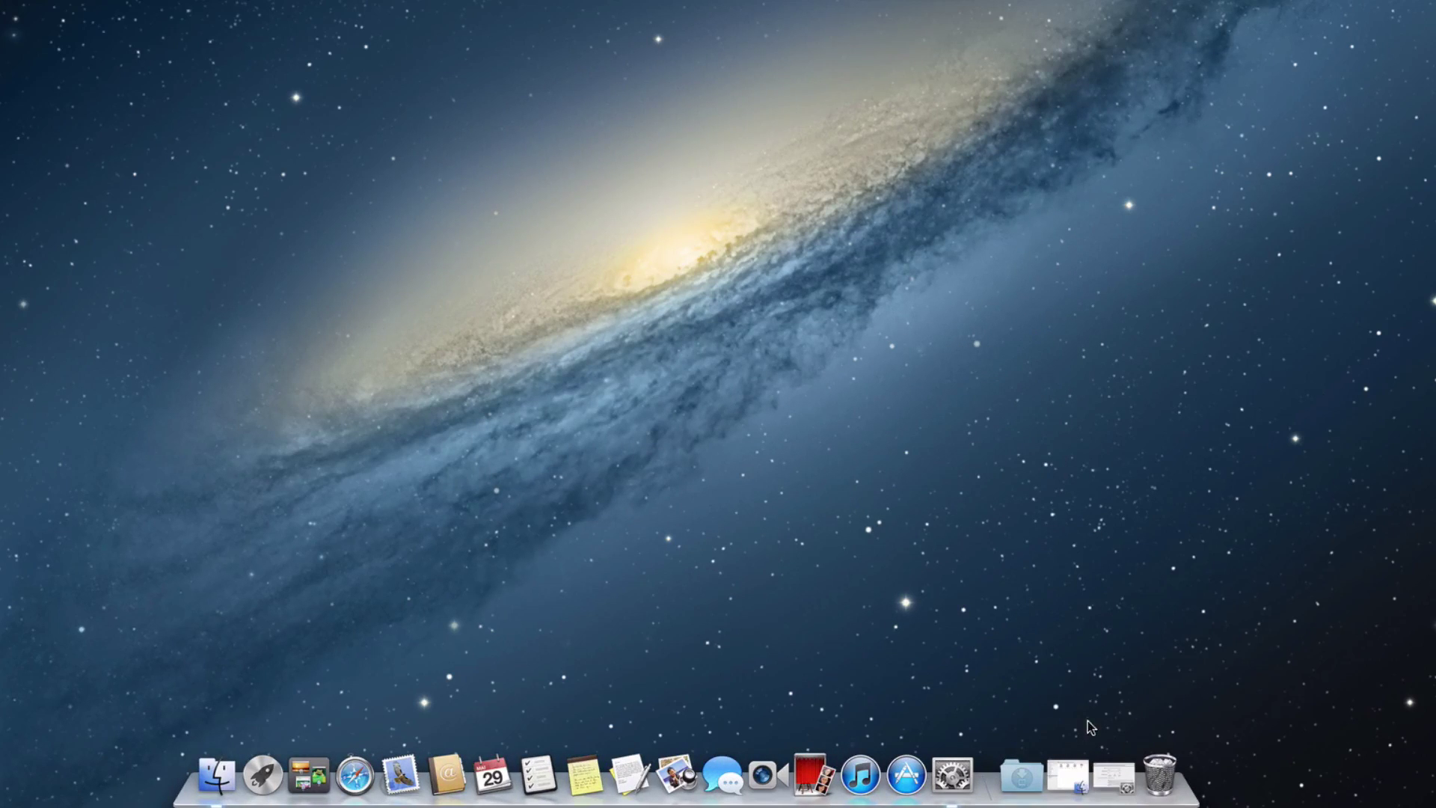
left_click(1107, 761)
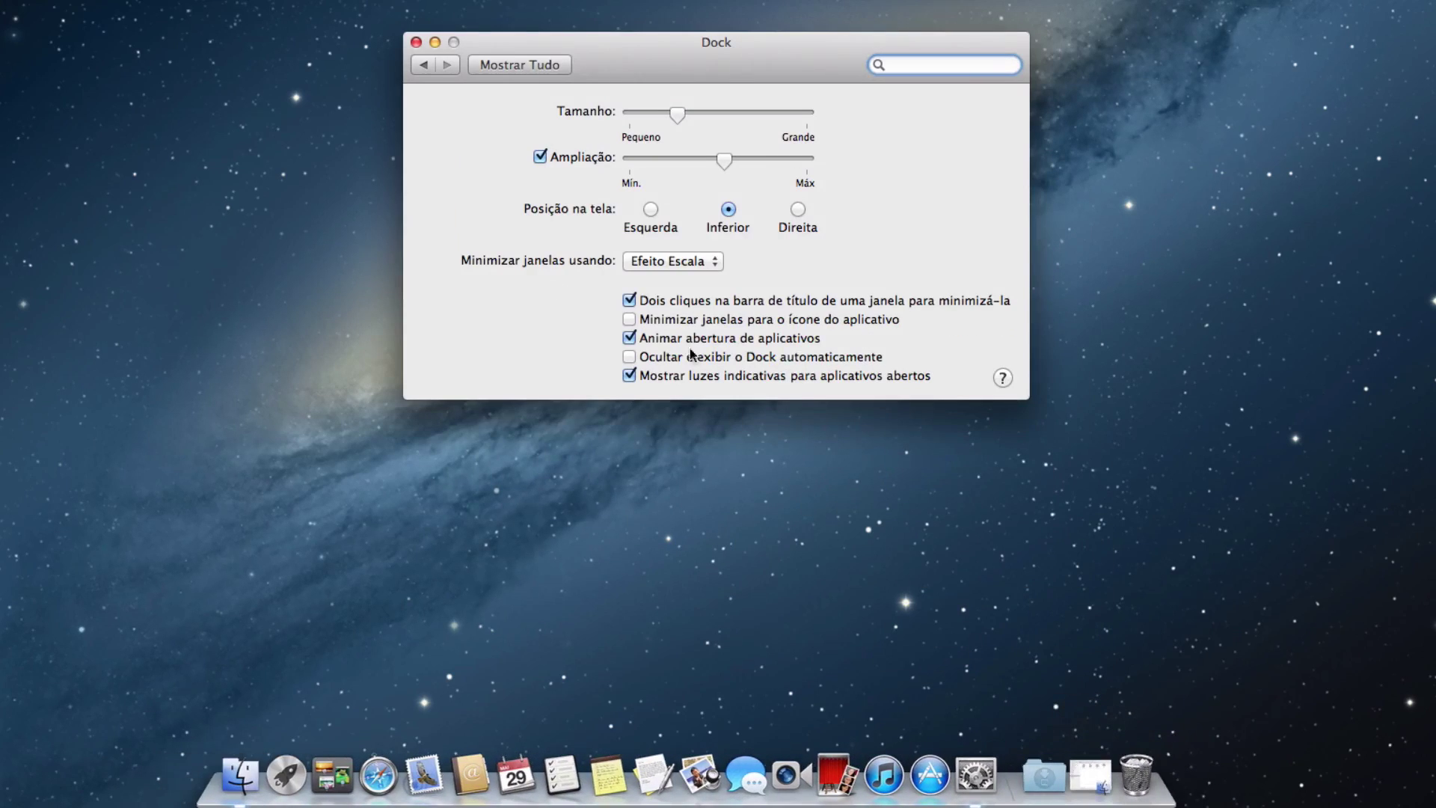
Minimize and restore the Dock preferences window twice to examine where minimized windows are placed in the Dock
left_click_drag(769, 46, 757, 47)
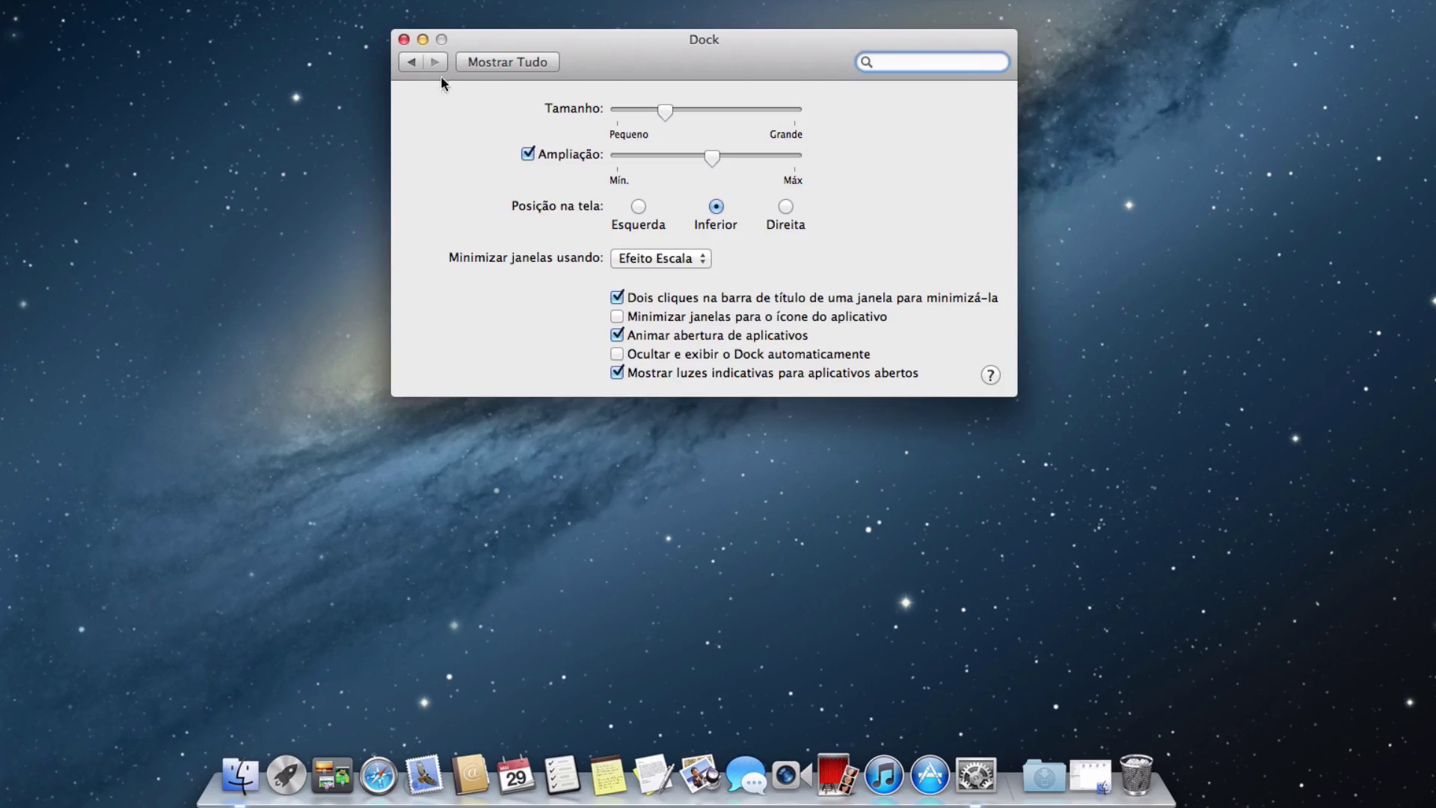
left_click(422, 39)
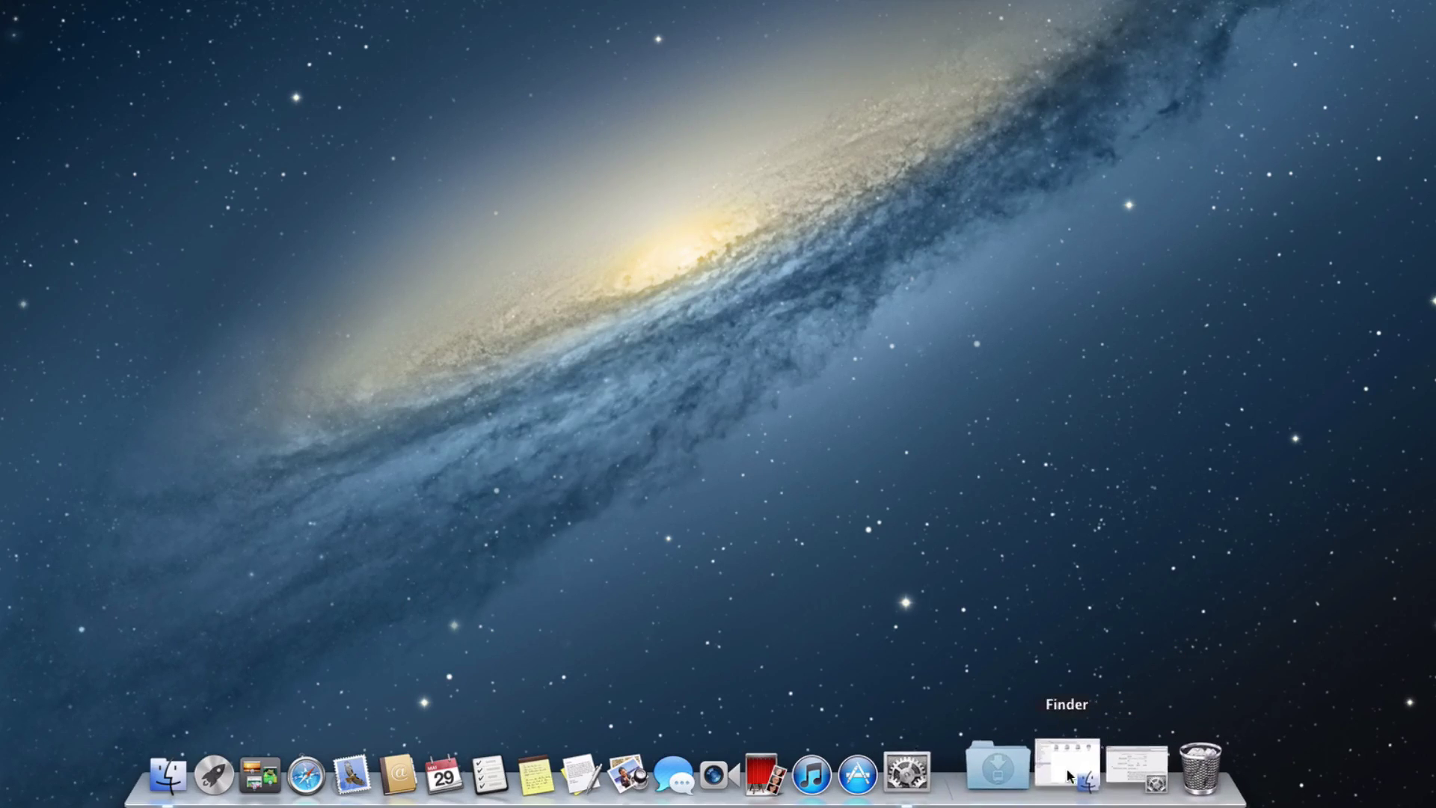
left_click(1115, 778)
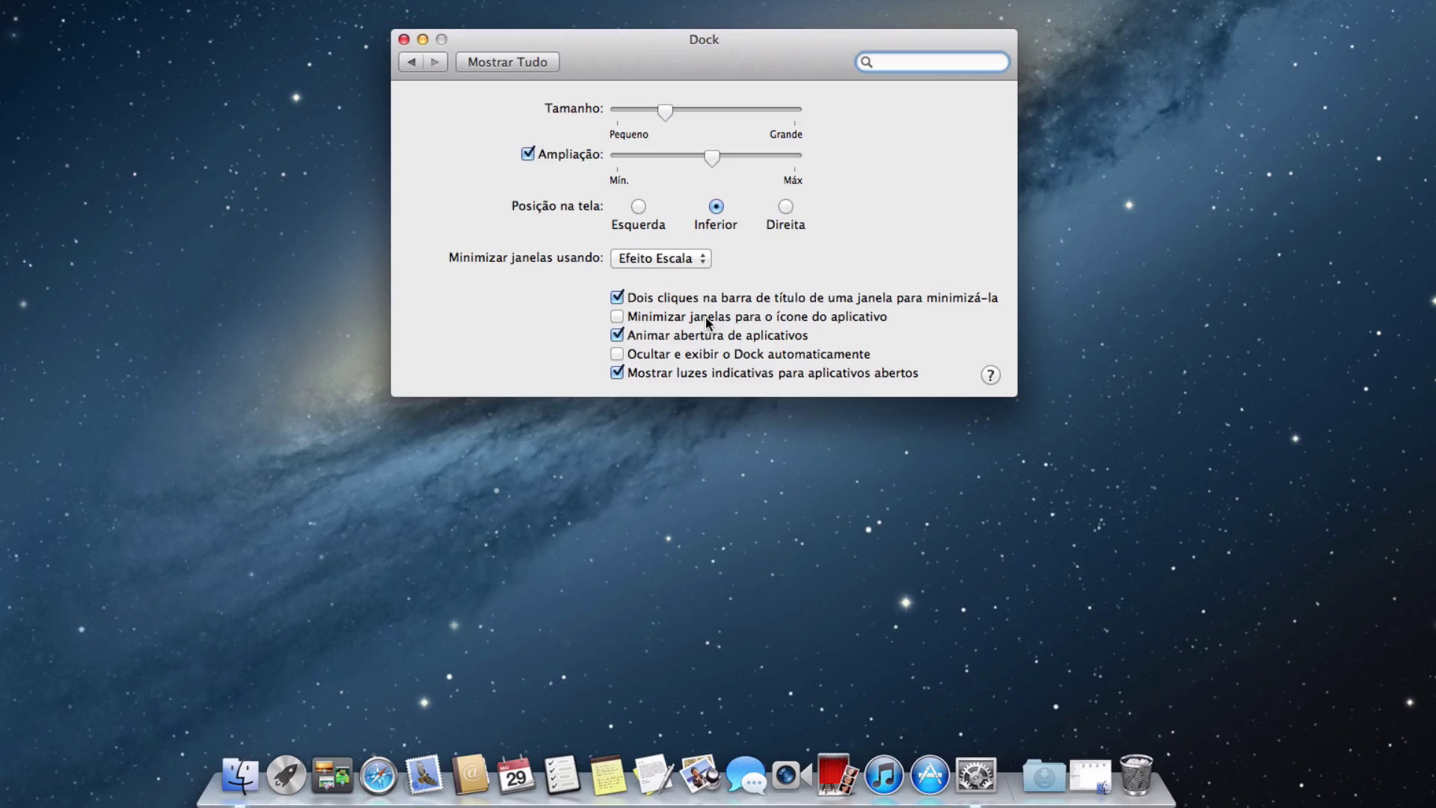
left_click(422, 39)
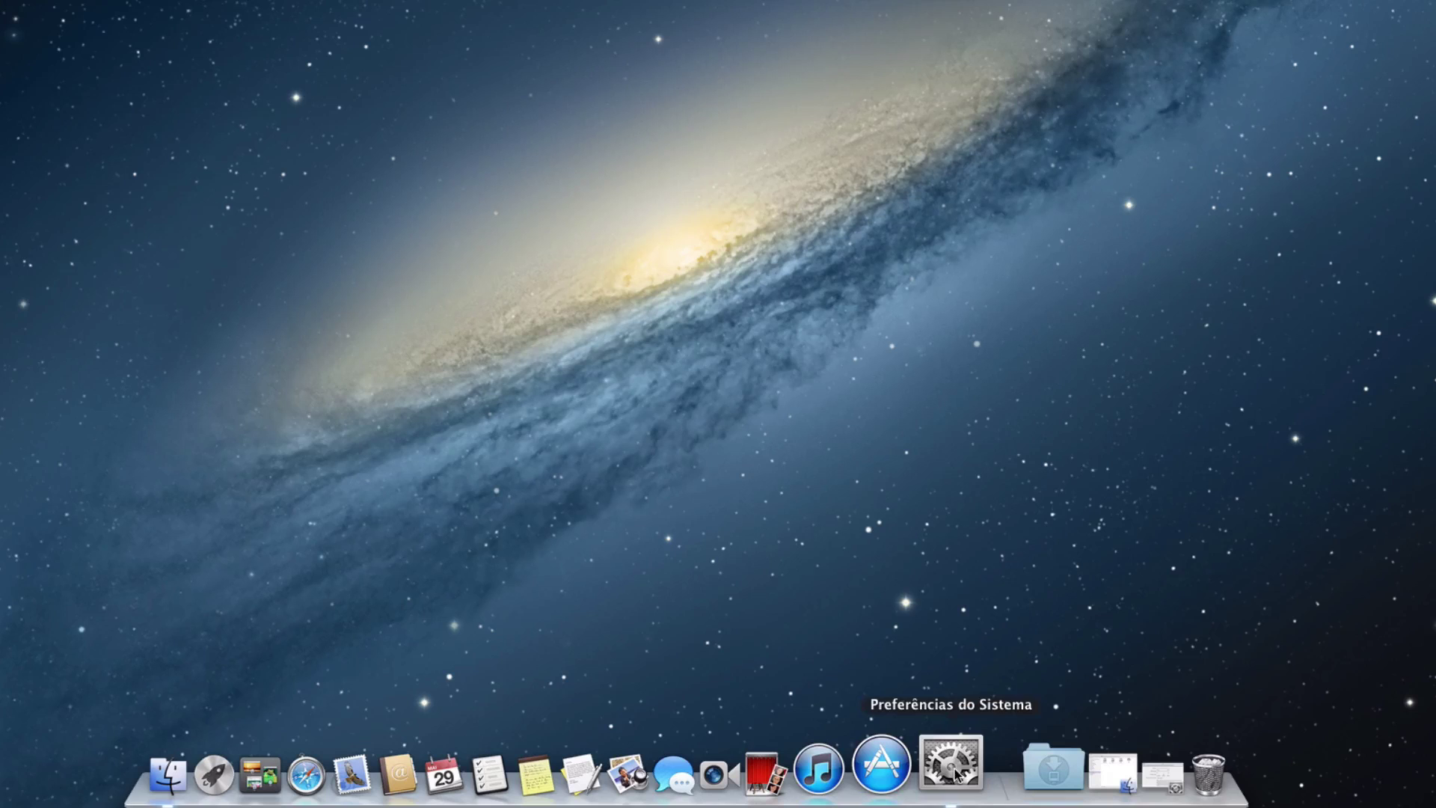
right_click(955, 770)
left_click(1244, 717)
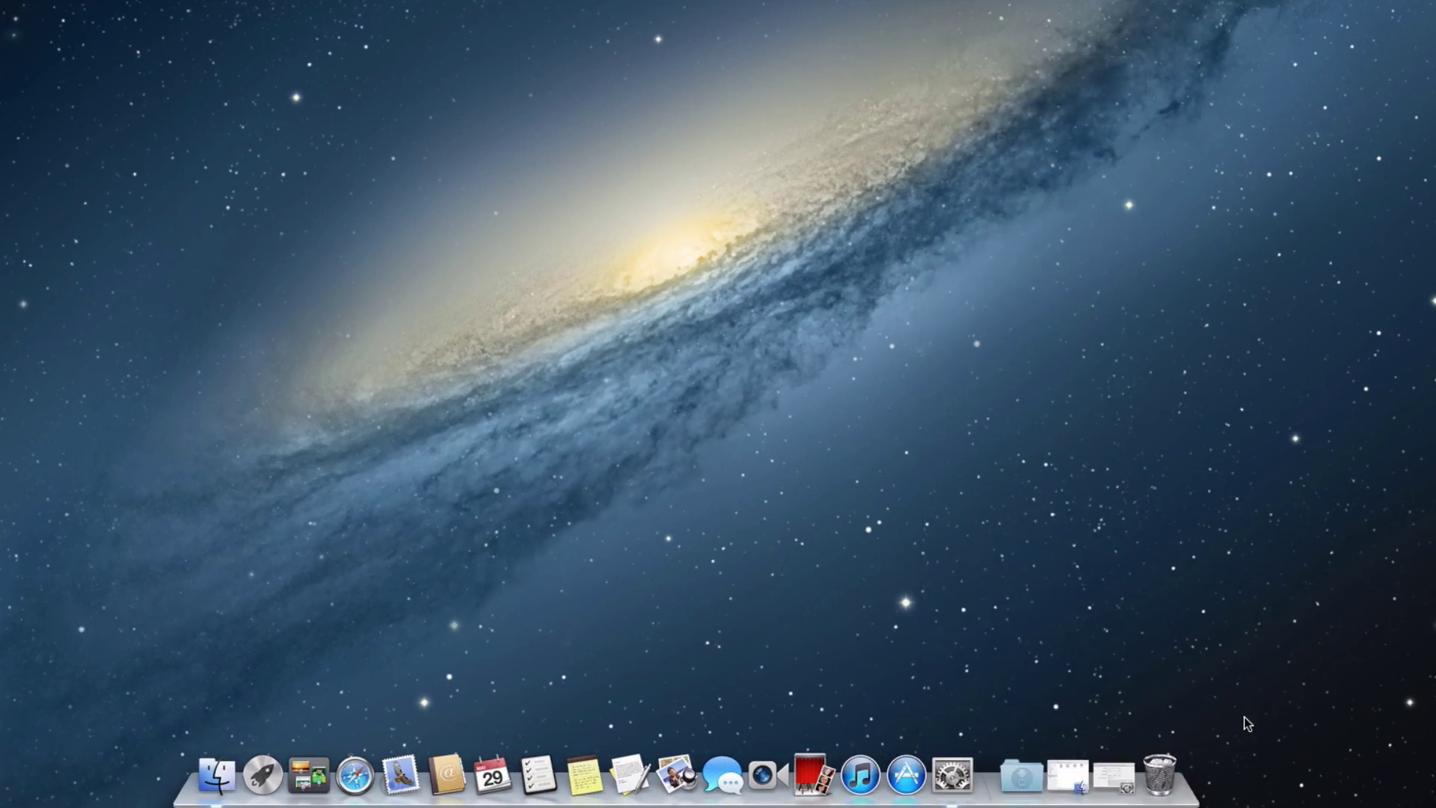
left_click(1157, 774)
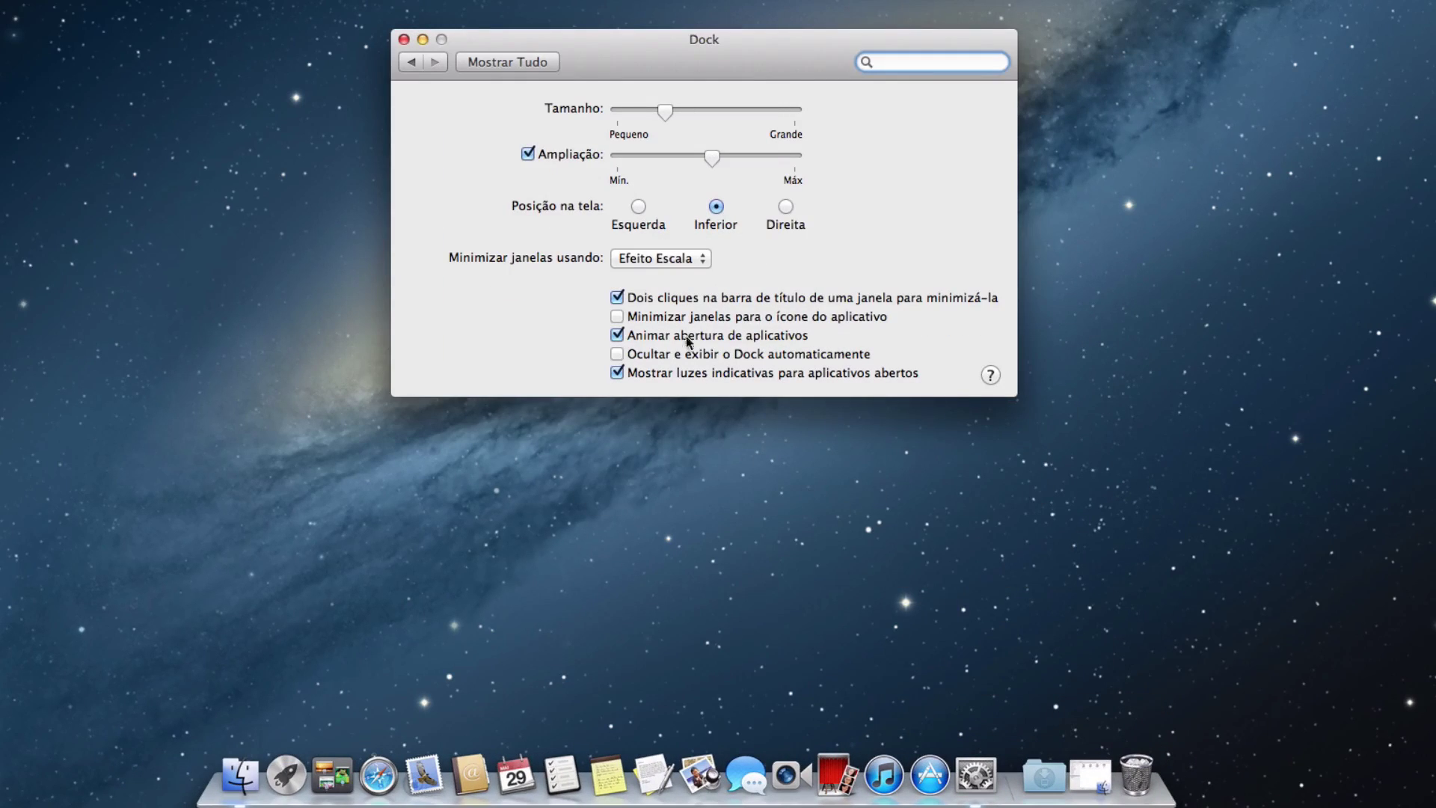
Enable Minimizar janelas para o ícone do aplicativo, and minimize and restore the preferences window to test it
left_click(675, 316)
left_click(422, 41)
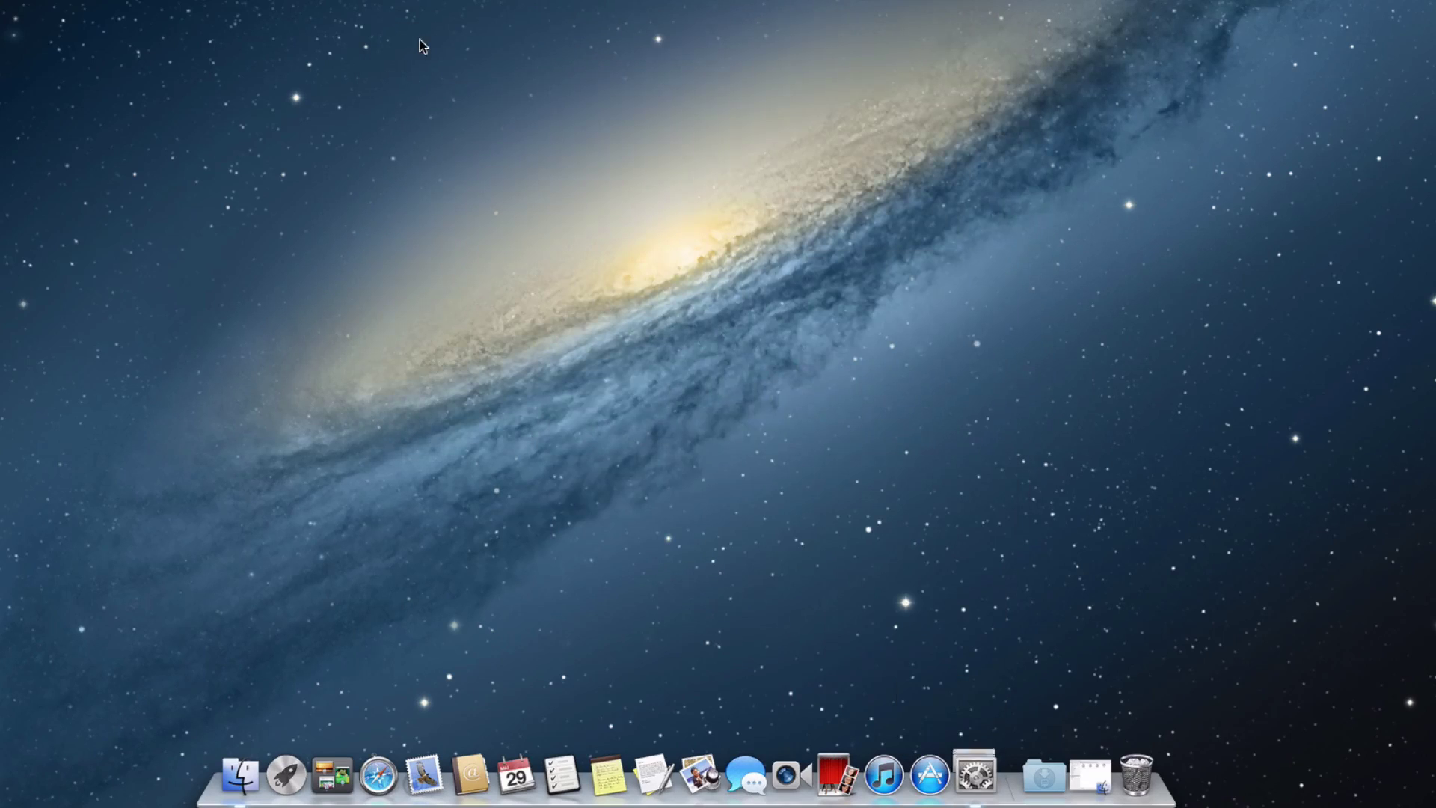
left_click(976, 772)
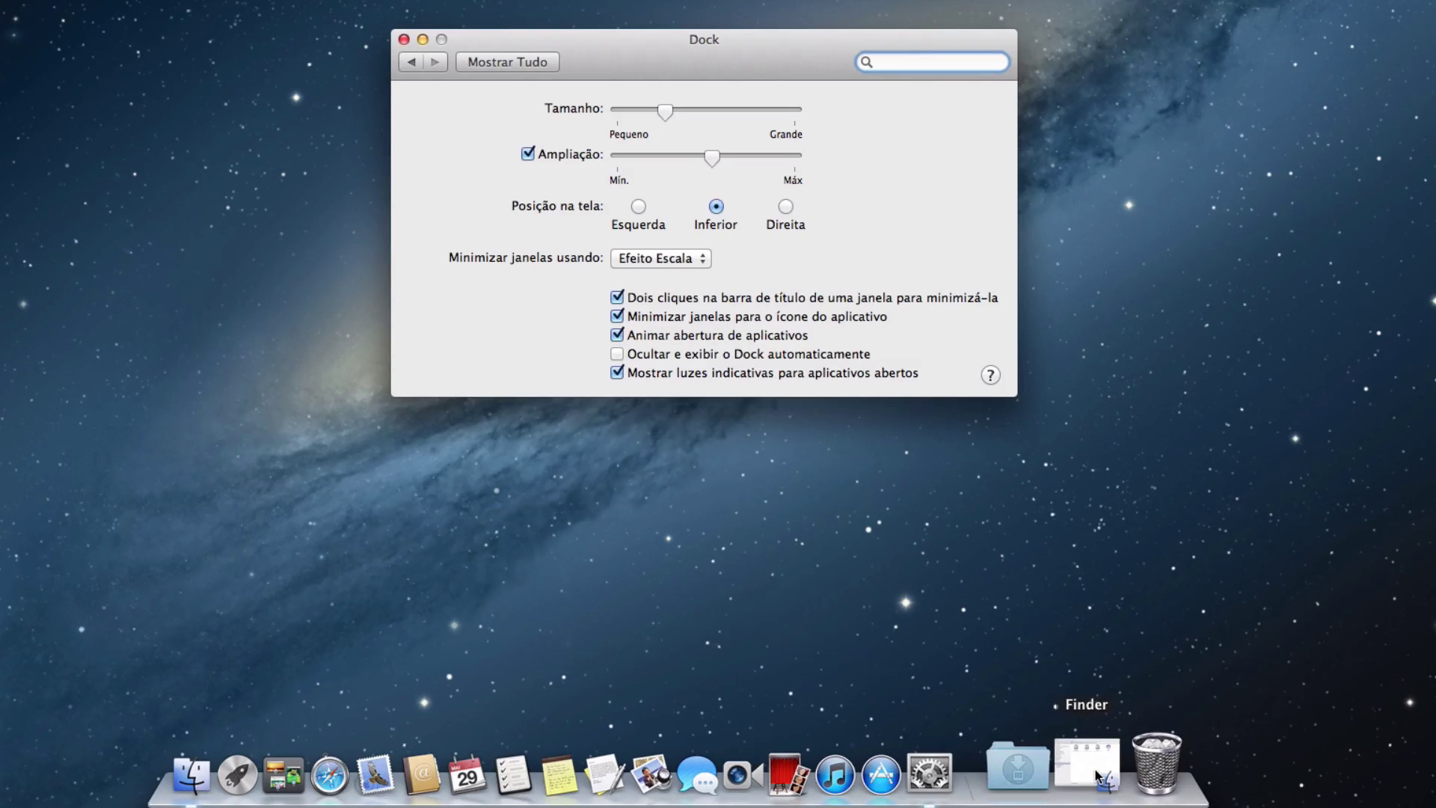
Restore the Finder window from the Dock, minimize it into the Finder icon, and repeat the test from that icon
left_click(1097, 776)
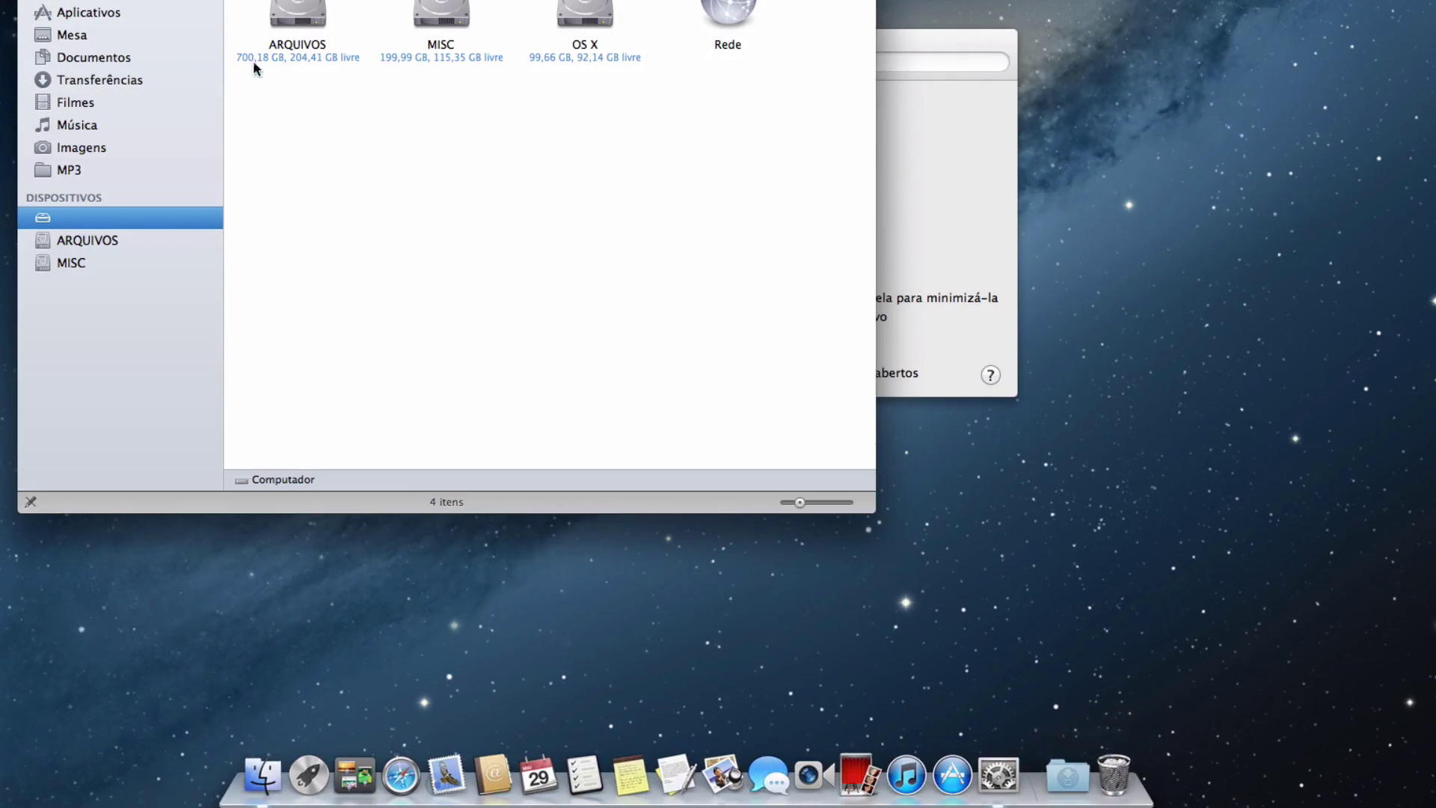
key("super+w")
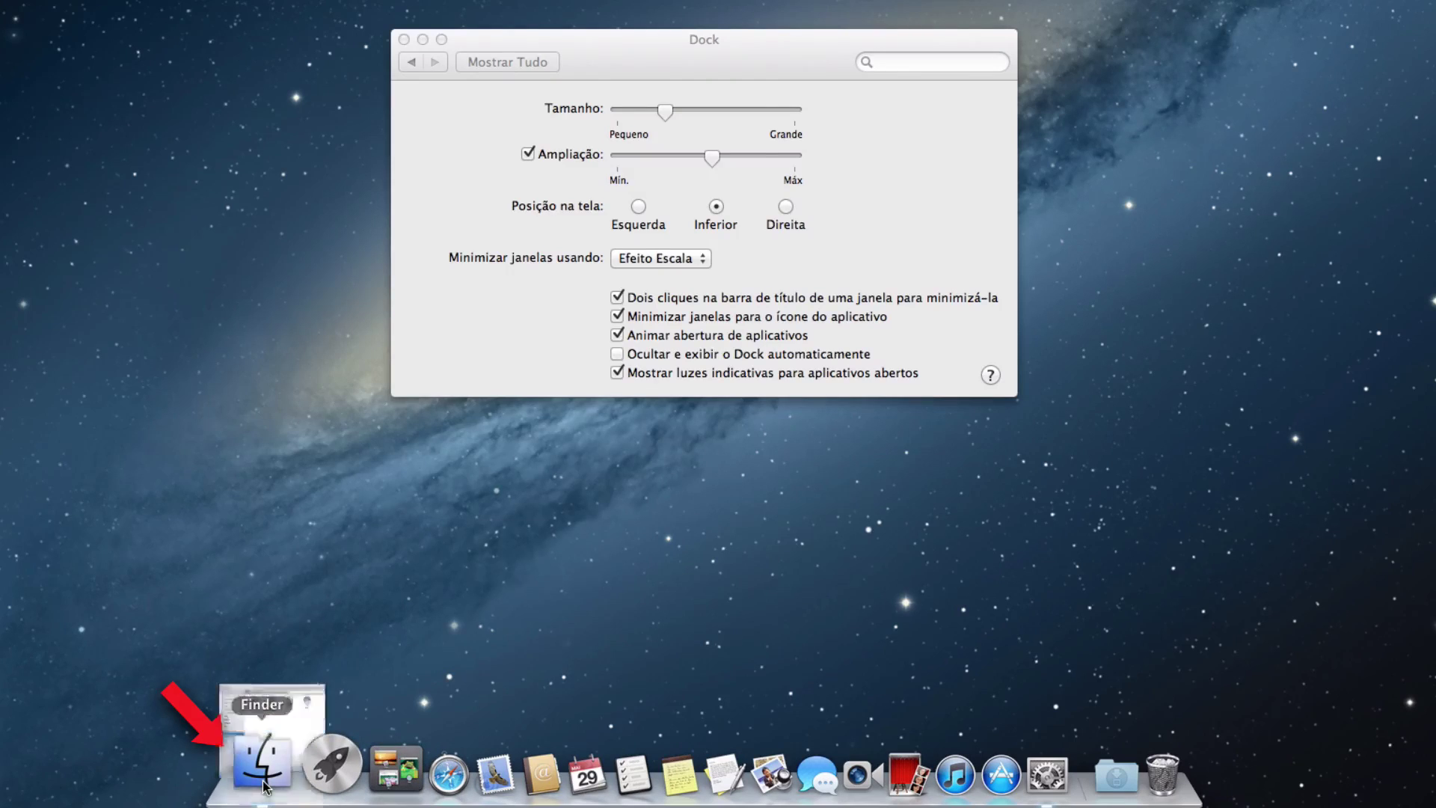
left_click(246, 800)
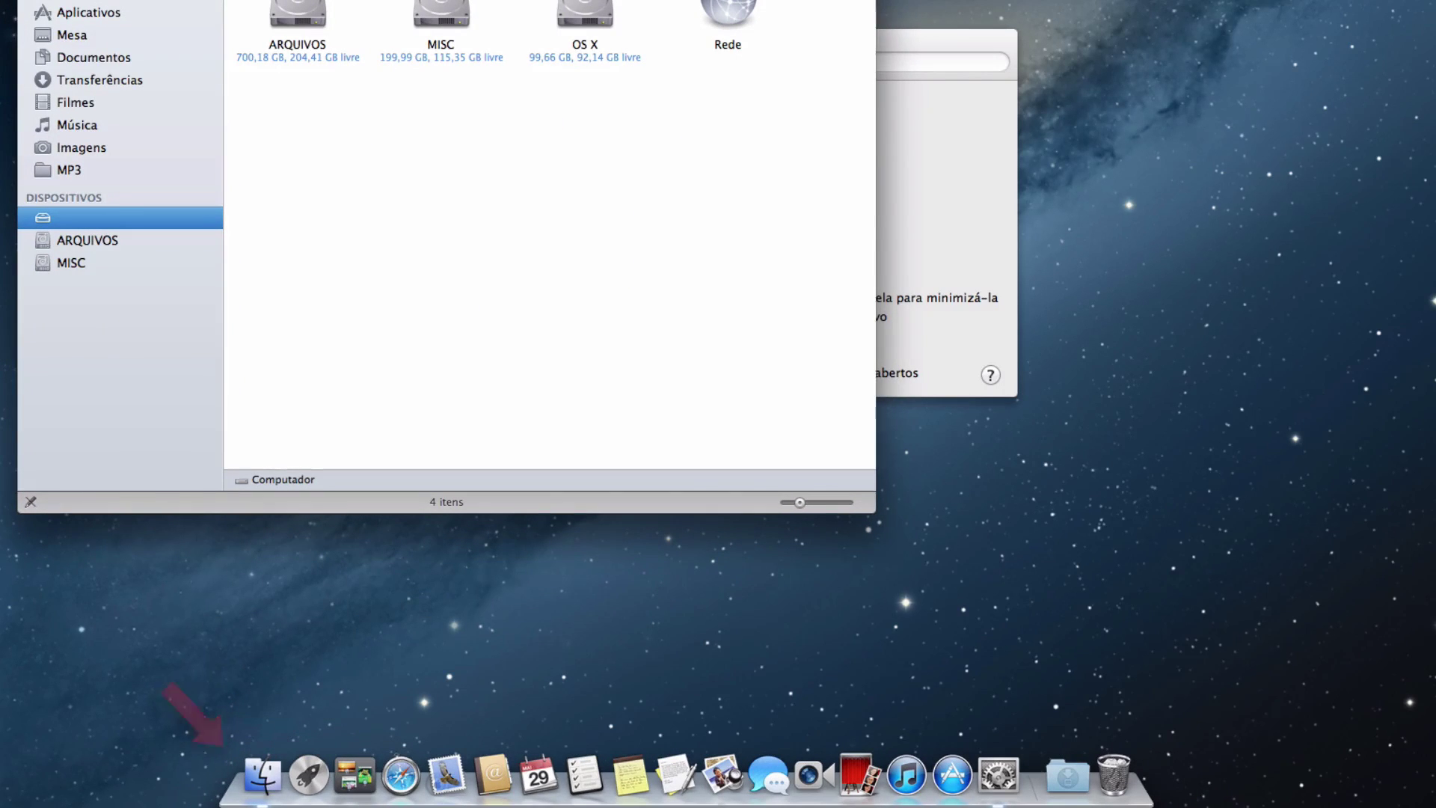
key("super+w")
Return to the Dock preferences and enable Ocultar e exibir o Dock automaticamente
left_click(513, 356)
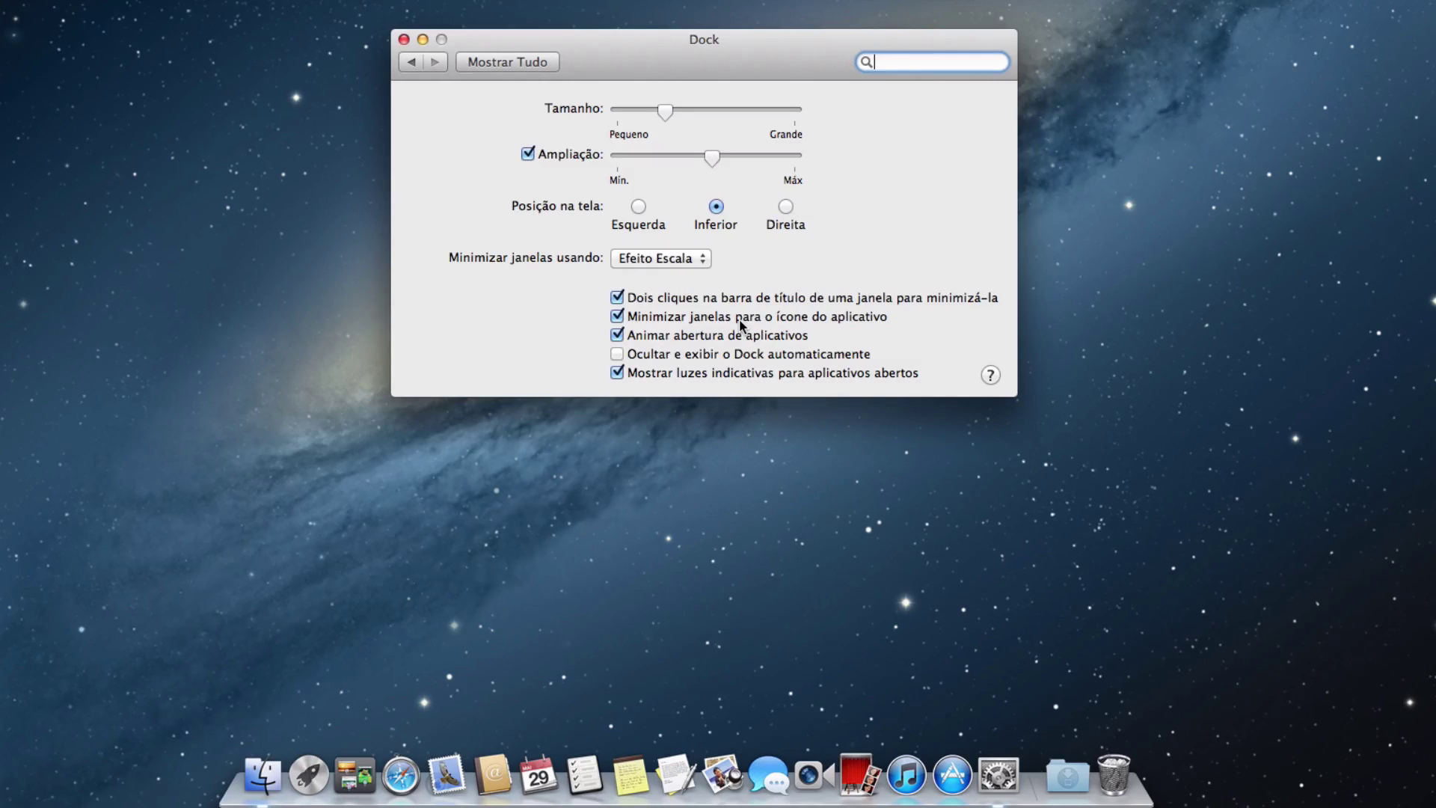
left_click(662, 357)
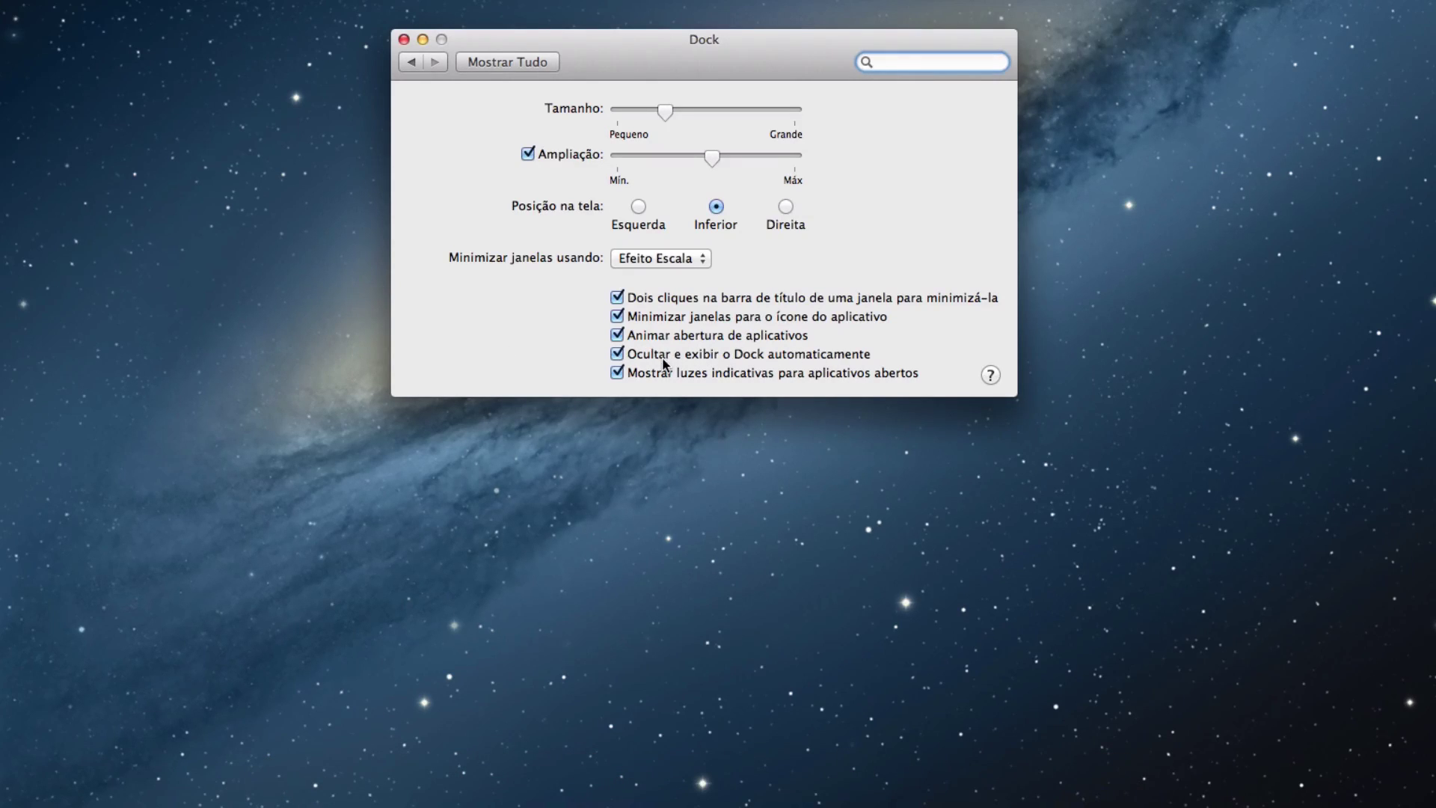
Reveal the hidden Dock and disable Ocultar e exibir o Dock automaticamente
mouse_move(671, 800)
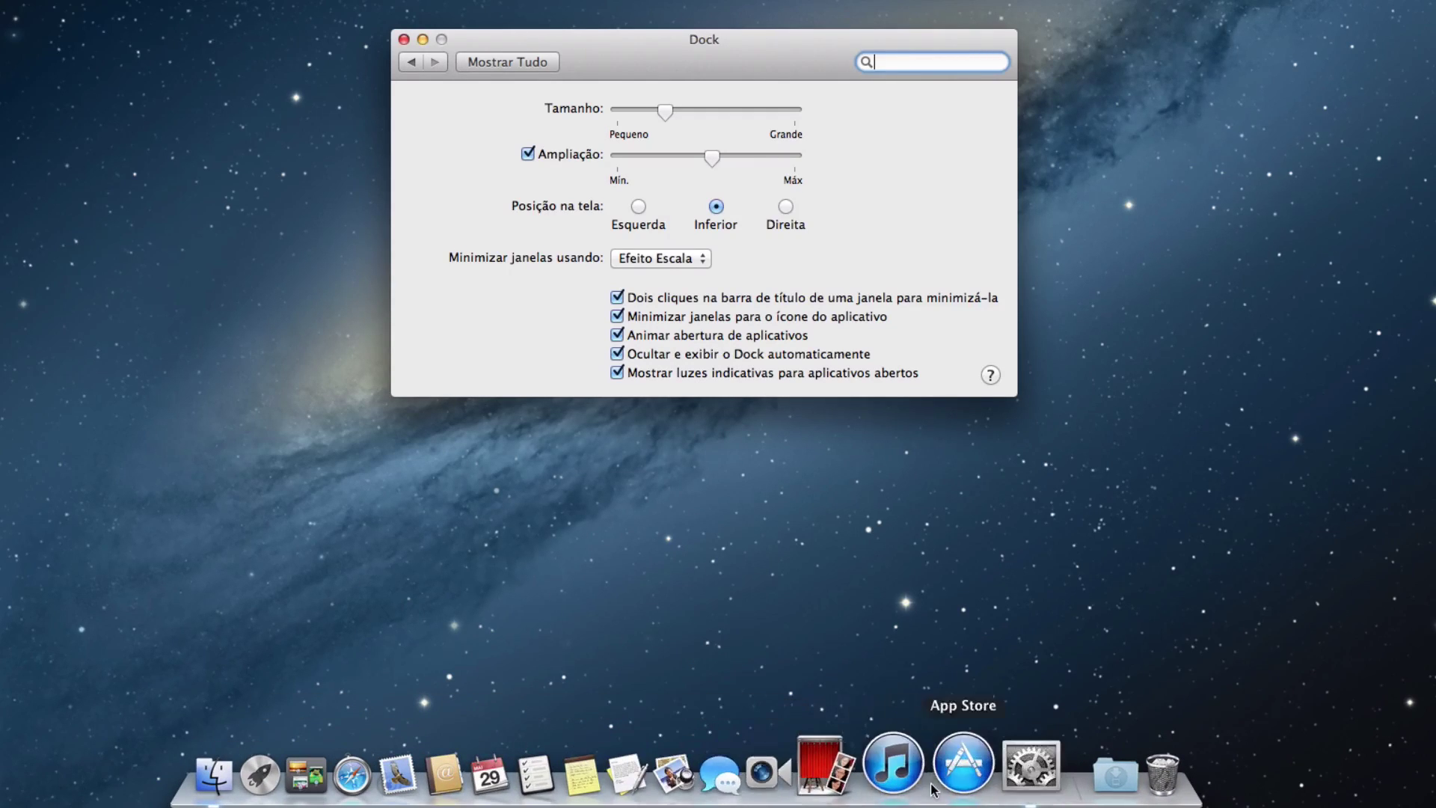
left_click(715, 353)
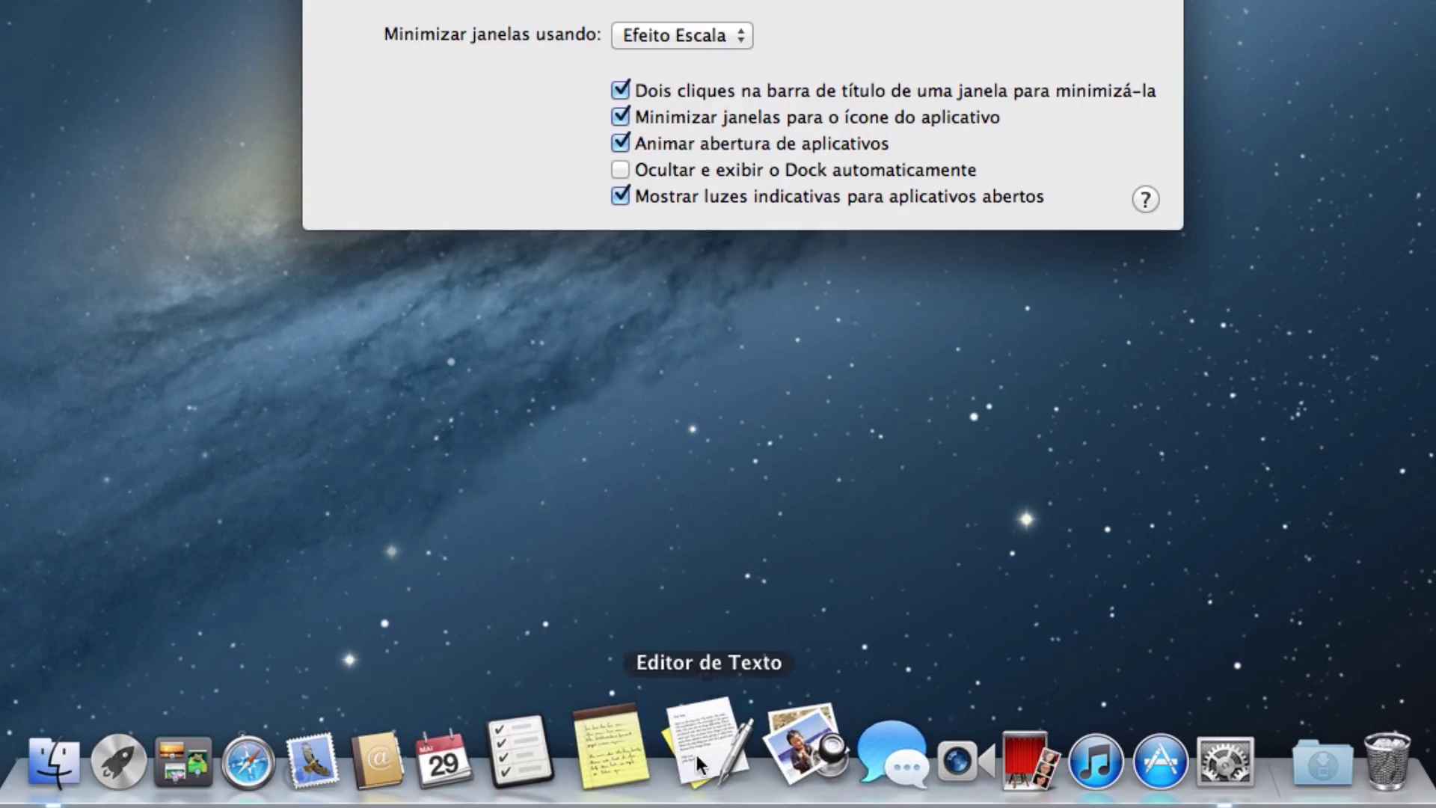
Launch Editor de Texto and minimize its window, and turn Mostrar luzes indicativas para aplicativos abertos off and back on
left_click(724, 739)
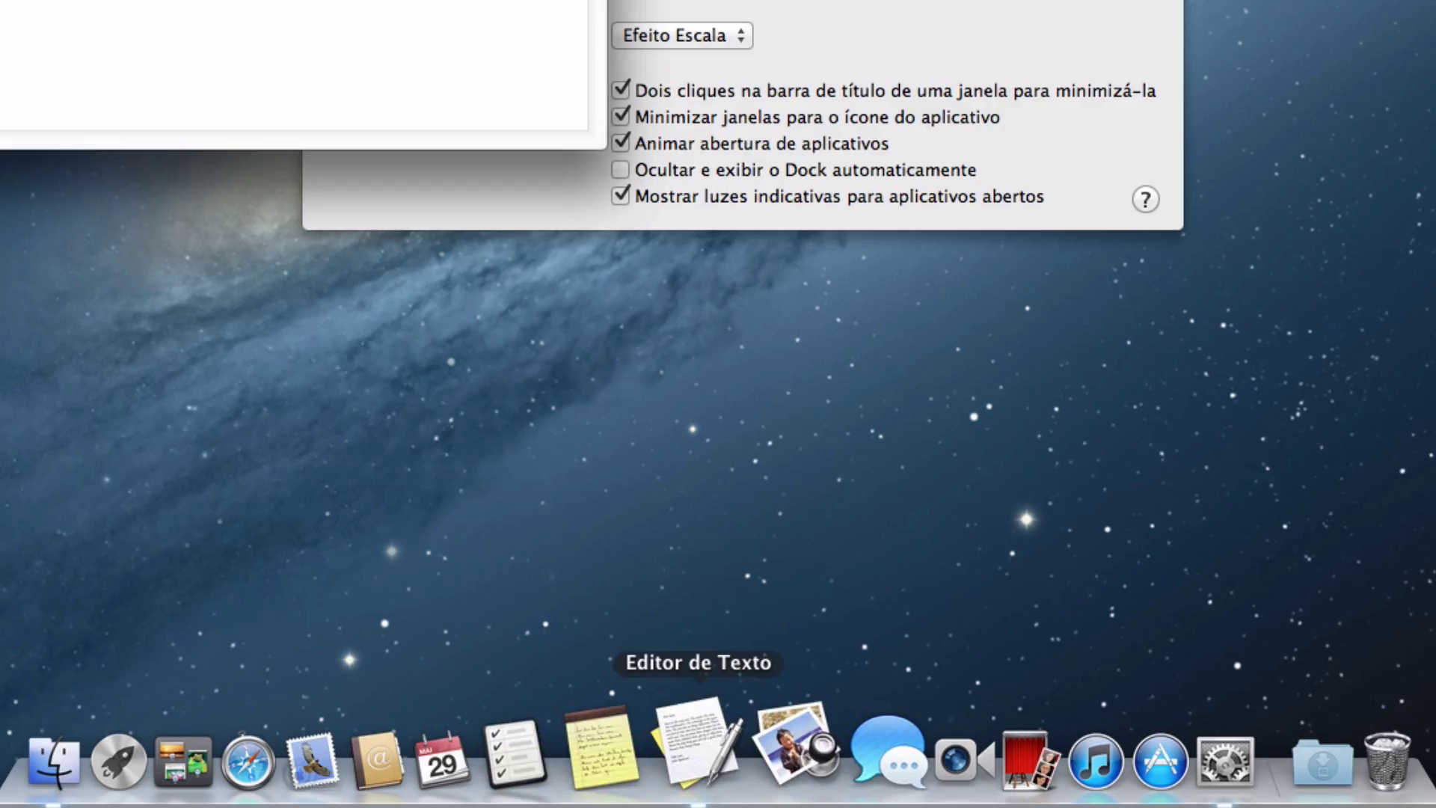
key("super+q")
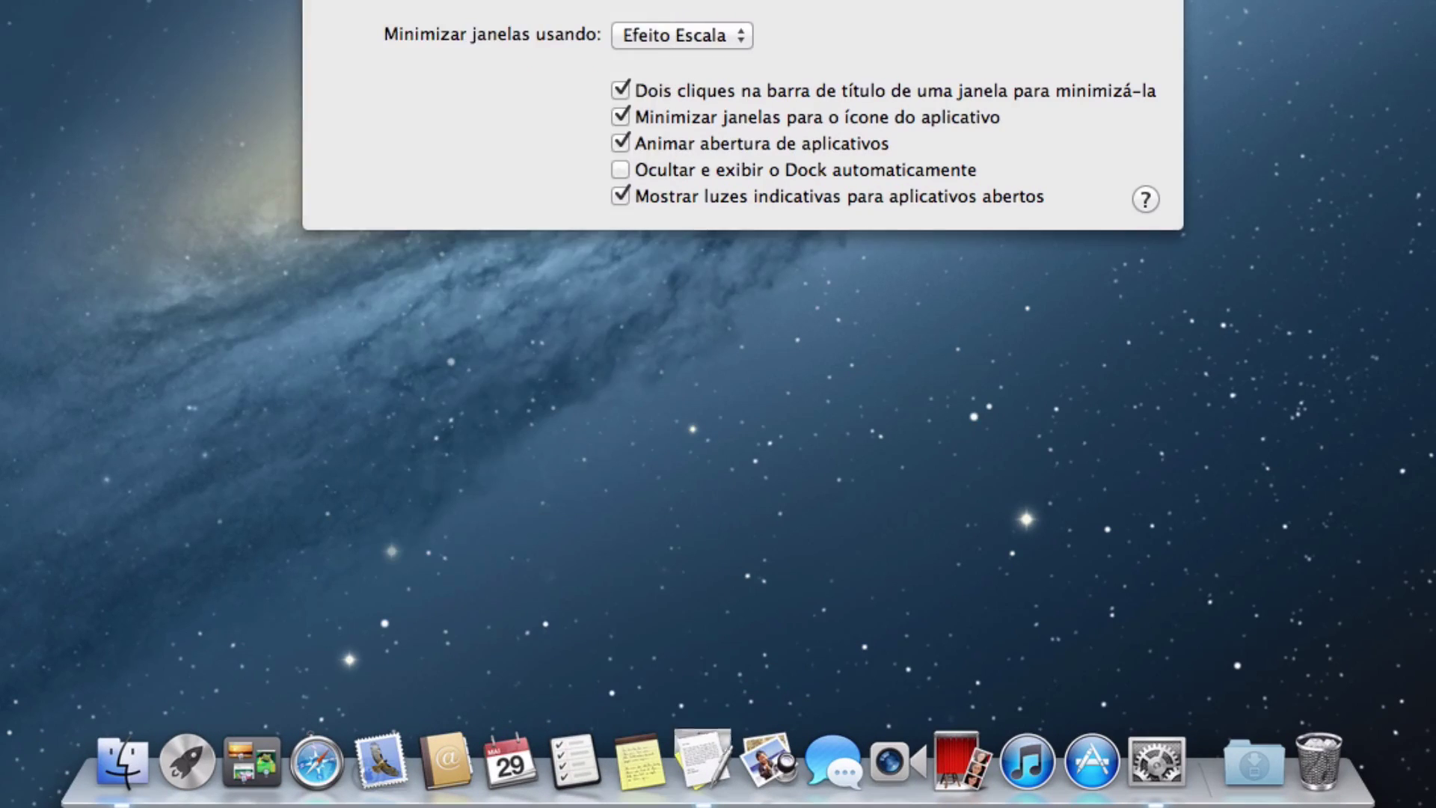
left_click(671, 200)
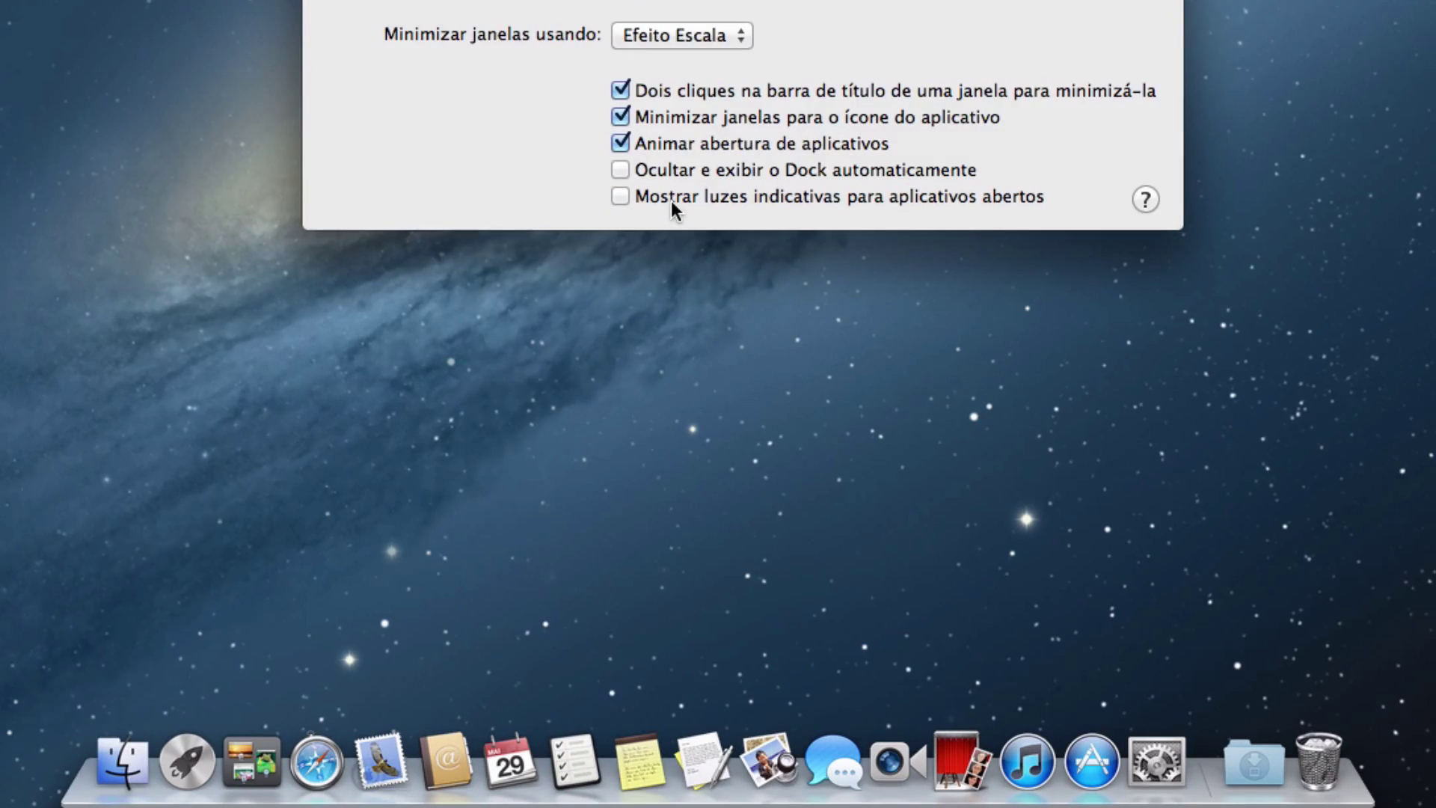
left_click(671, 201)
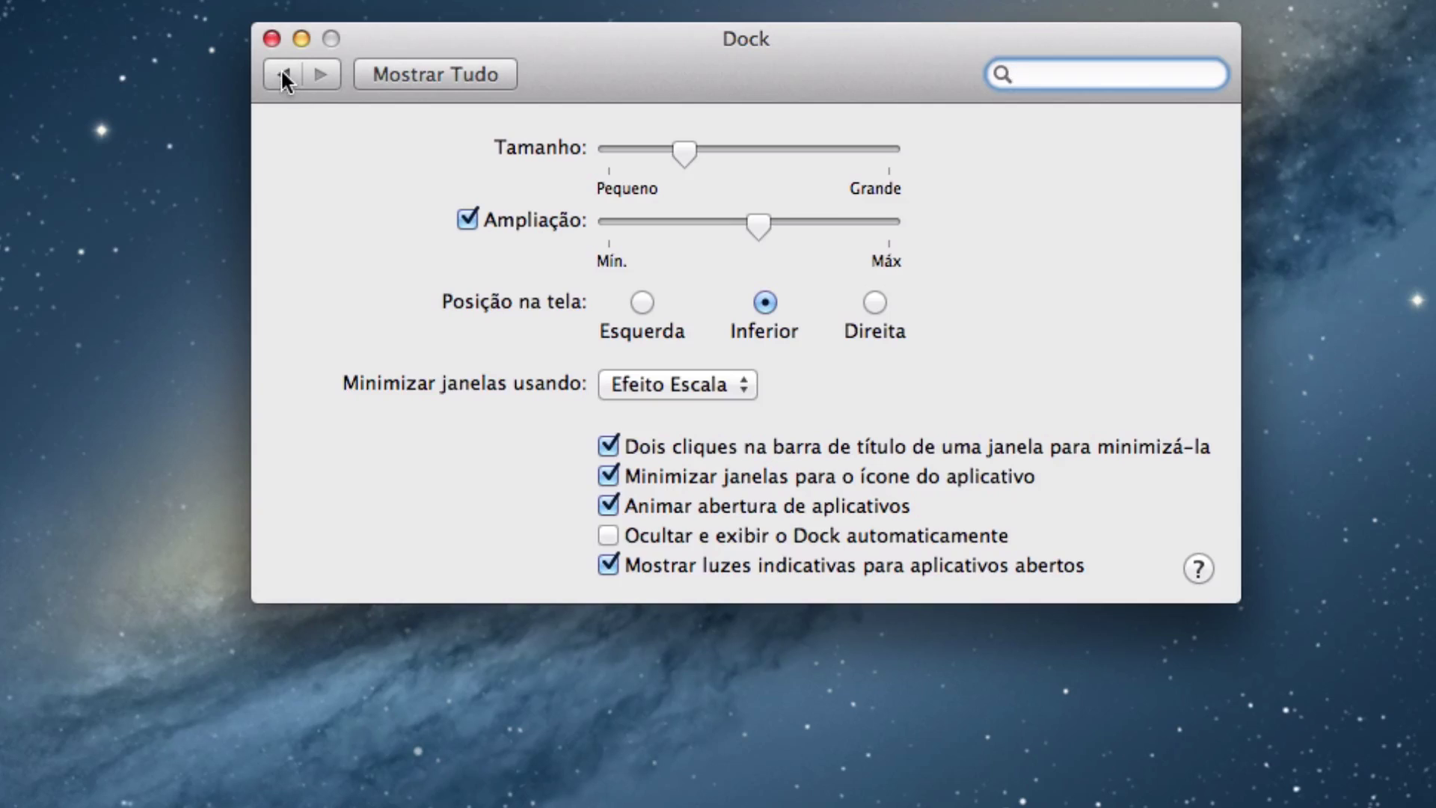
Open the Mission Control preferences, and use Mission Control to visit the Dashboard and return to the Mesa space
left_click(283, 74)
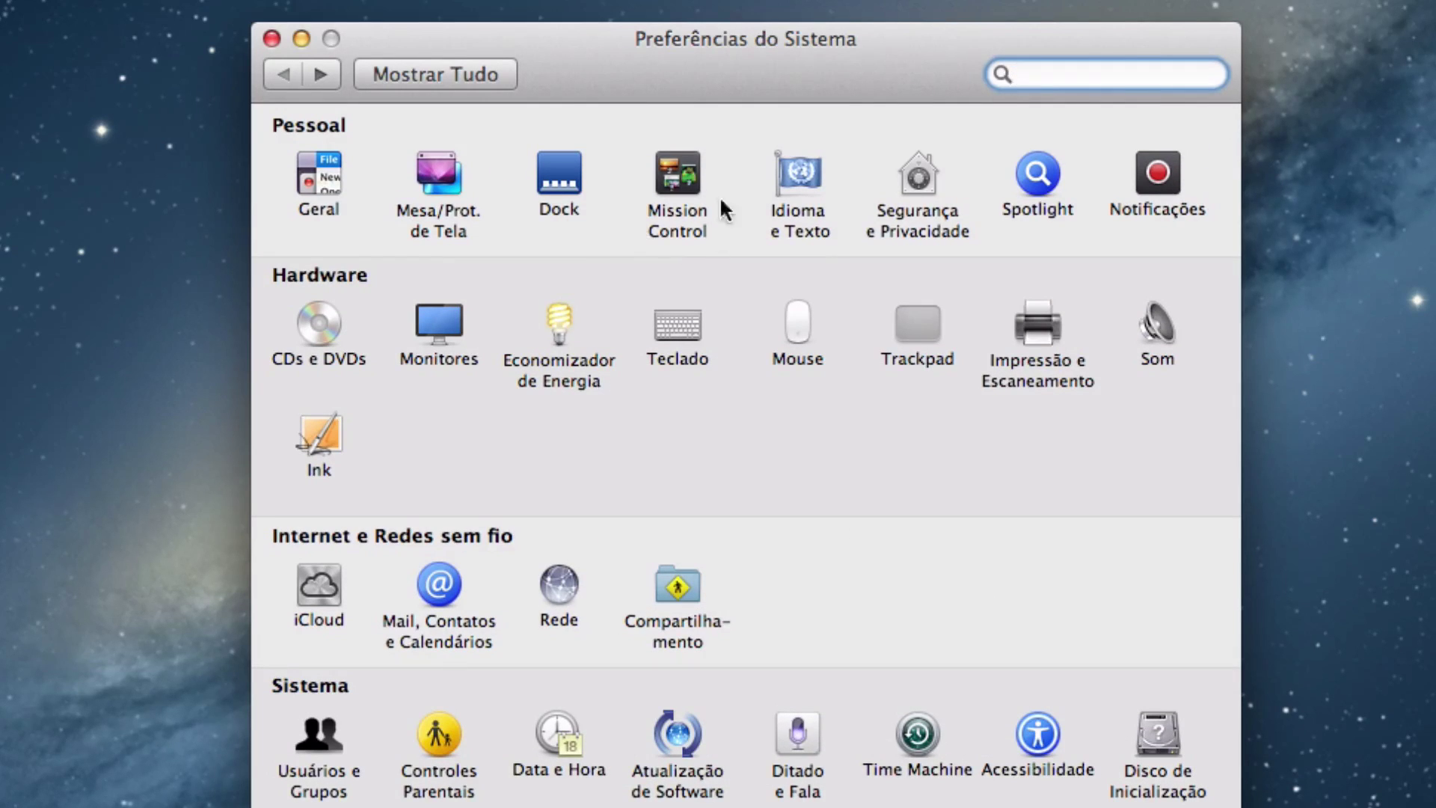
left_click(687, 178)
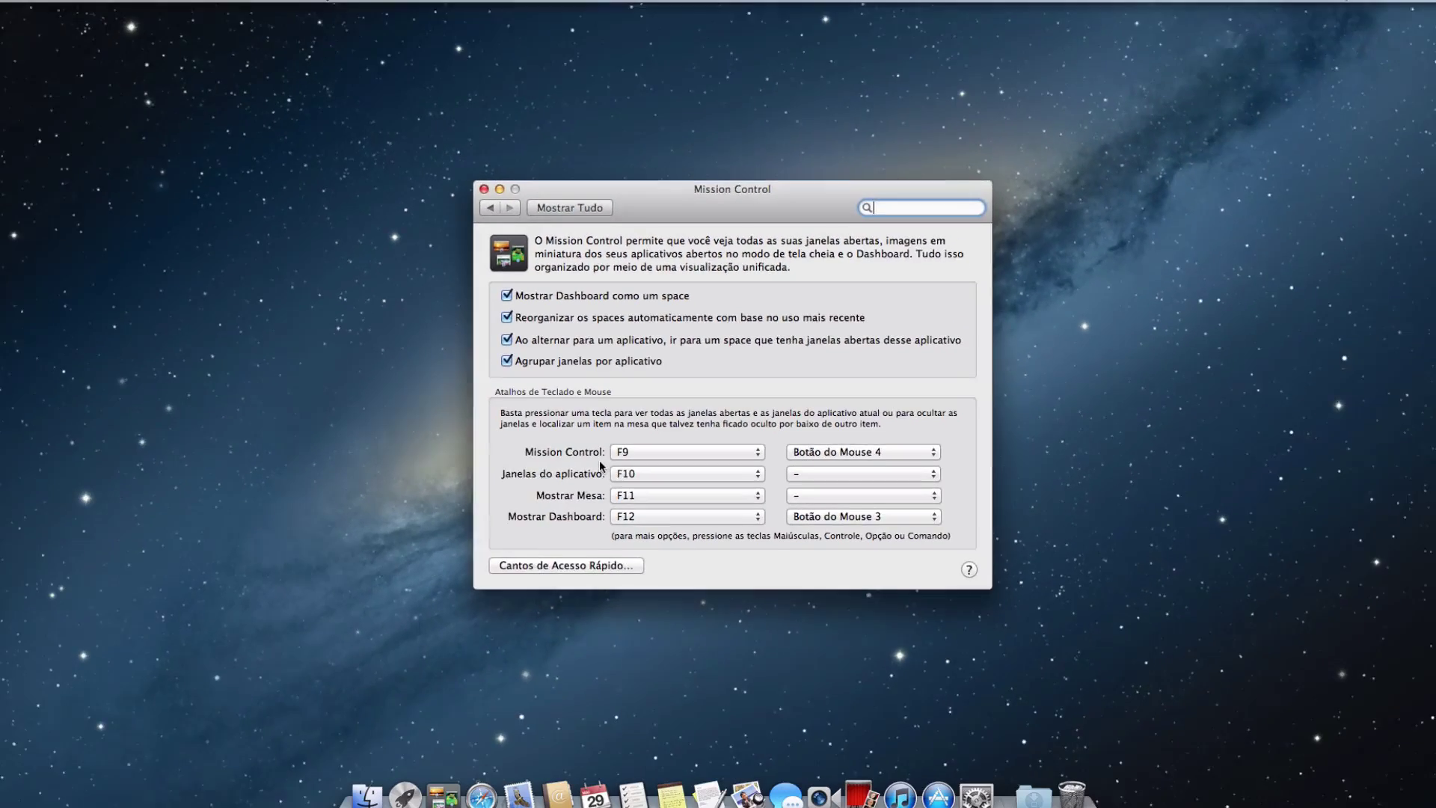
key("F9")
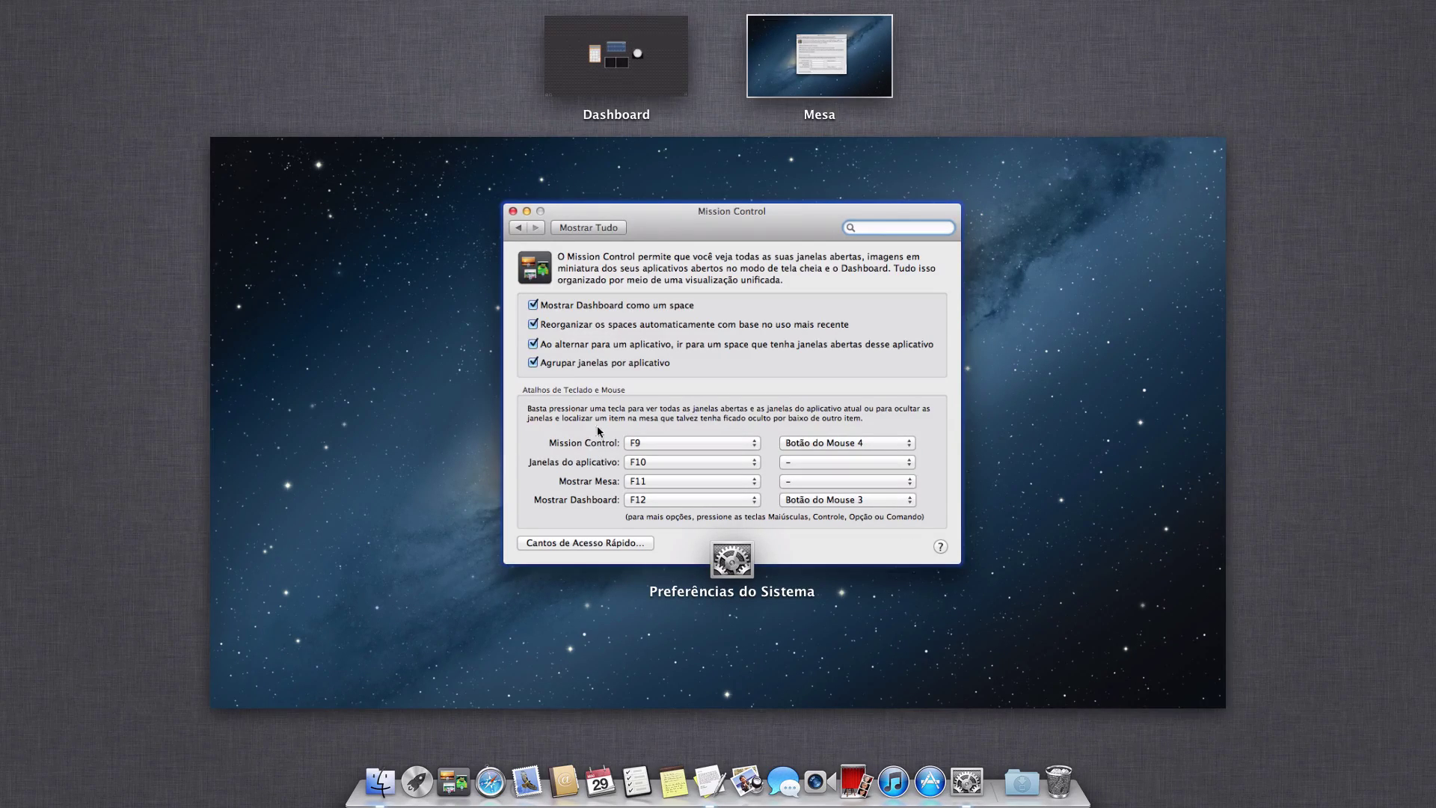
left_click(648, 86)
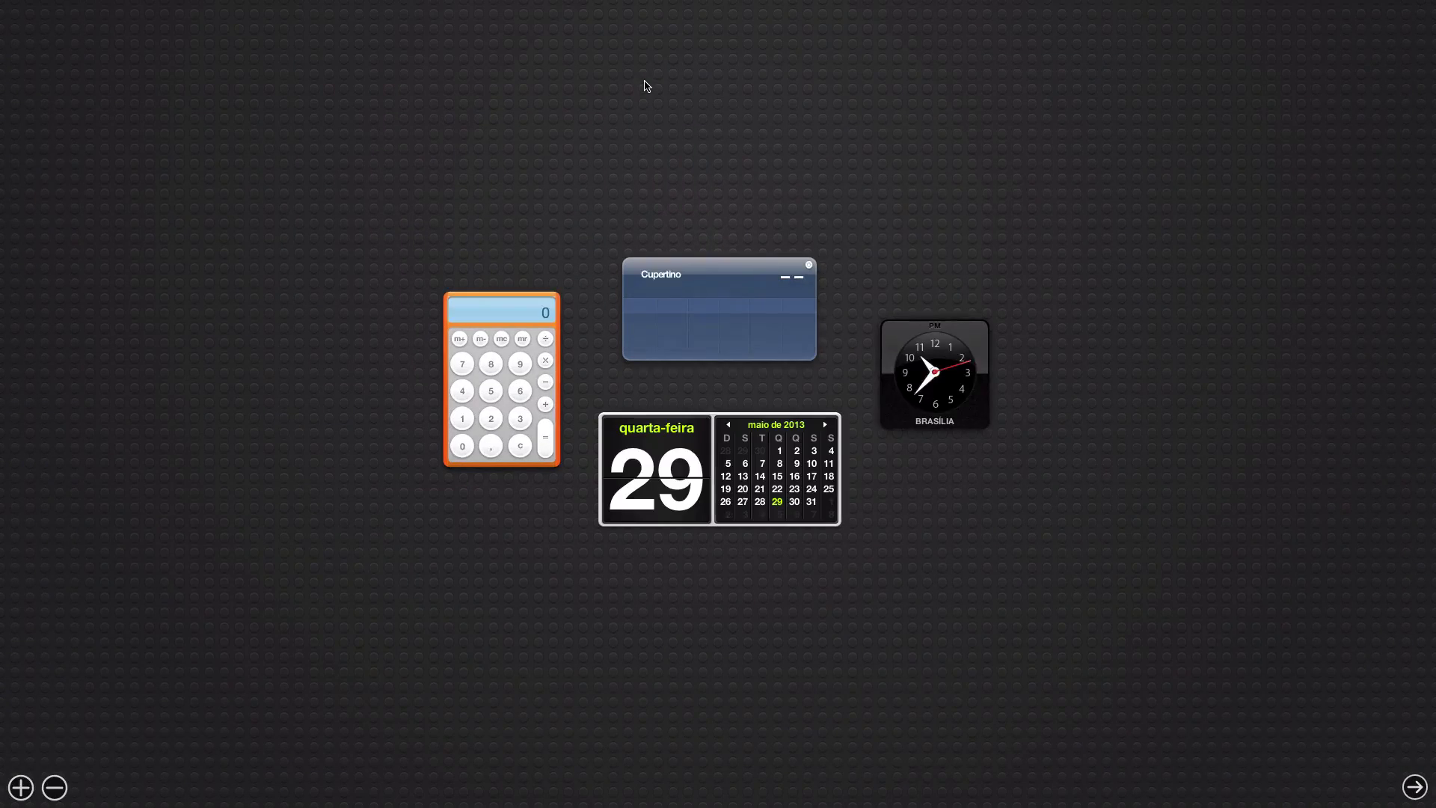
key("F9")
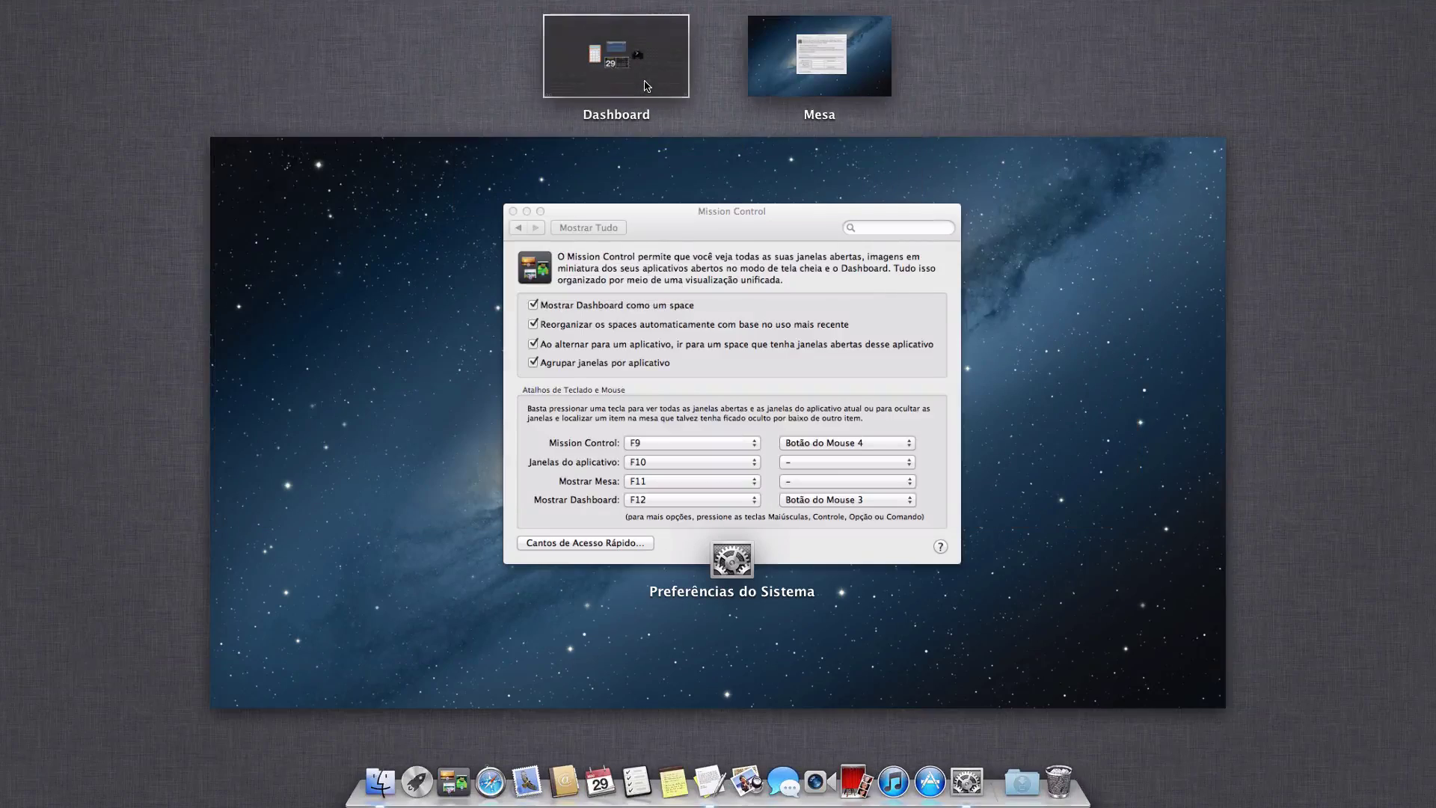
left_click(865, 92)
Add two new desktops in Mission Control, switching to each one after creating it
key("F9")
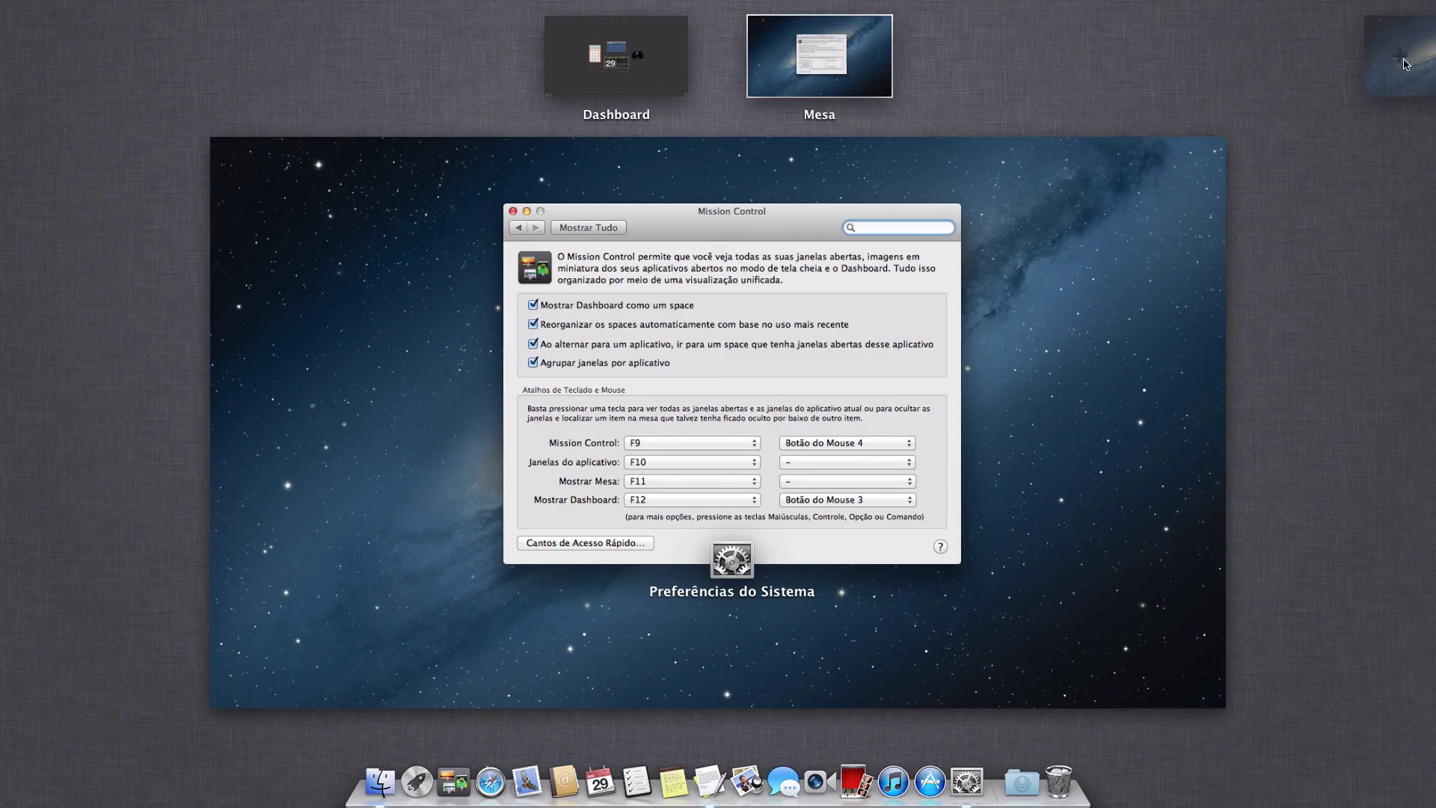
left_click(1404, 63)
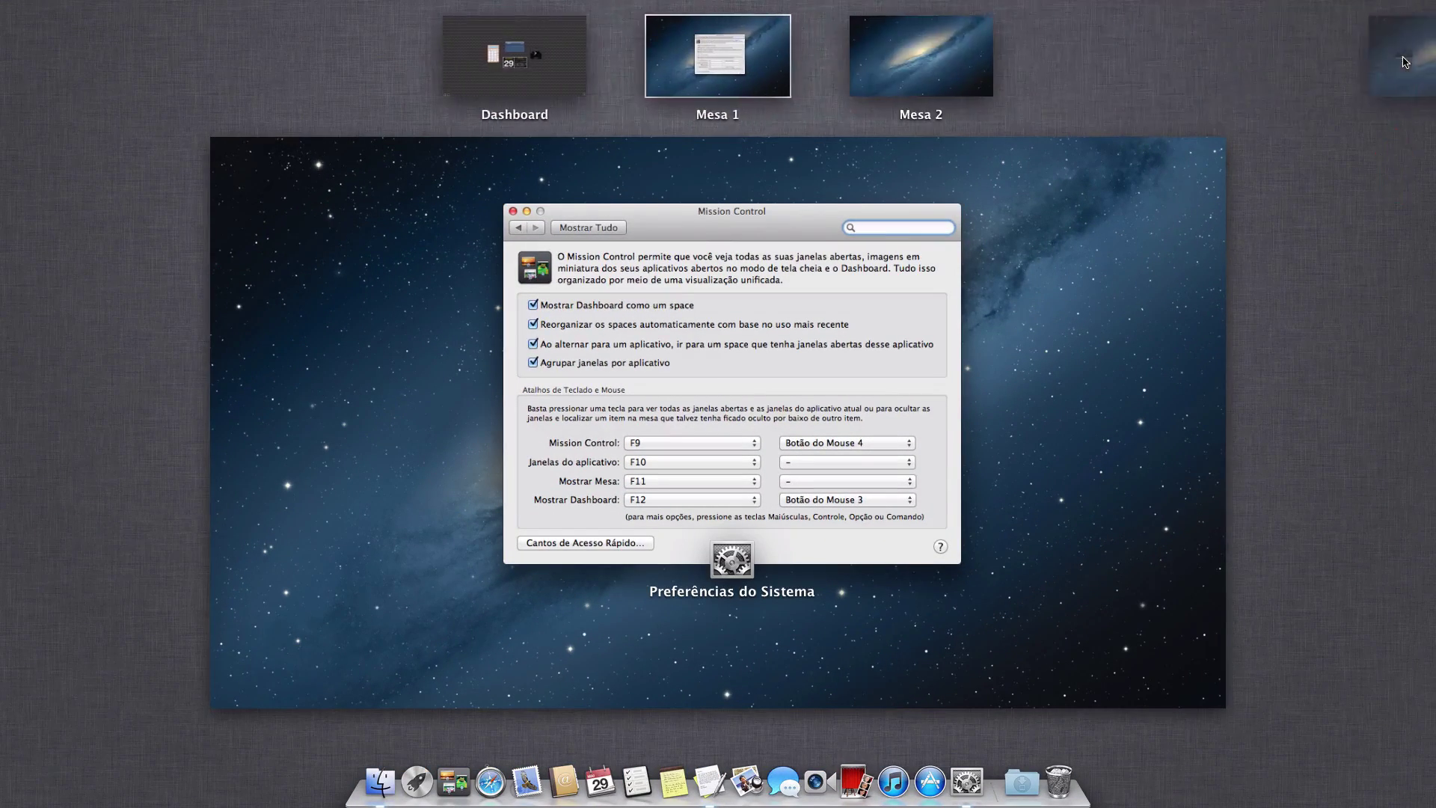
left_click(922, 62)
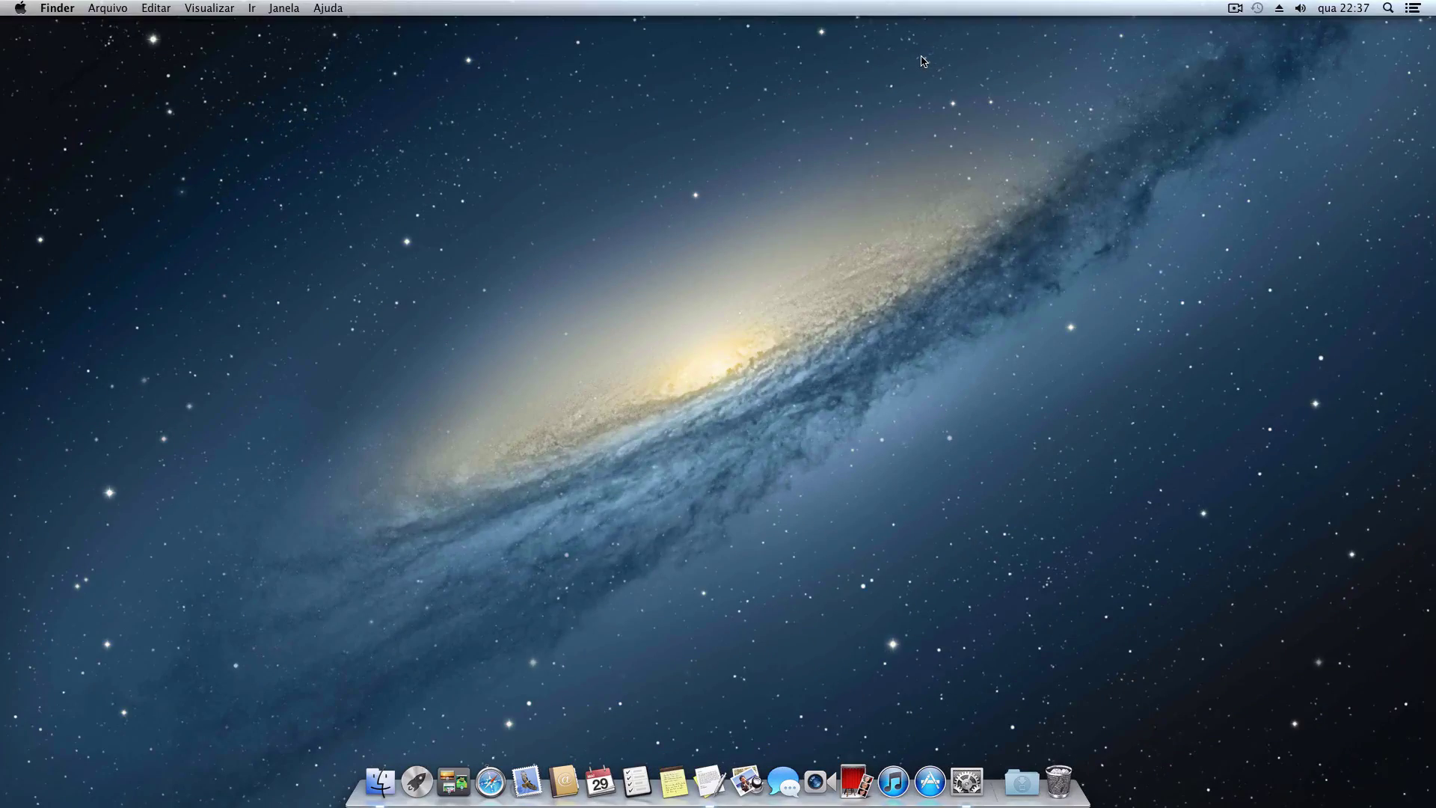
key("F9")
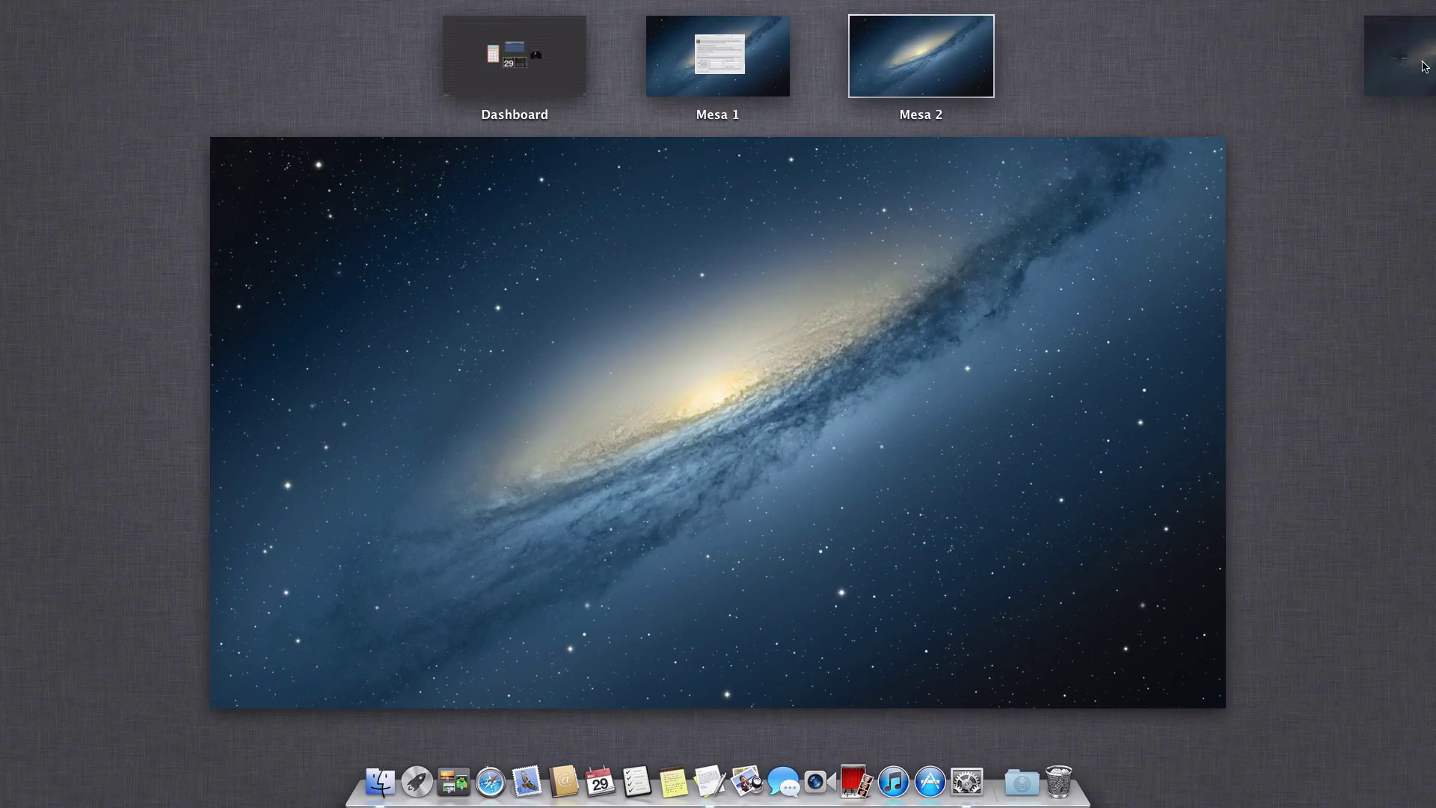
left_click(1405, 63)
left_click(1088, 67)
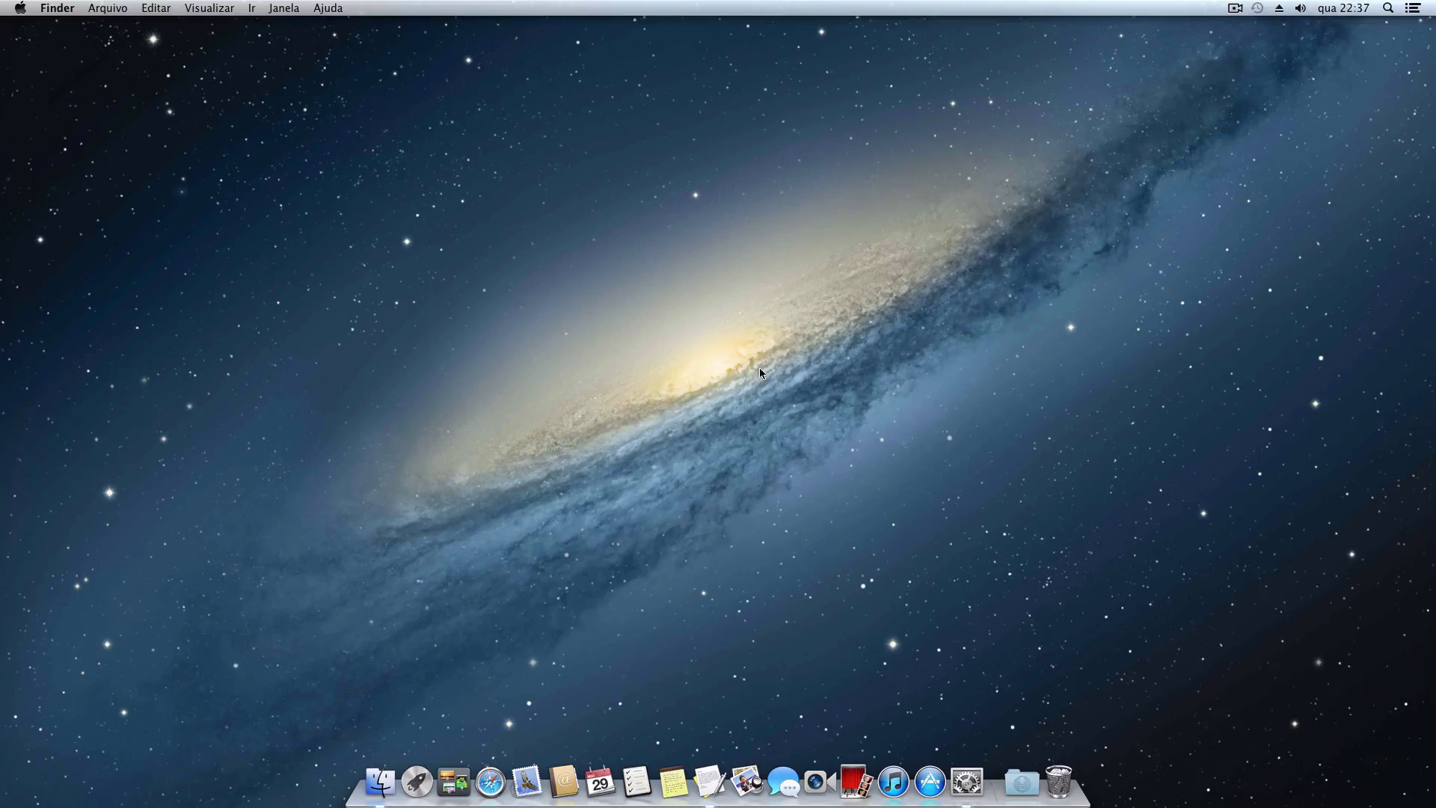
Use Mission Control to switch to Mesa 2 and return to the preferences window on Mesa 1
key("F9")
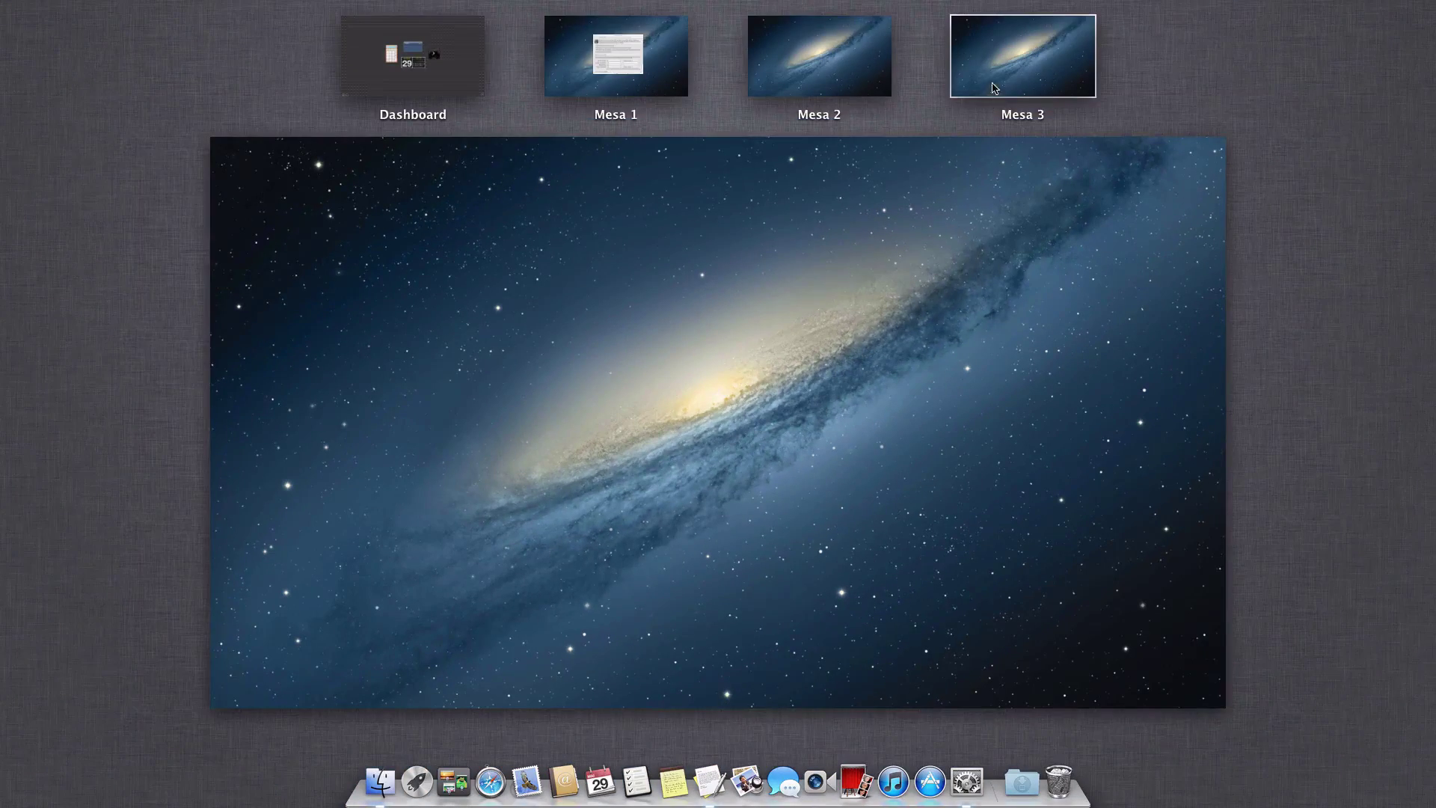
left_click(831, 75)
key("F9")
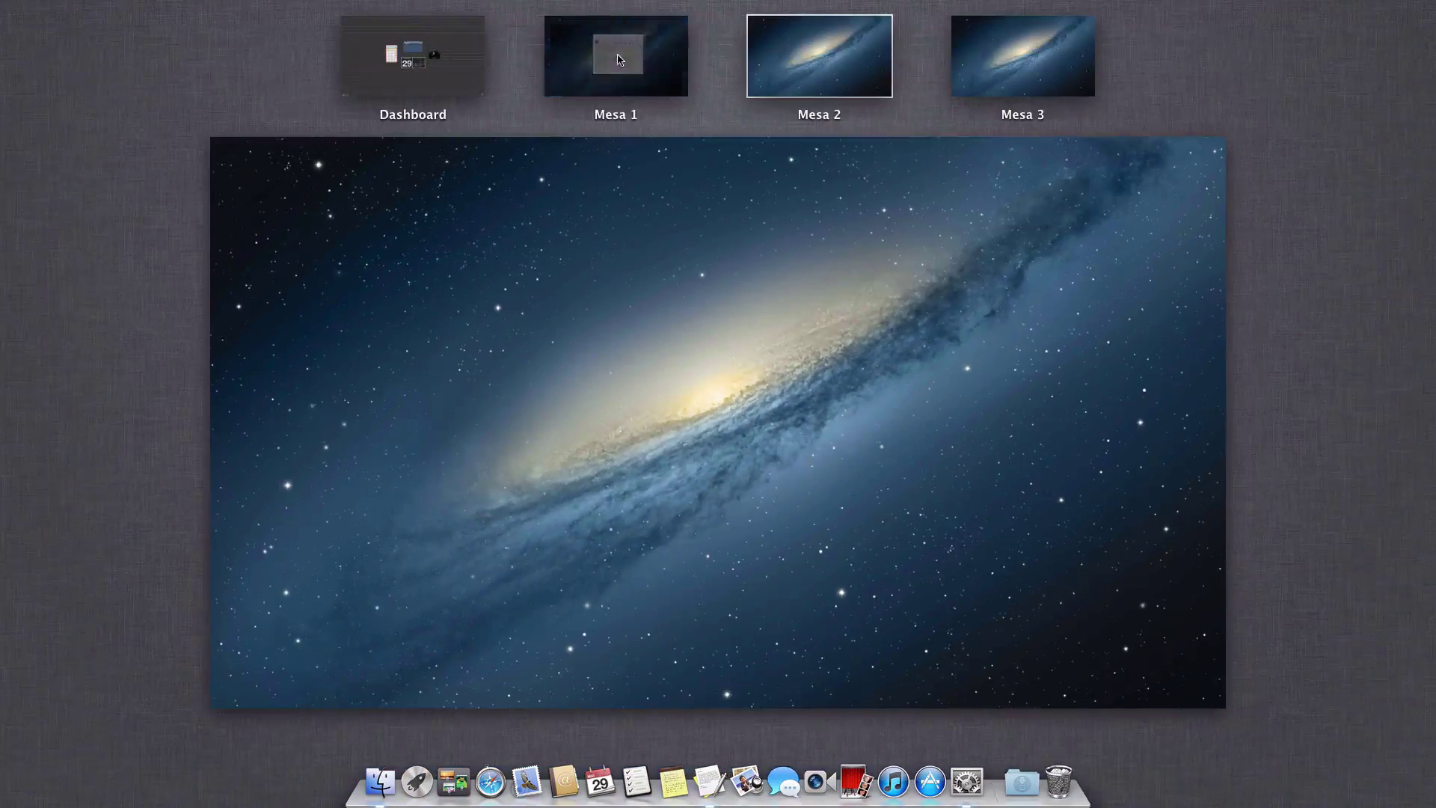
left_click(617, 60)
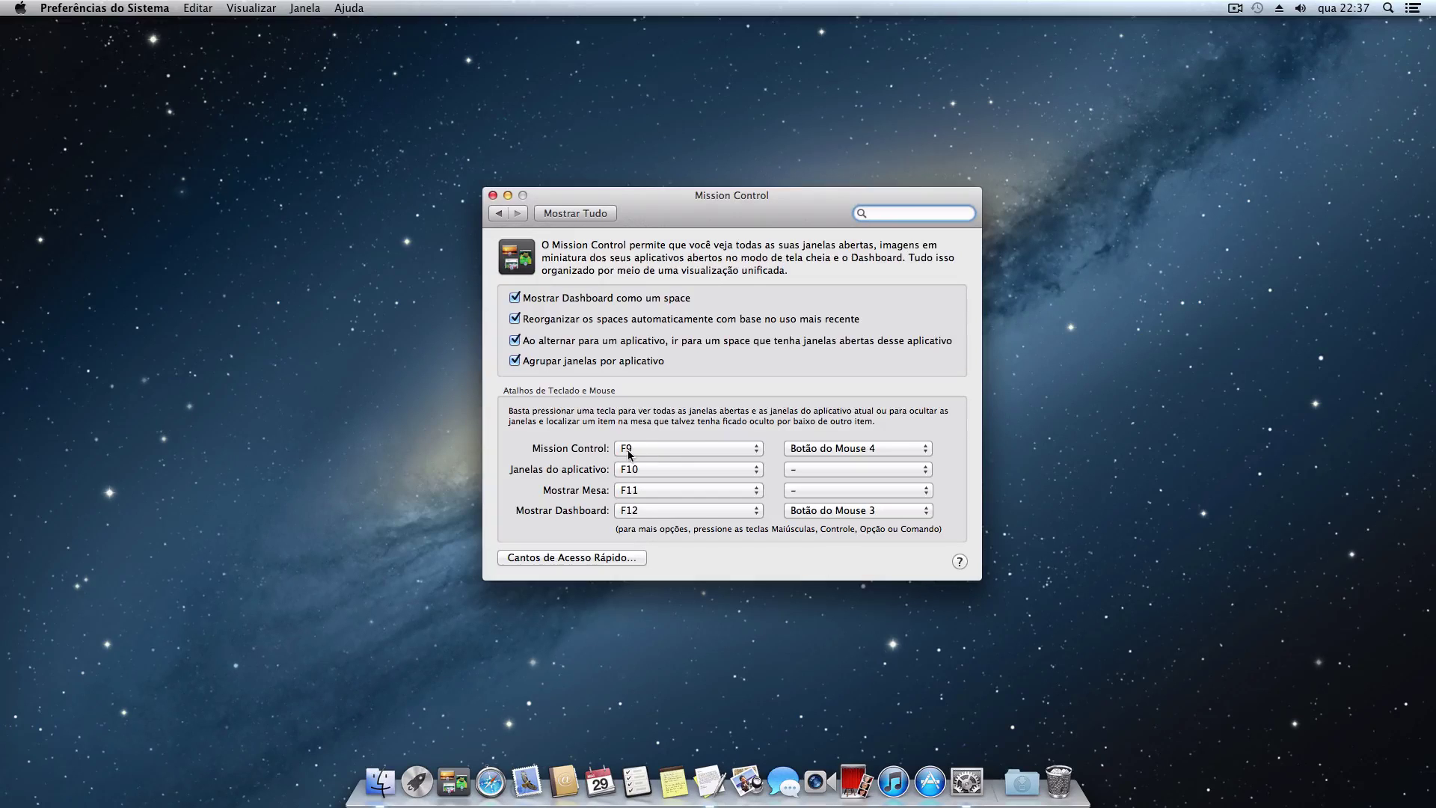
Examine the available keys for the Mission Control shortcut, and test the Janelas do aplicativo view
left_click(756, 449)
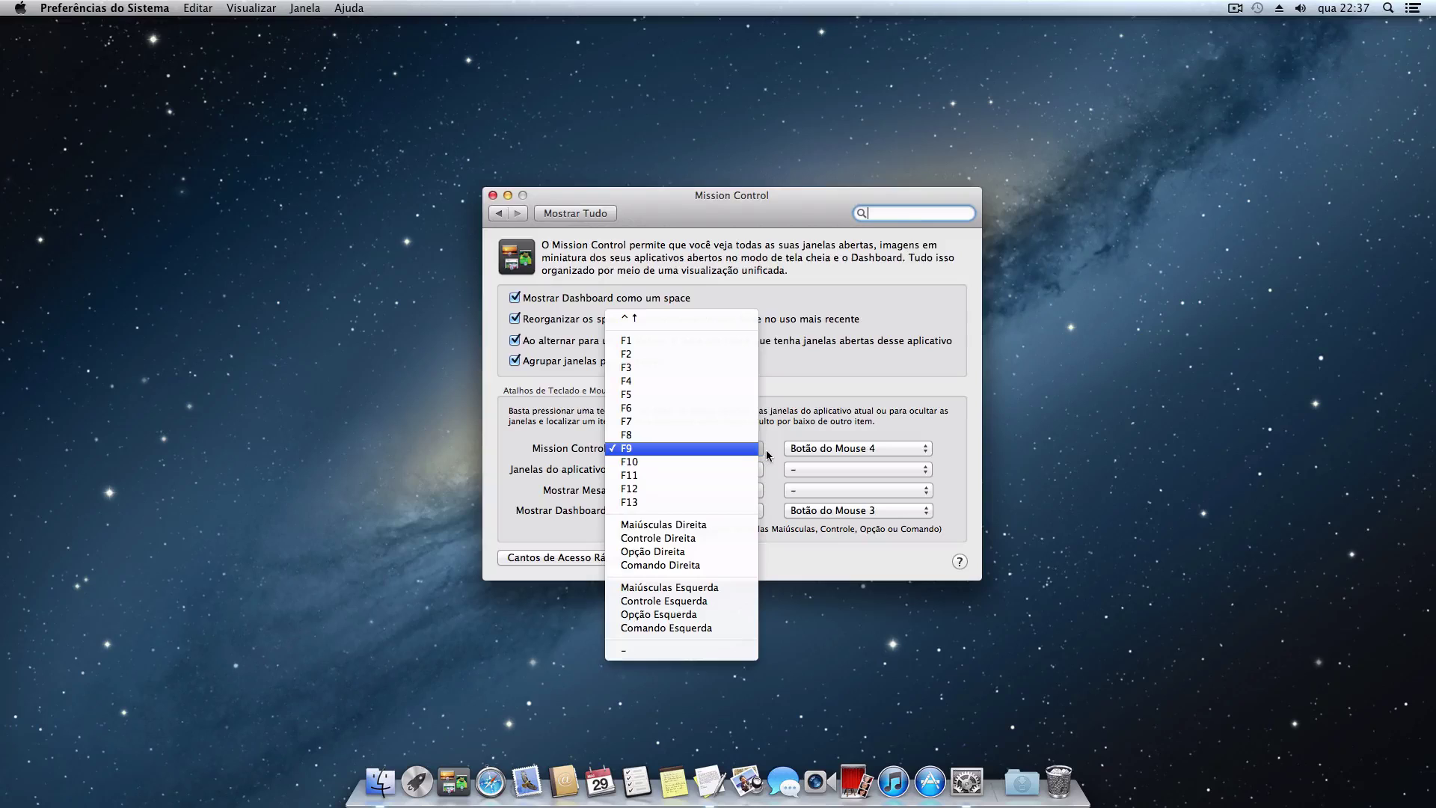
left_click(769, 451)
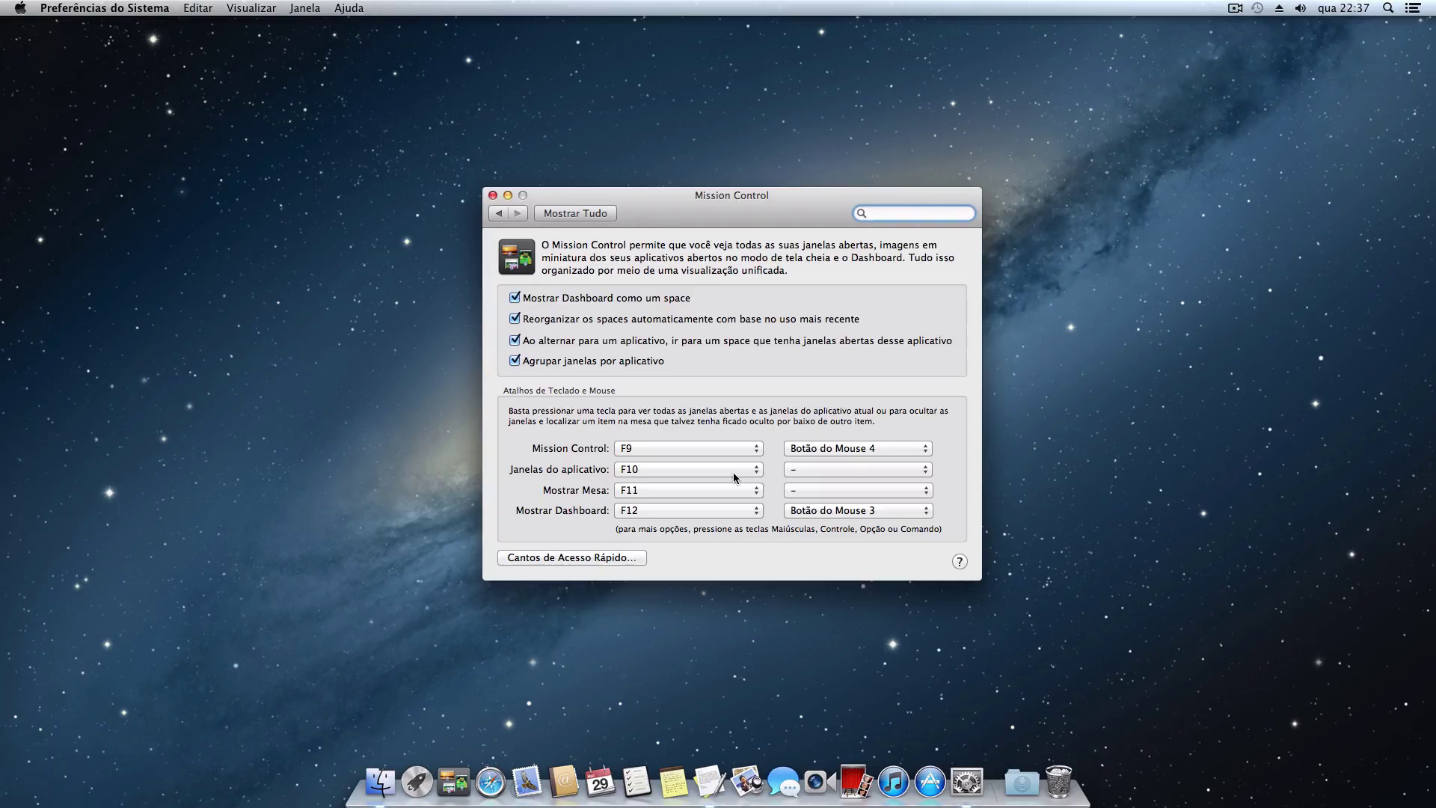
key("F10")
key("F10")
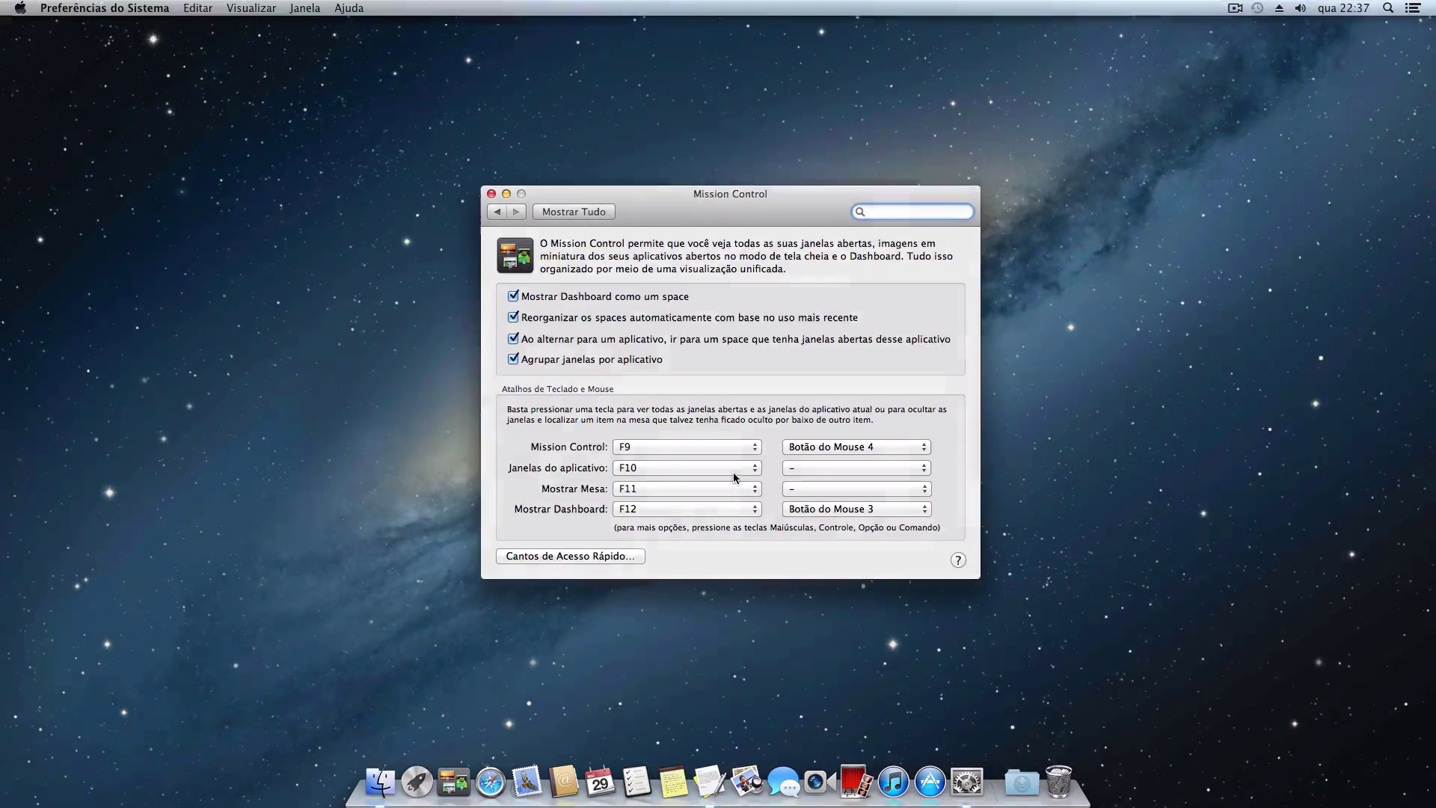
Open a new document in Editor de Texto from the Dock and minimize the Mission Control preferences window
right_click(702, 780)
left_click(739, 651)
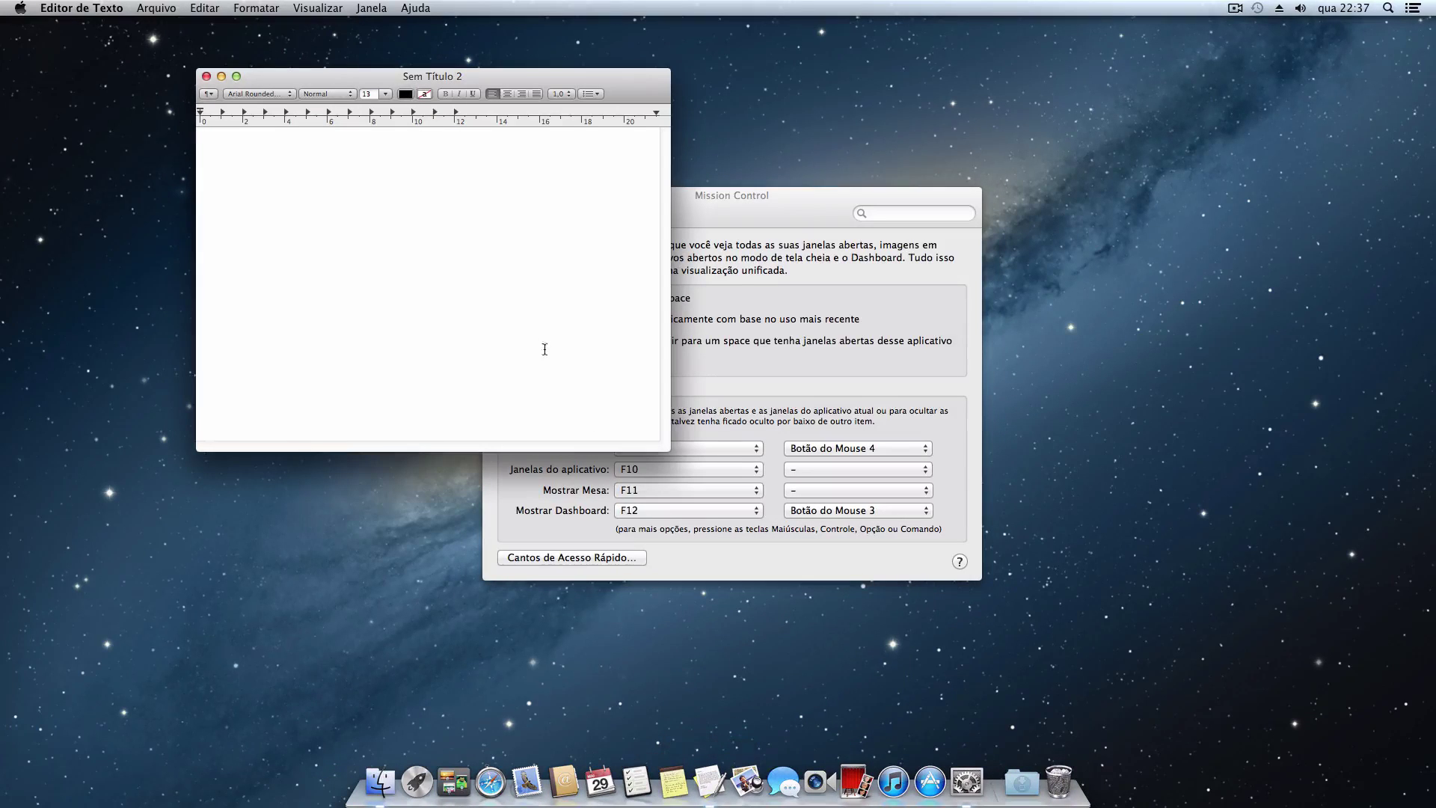
left_click(702, 223)
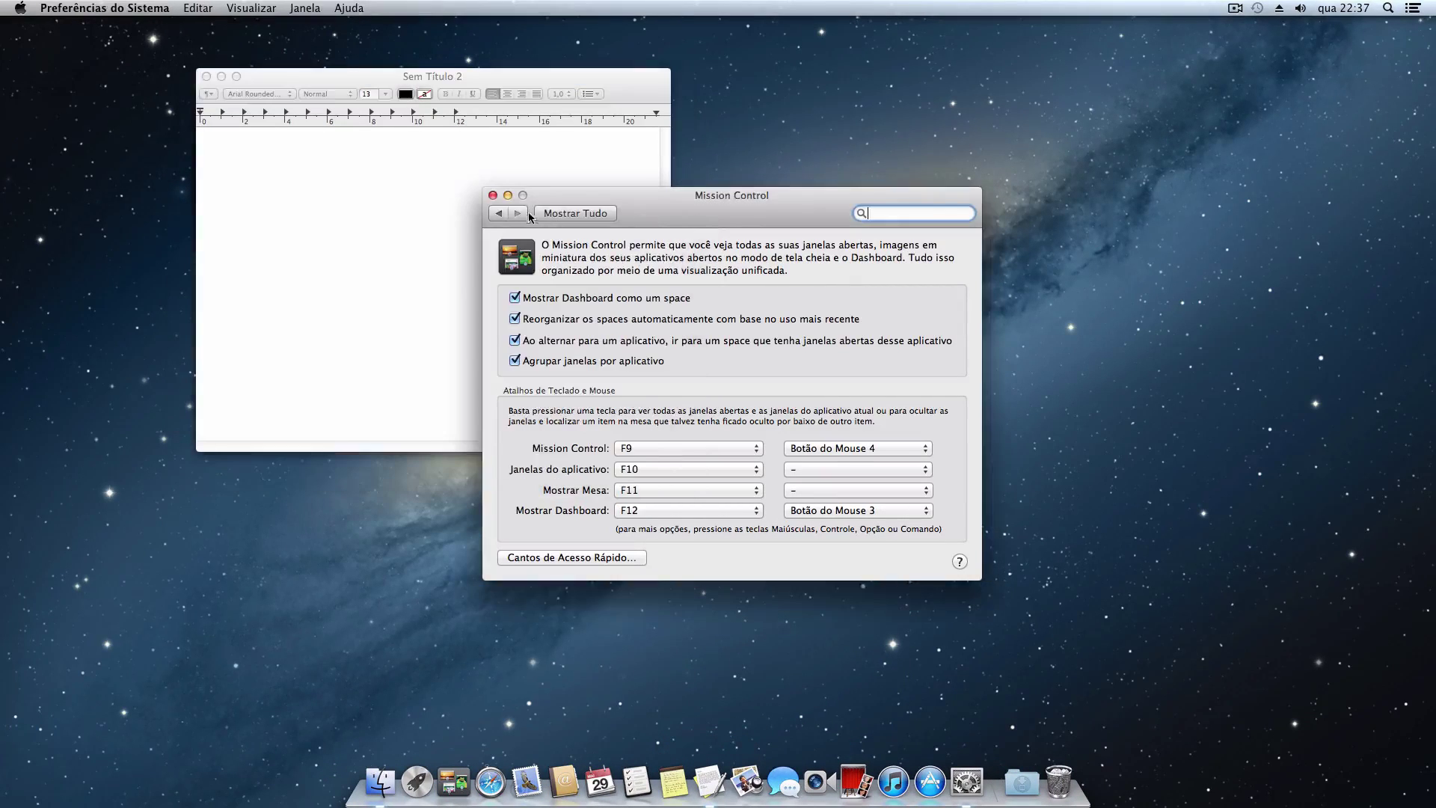
left_click(508, 196)
Restore the minimized Sem Título document through the application windows view and place it beside Sem Título 2
key("ctrl+Down")
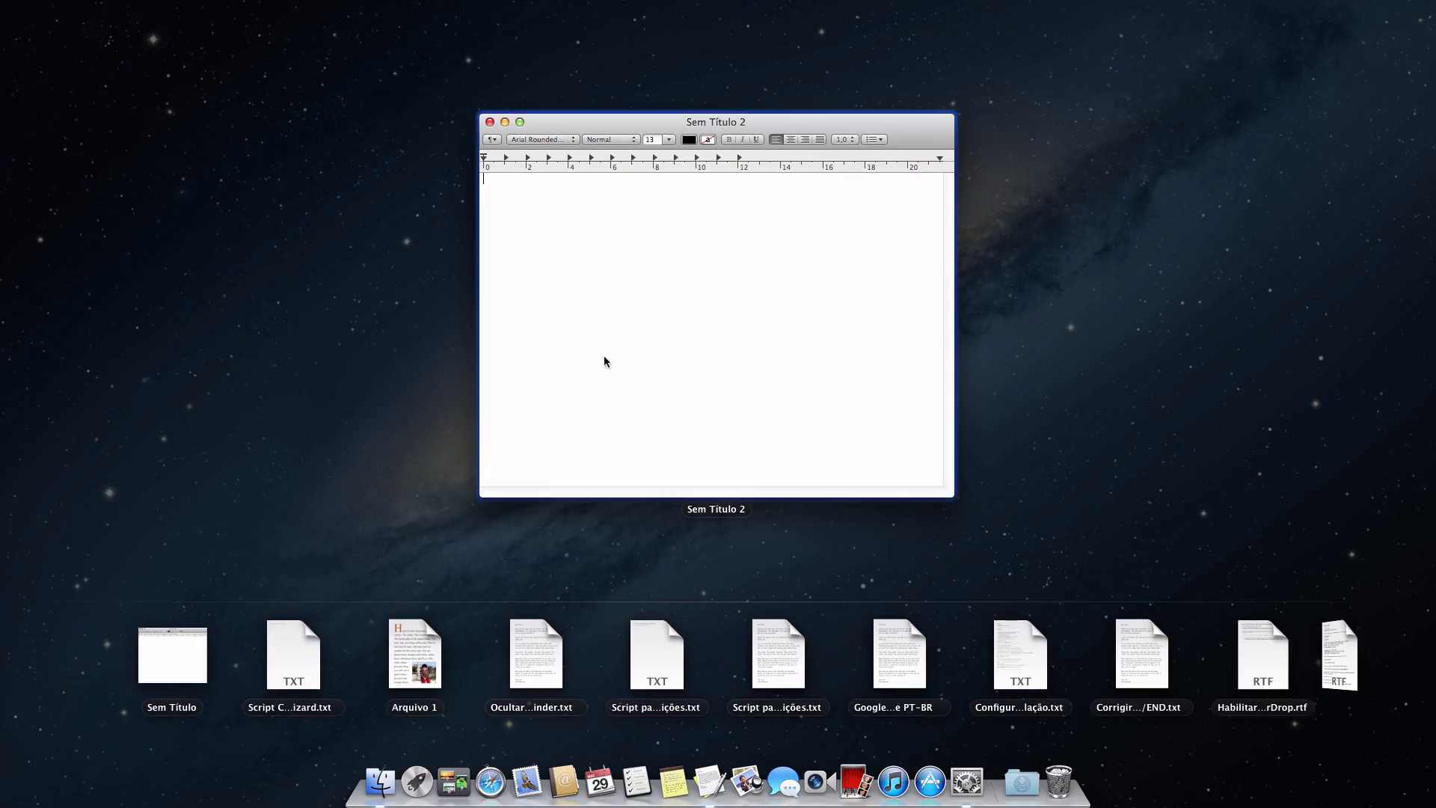
left_click(191, 645)
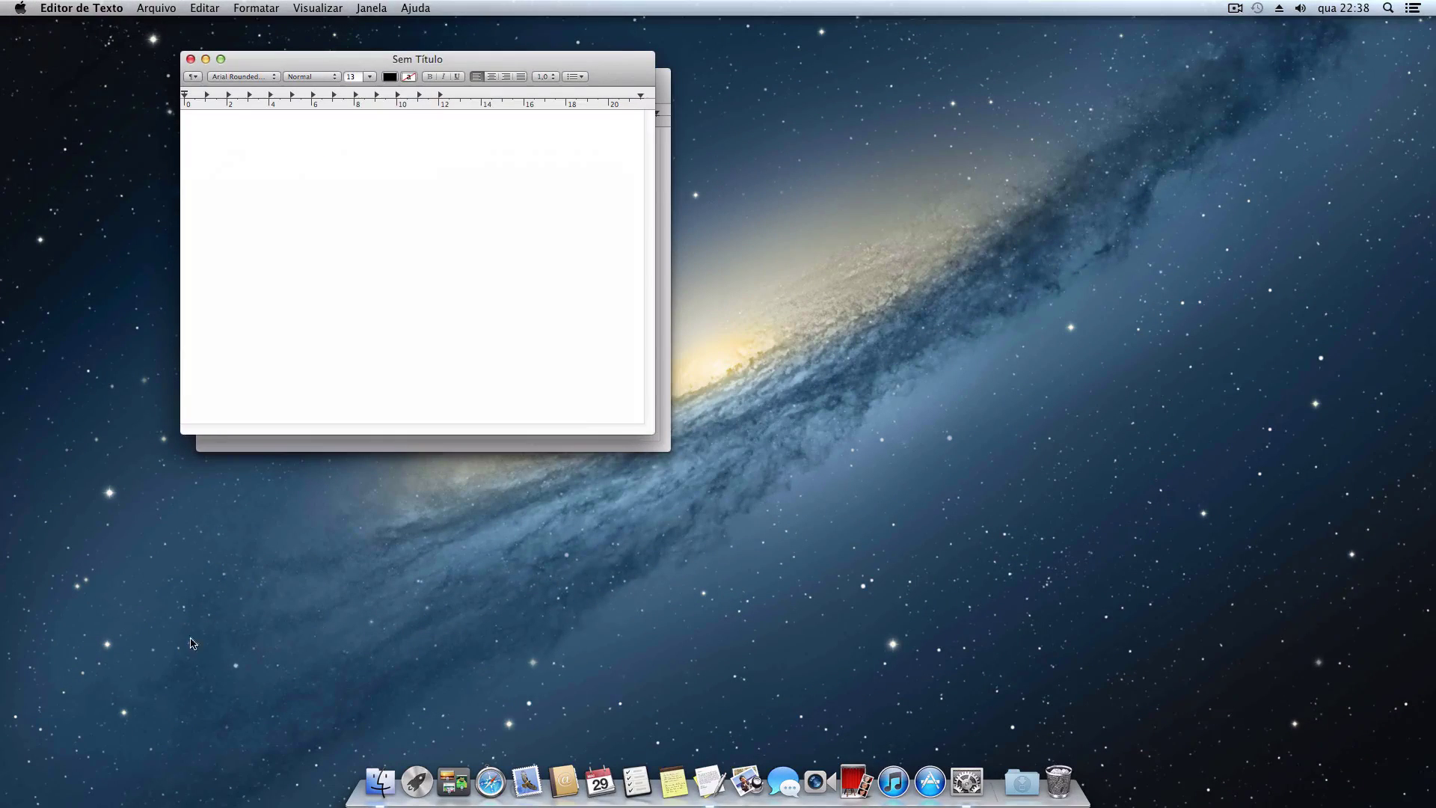
left_click_drag(380, 58, 907, 88)
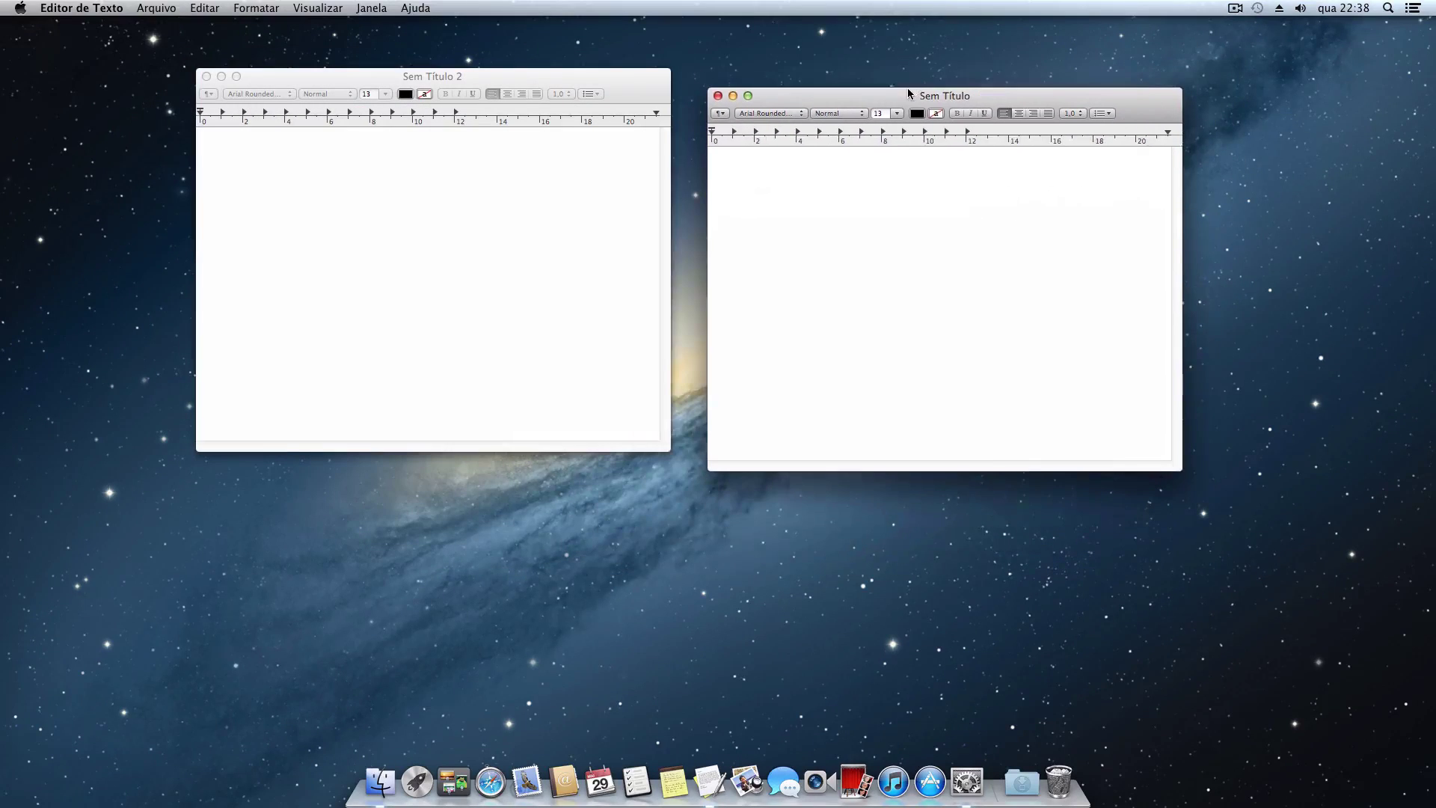
Select Sem Título 2 in the application windows view, and align the Sem Título window beside it
key("ctrl+Down")
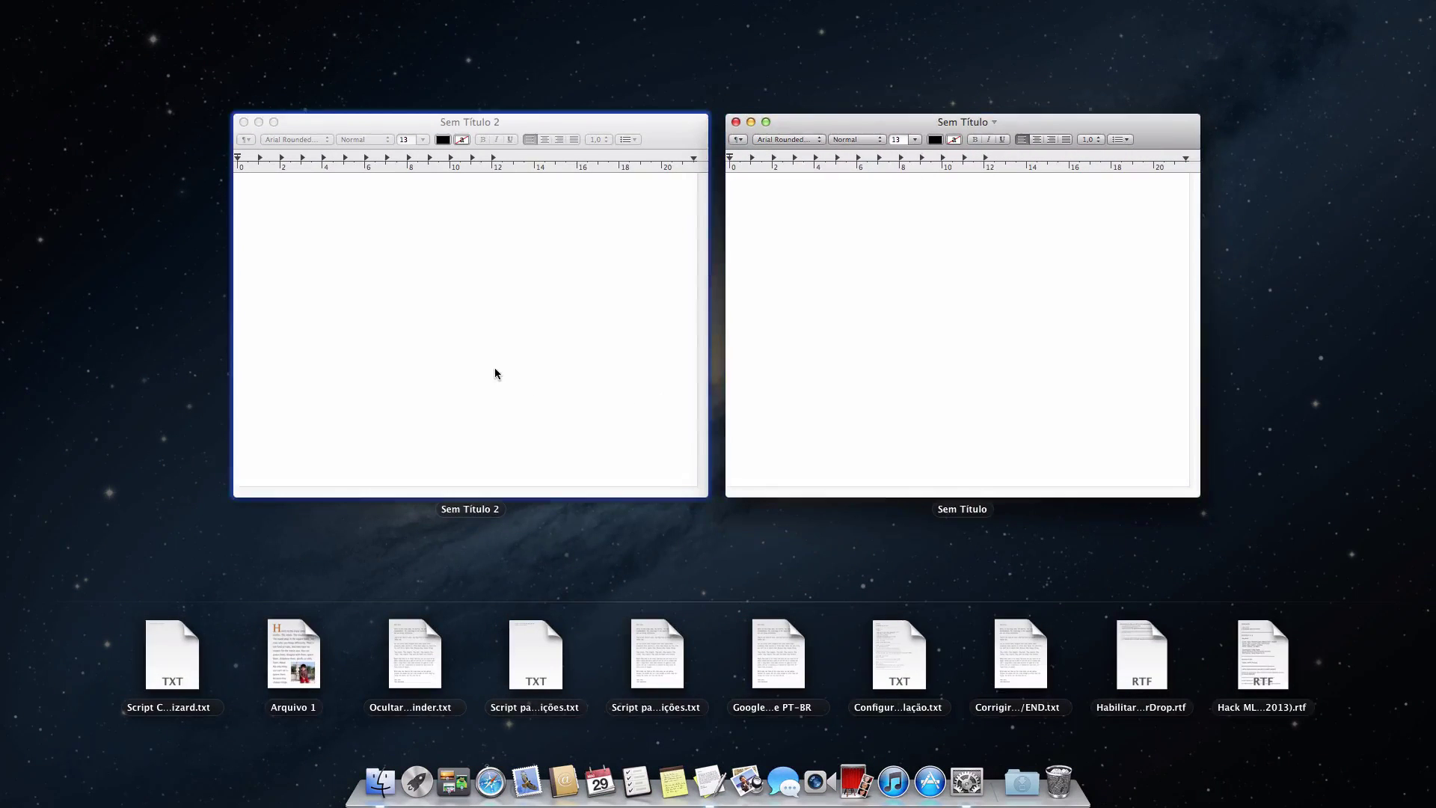
left_click(487, 367)
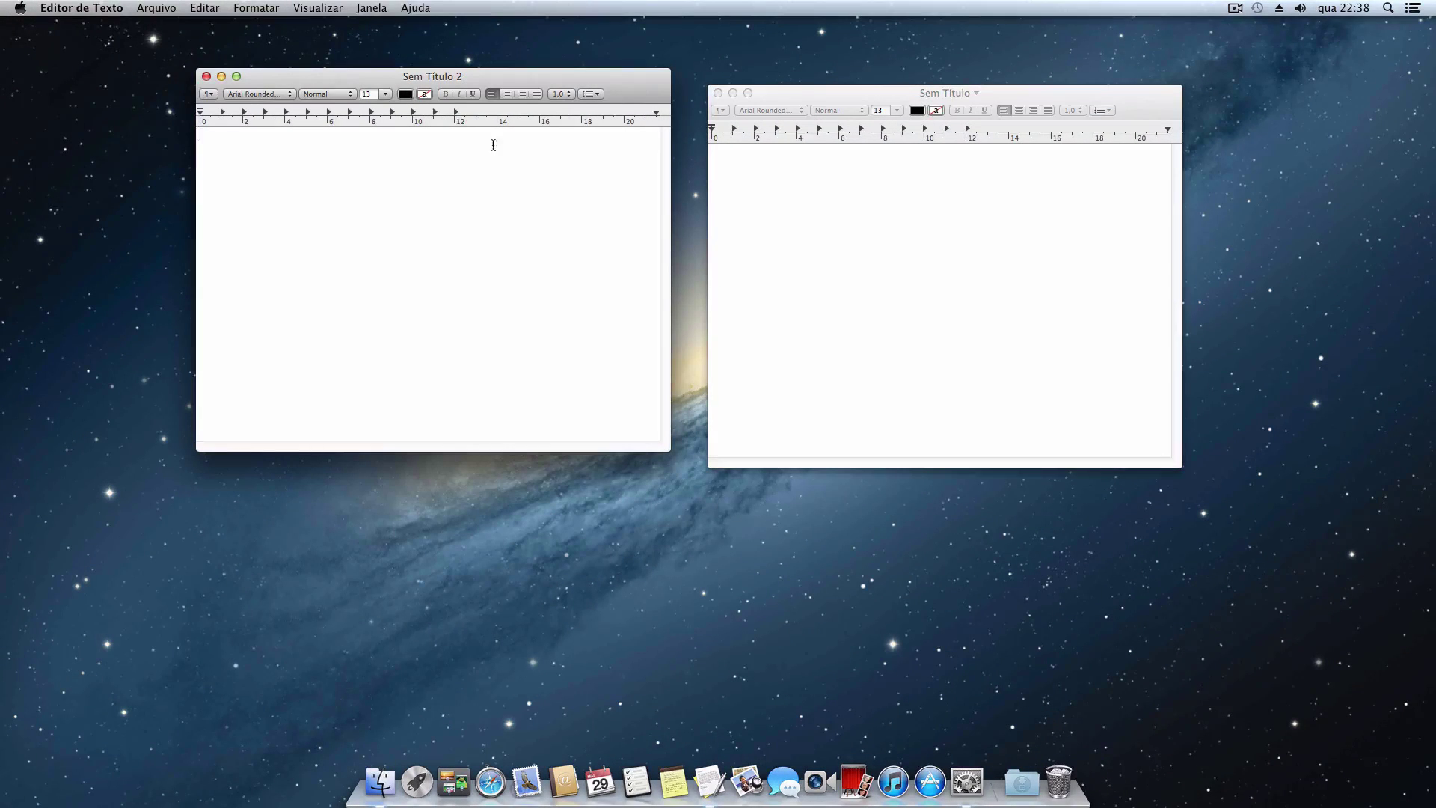
left_click_drag(897, 94, 875, 79)
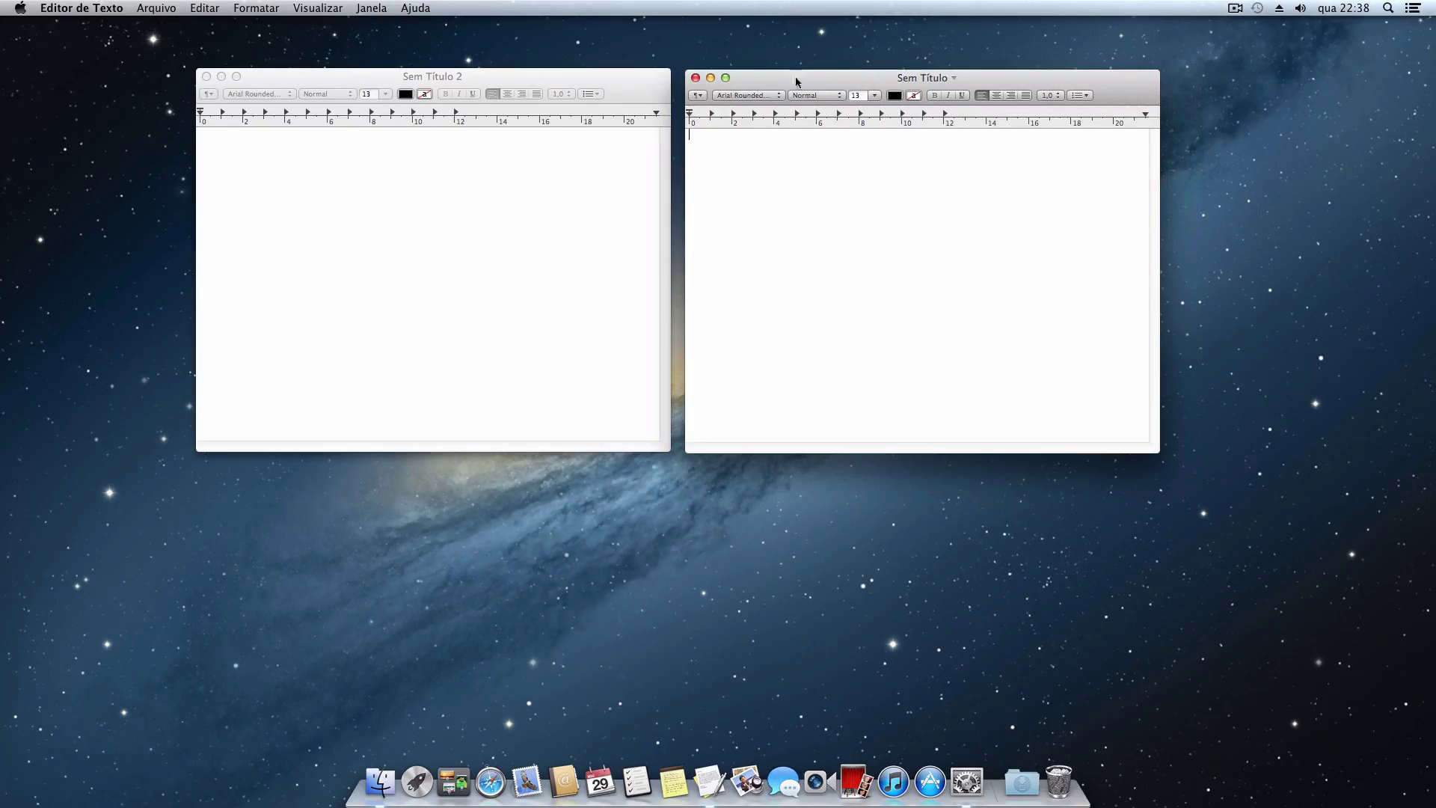
Minimize Sem Título 2 and restore it through the application windows view
left_click(222, 77)
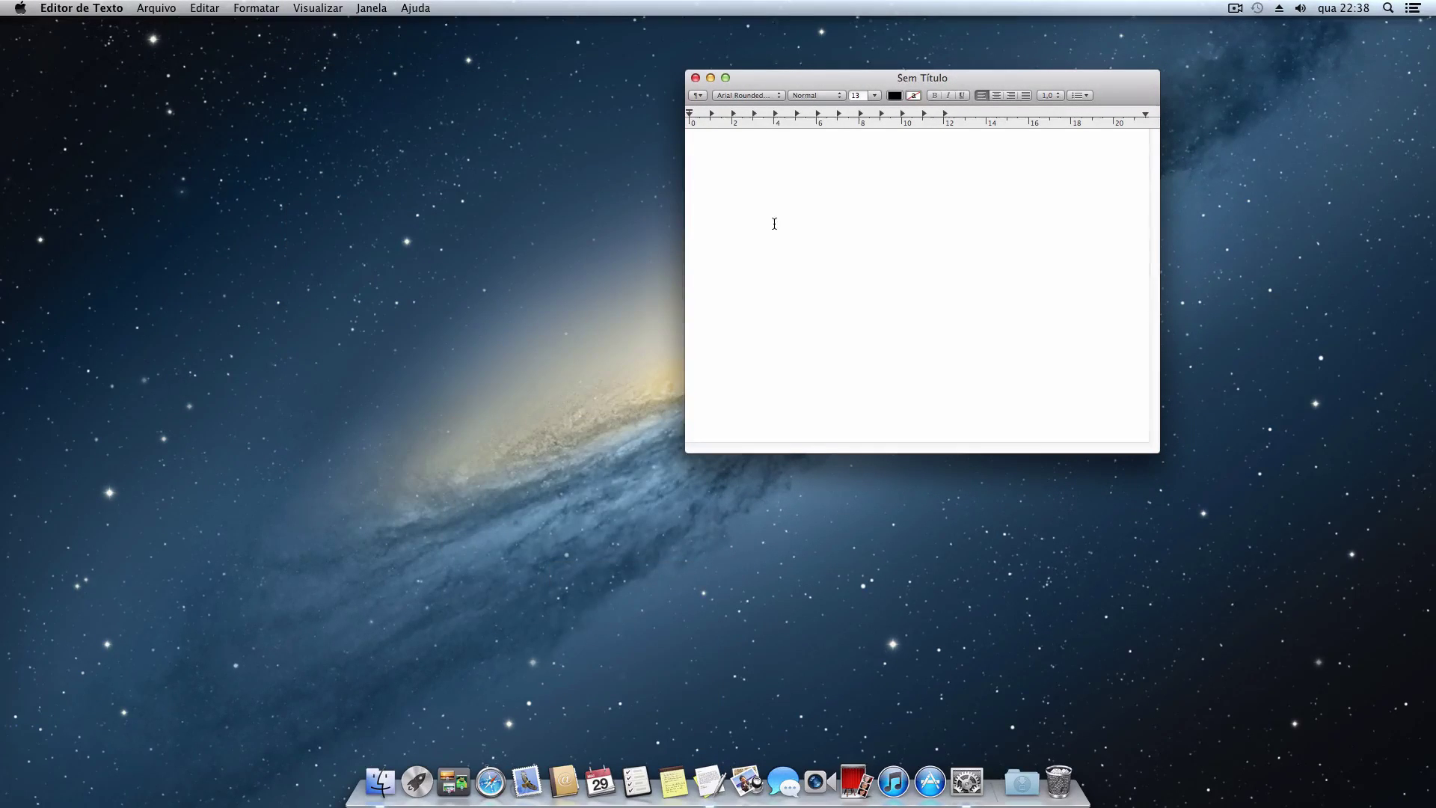
key("ctrl+Down")
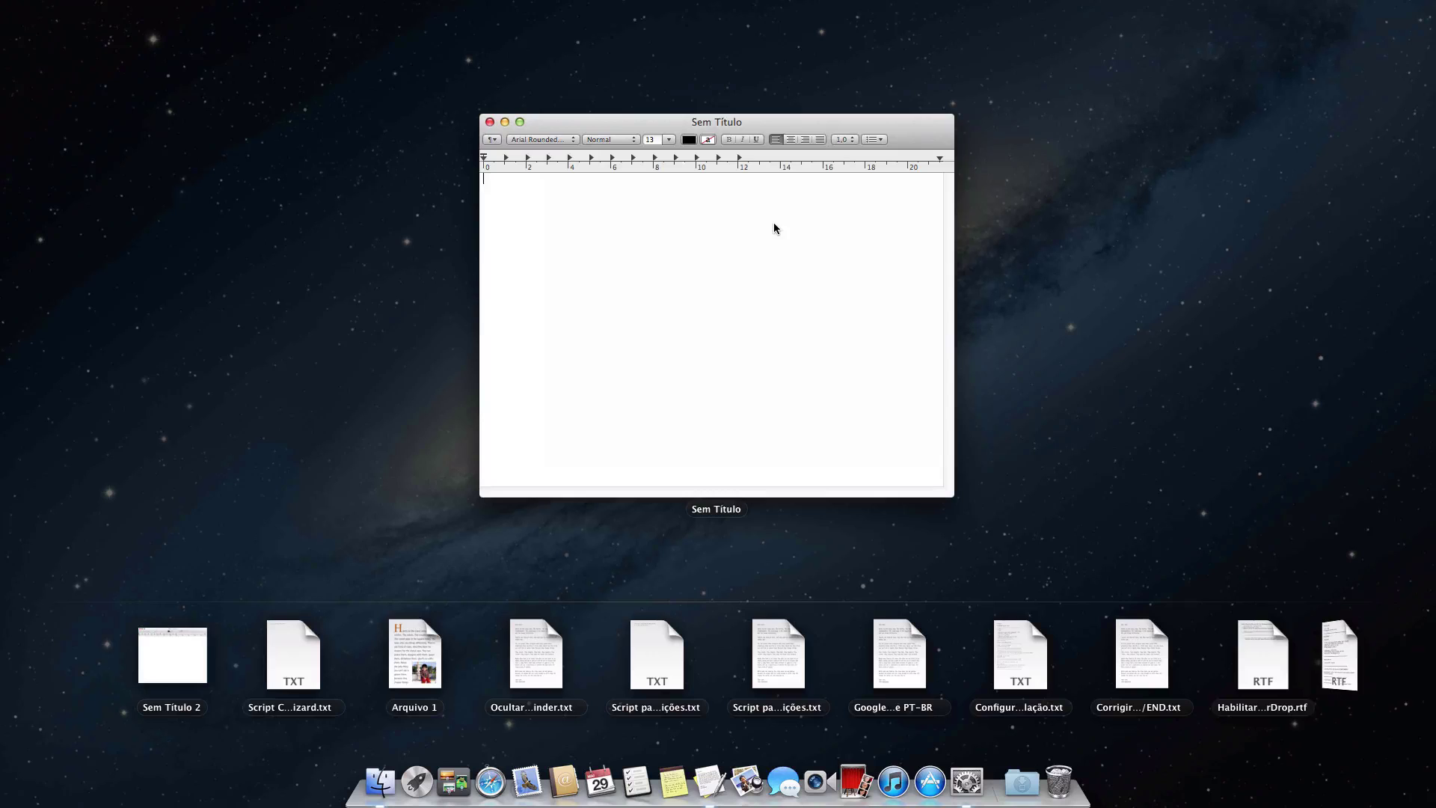
left_click(185, 658)
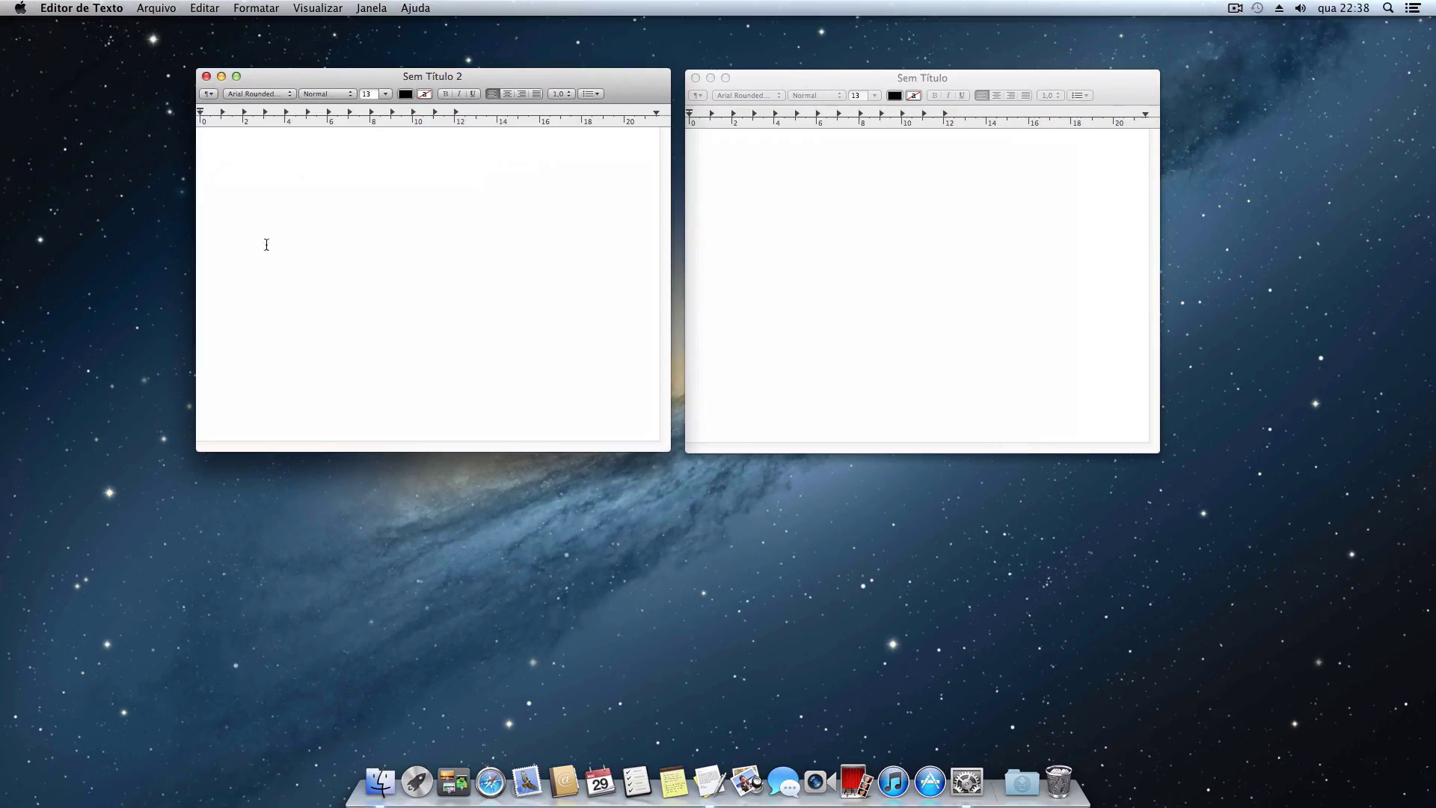
Minimize both Editor de Texto documents and restore the Mission Control preferences window from the Dock
left_click(222, 76)
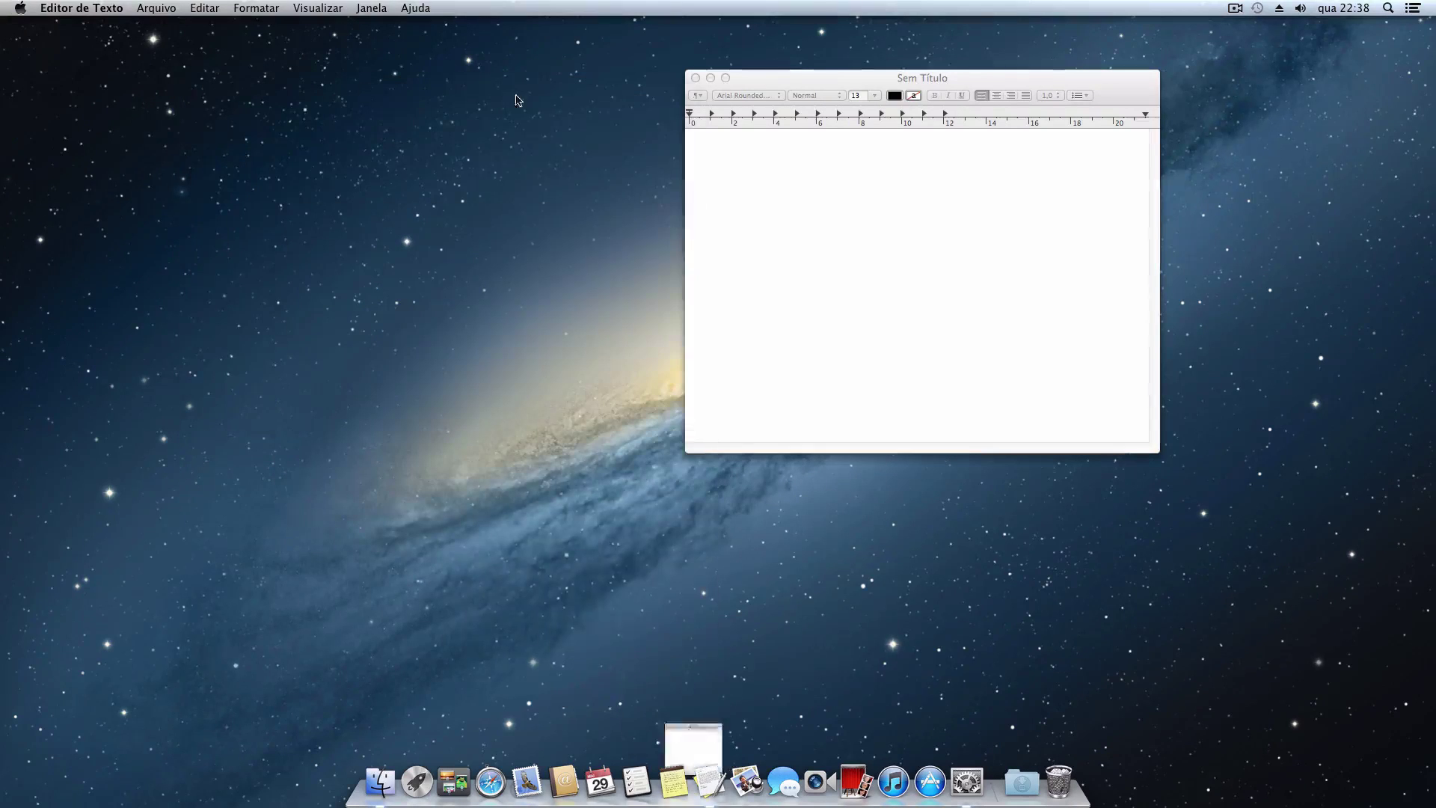
left_click(710, 78)
left_click(966, 781)
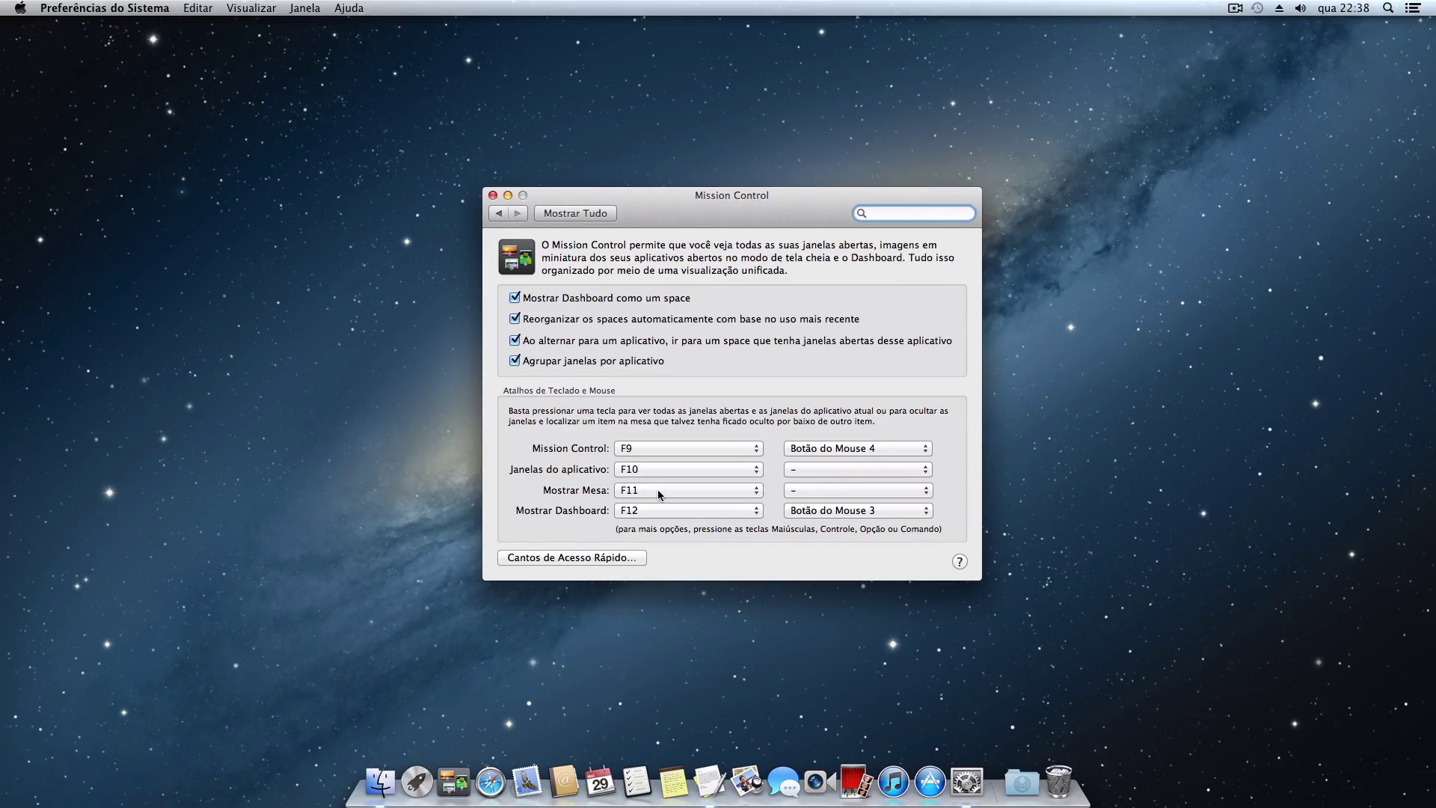
Reveal the desktop and bring the windows back, repeat this with the Sem Título document restored, and minimize the document
key("F11")
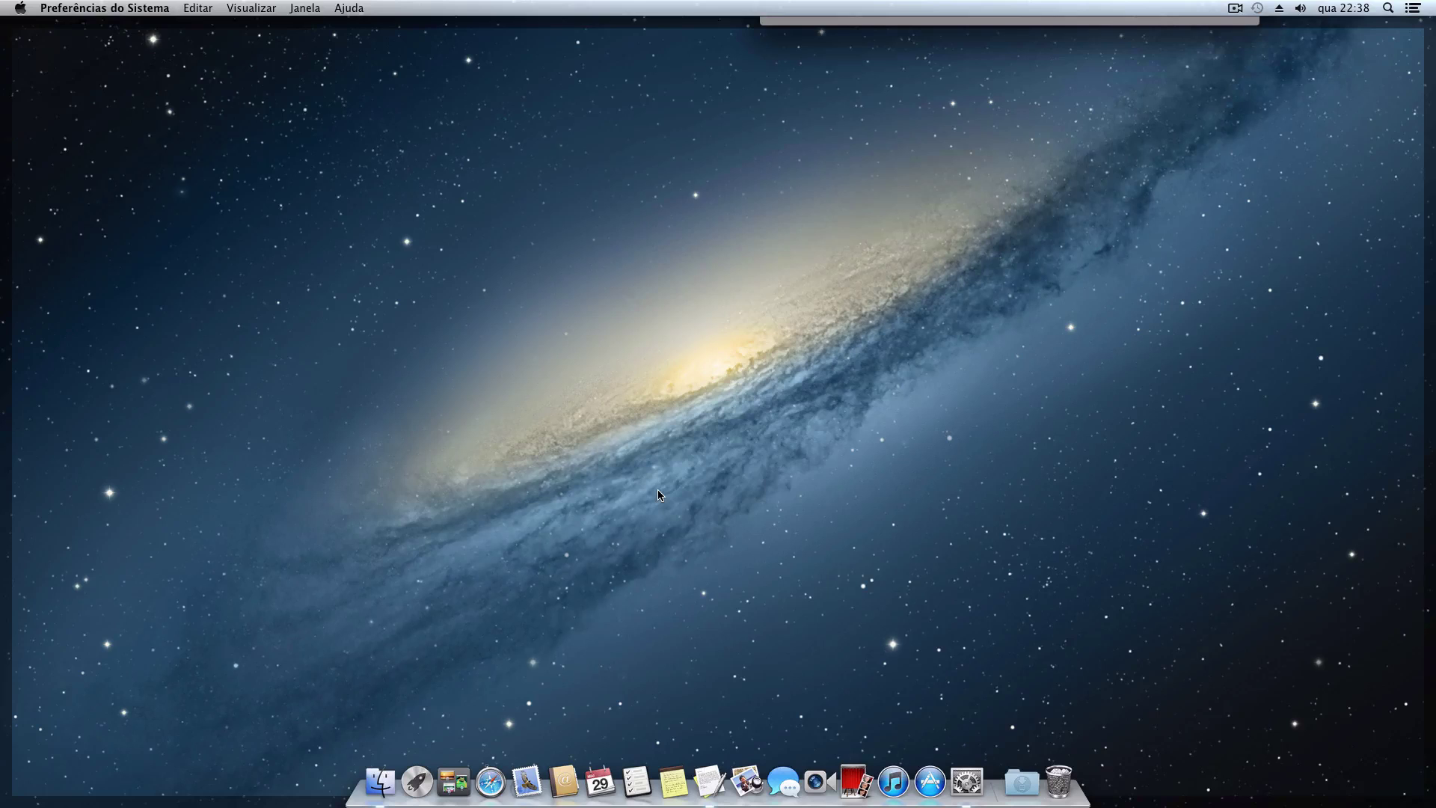
key("F11")
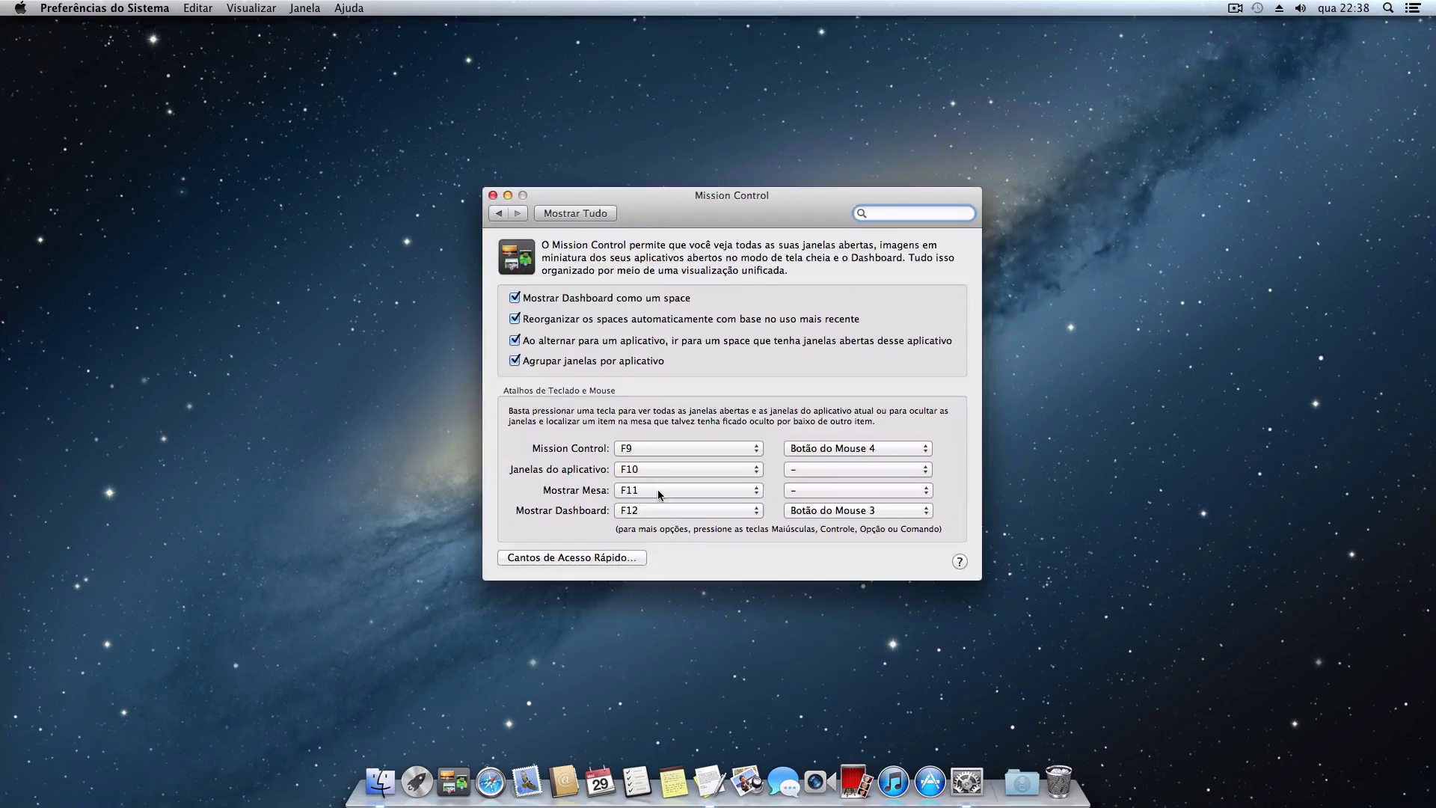
left_click(703, 772)
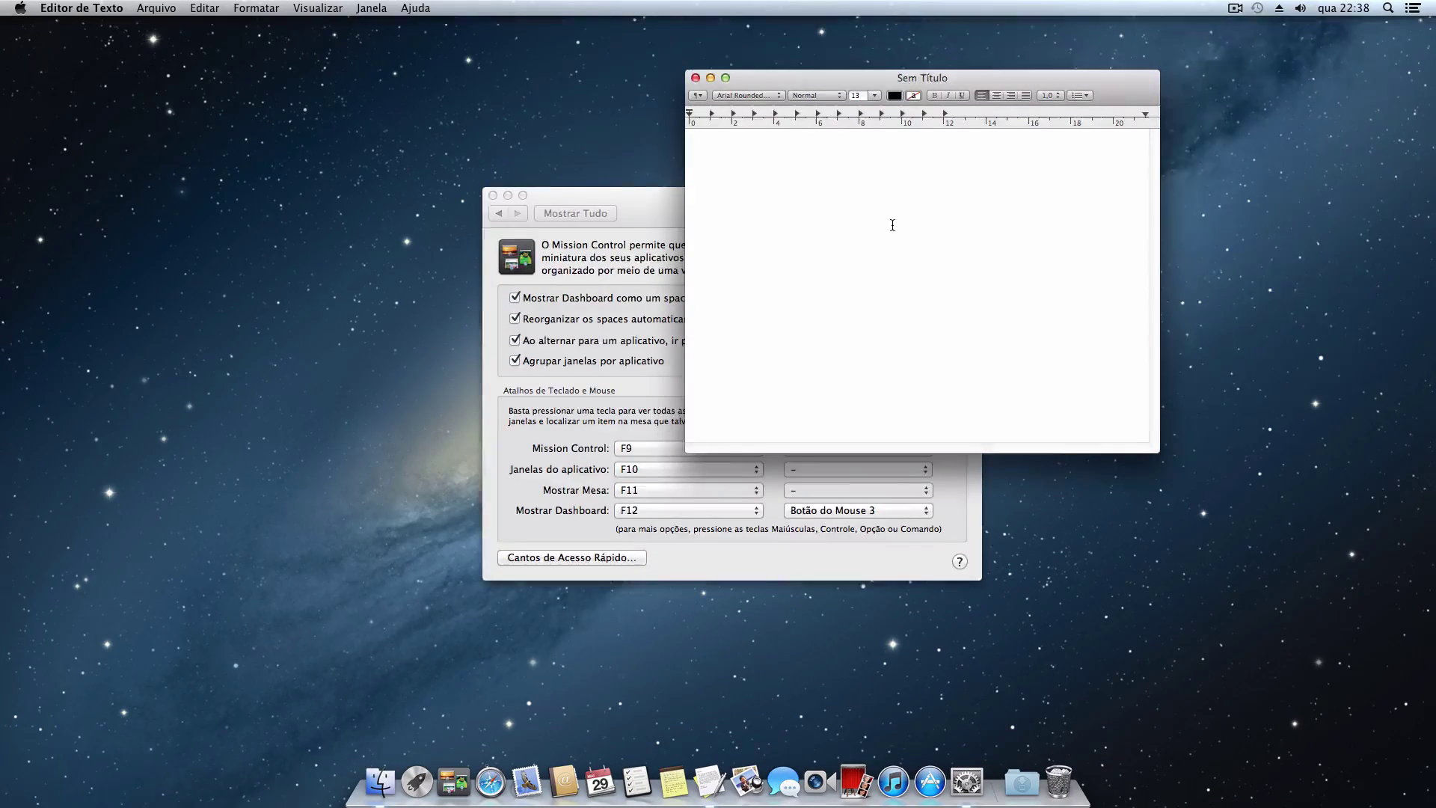
key("F11")
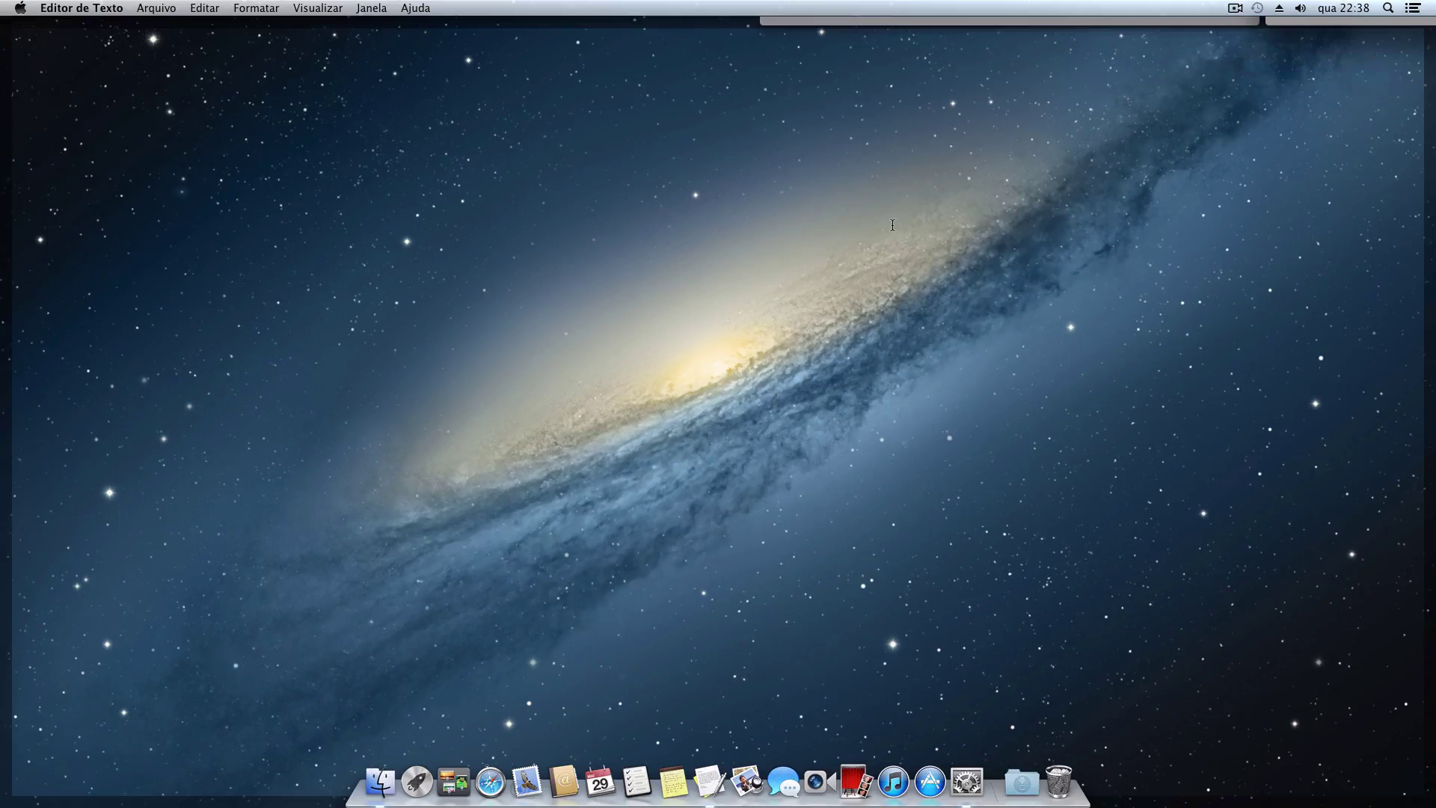
key("F11")
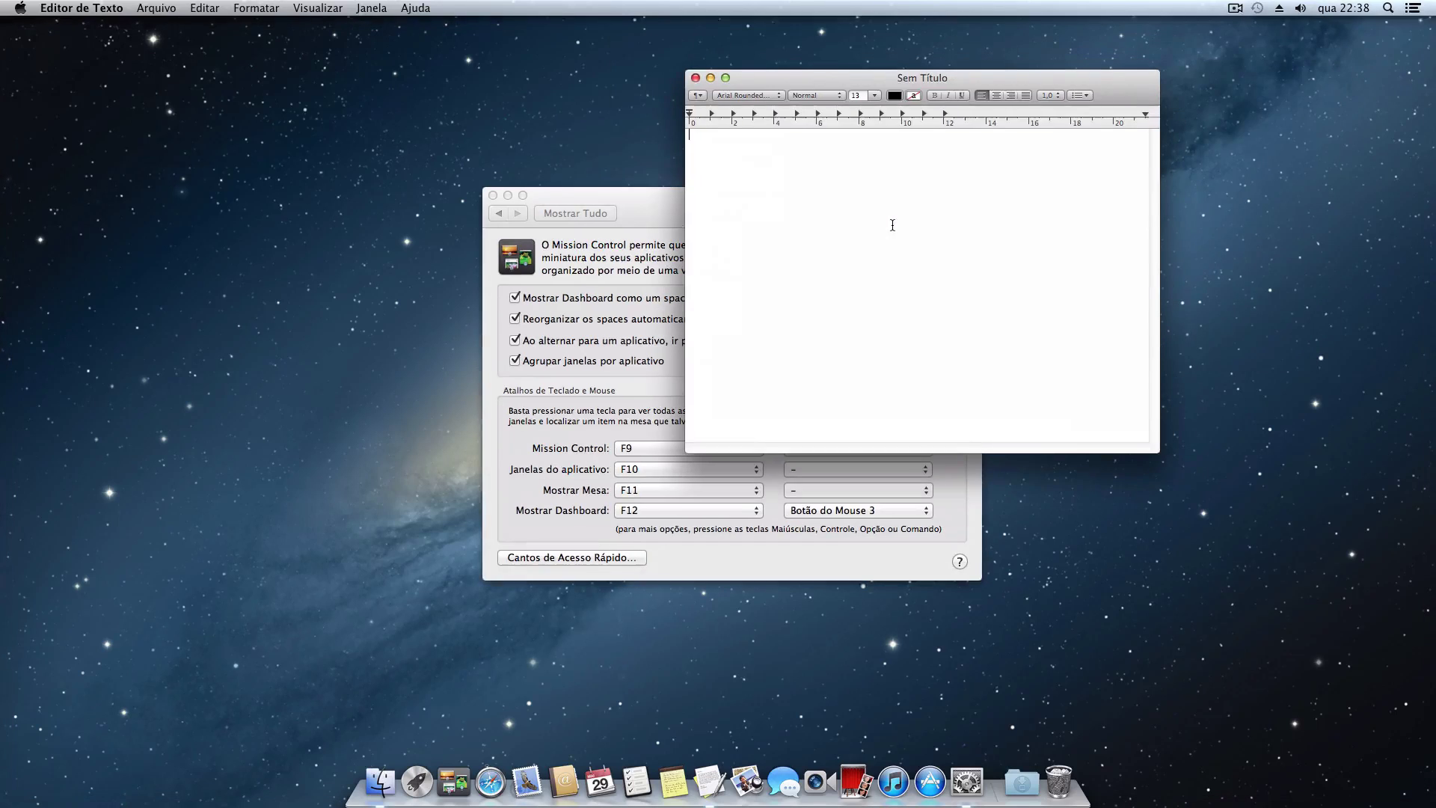
left_click(712, 79)
left_click(550, 523)
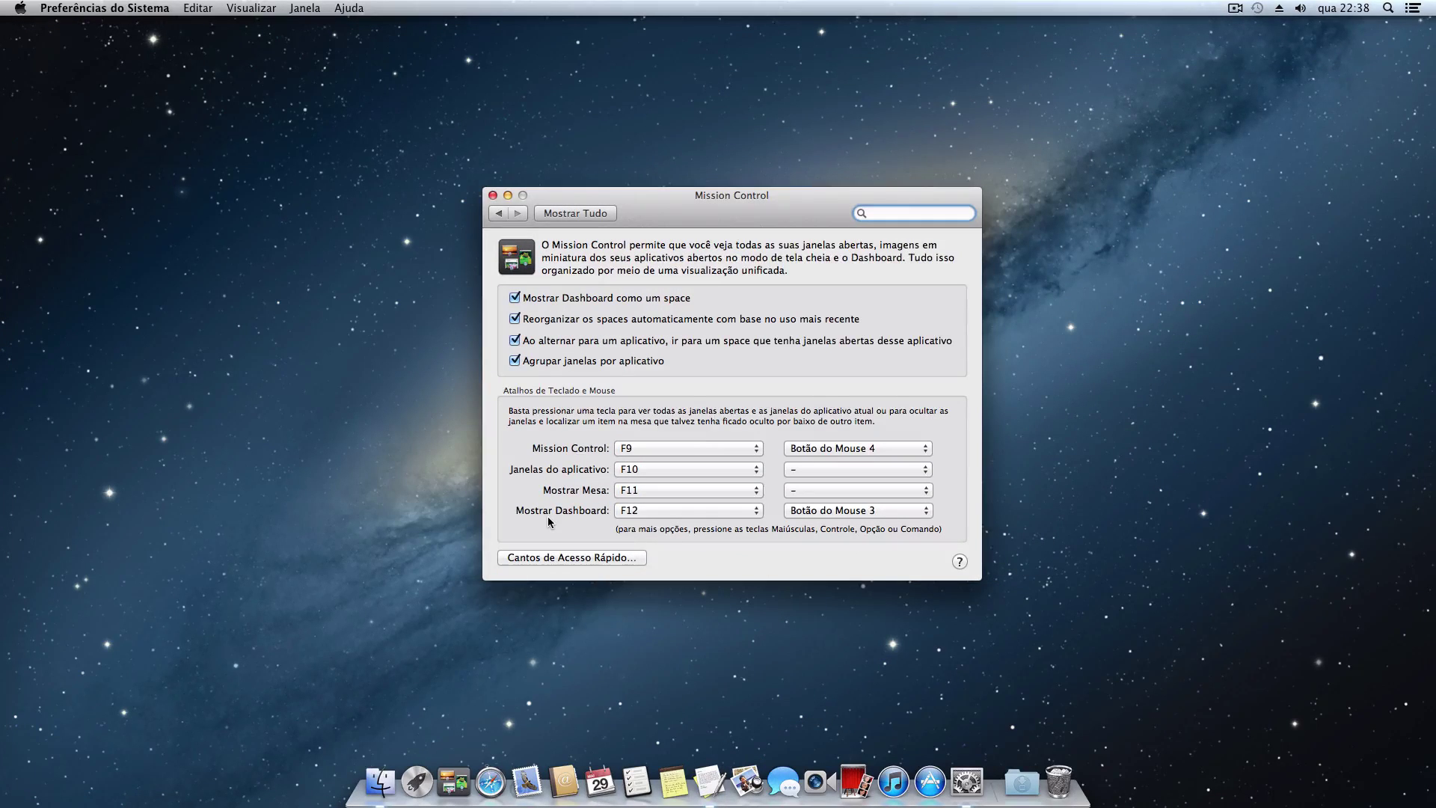
Show the Dashboard and return to the Mission Control preferences, twice in a row
key("F12")
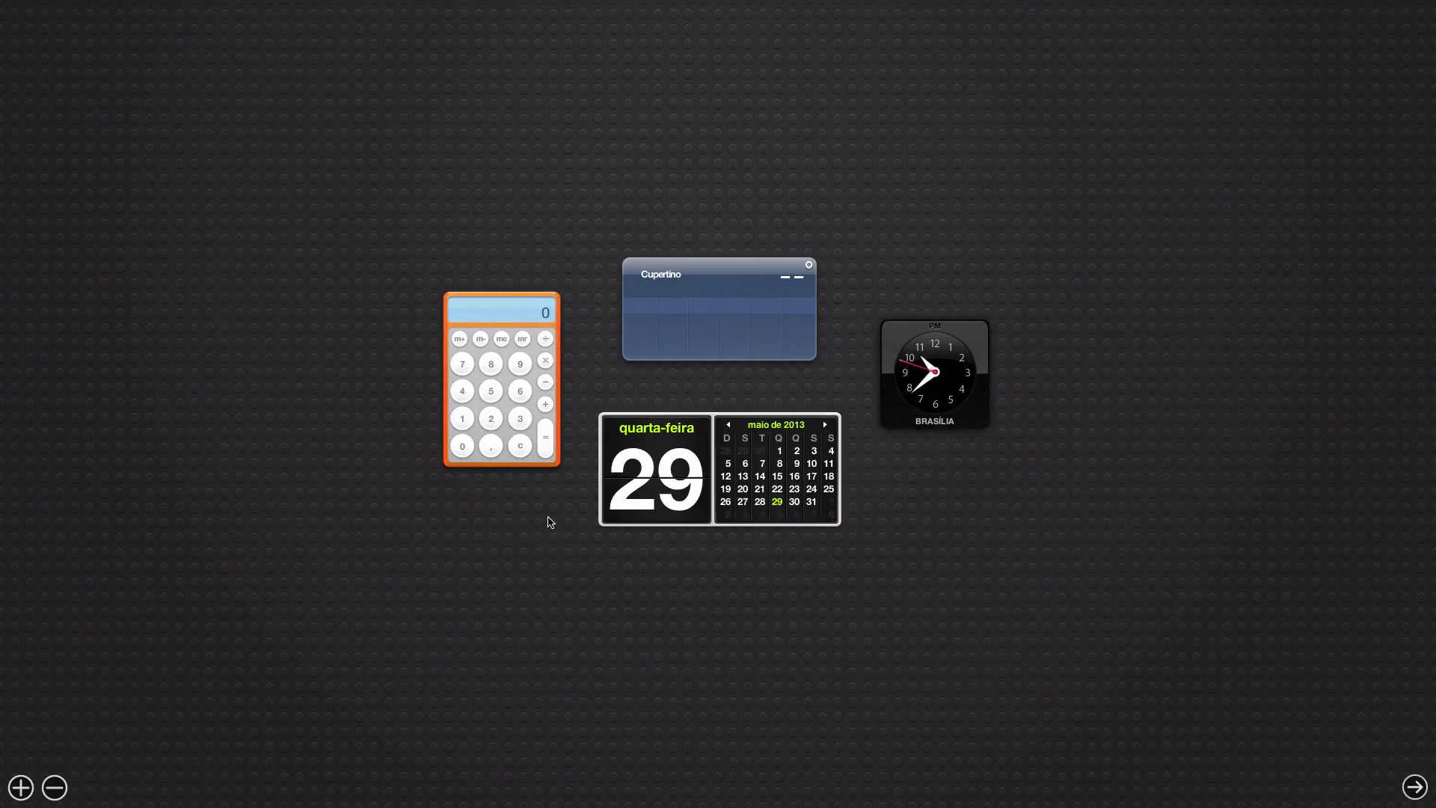
key("F12")
key("F12")
key("F12")
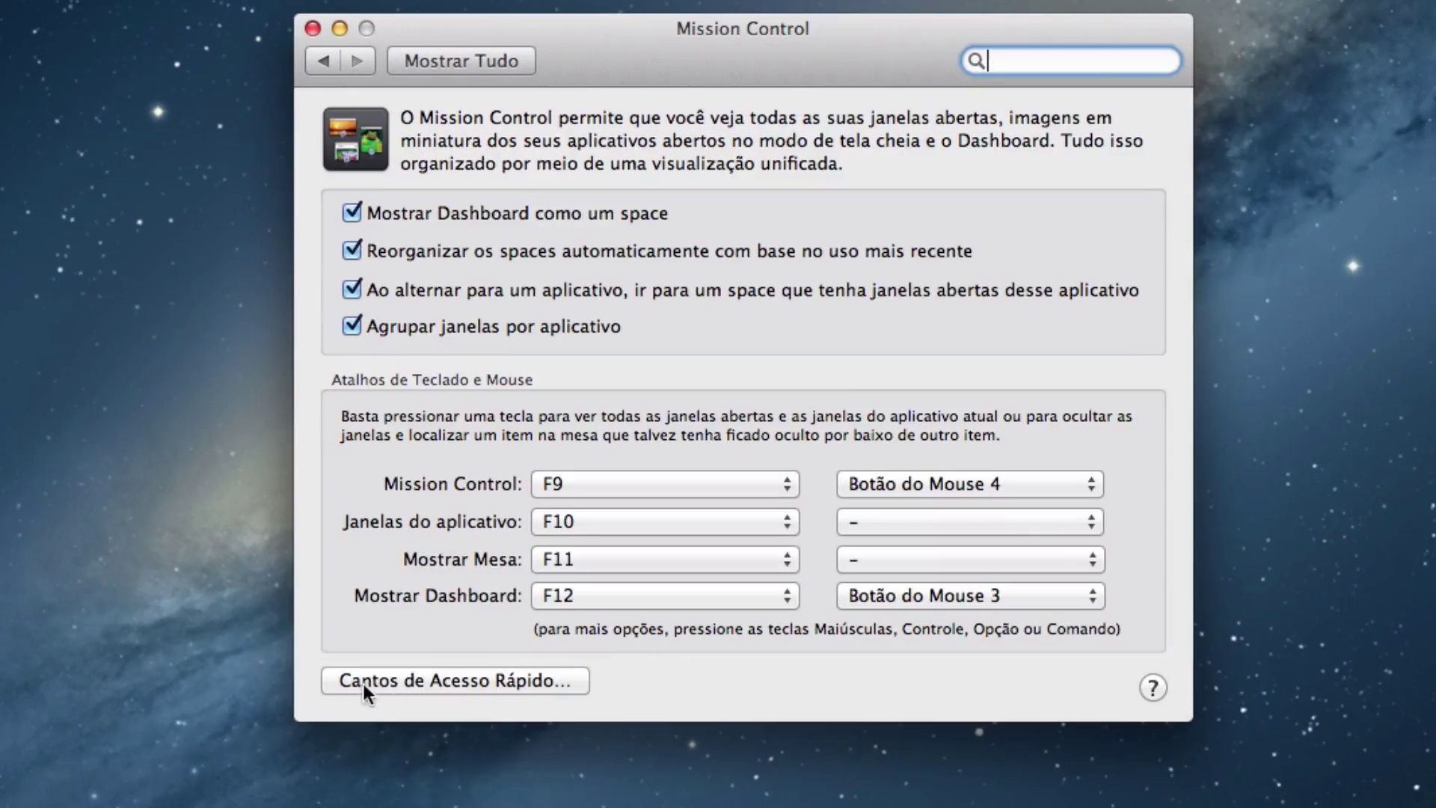
Open the Cantos de Acesso Rápido settings and assign Mesa to the lower-right corner of the display
left_click(545, 688)
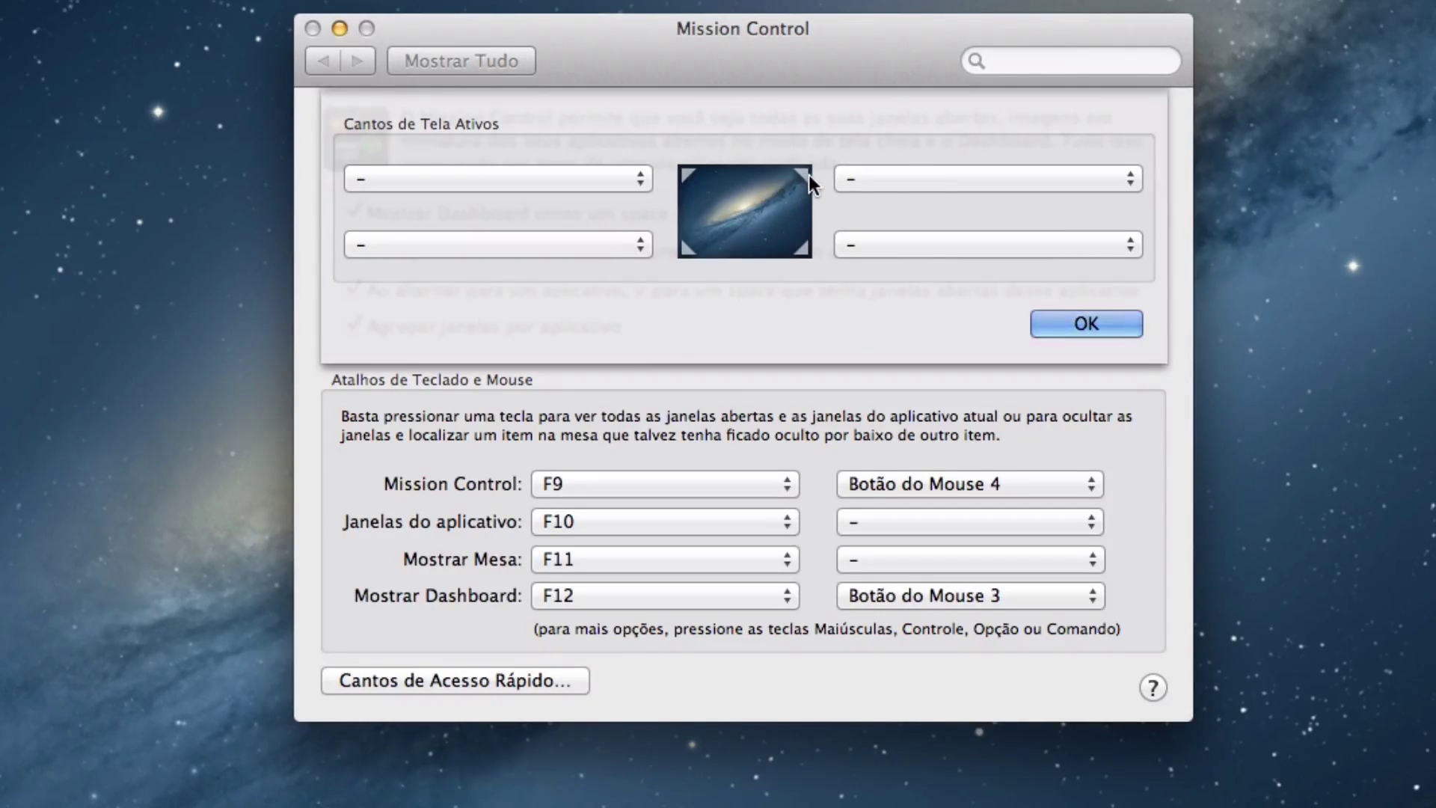
left_click(1121, 180)
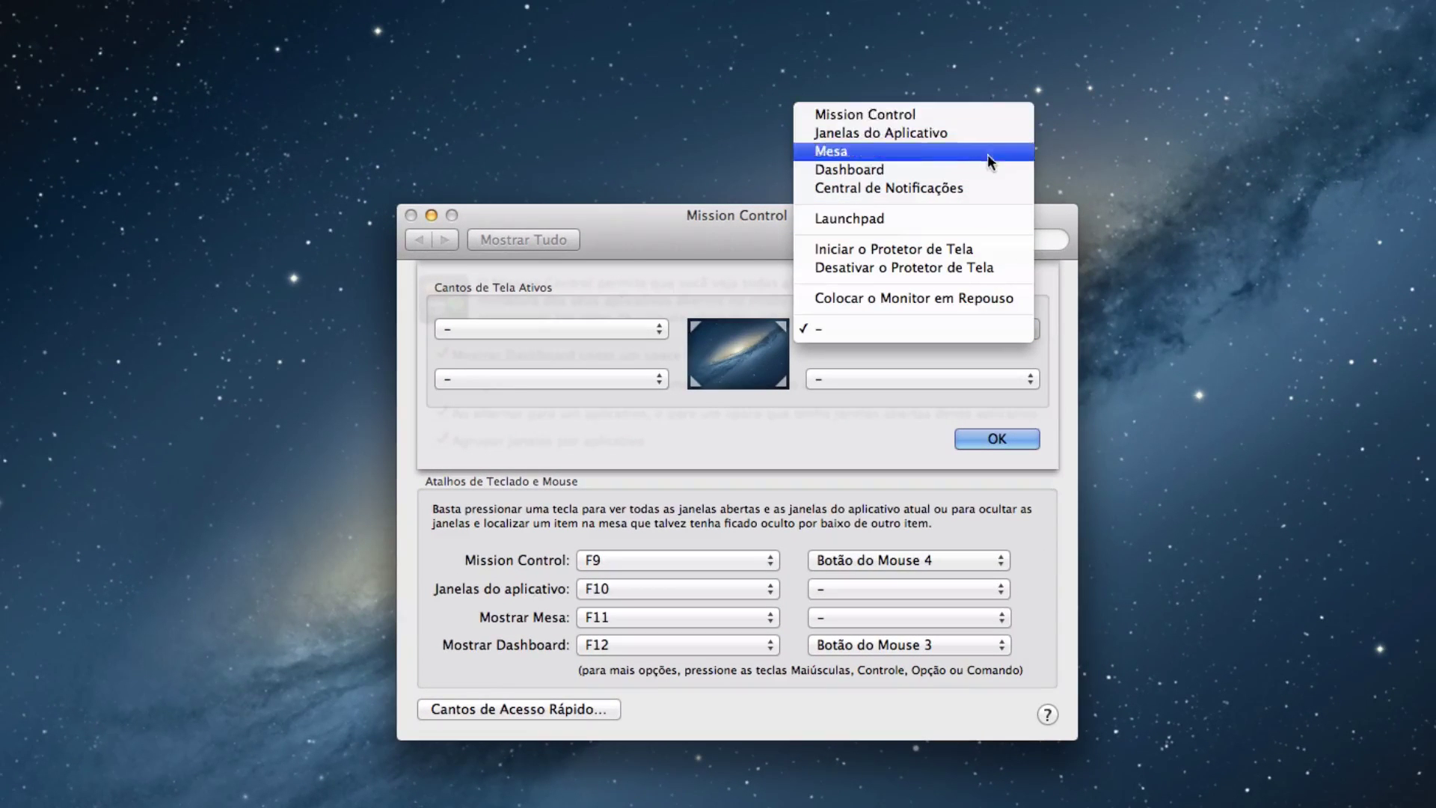
left_click(856, 436)
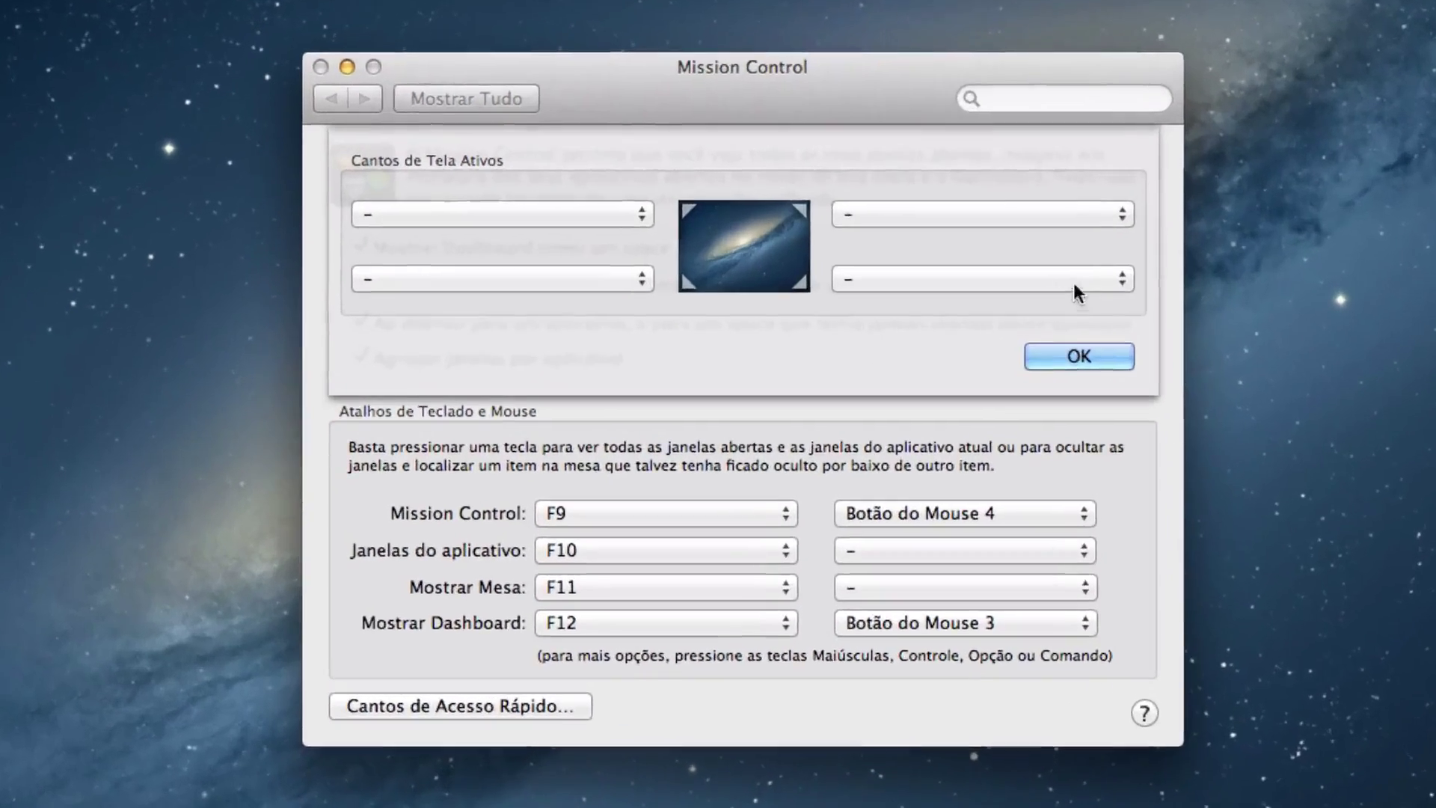
left_click(1026, 379)
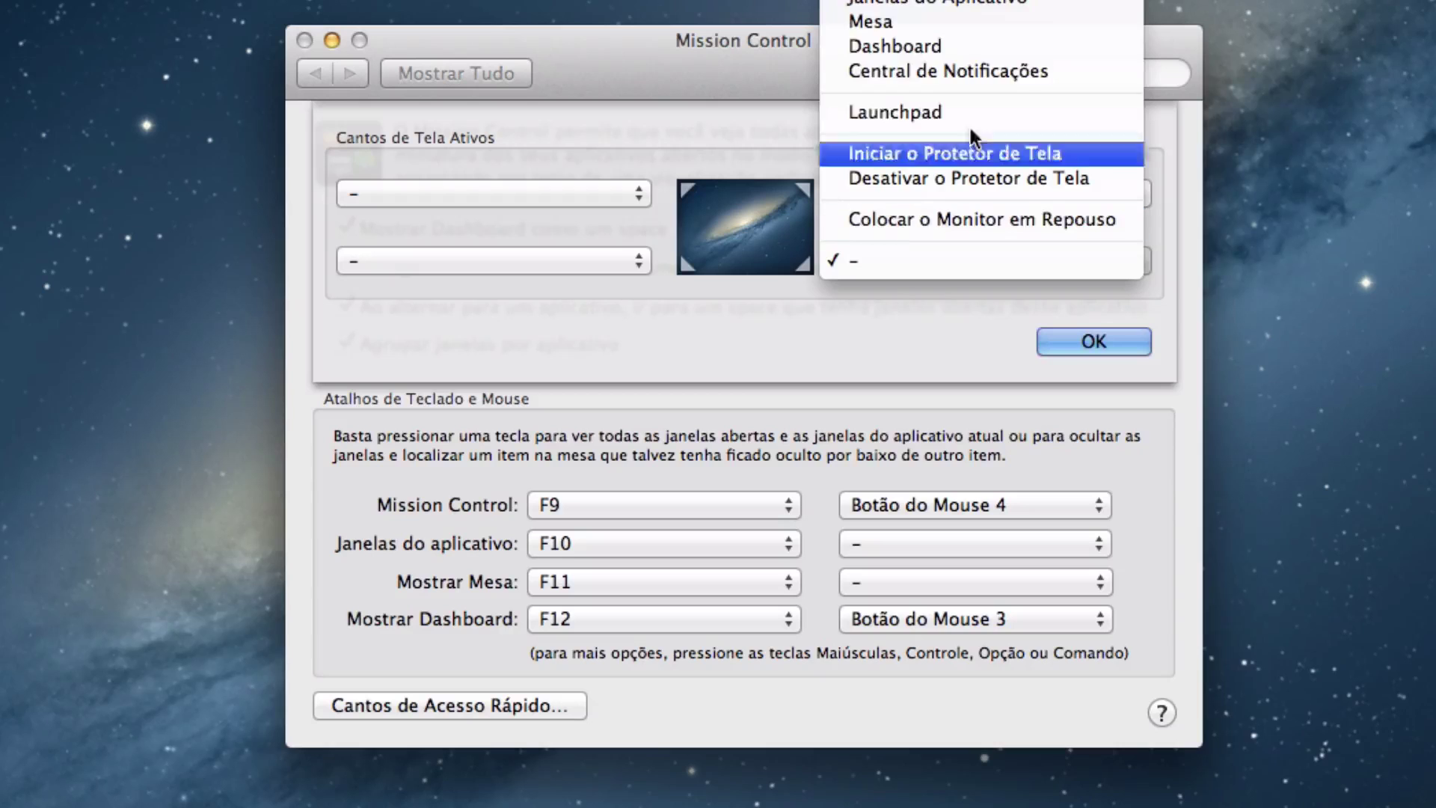
left_click(937, 29)
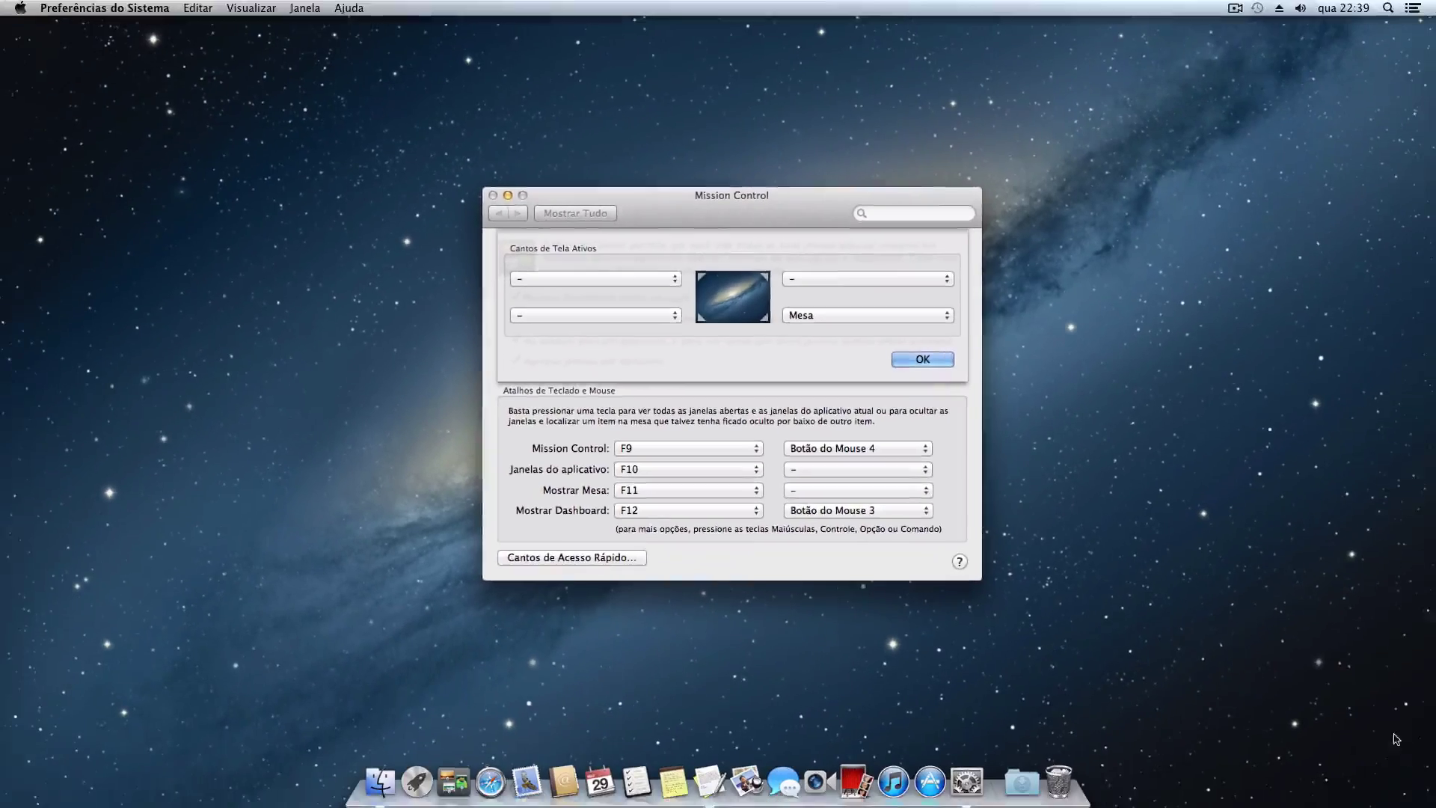
mouse_move(1433, 804)
Assign Janelas do Aplicativo to the lower-left corner of the display and Mission Control to the upper-right corner
left_click(678, 321)
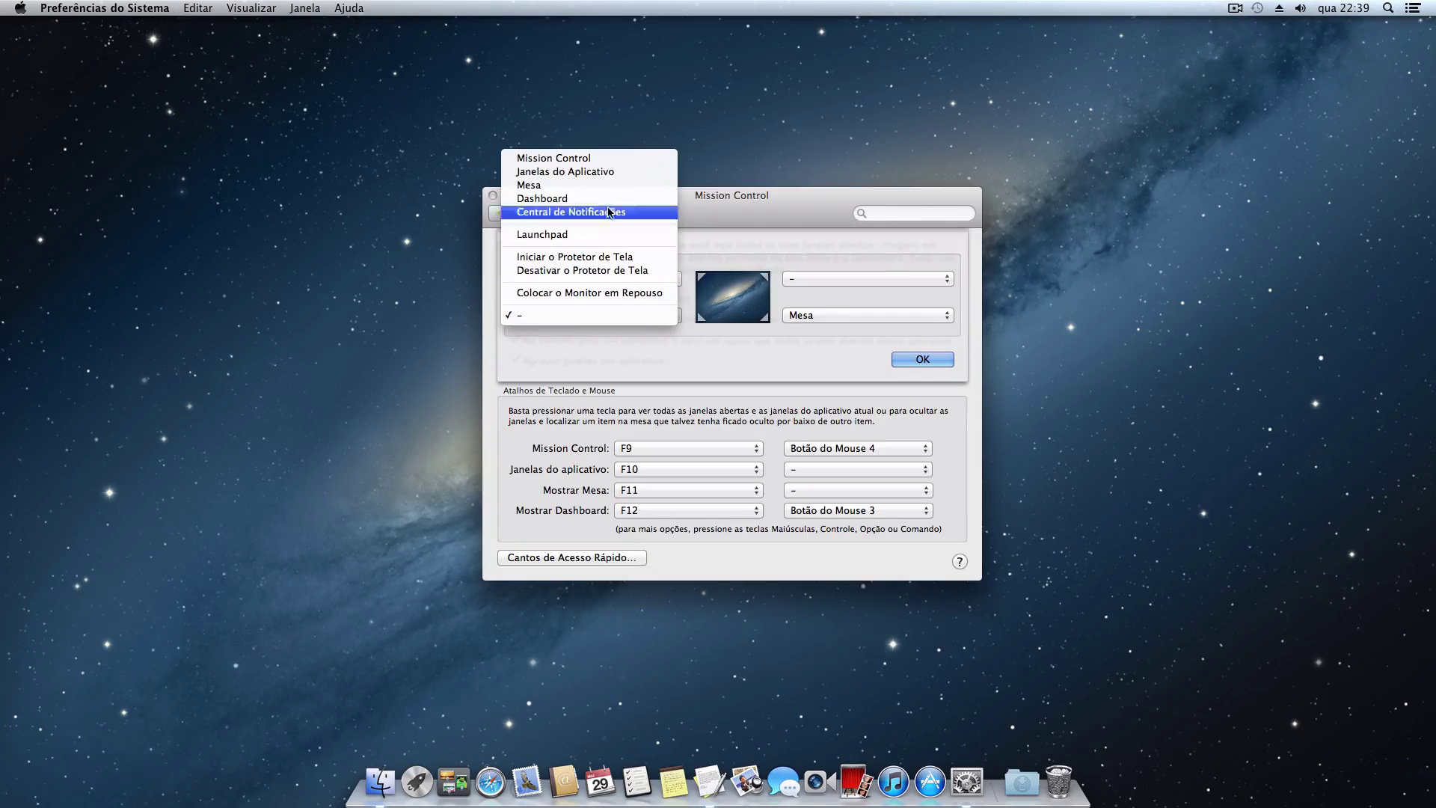
left_click(611, 175)
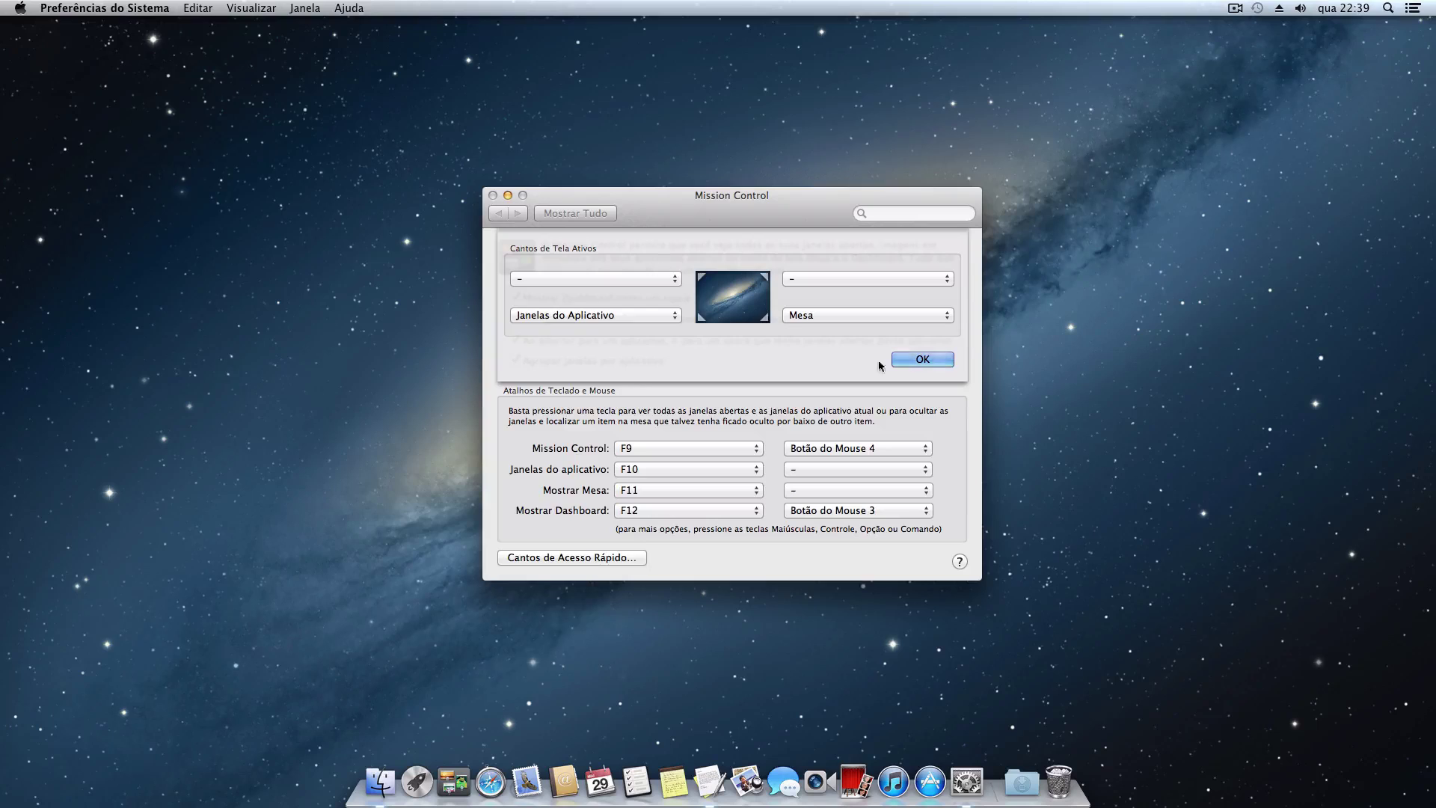
left_click(939, 281)
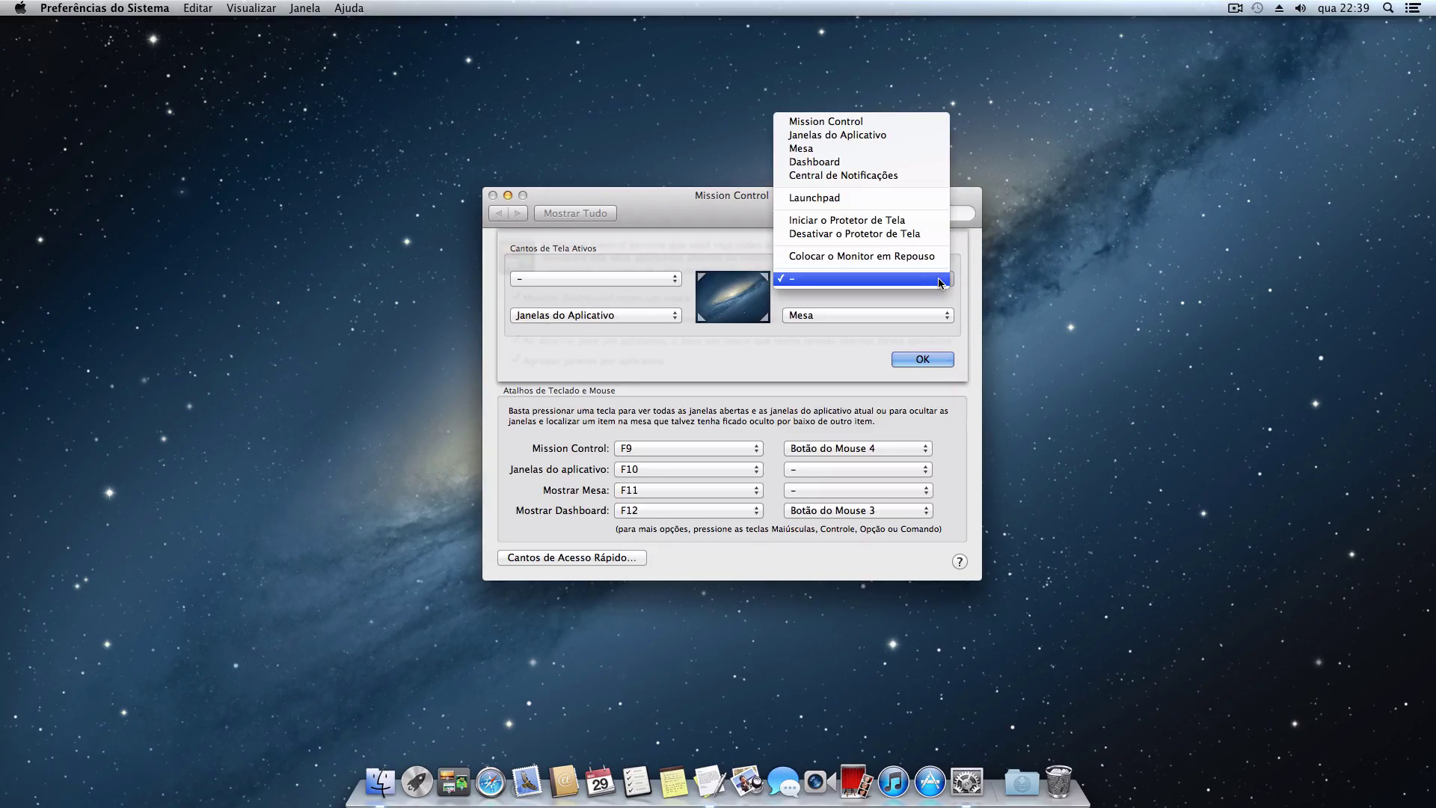
left_click(868, 122)
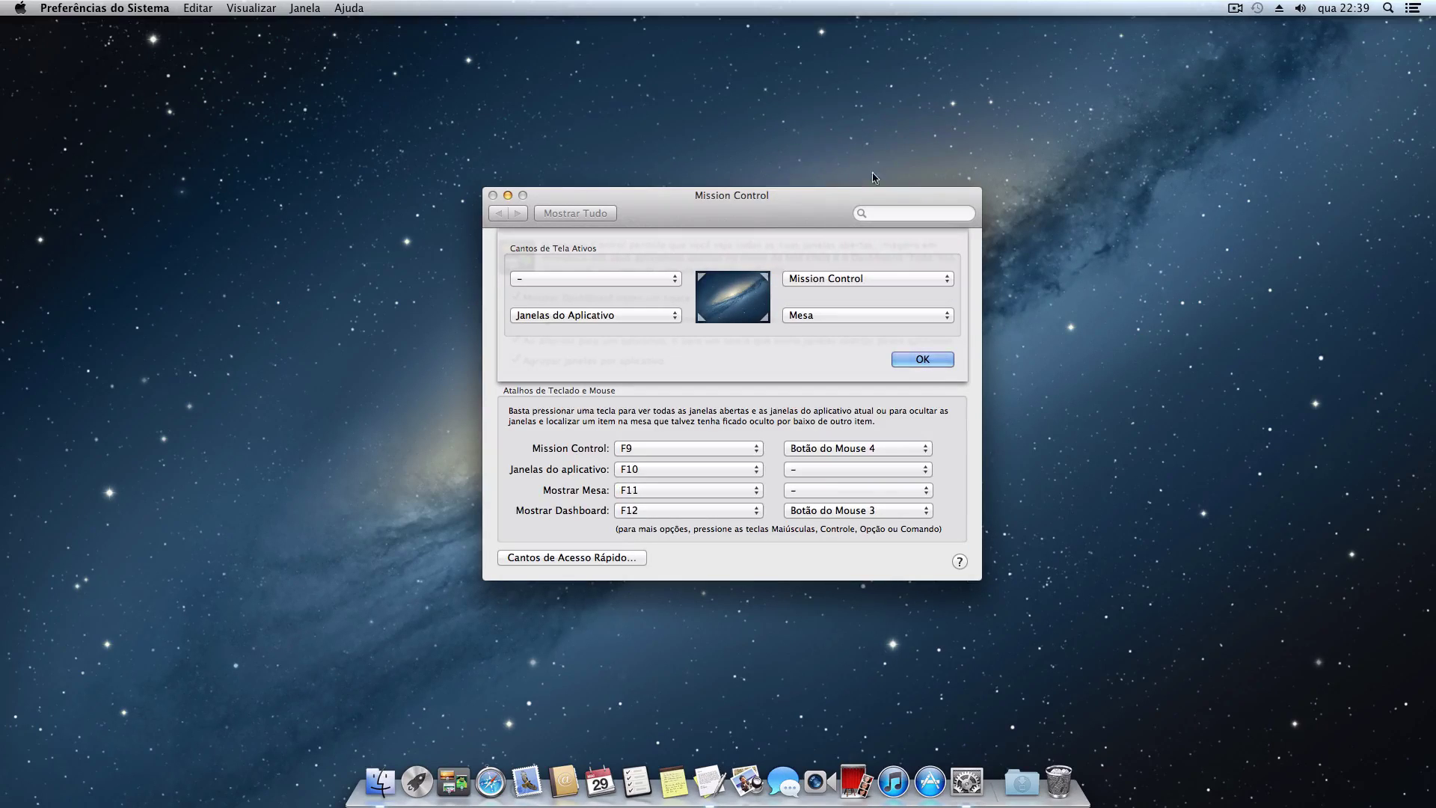
Test Mission Control from the upper-right display corner, return to the desktop, and confirm the active corner settings
mouse_move(1432, 4)
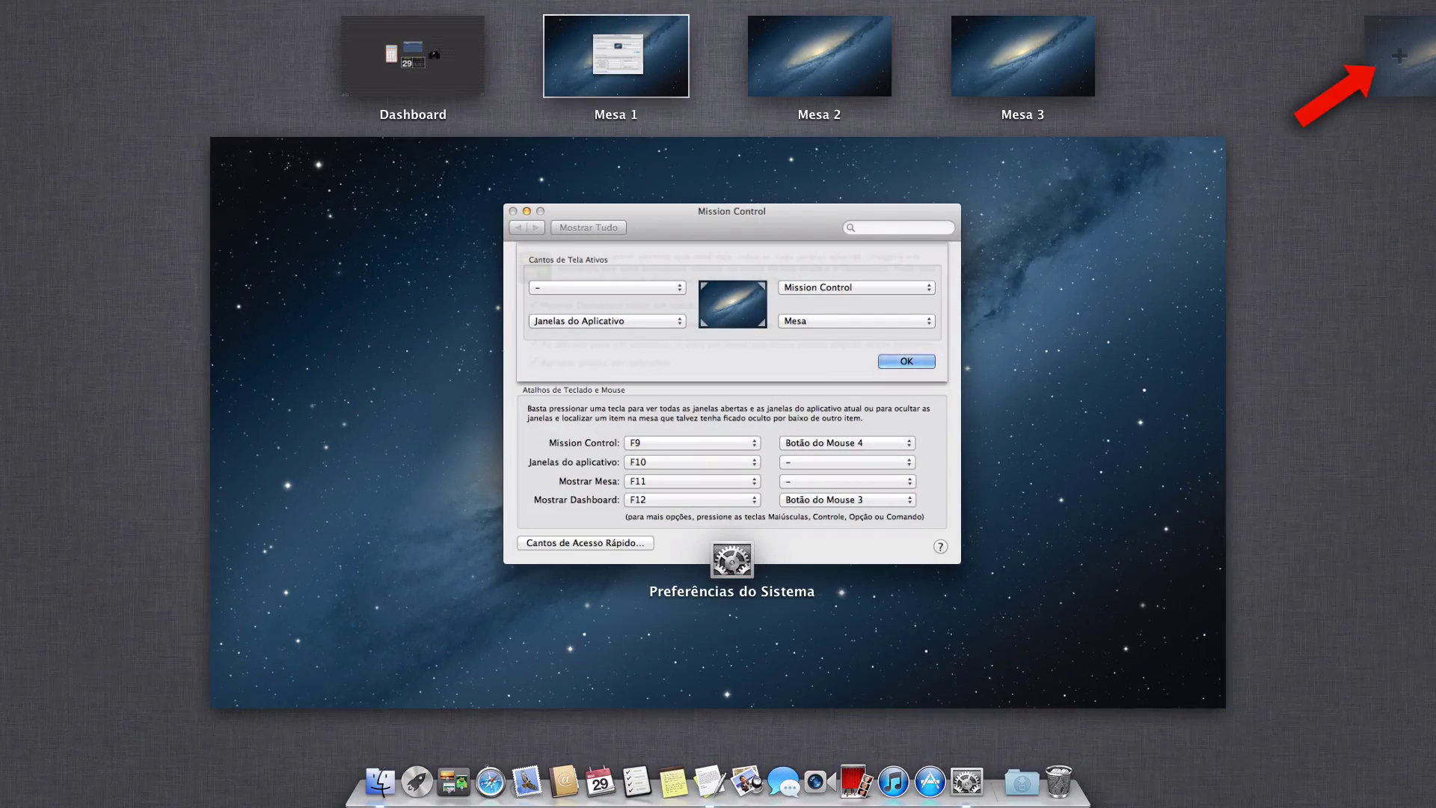
left_click(809, 379)
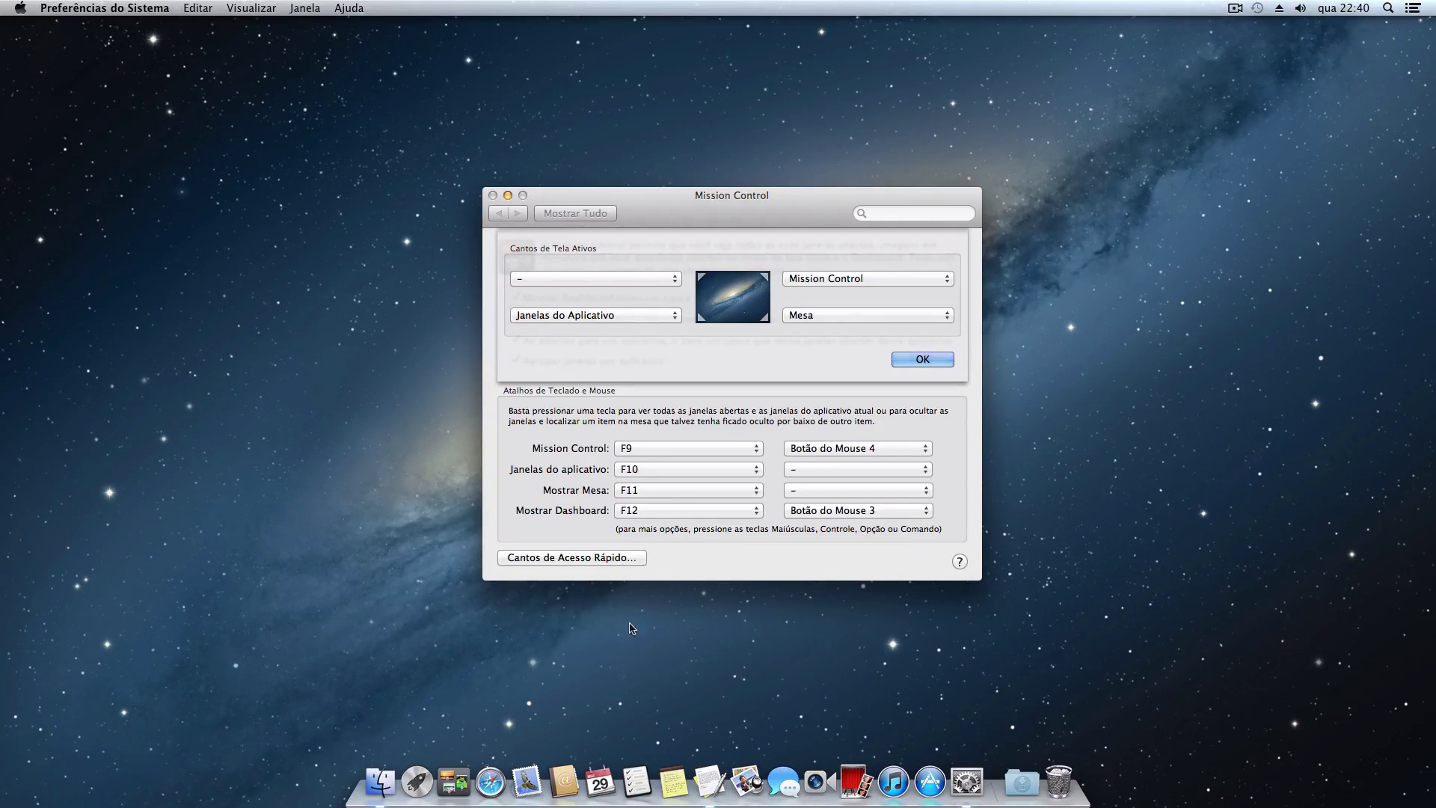
left_click(920, 360)
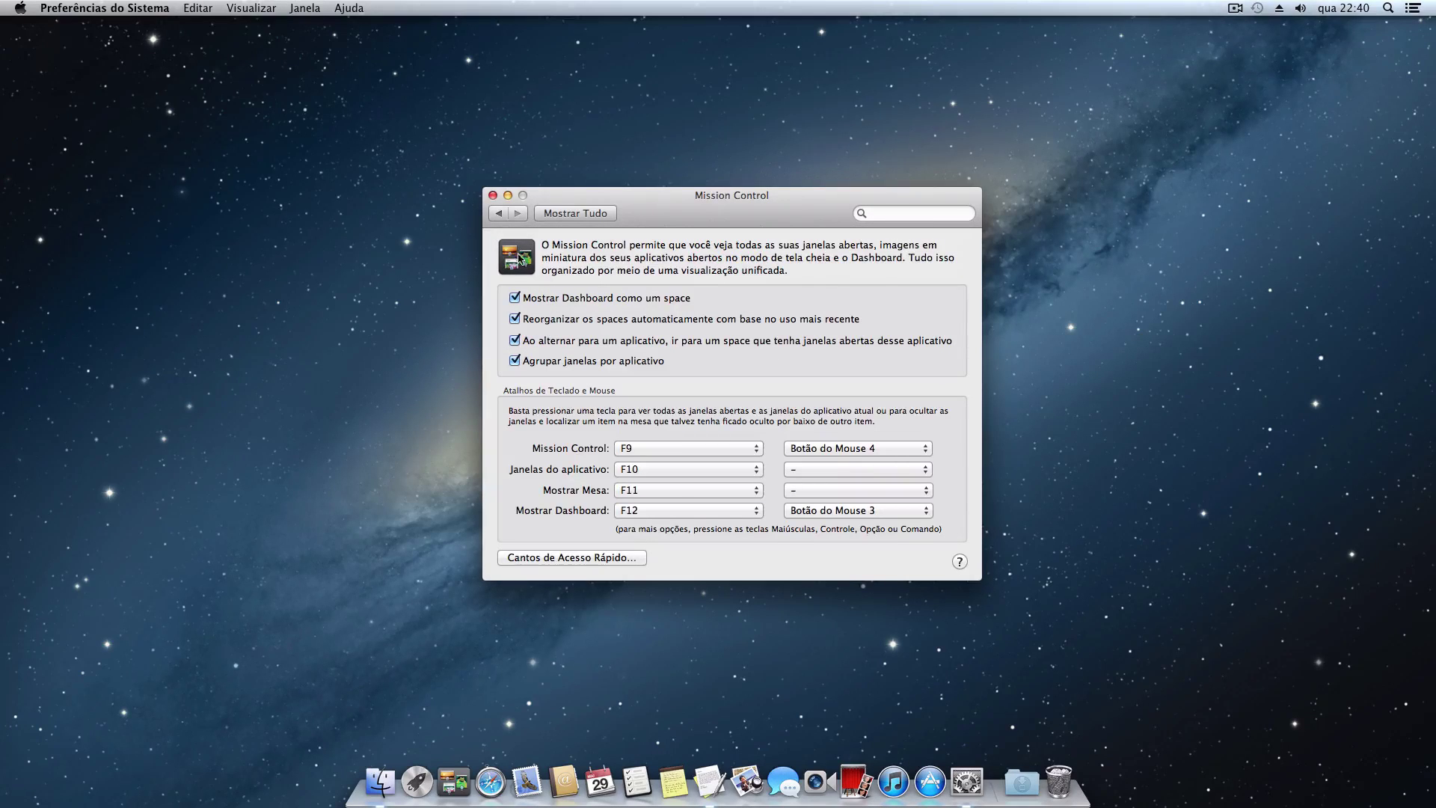
Return to the preferences overview, open Segurança e Privacidade, and move its window aside to free desktop space
left_click(498, 213)
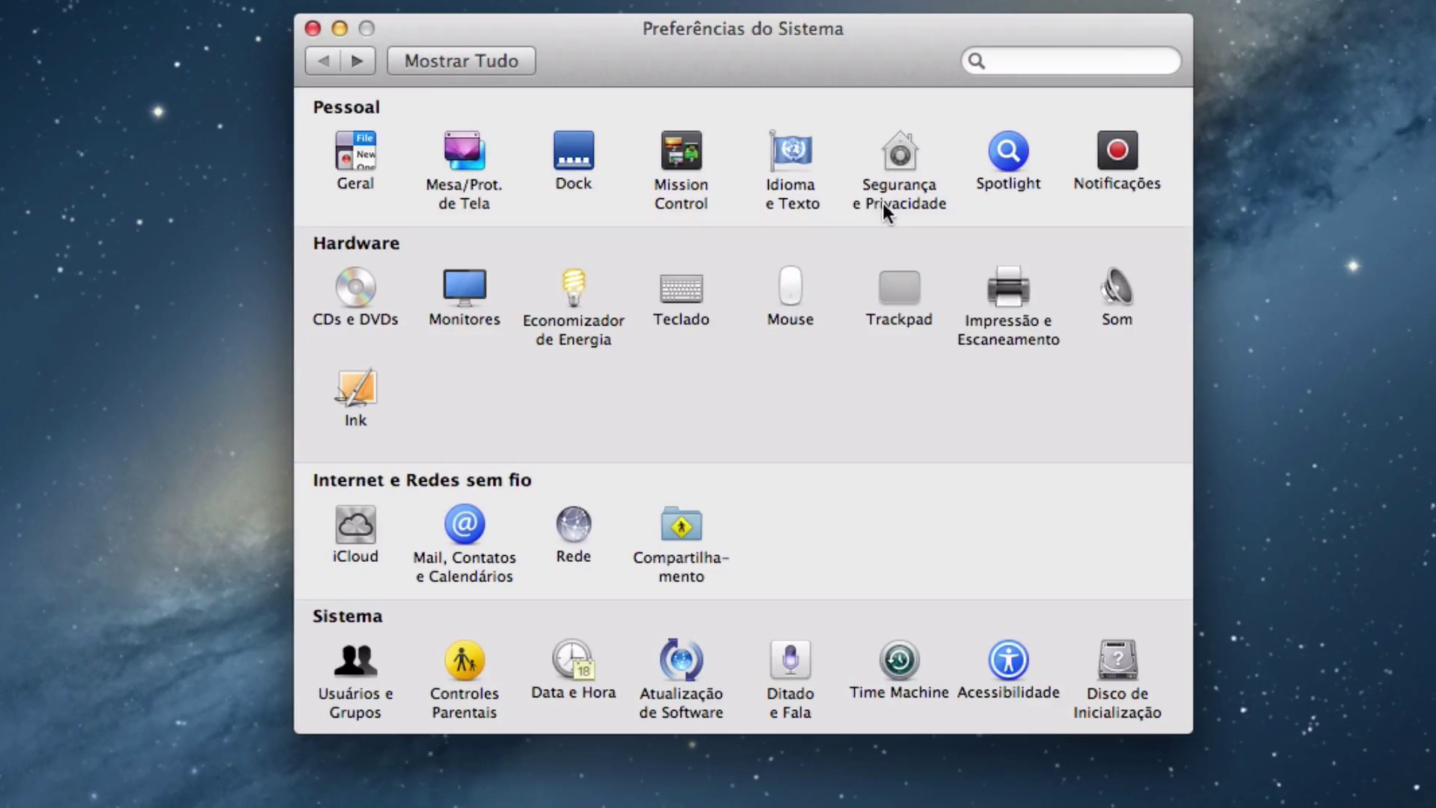
left_click(904, 183)
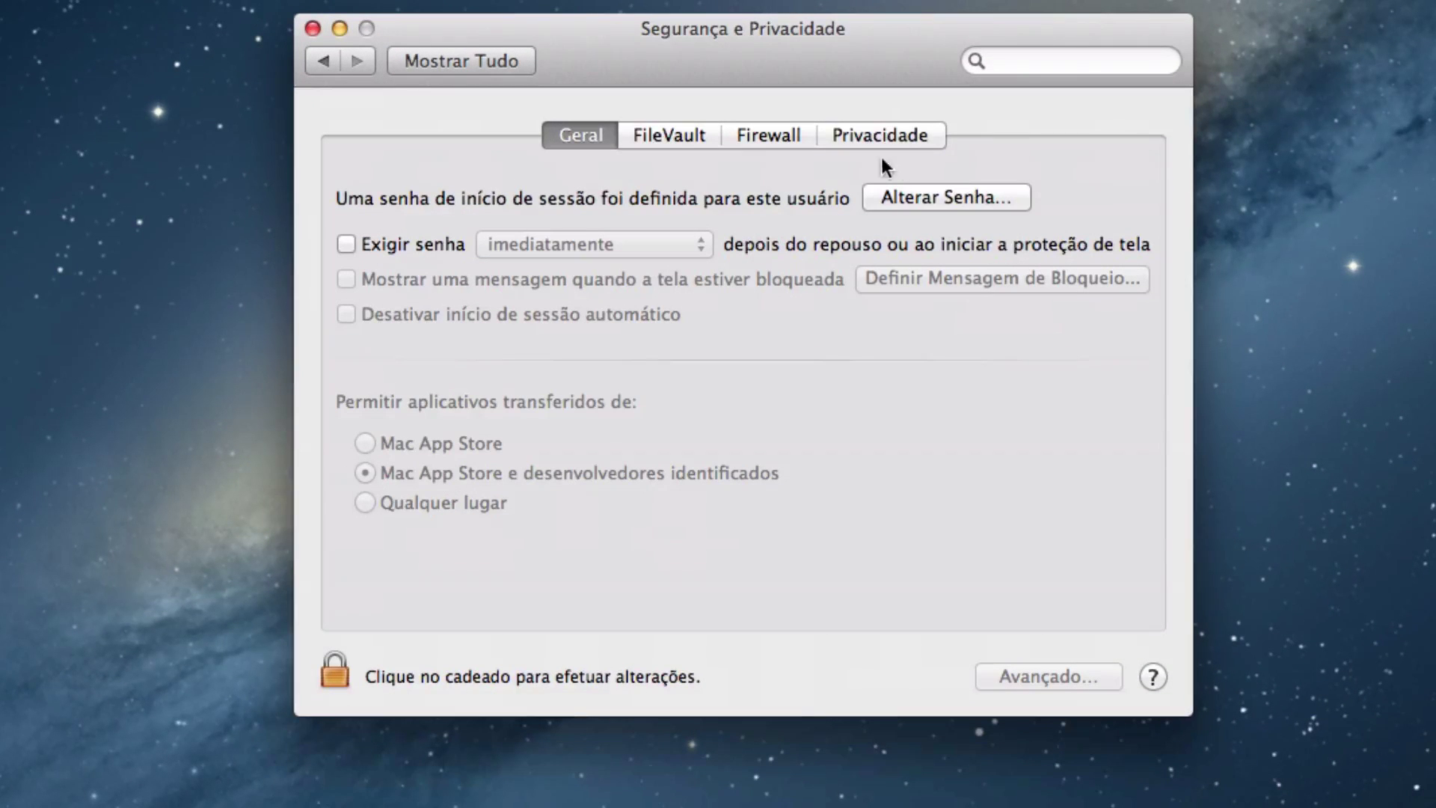
left_click_drag(721, 65, 1181, 0)
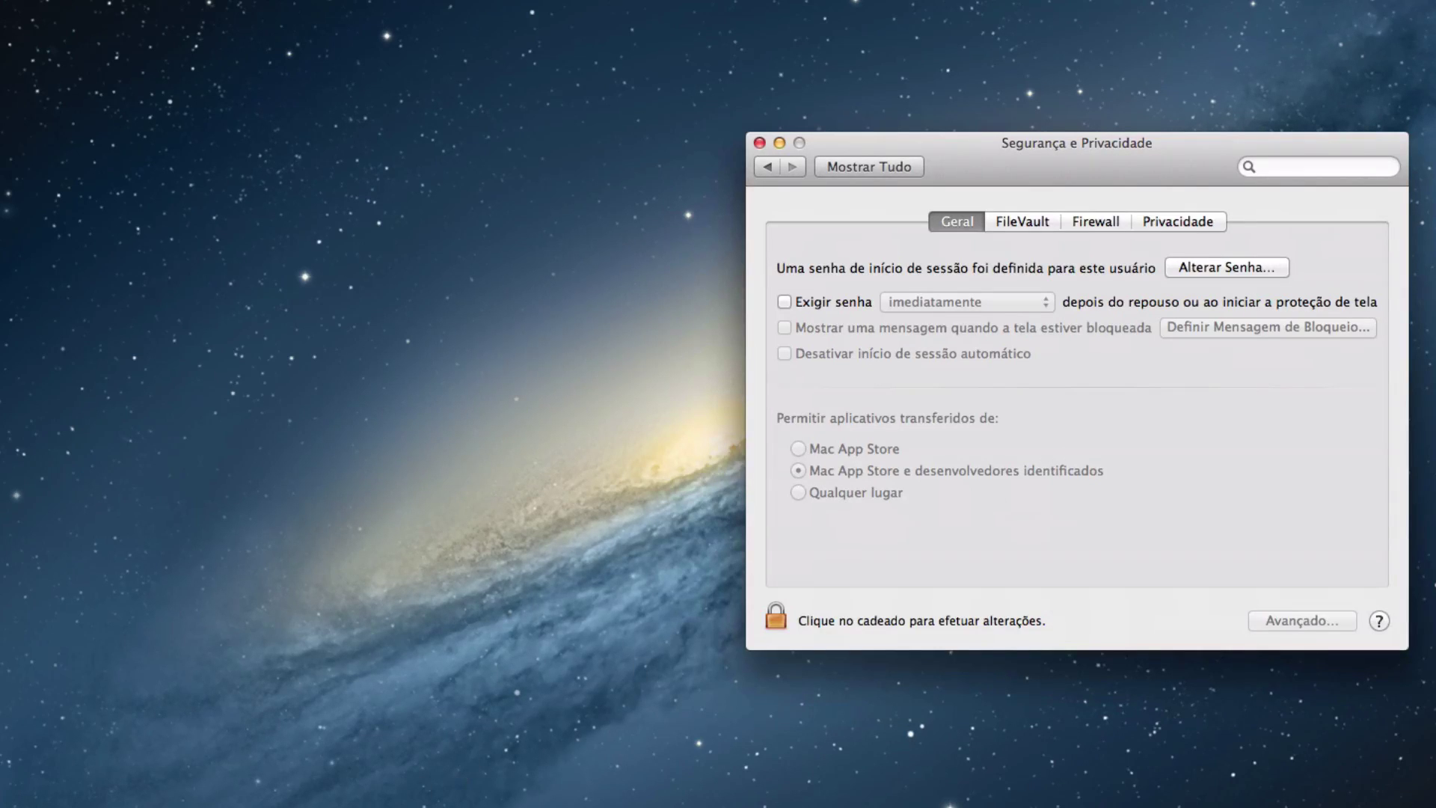
Try to open Remoter.app from the Aplicativos folder in the Finder, dismiss the alert, and minimize the Finder window
left_click(404, 807)
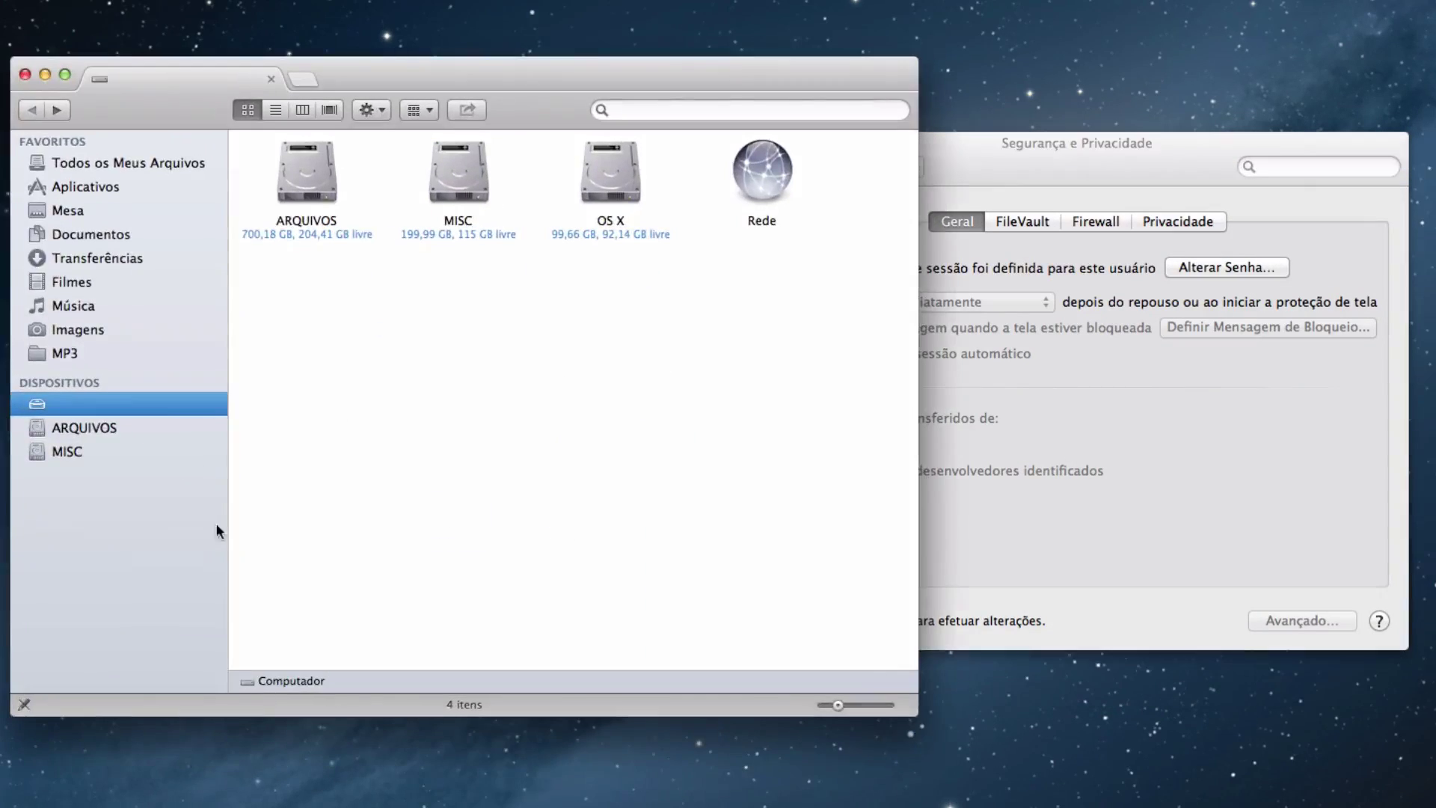
left_click(97, 187)
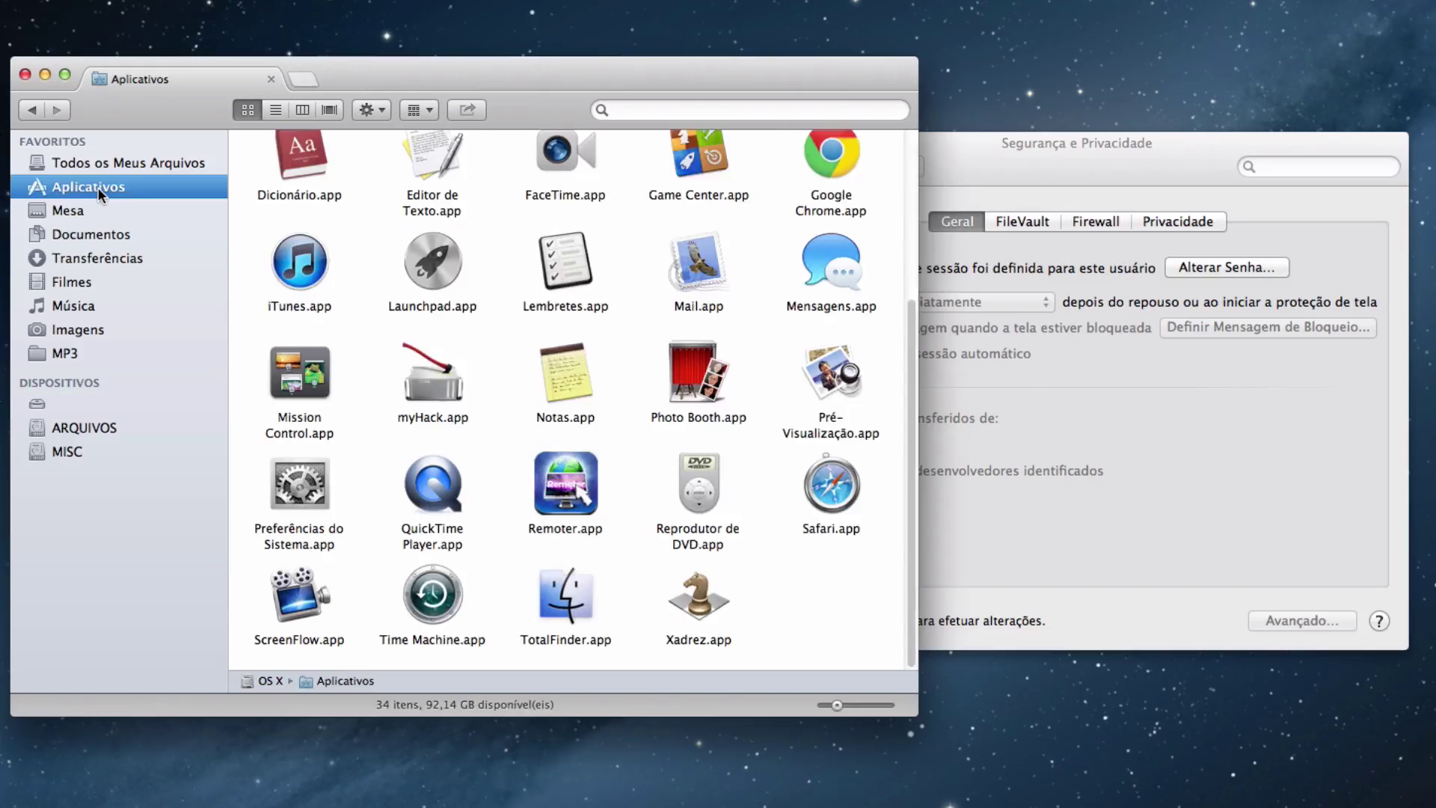
left_click(574, 500)
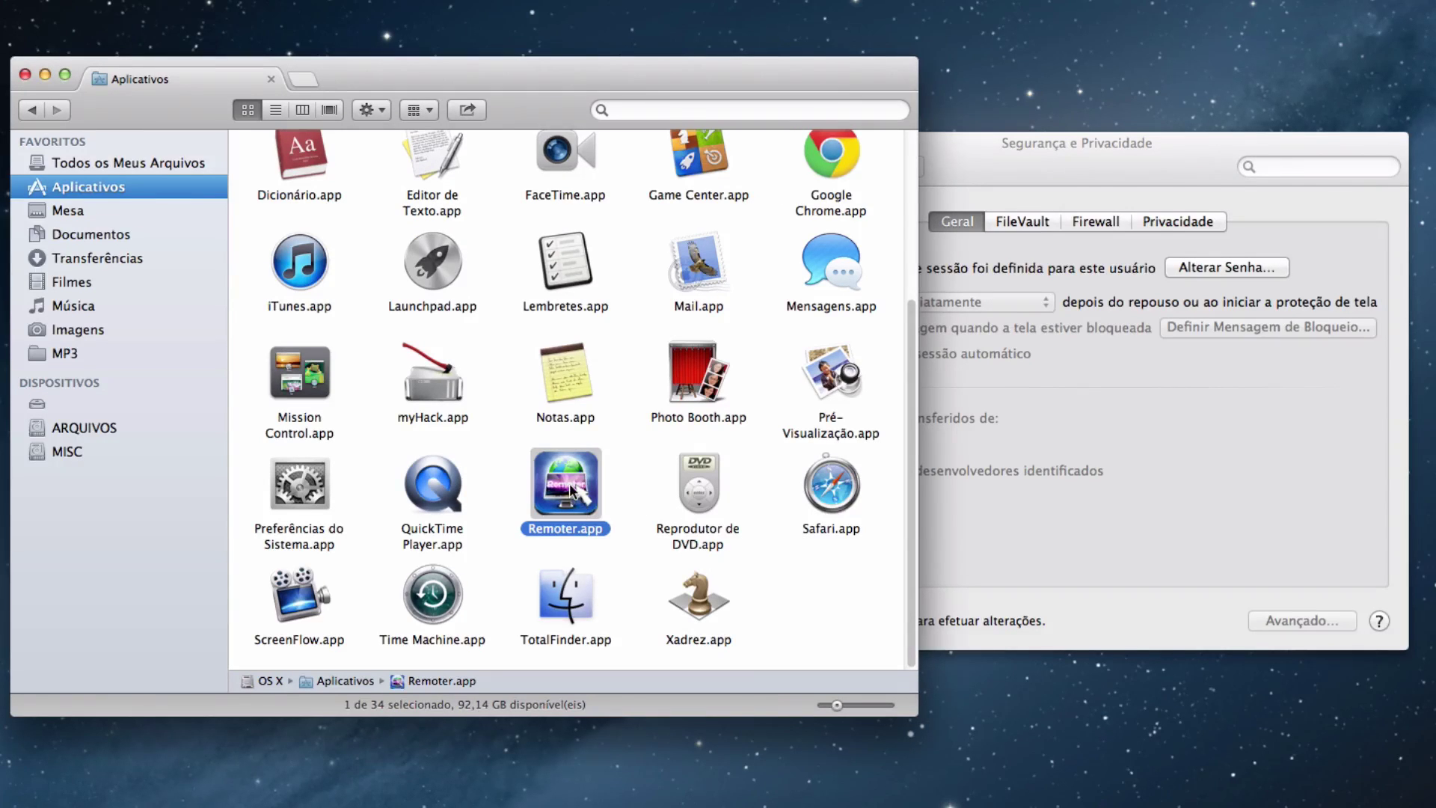
double_click(576, 496)
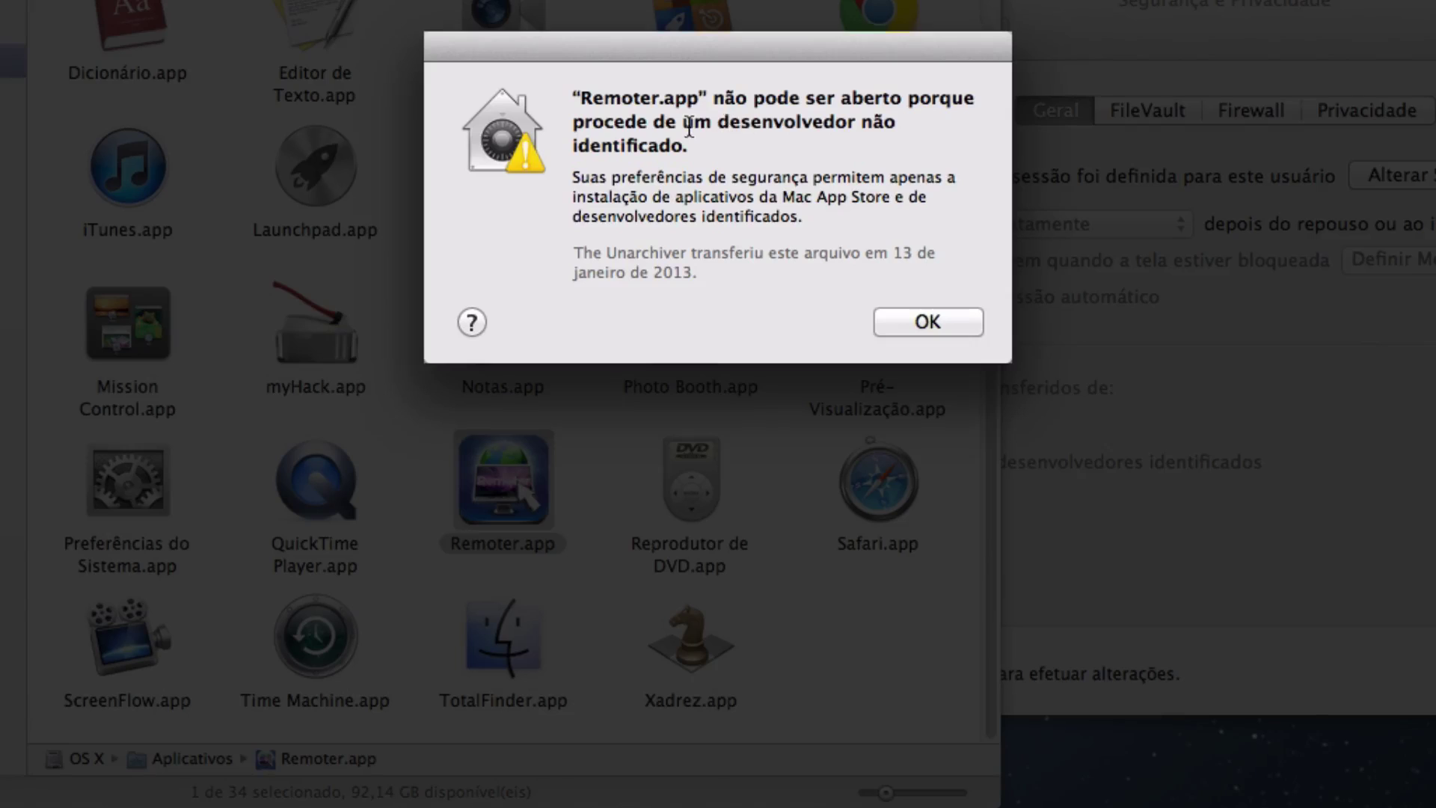
left_click(914, 324)
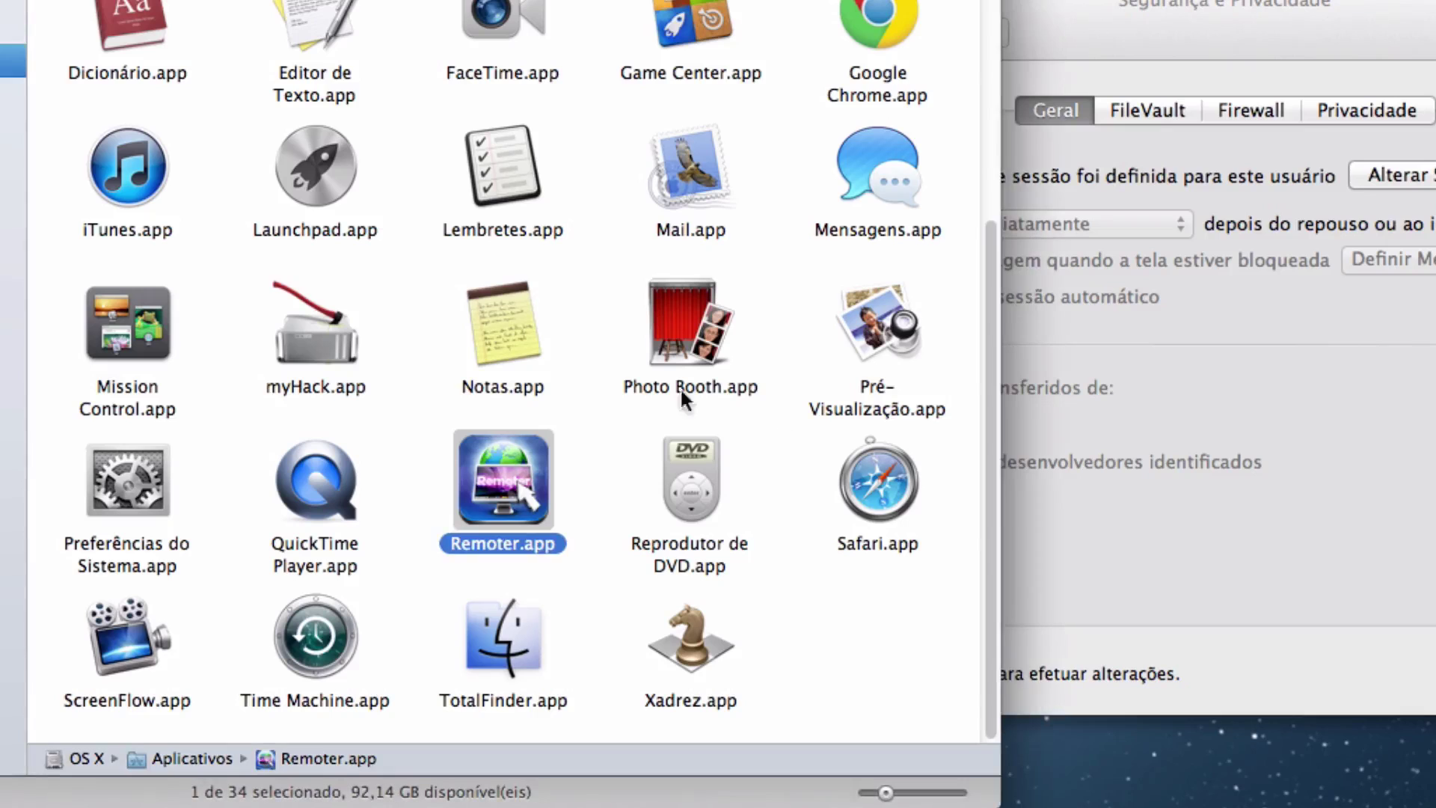
key("super+m")
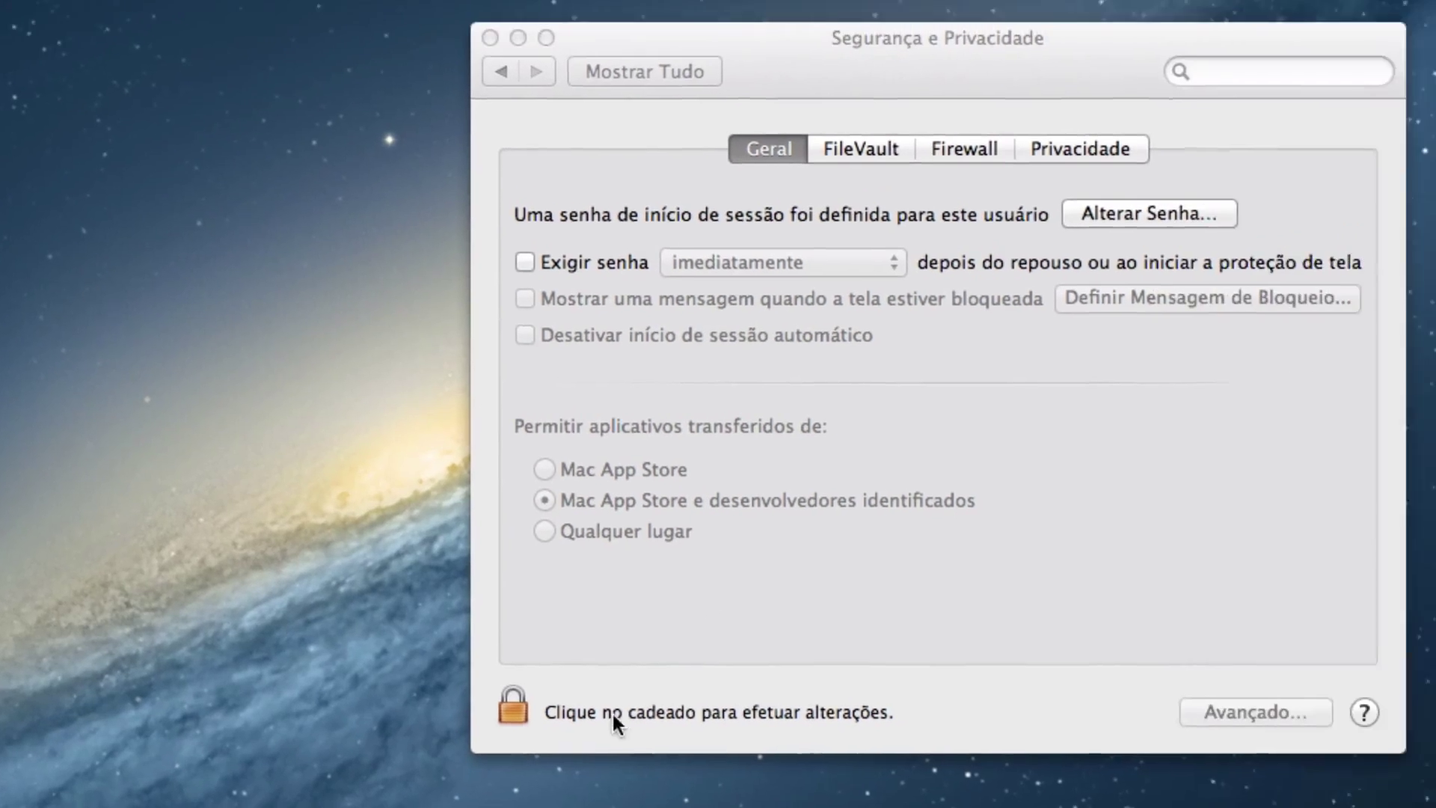
Unlock the Segurança e Privacidade settings for changes by entering the account password
left_click(896, 671)
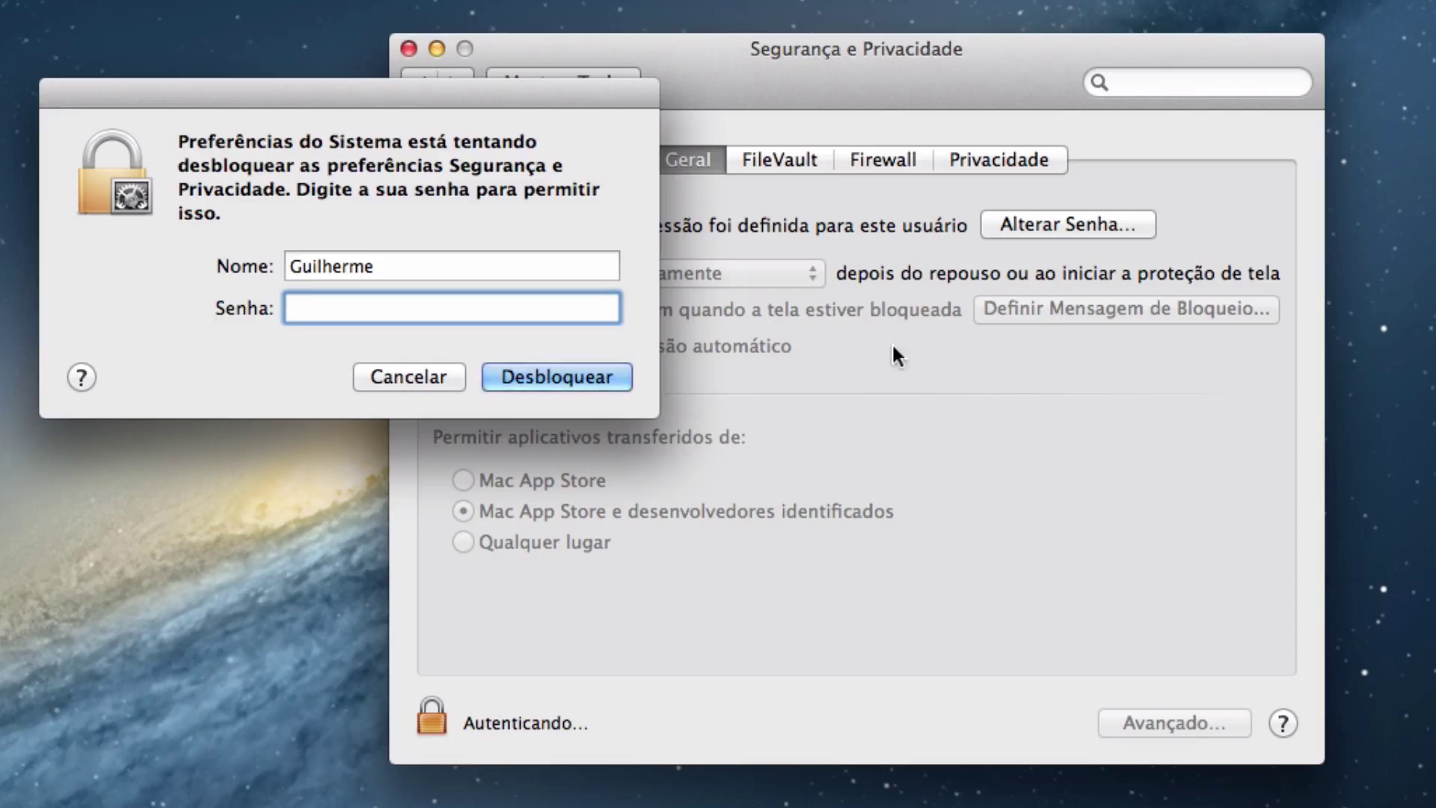
type("••••••")
key("Return")
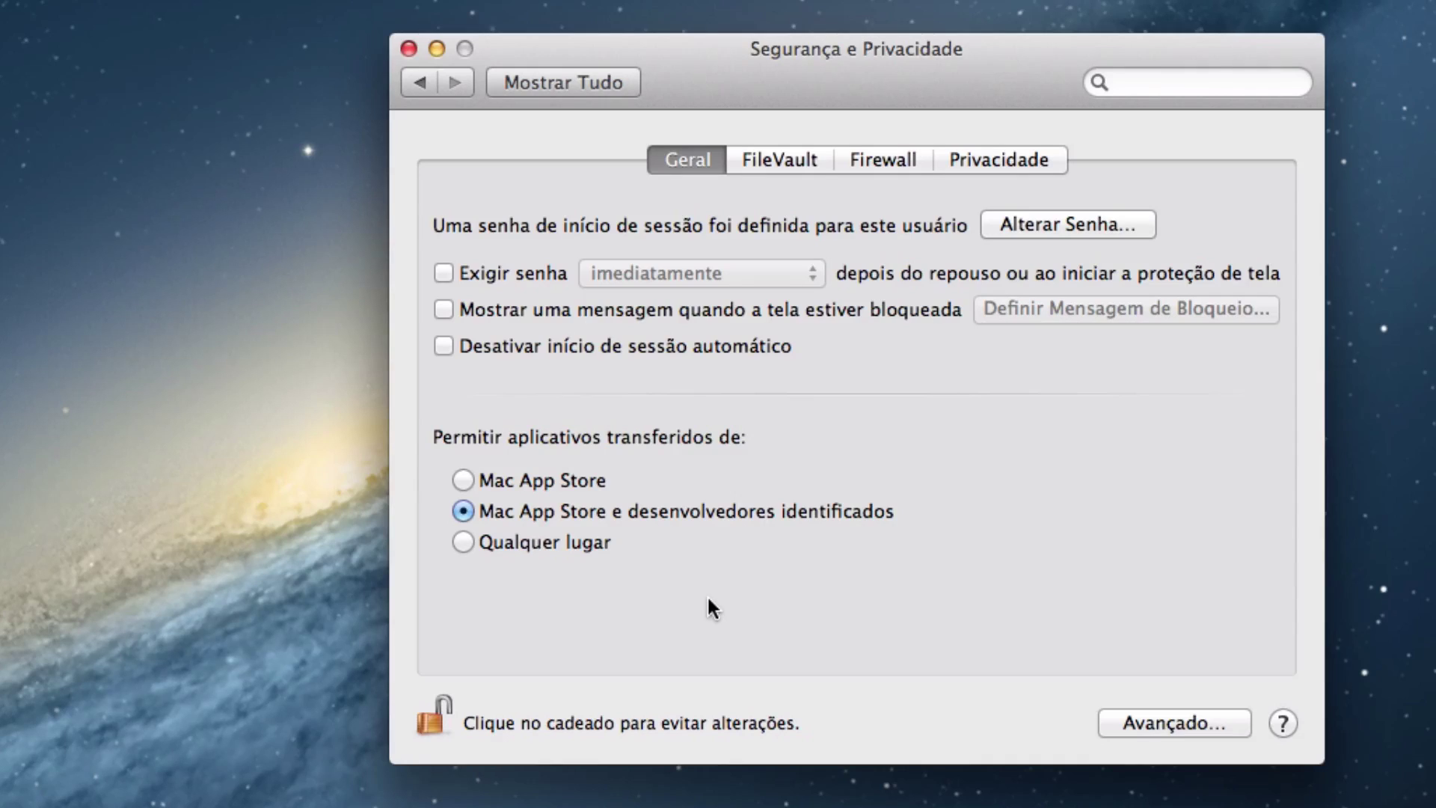
Allow applications downloaded from Qualquer lugar, and open Remoter.app from the Aplicativos folder
left_click(512, 548)
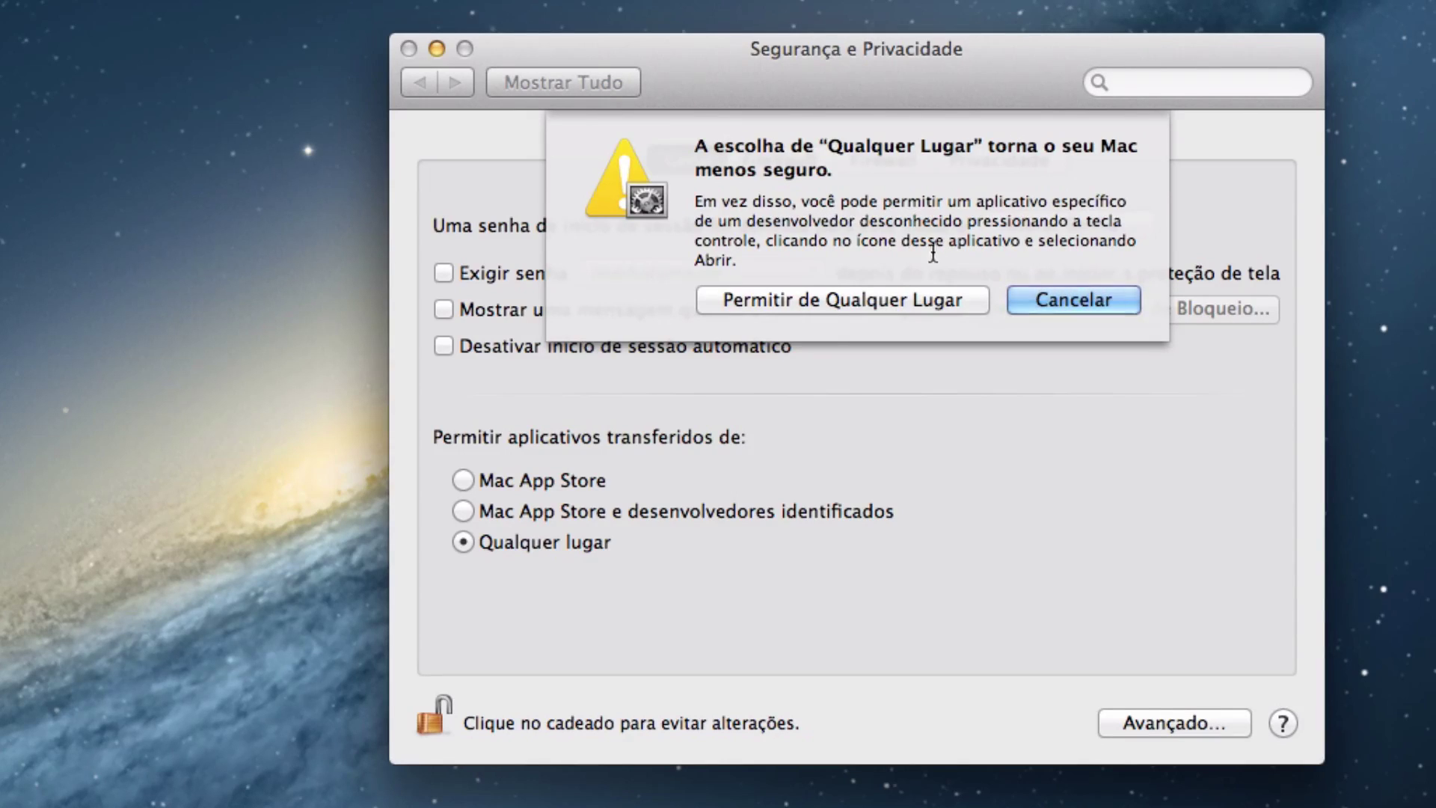
left_click(845, 299)
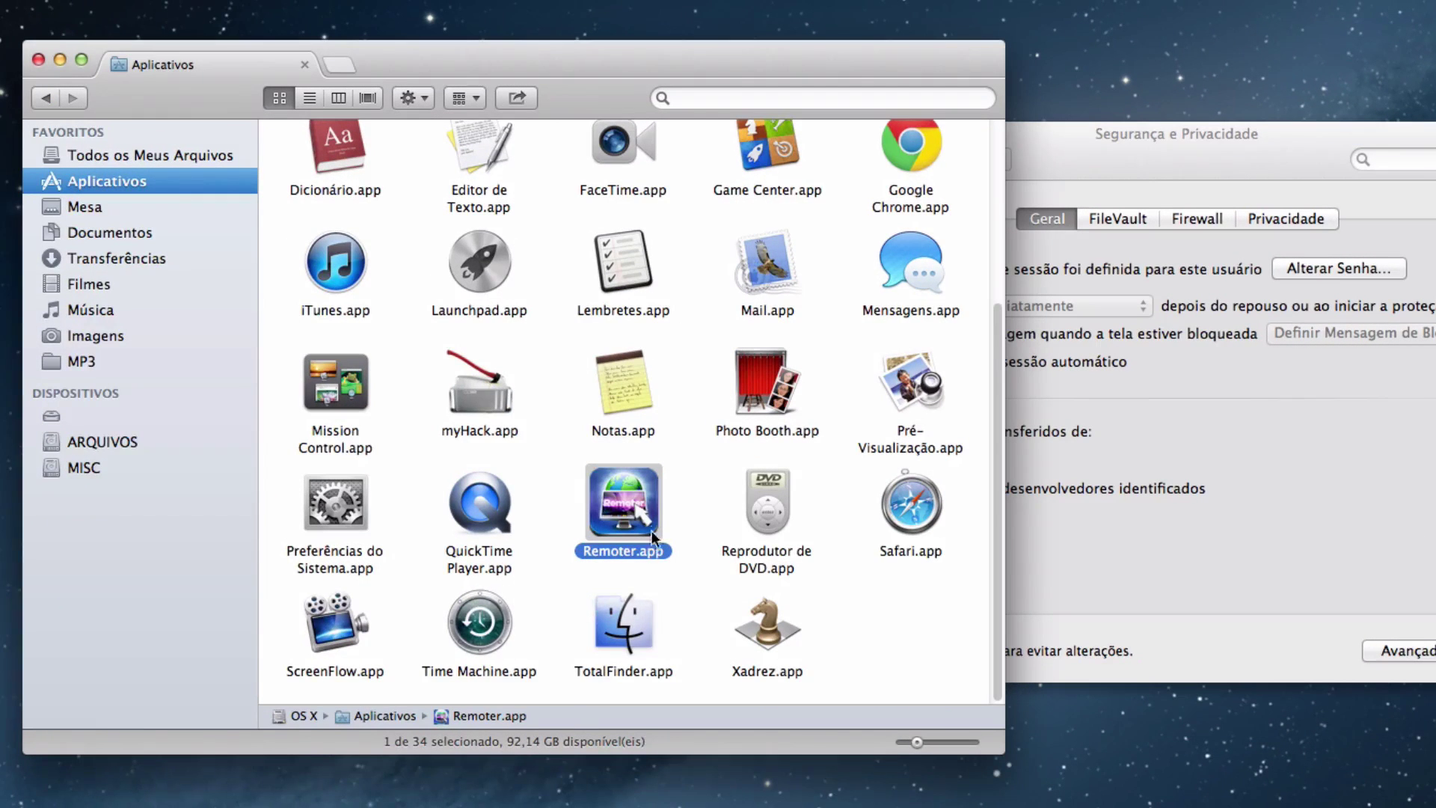
double_click(652, 513)
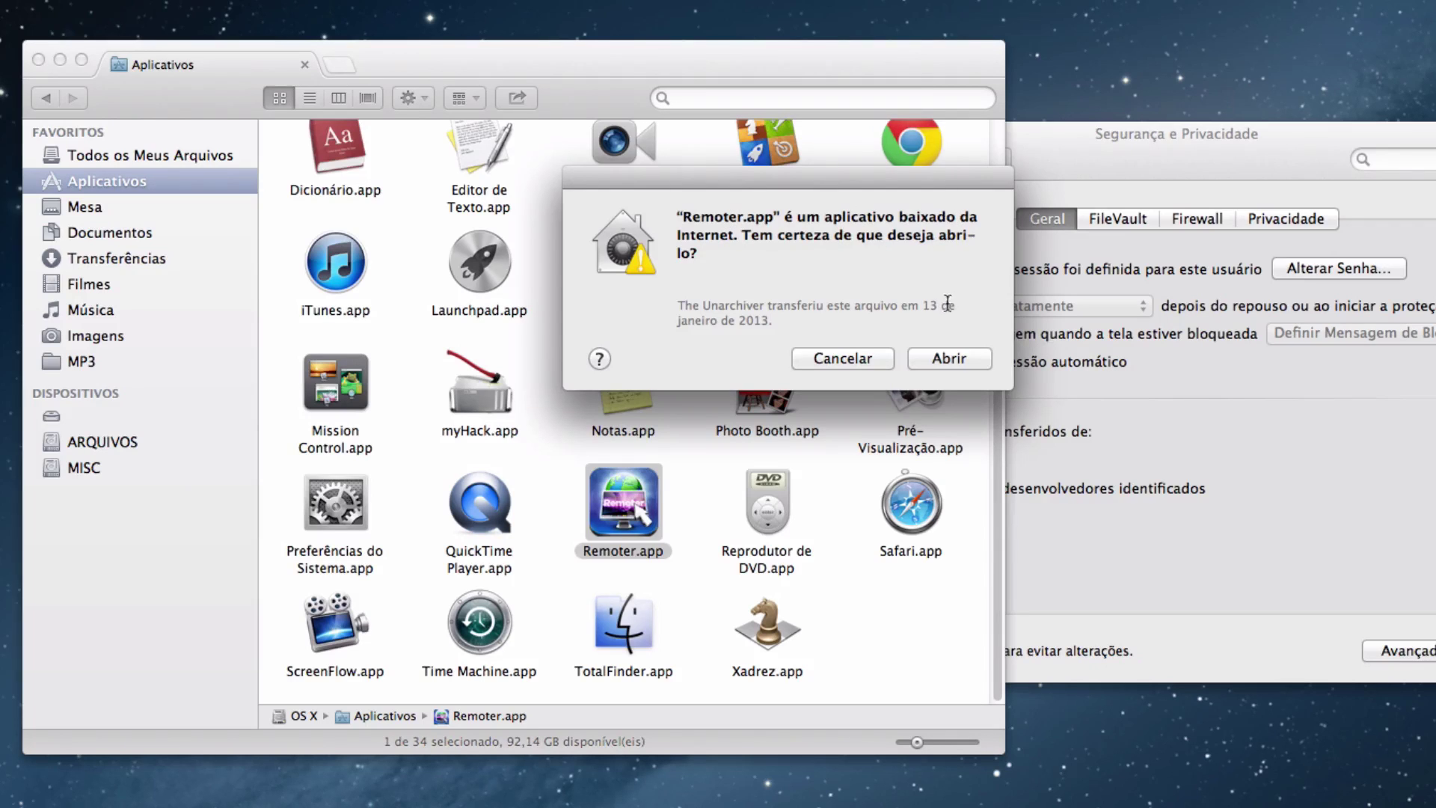
left_click(961, 360)
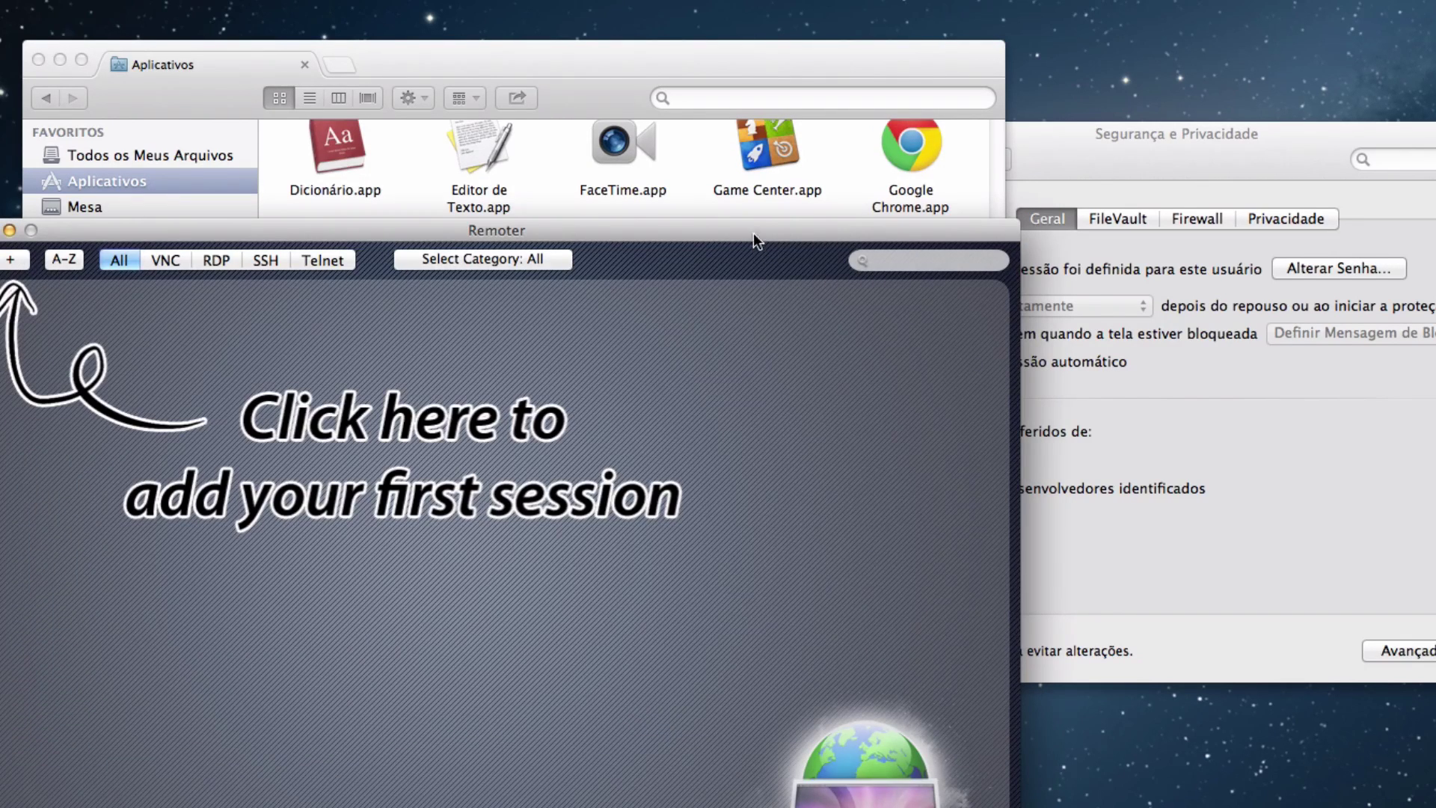
Move the Remoter window up, quit Remoter, and minimize the Aplicativos Finder window
left_click_drag(752, 232, 805, 73)
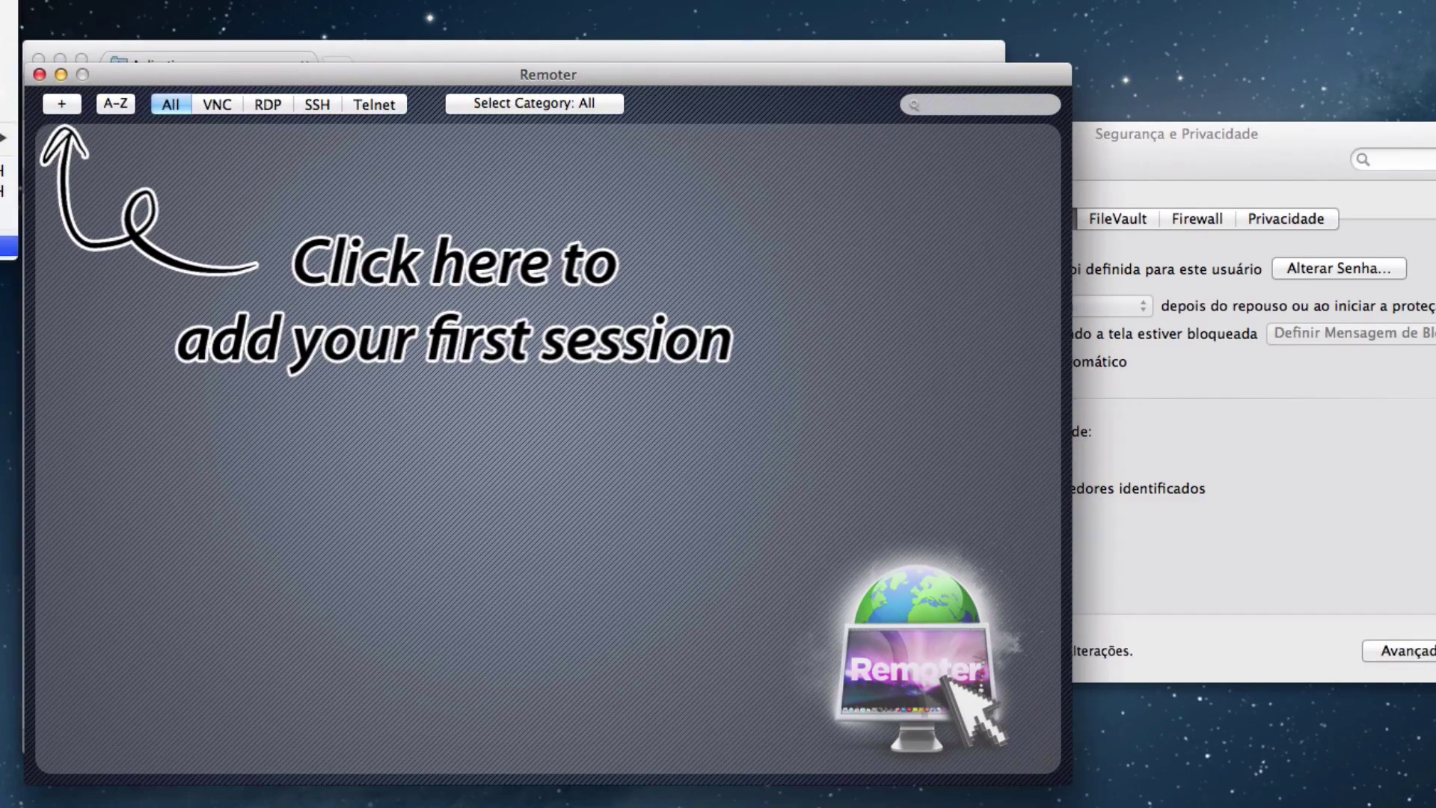
key("super+q")
left_click(60, 59)
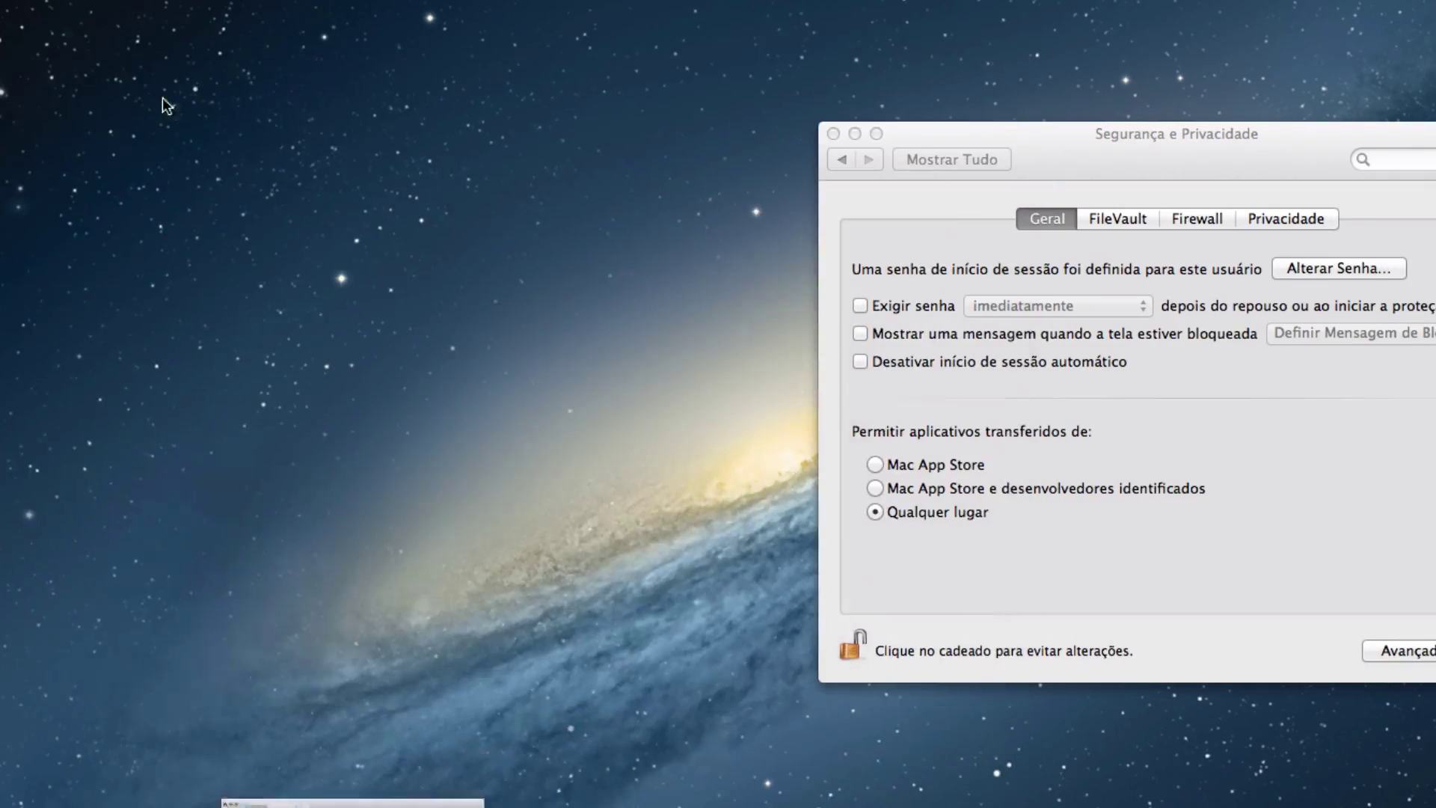
Return to the Segurança e Privacidade window and show its FileVault and Firewall settings
left_click(918, 533)
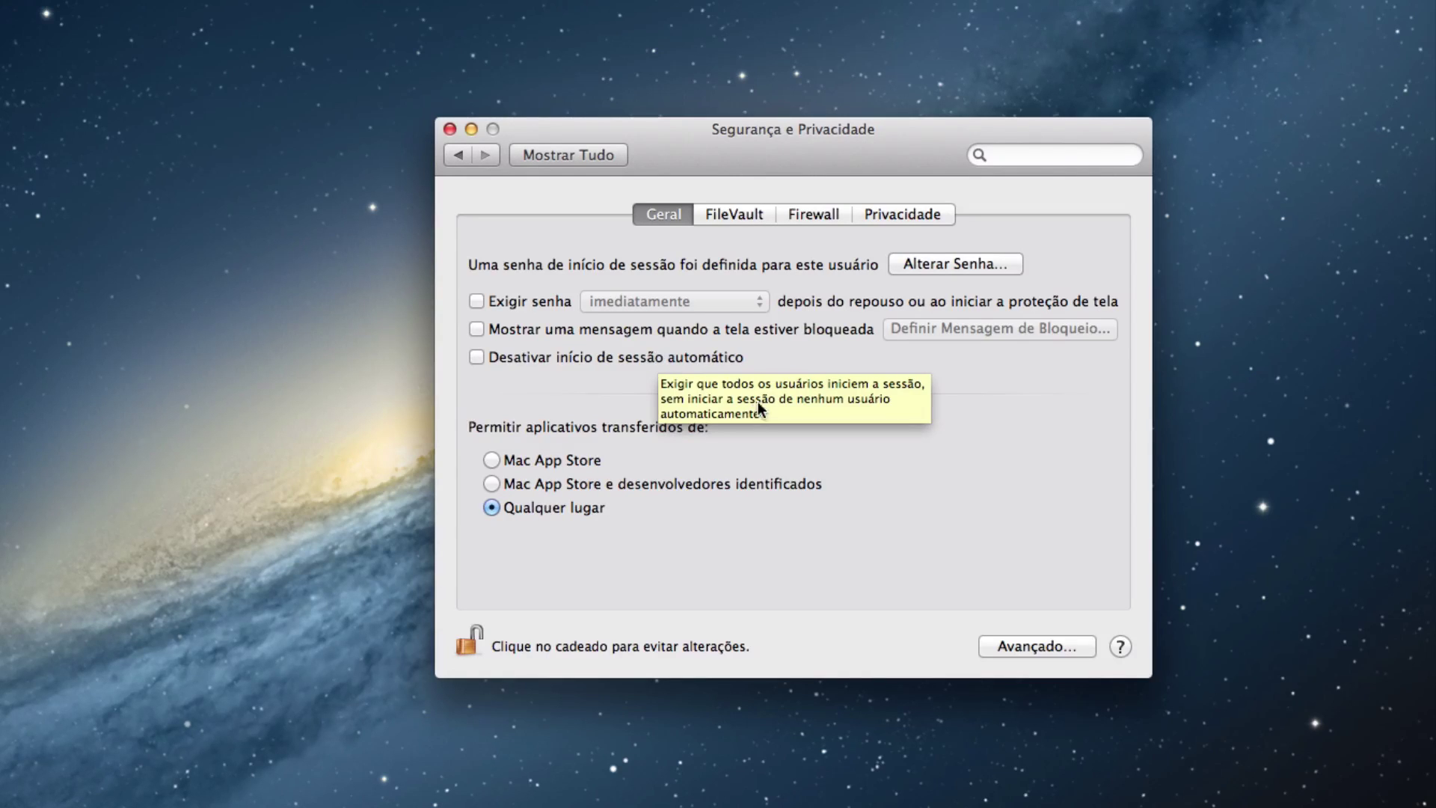
left_click(751, 216)
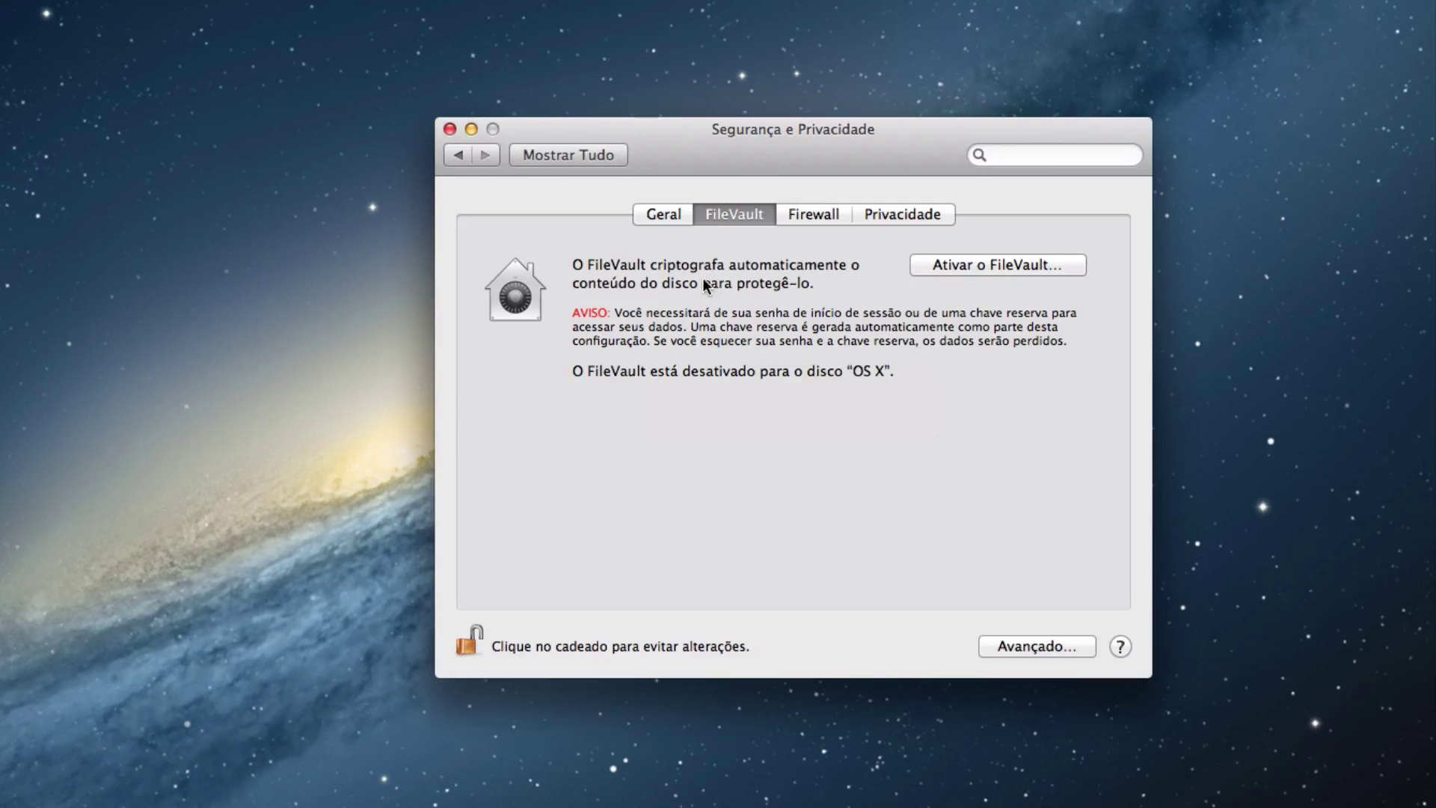
left_click(819, 213)
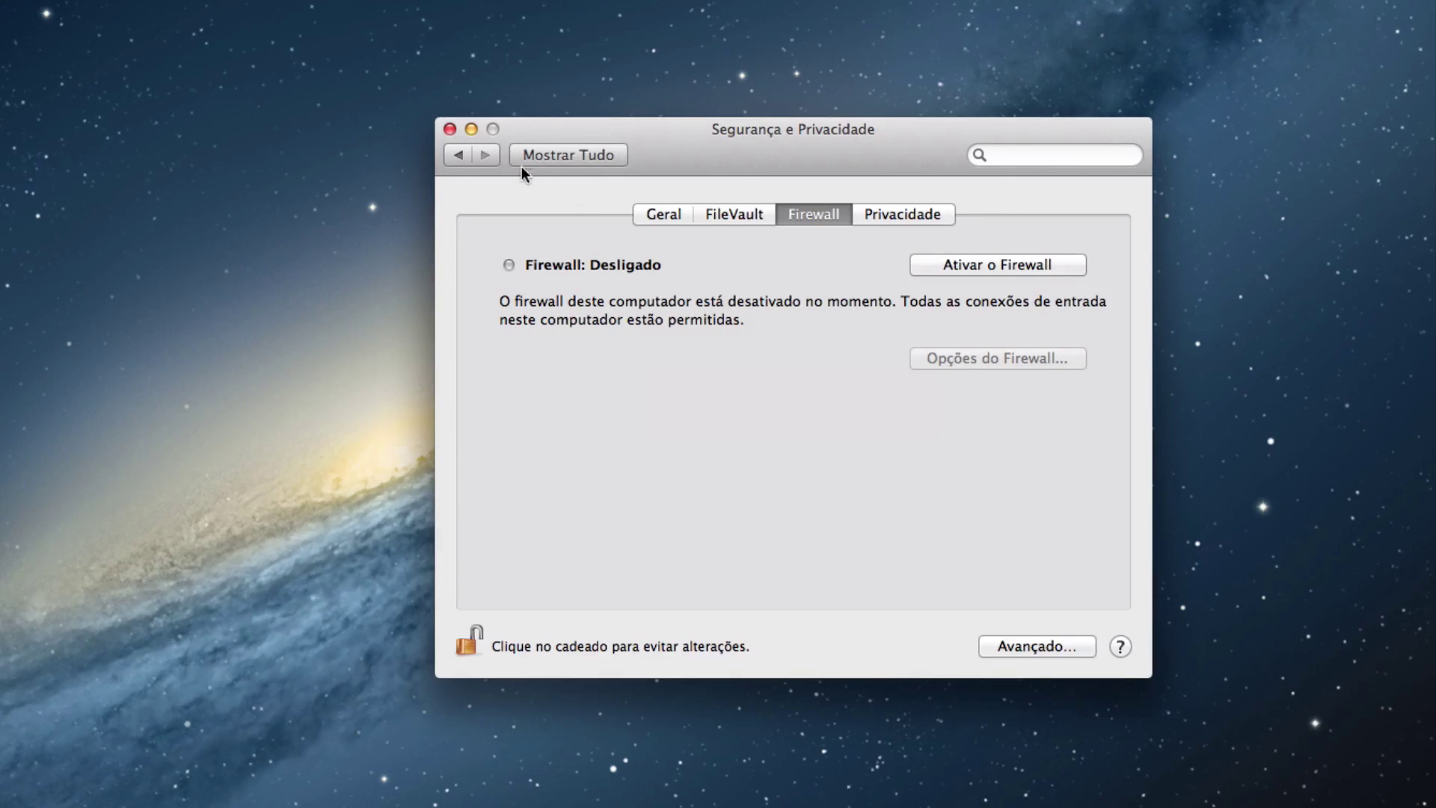
Go back to the preferences overview, show the Atalhos de Teclado section of Teclado, and reposition the window
left_click(459, 155)
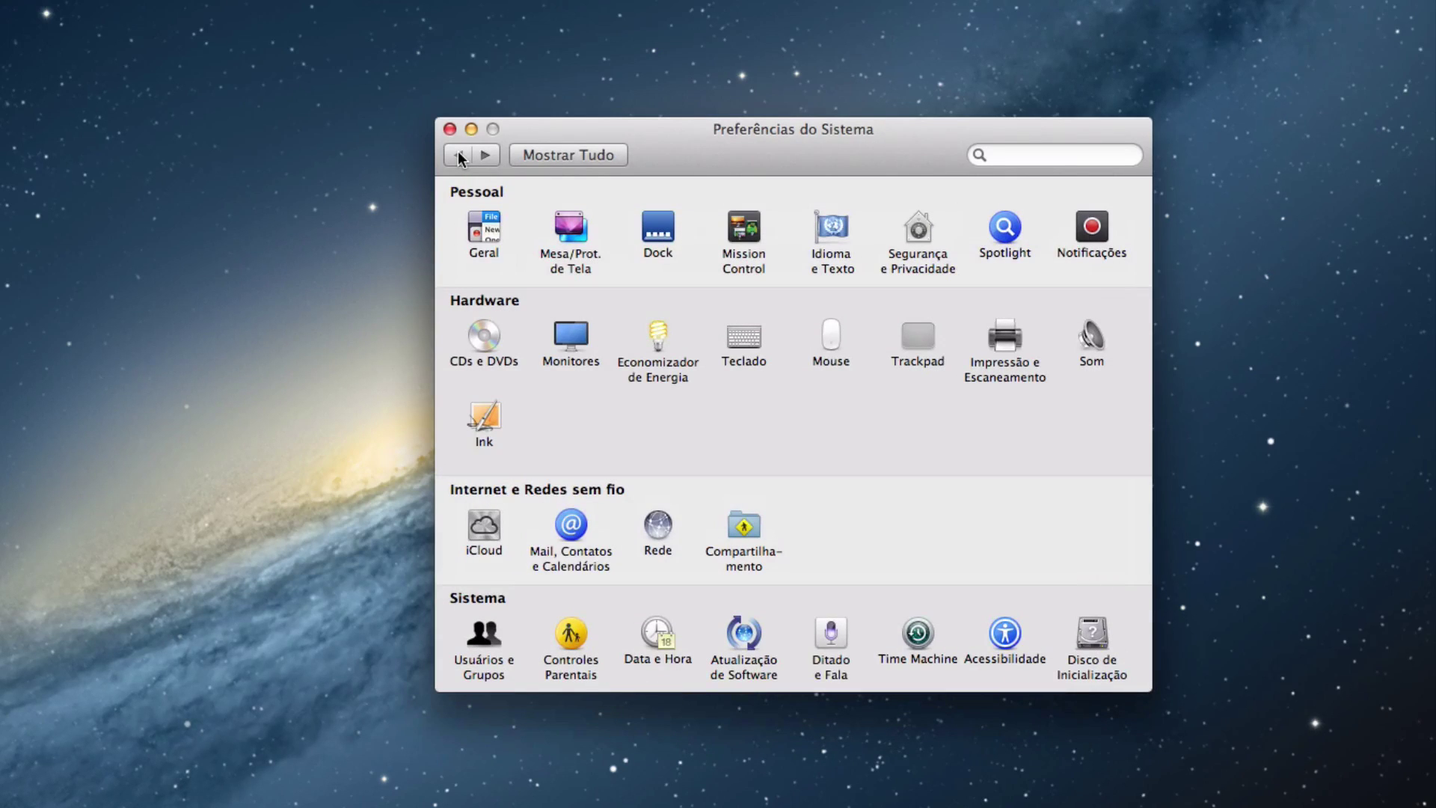
left_click(763, 343)
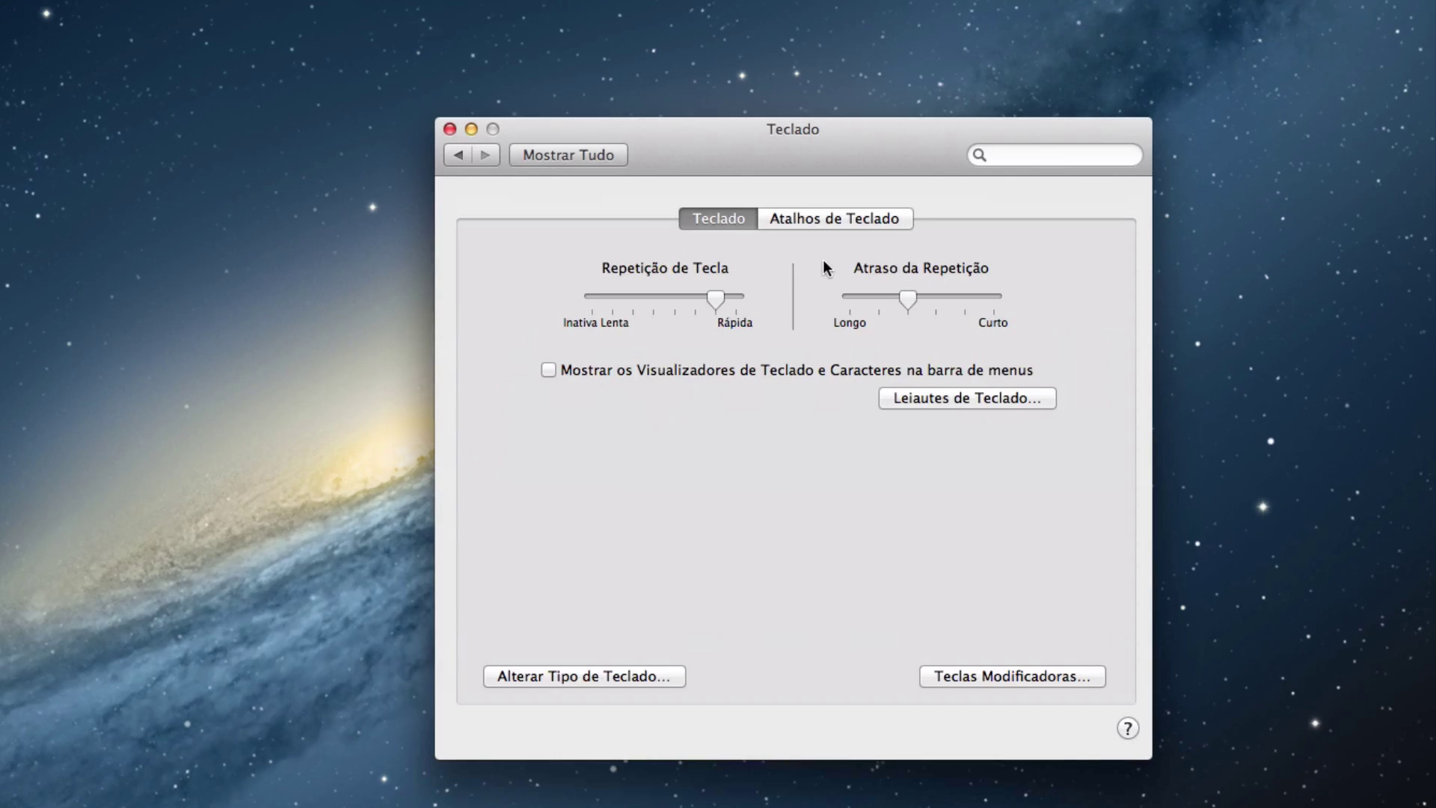
left_click(844, 226)
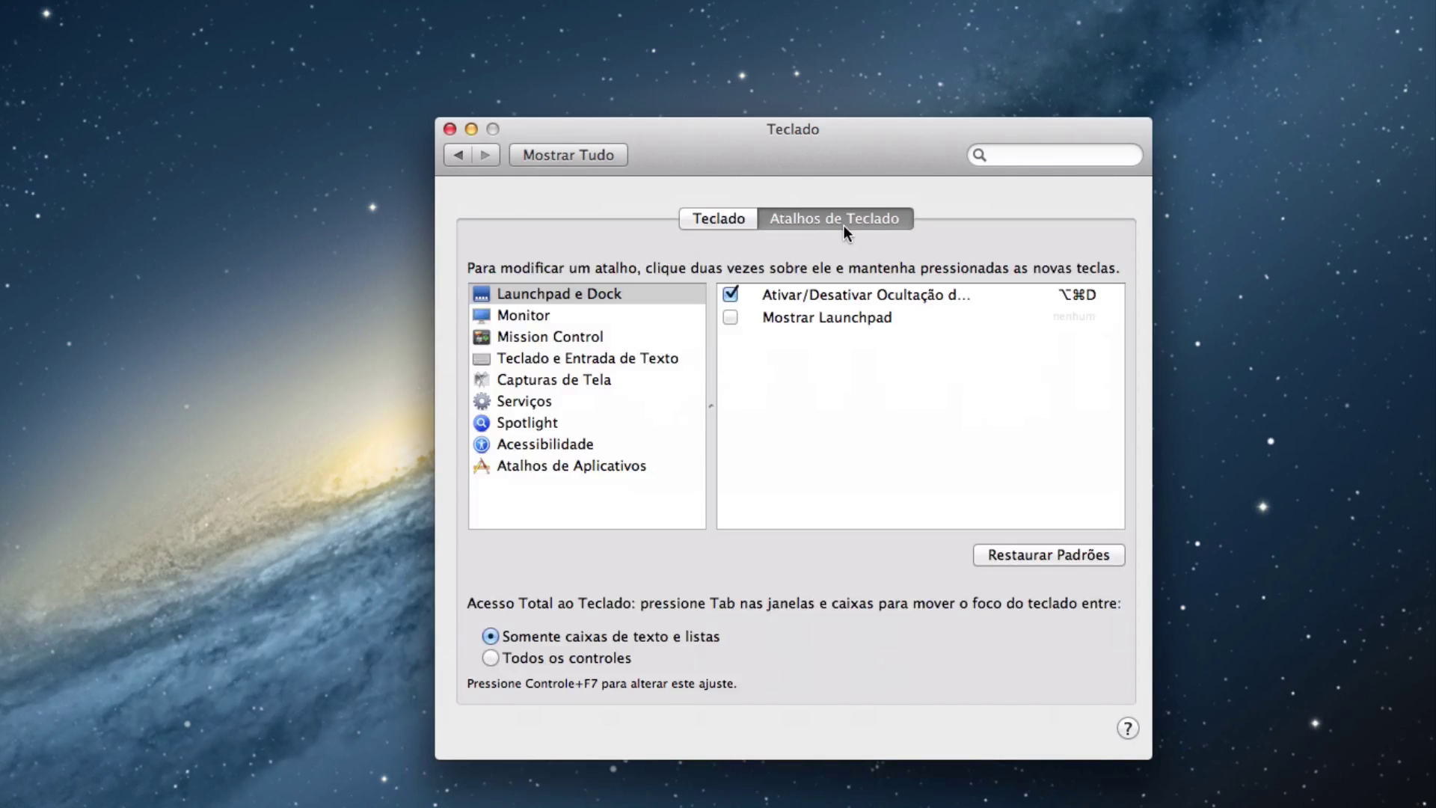
left_click_drag(847, 128, 495, 109)
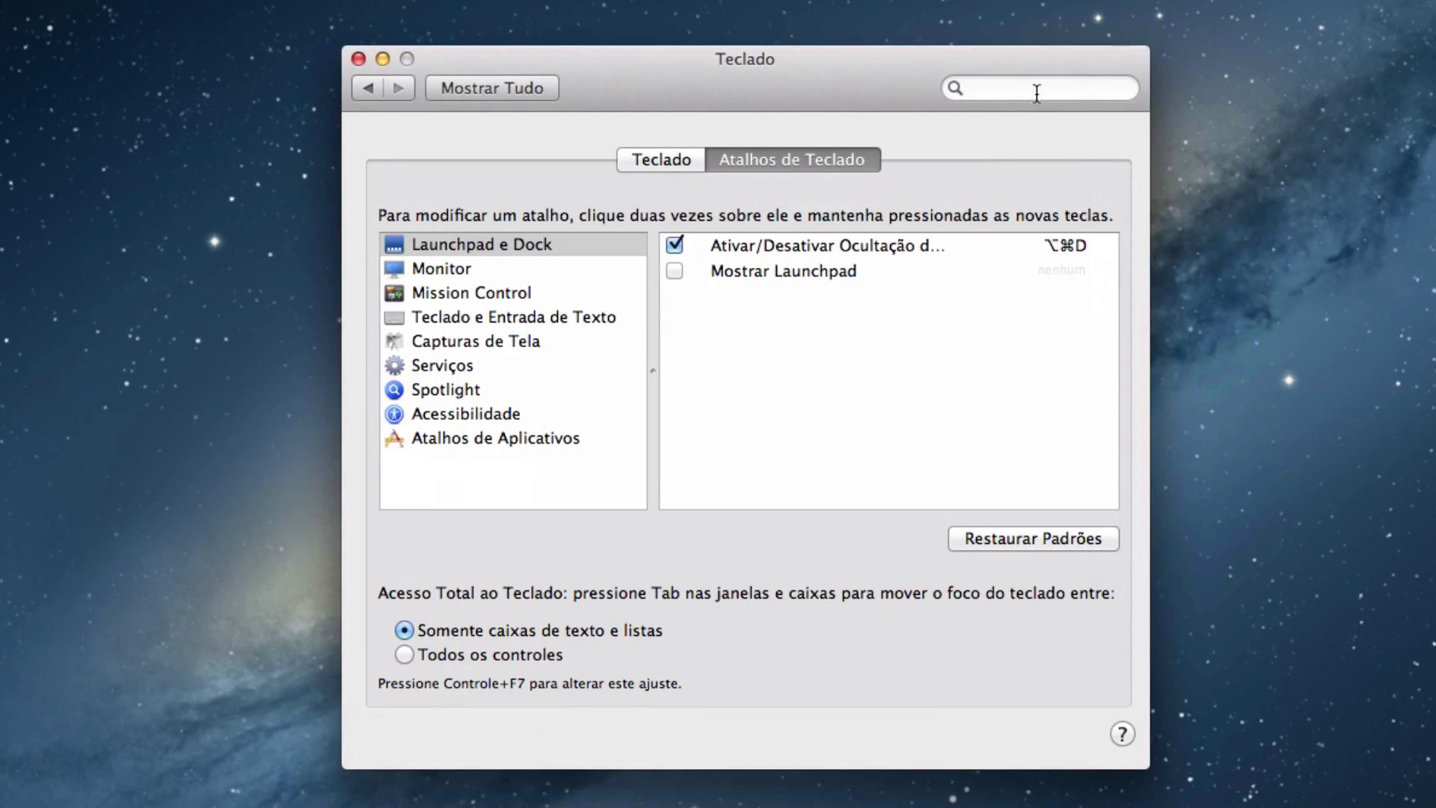
Cycle the keyboard focus between the search field and the shortcut category list using Somente caixas de texto e listas
left_click(1004, 87)
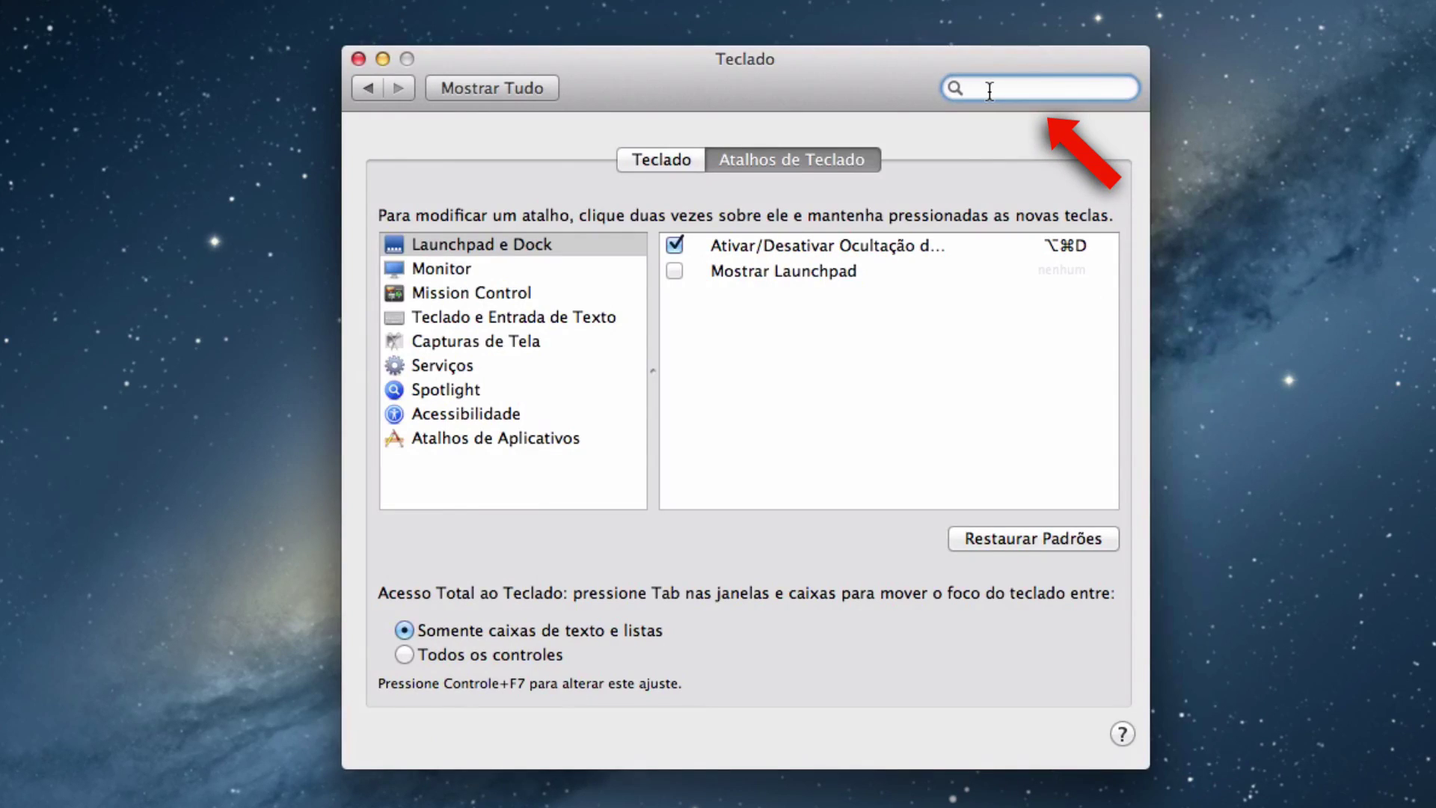
left_click(629, 243)
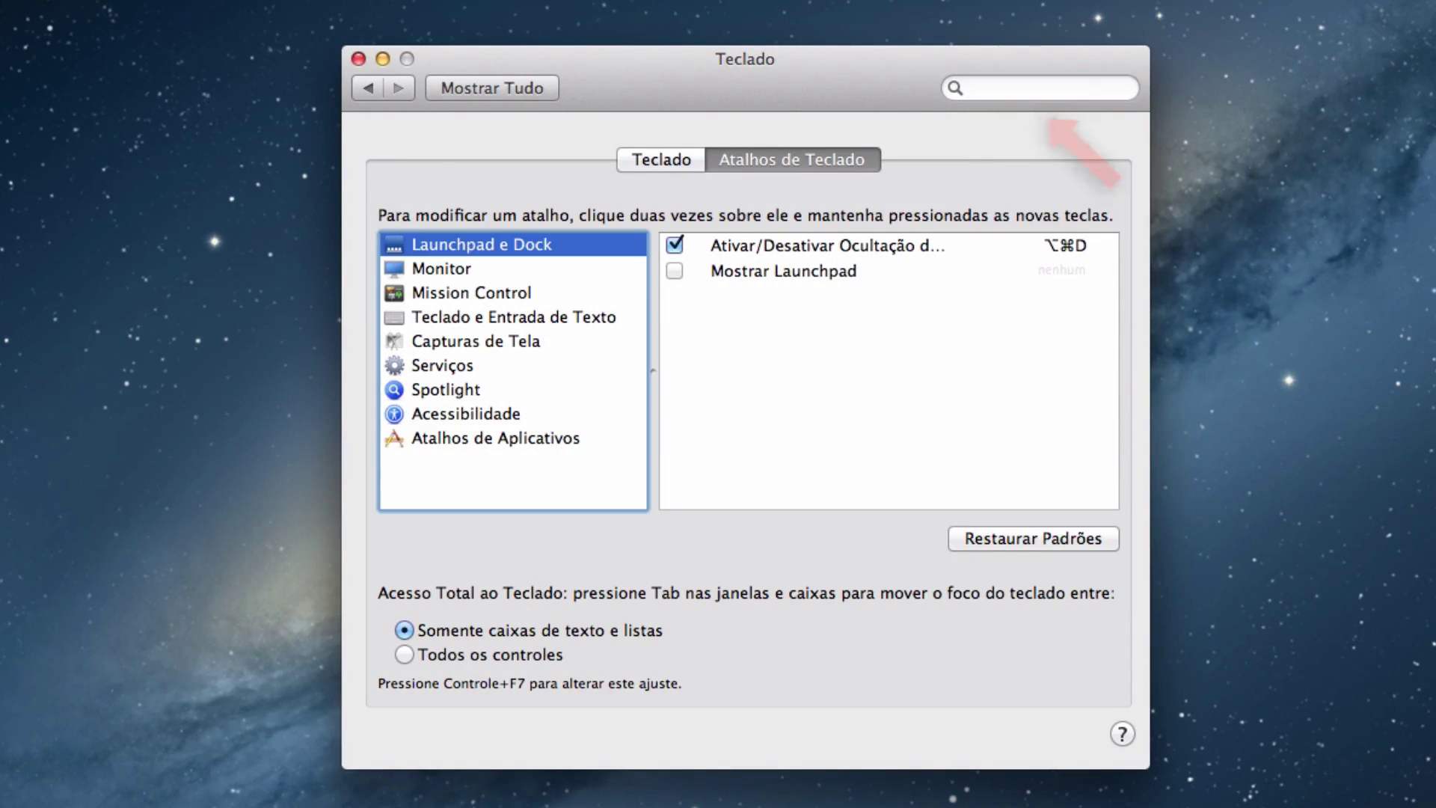
key("Tab")
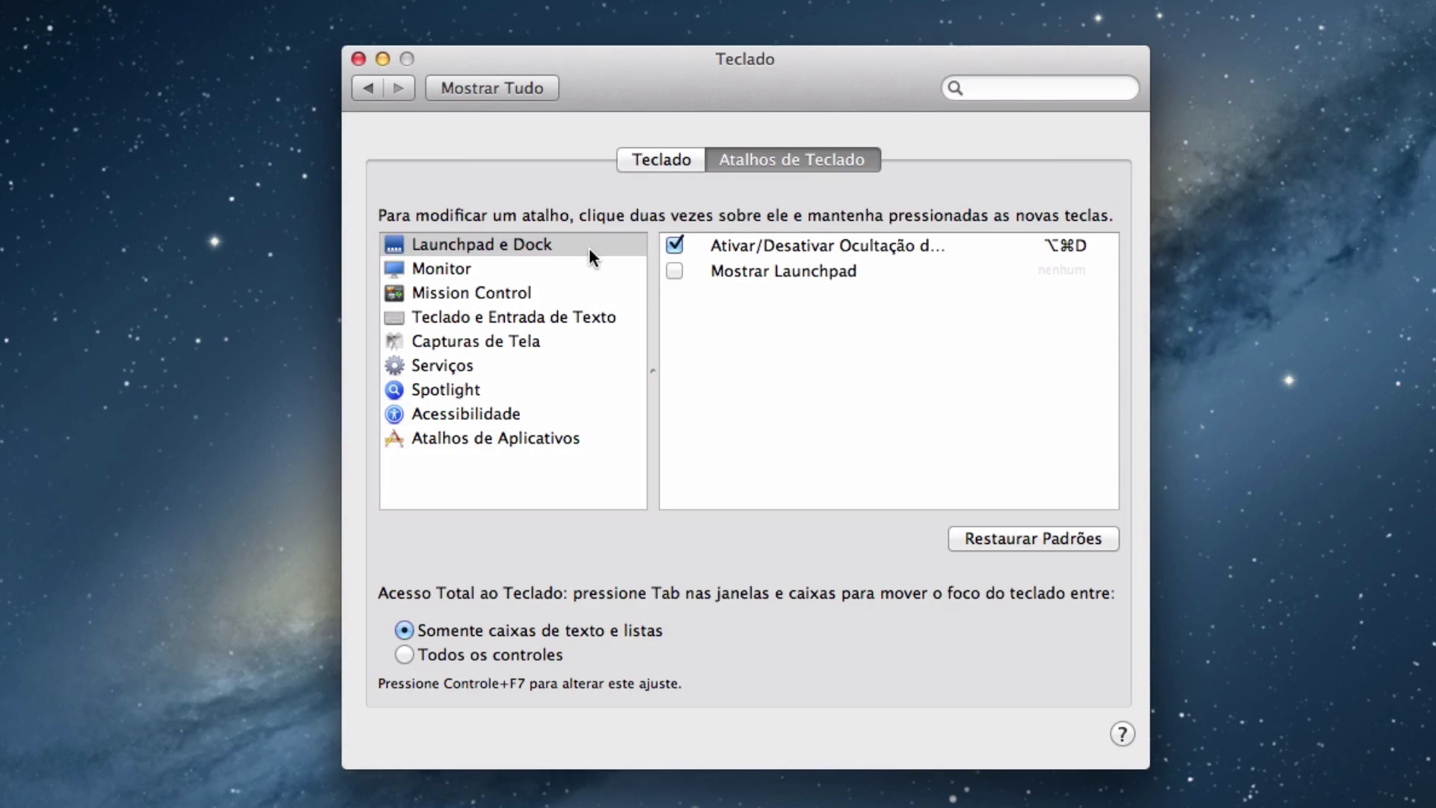
key("Tab")
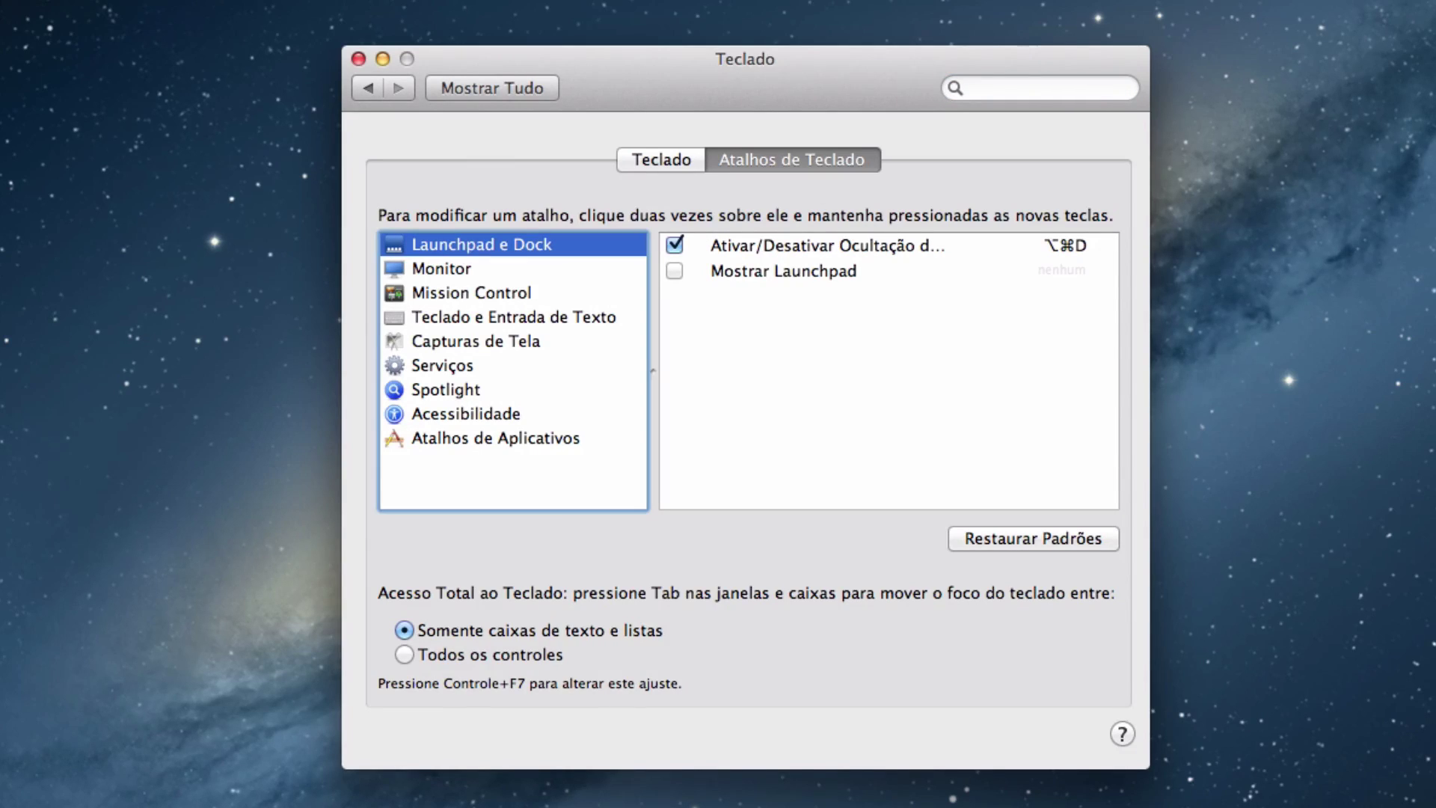
key("Tab")
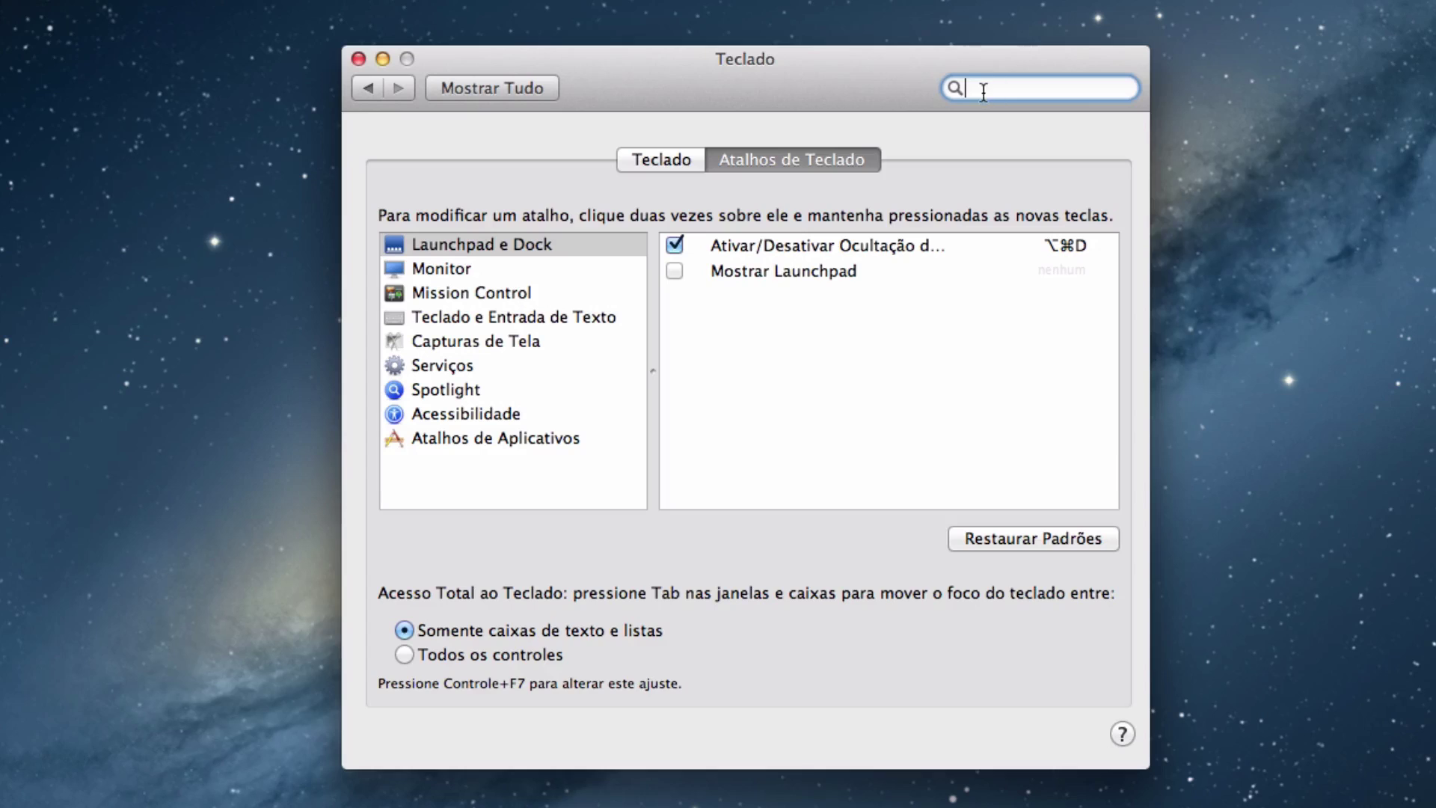
key("Tab")
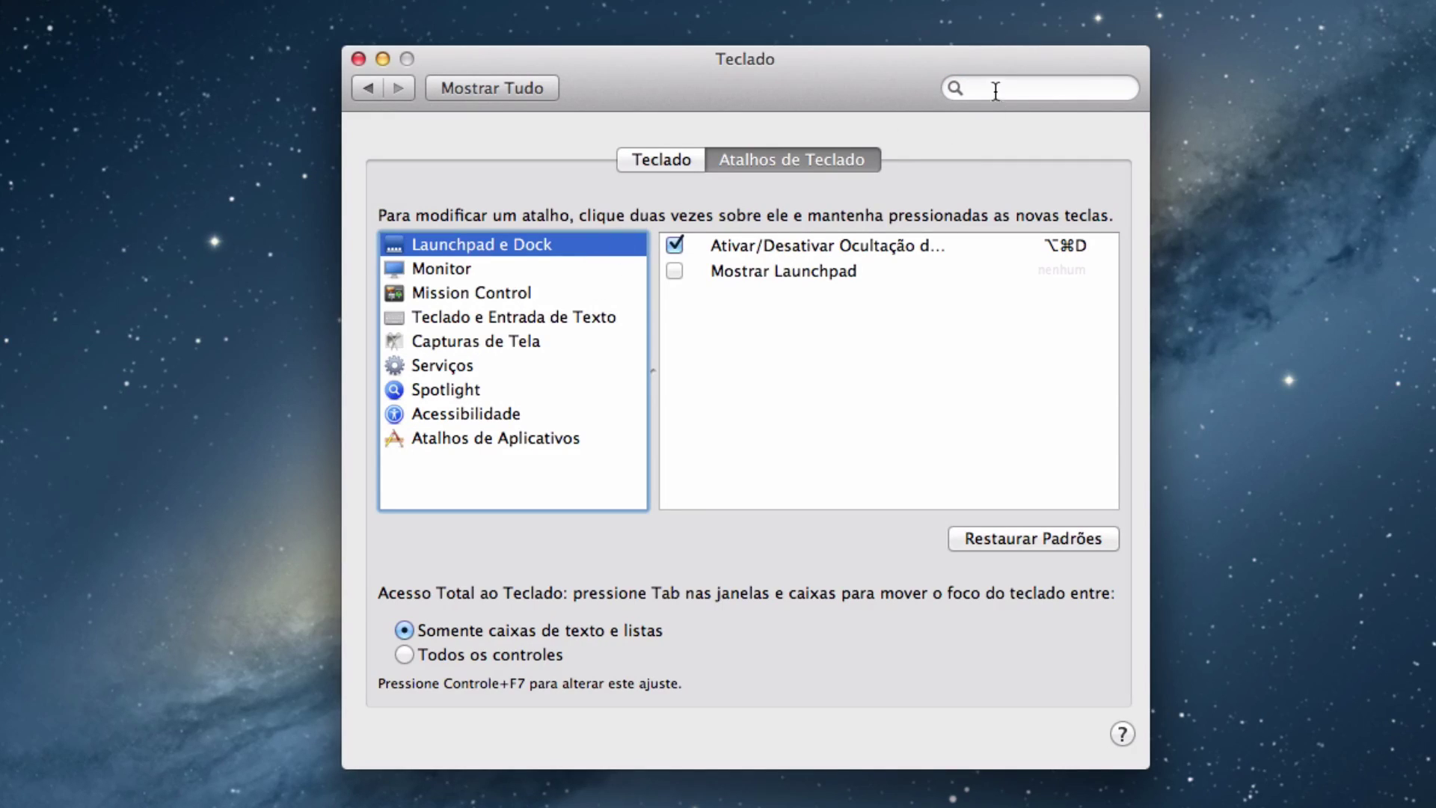
key("Tab")
key("Tab")
Set Acesso Total ao Teclado to Todos os controles and cycle the keyboard focus through all the controls of the Teclado window
left_click(981, 89)
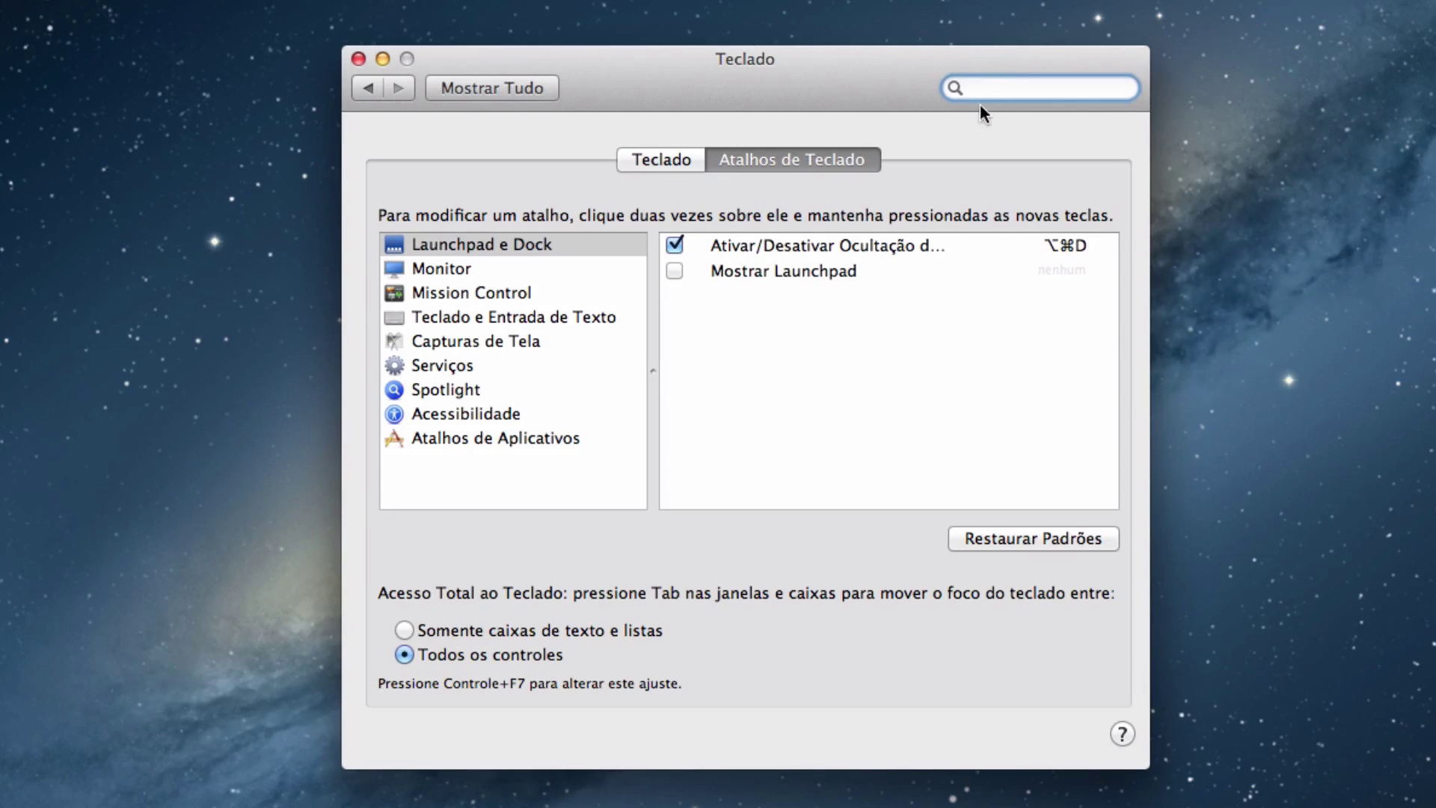
key("Tab")
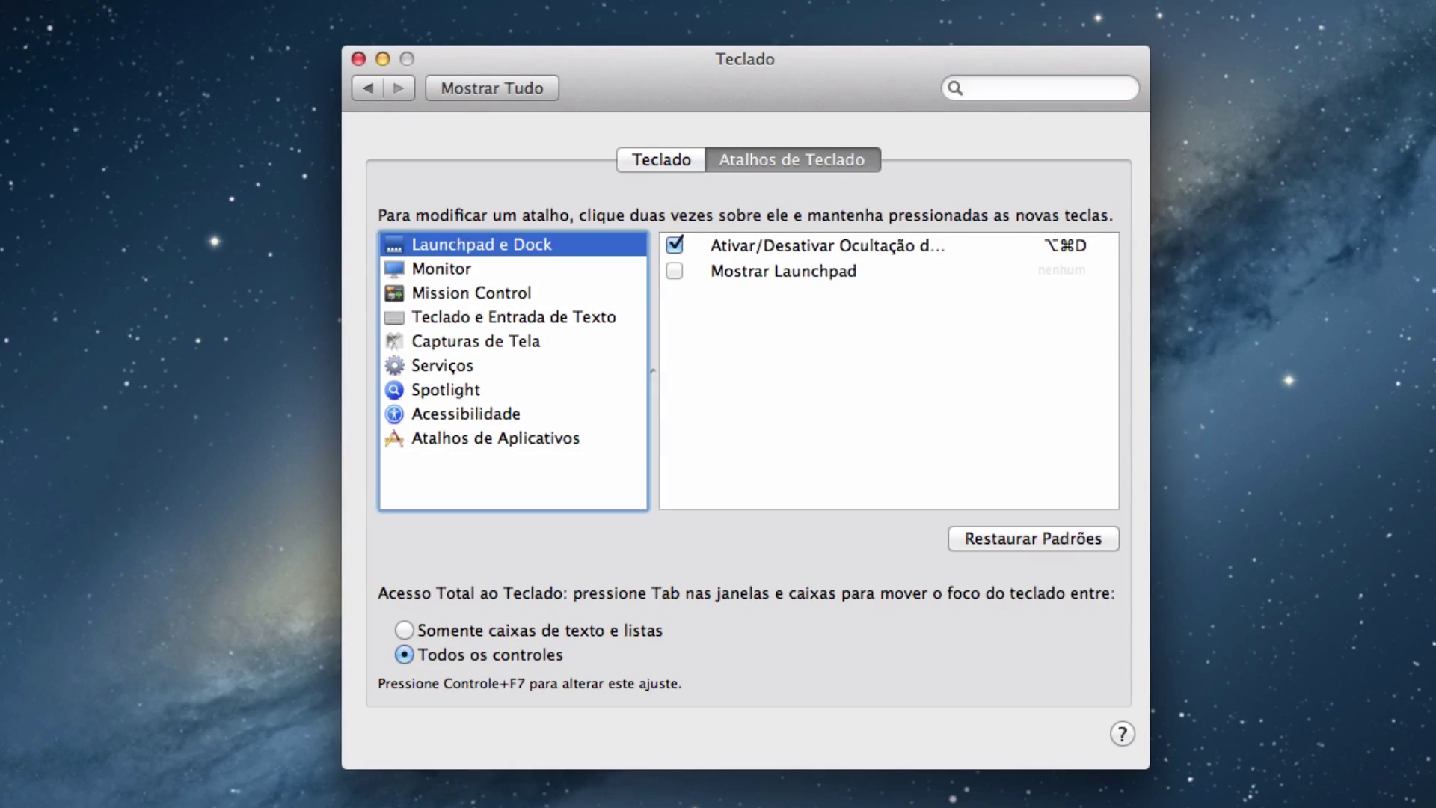
key("Tab")
key("Tab")
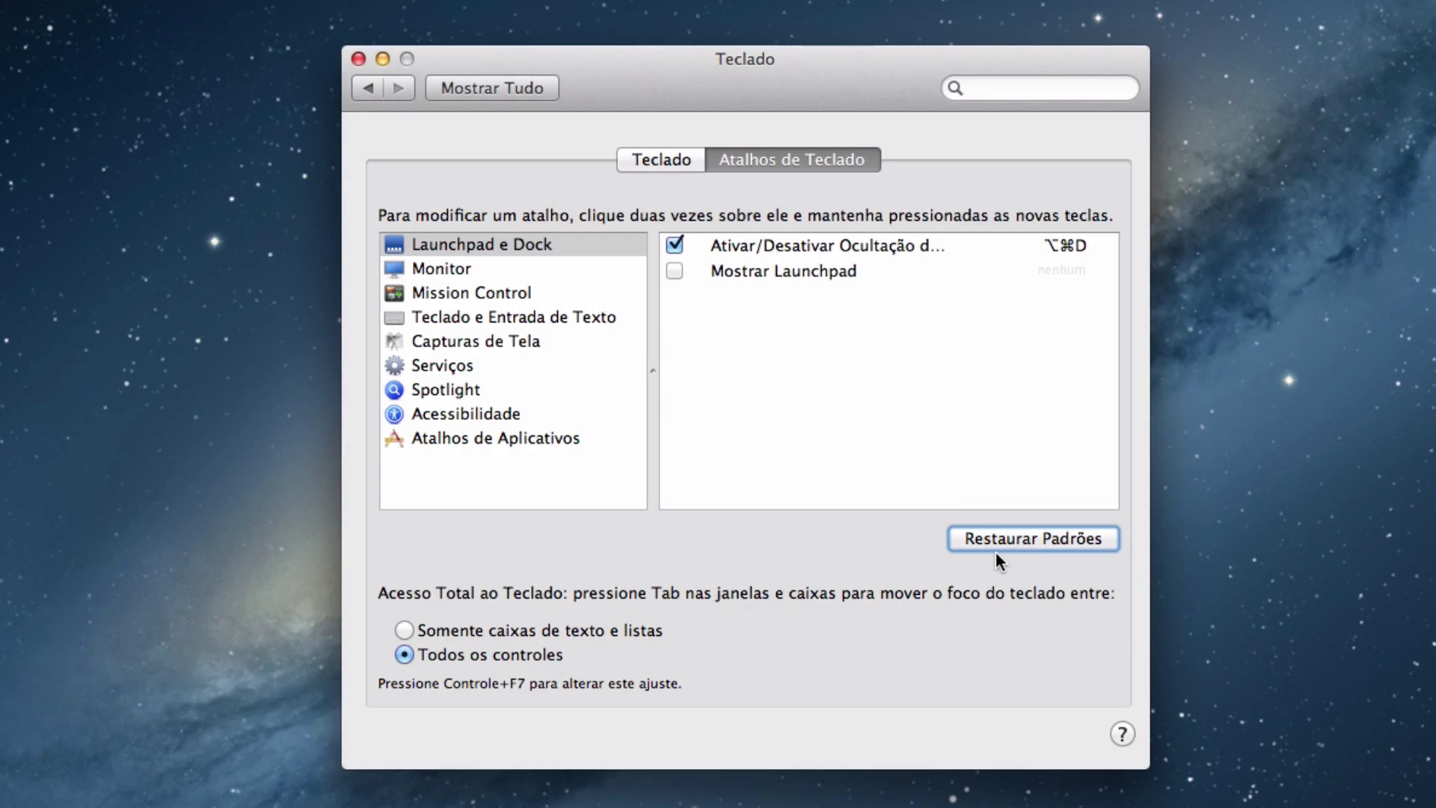
key("Tab")
key("Tab")
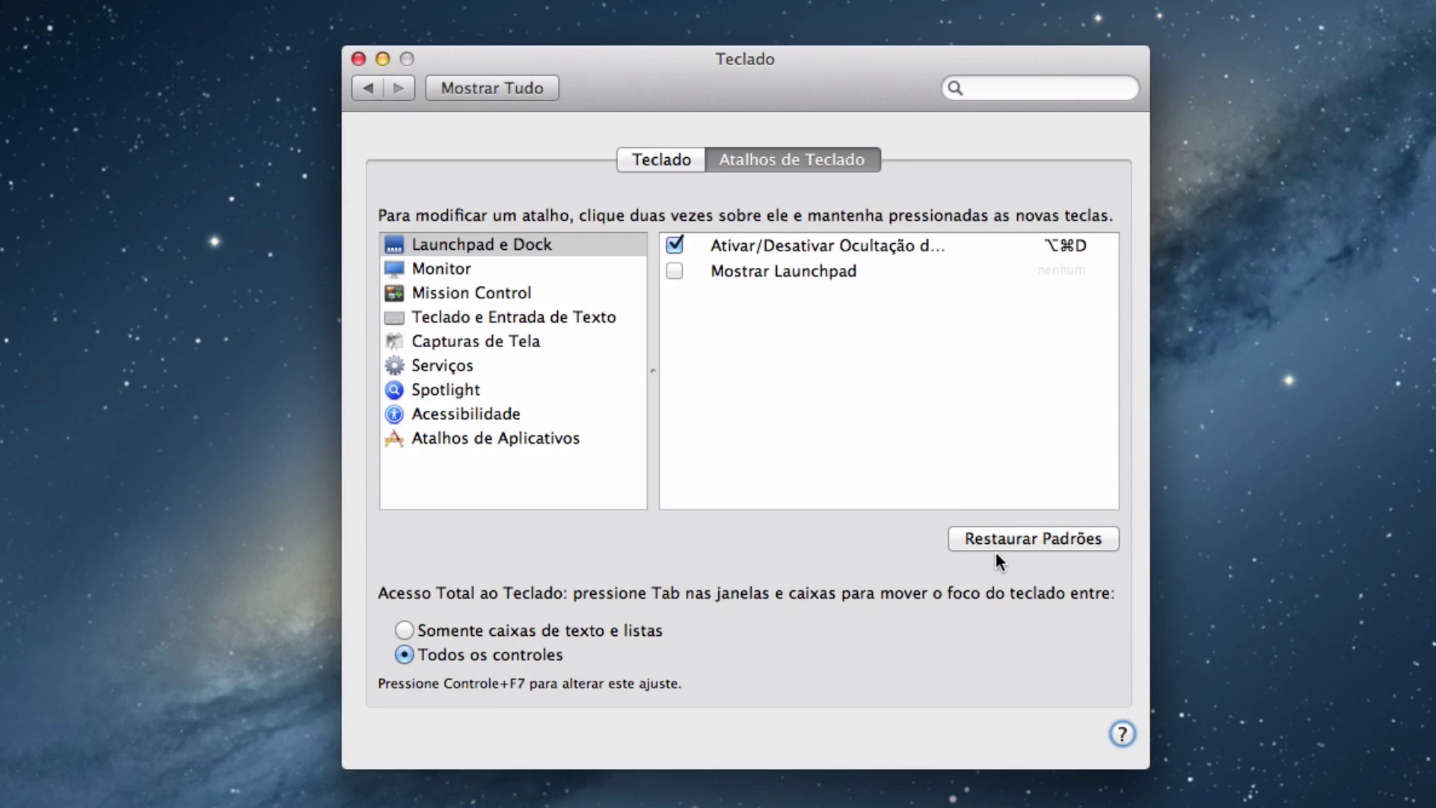
key("Tab")
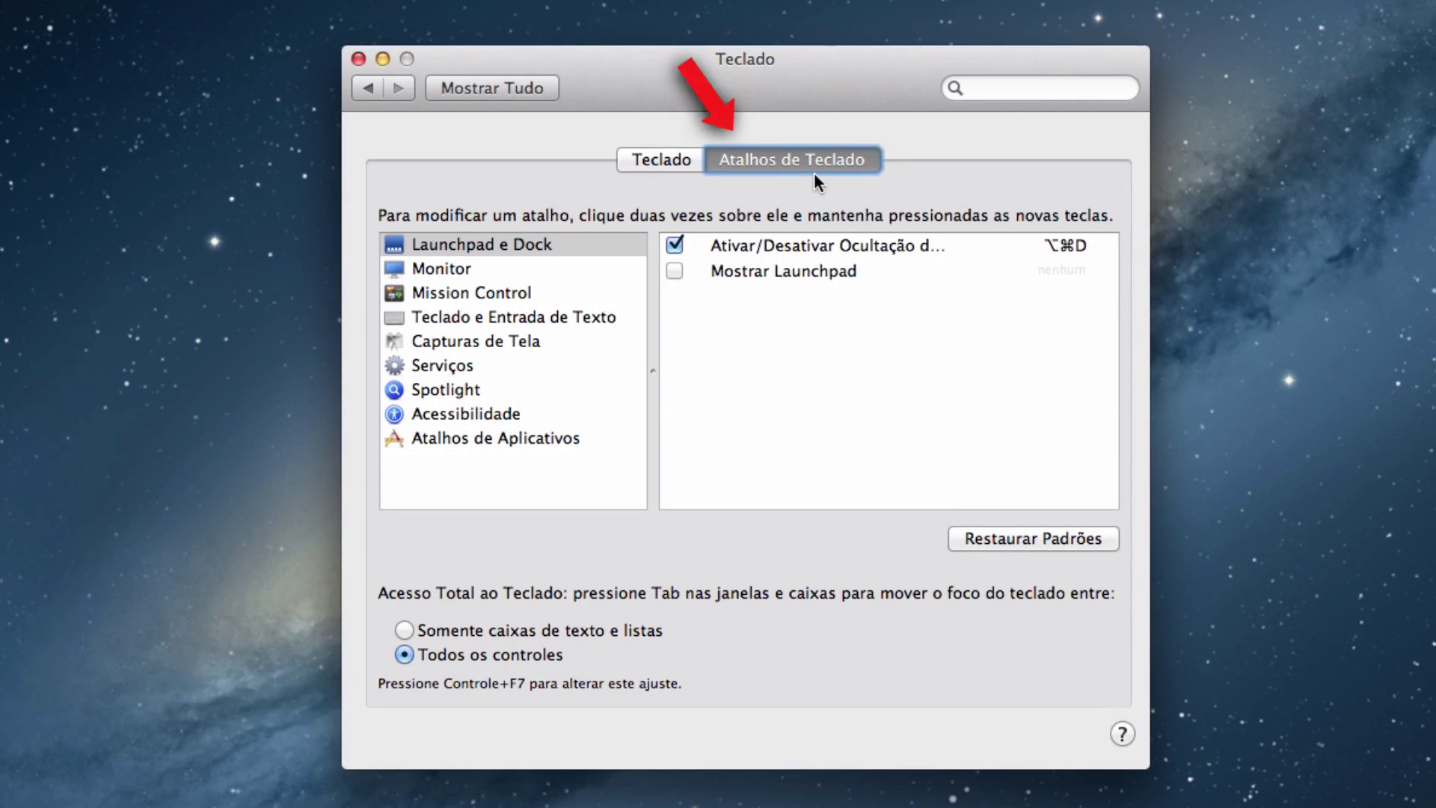
key("Tab")
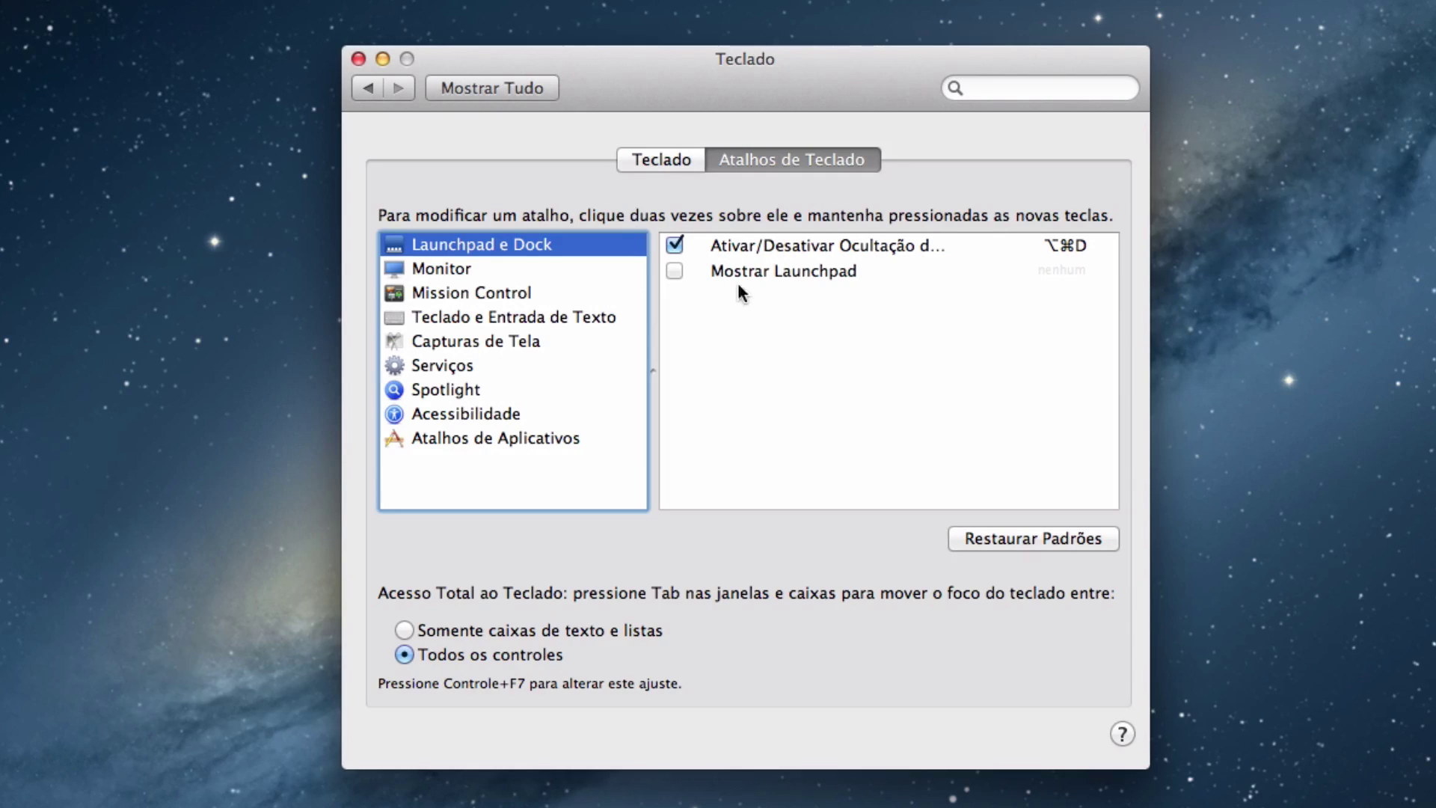
left_click(749, 383)
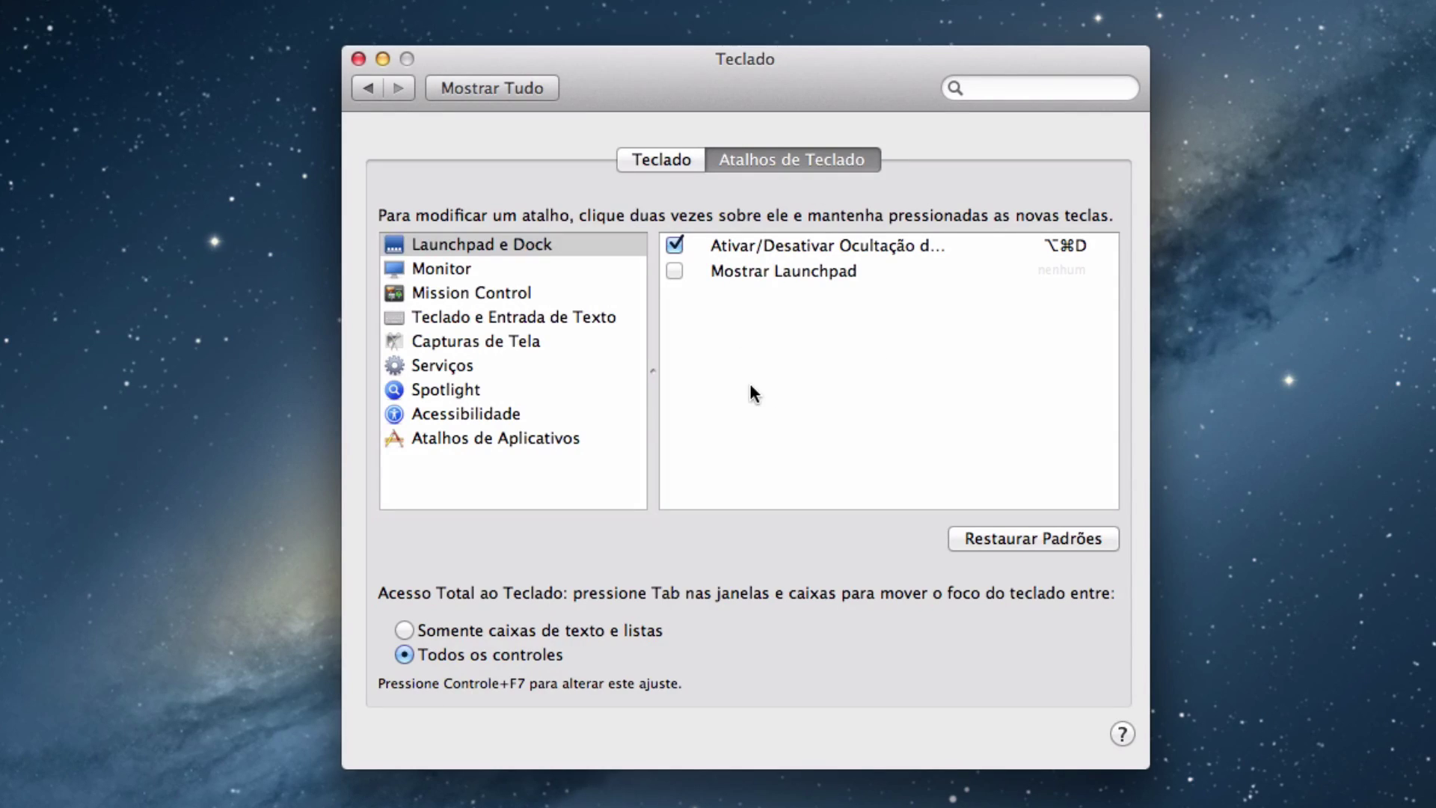
key("Tab")
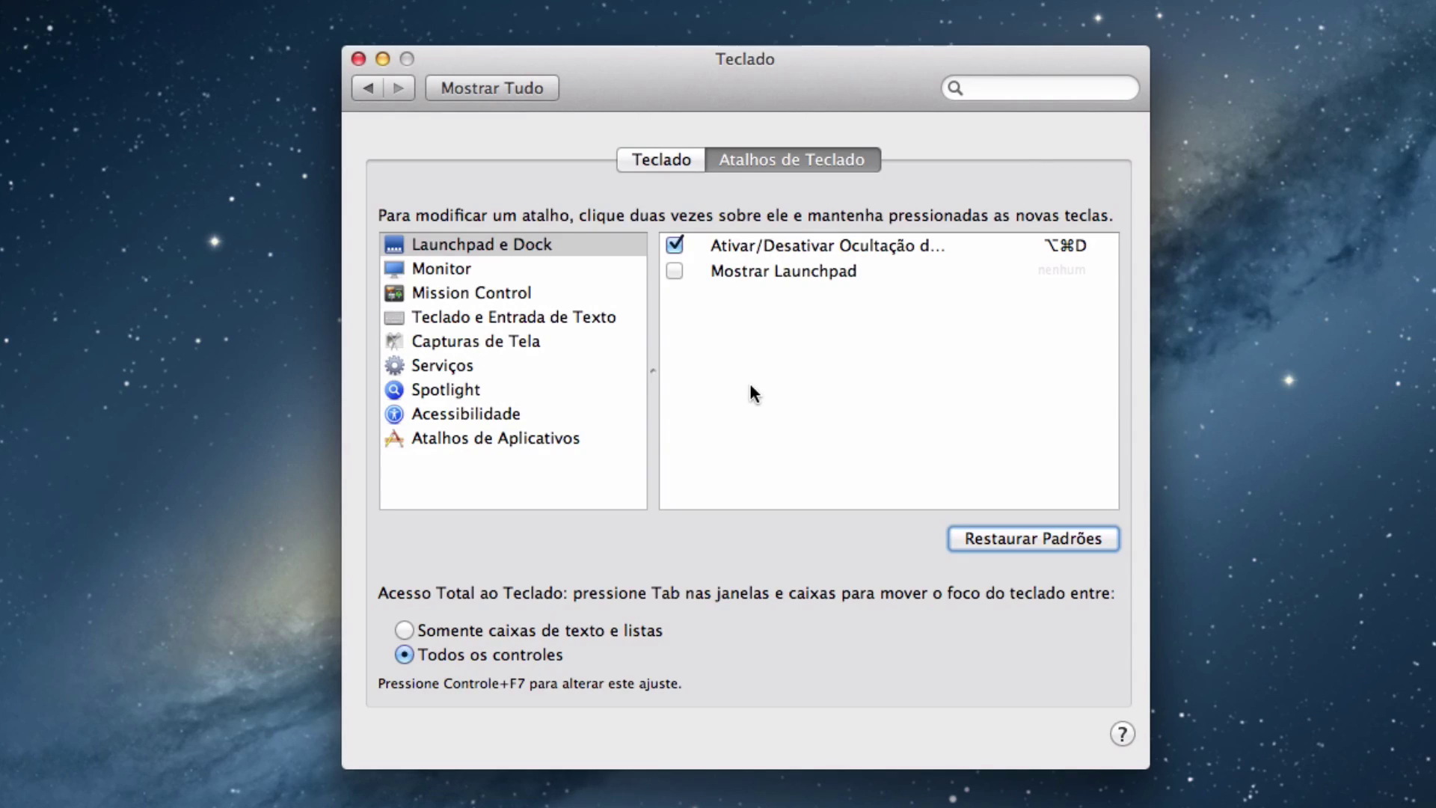
Bring up the shutdown dialog, cycle the keyboard focus through its checkbox and buttons, and cancel it
key("ctrl+XF86Eject")
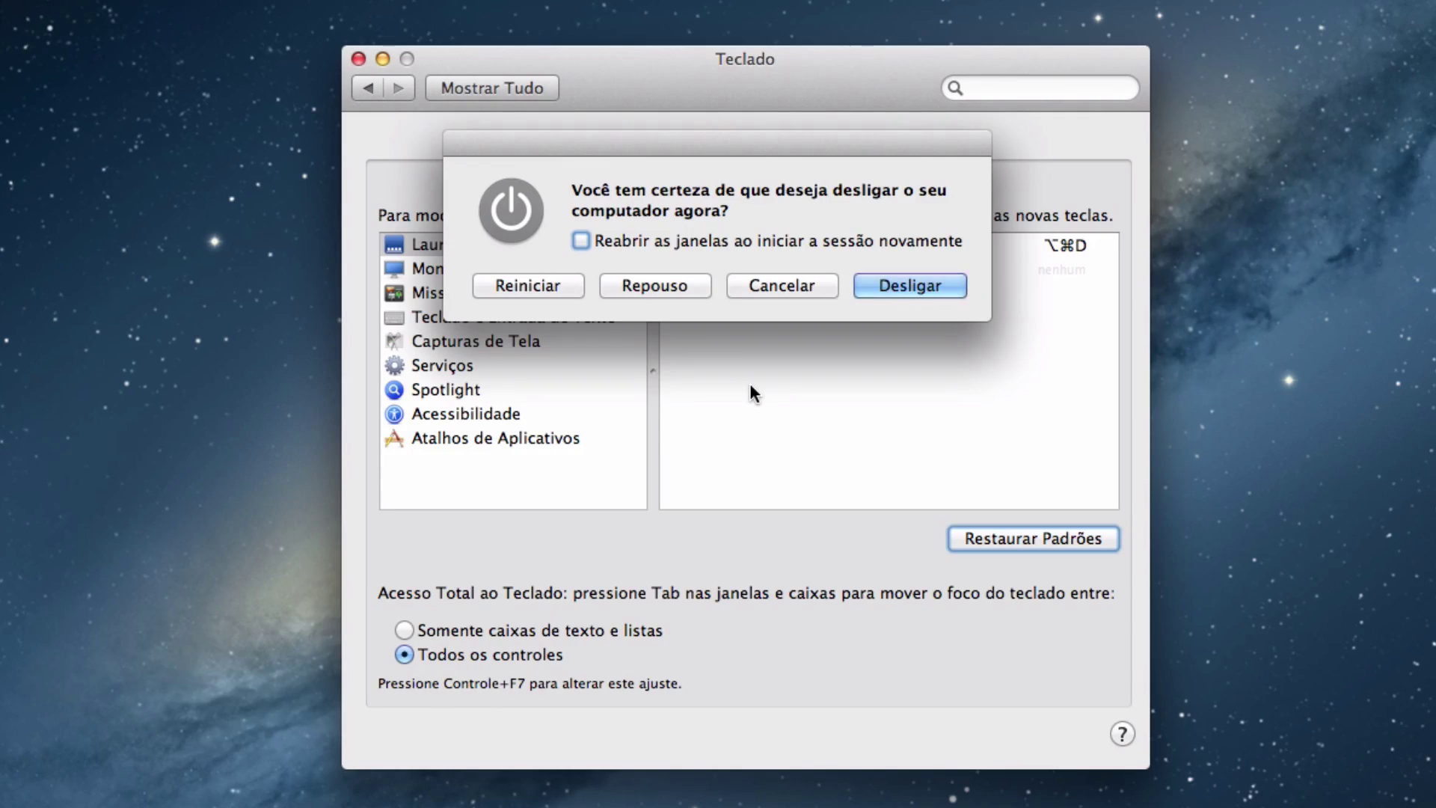
key("Tab")
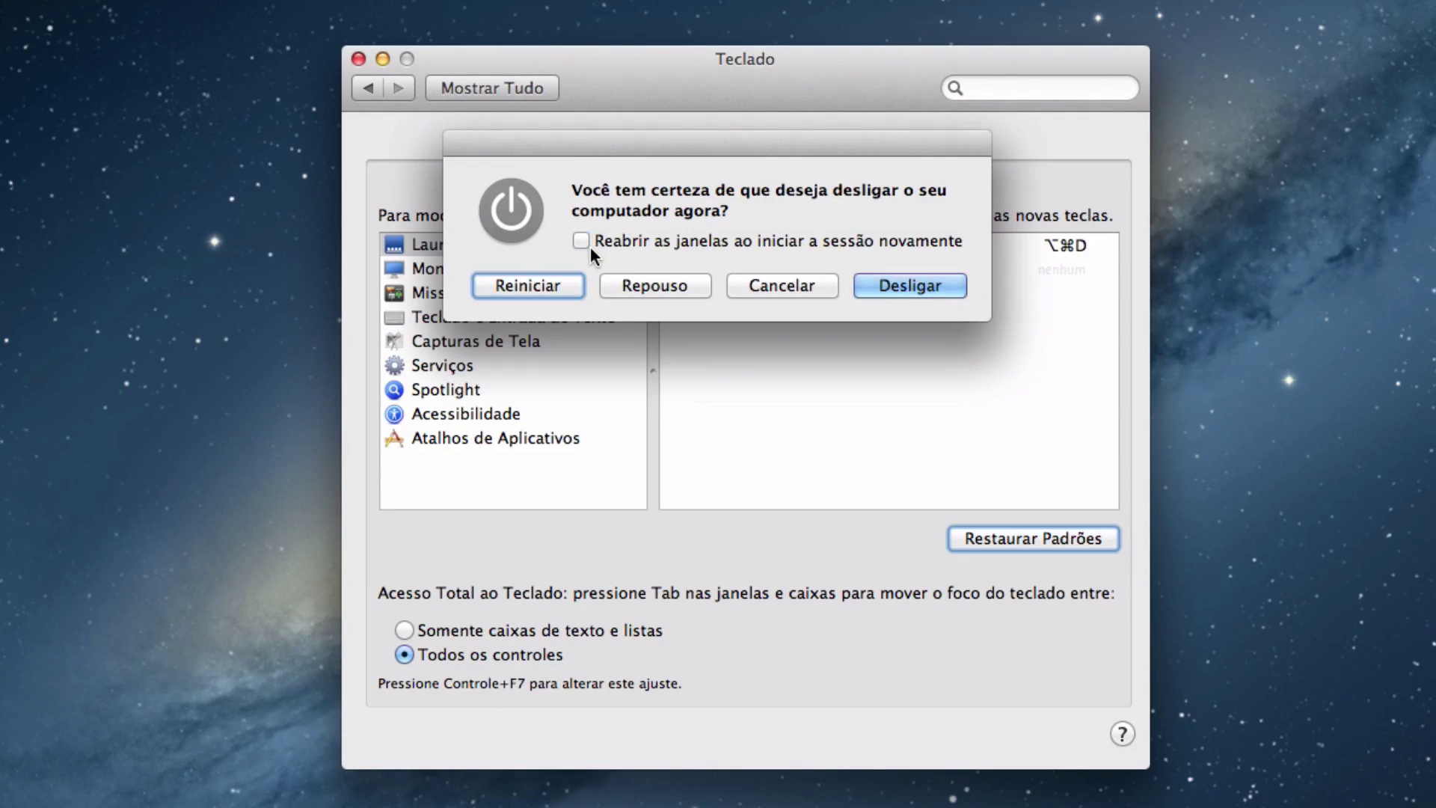
key("Tab")
key("Tab")
key("Tab")
key("Tab")
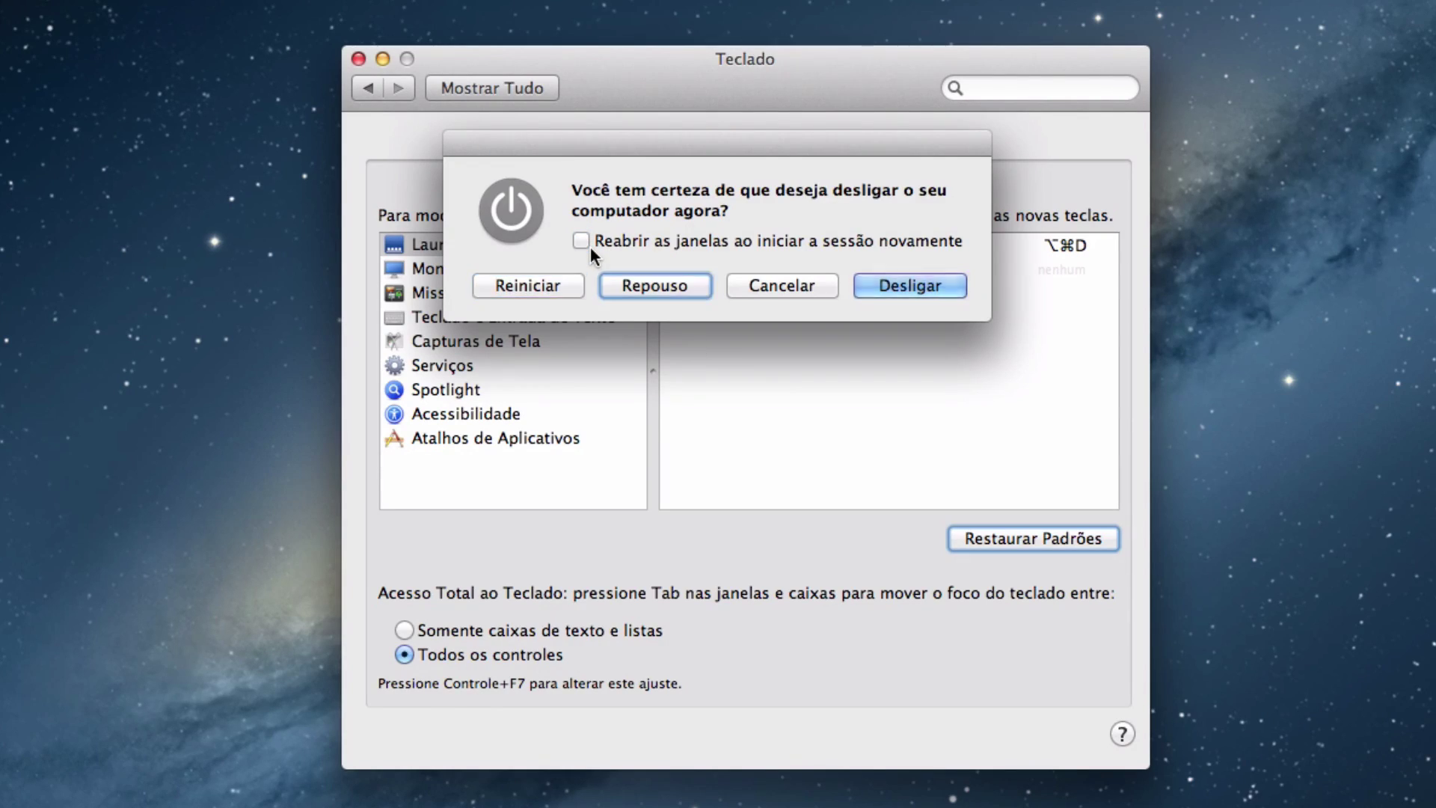
key("Tab")
key("Tab")
key("Tab")
key("Tab")
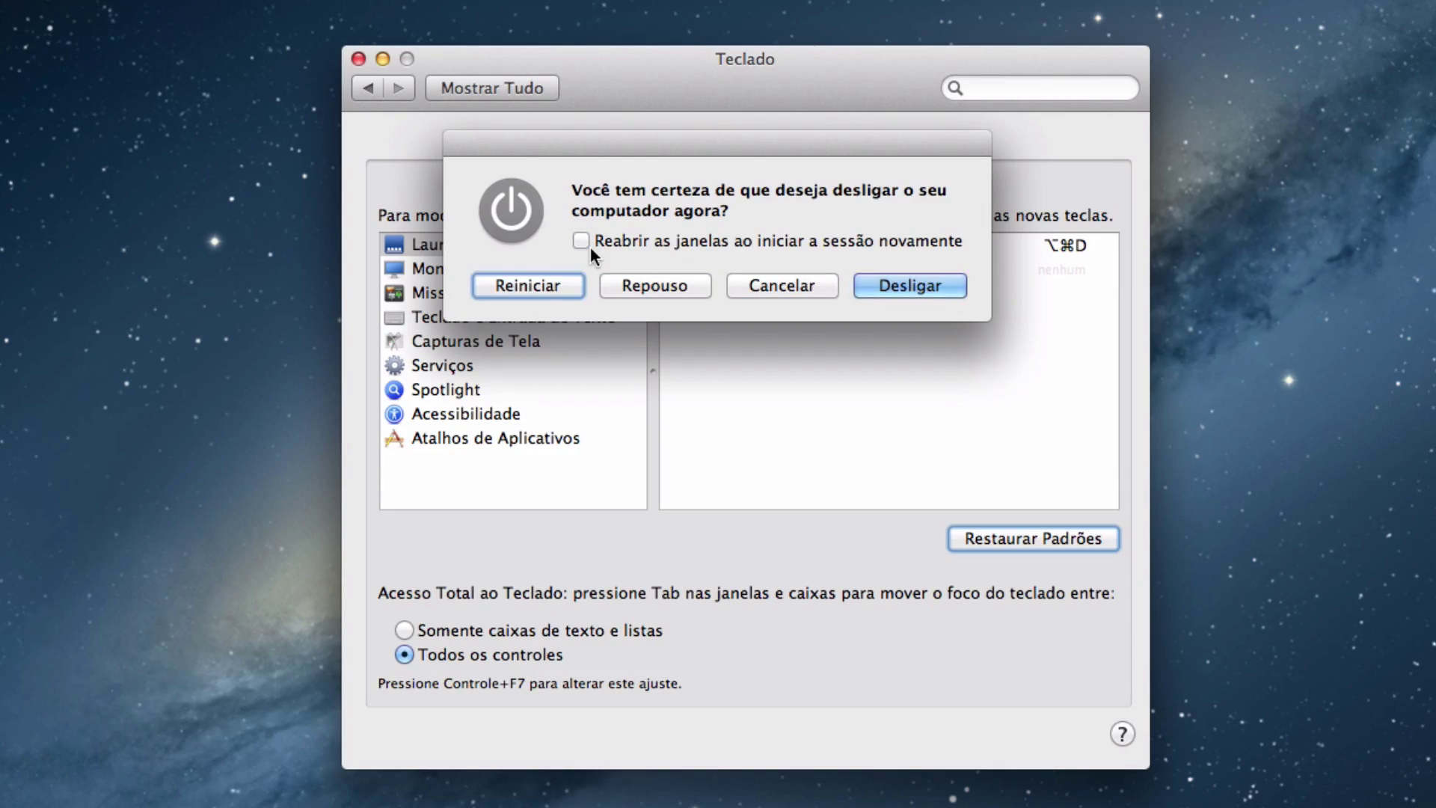
key("Escape")
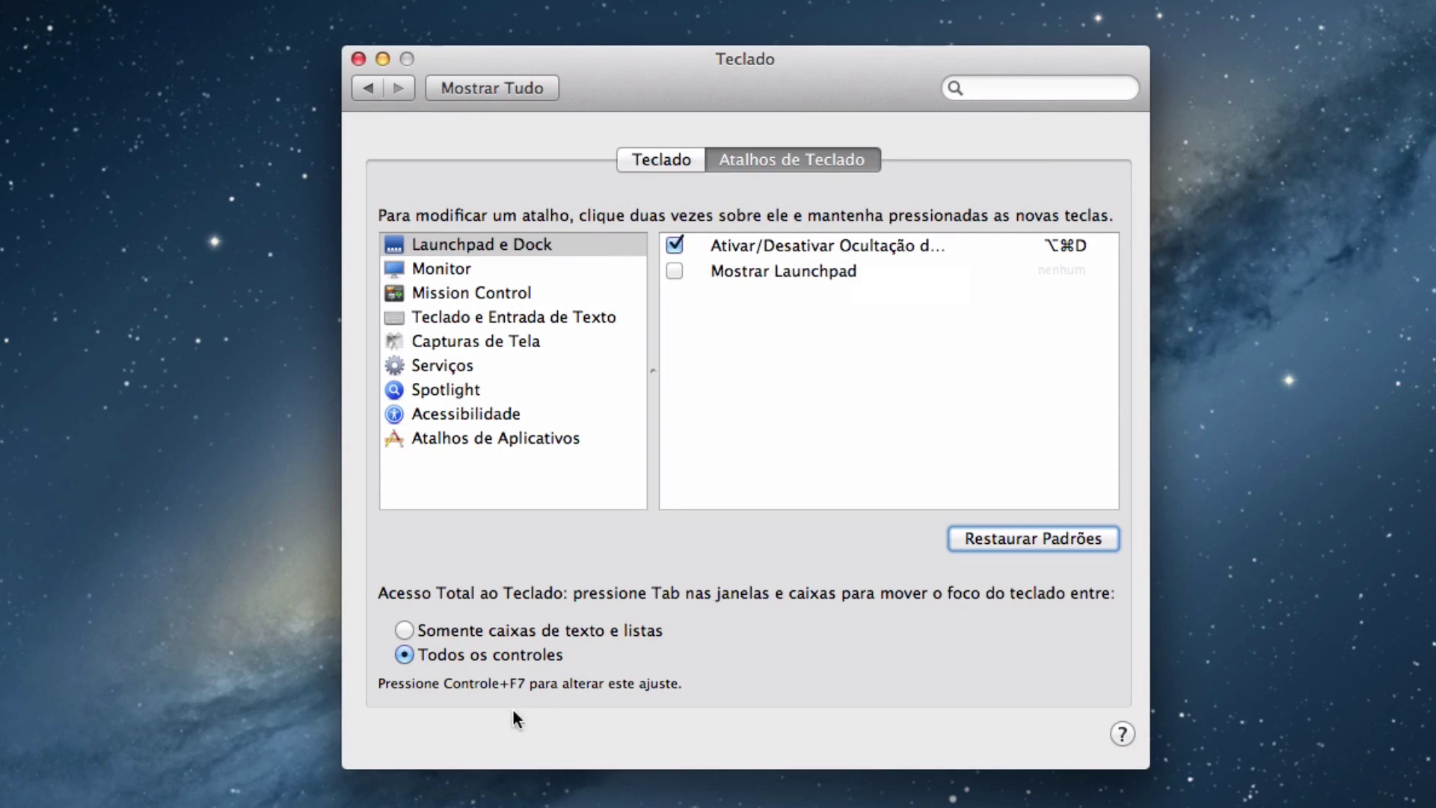
Check the shutdown dialog with Acesso Total ao Teclado limited to Somente caixas de texto e listas, and switch back to Todos os controles
left_click(460, 632)
key("ctrl+Eject")
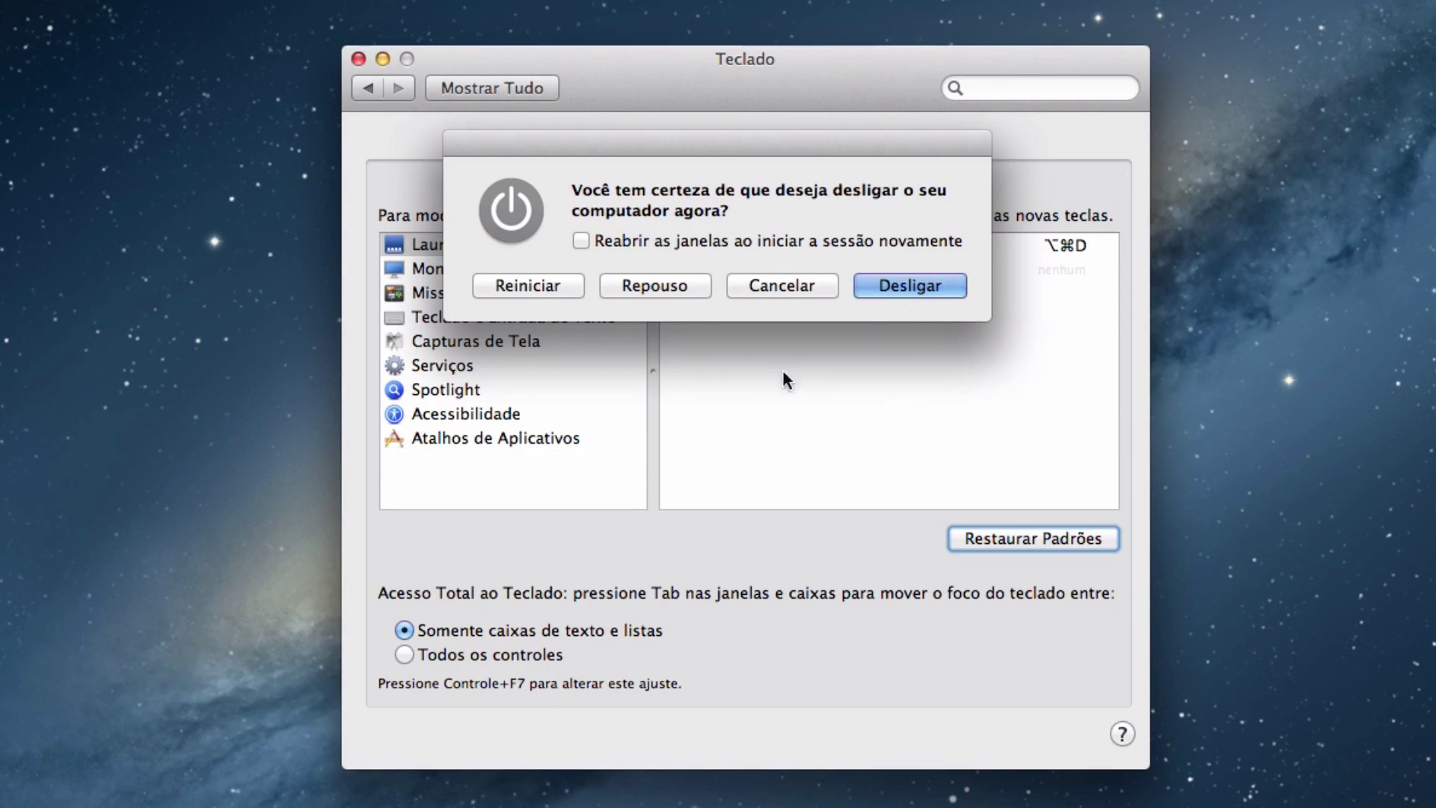
key("Escape")
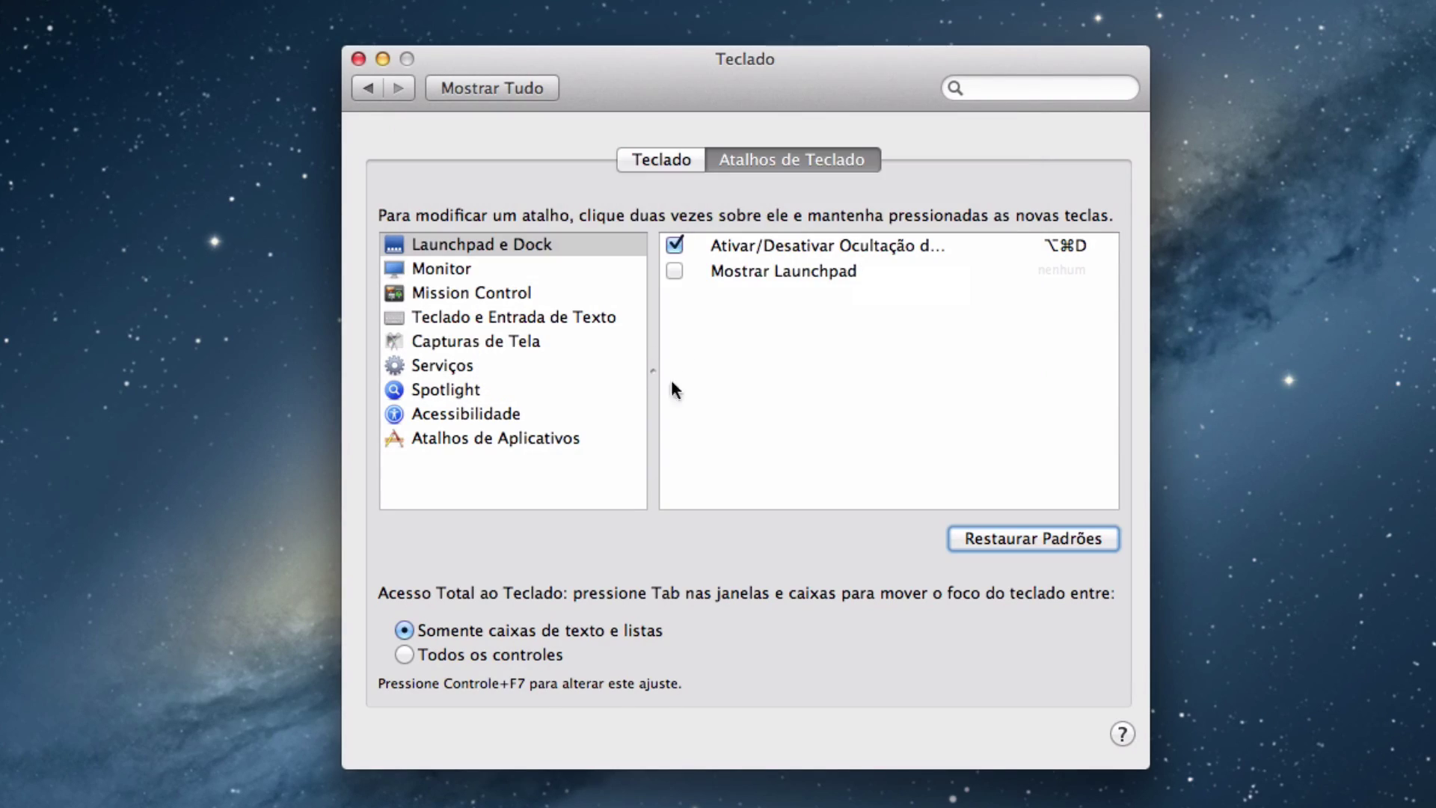
left_click(501, 655)
Return to the preferences overview, move its window aside, and display the computer's drives and network in the Finder
left_click(368, 88)
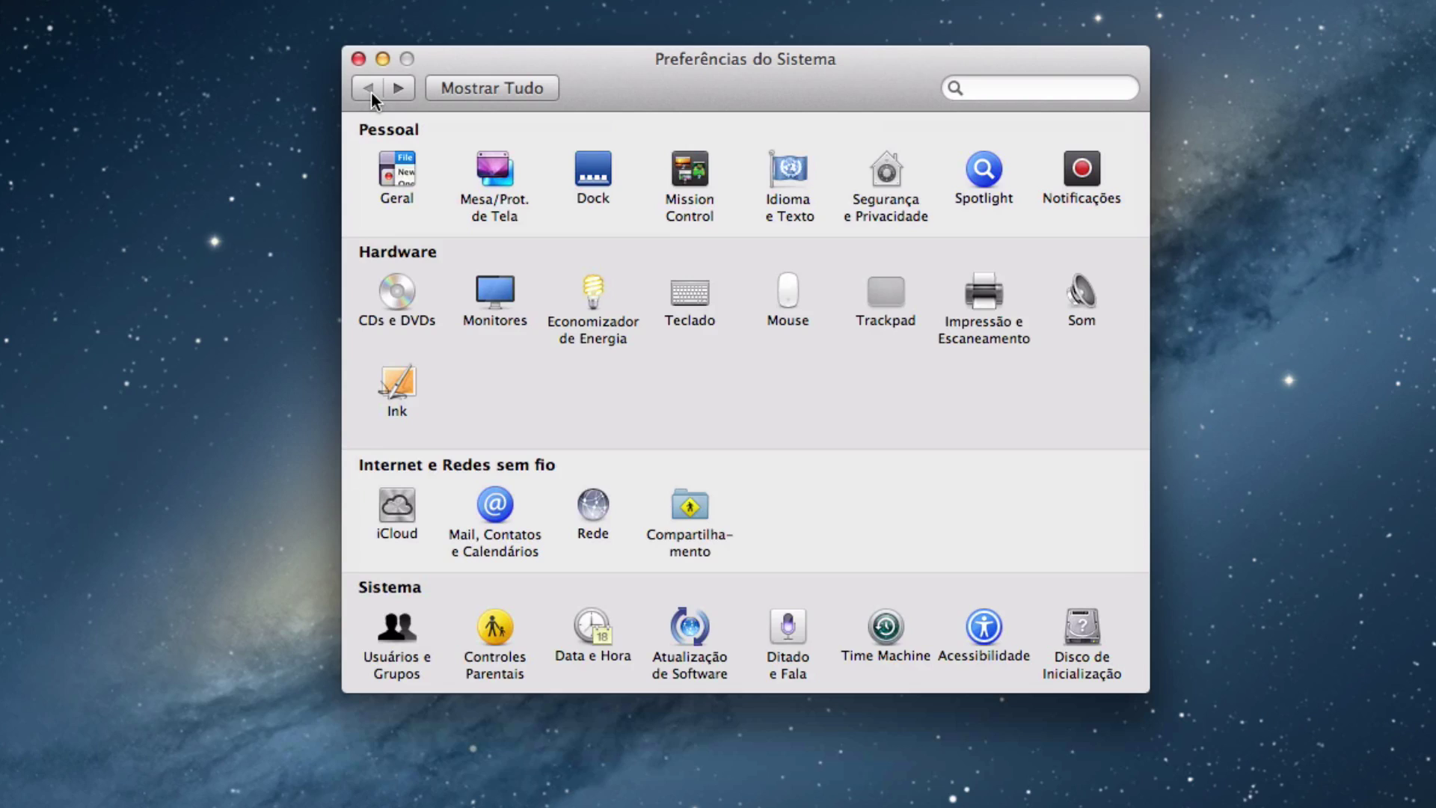
left_click_drag(632, 62, 1030, 80)
key("super+Tab")
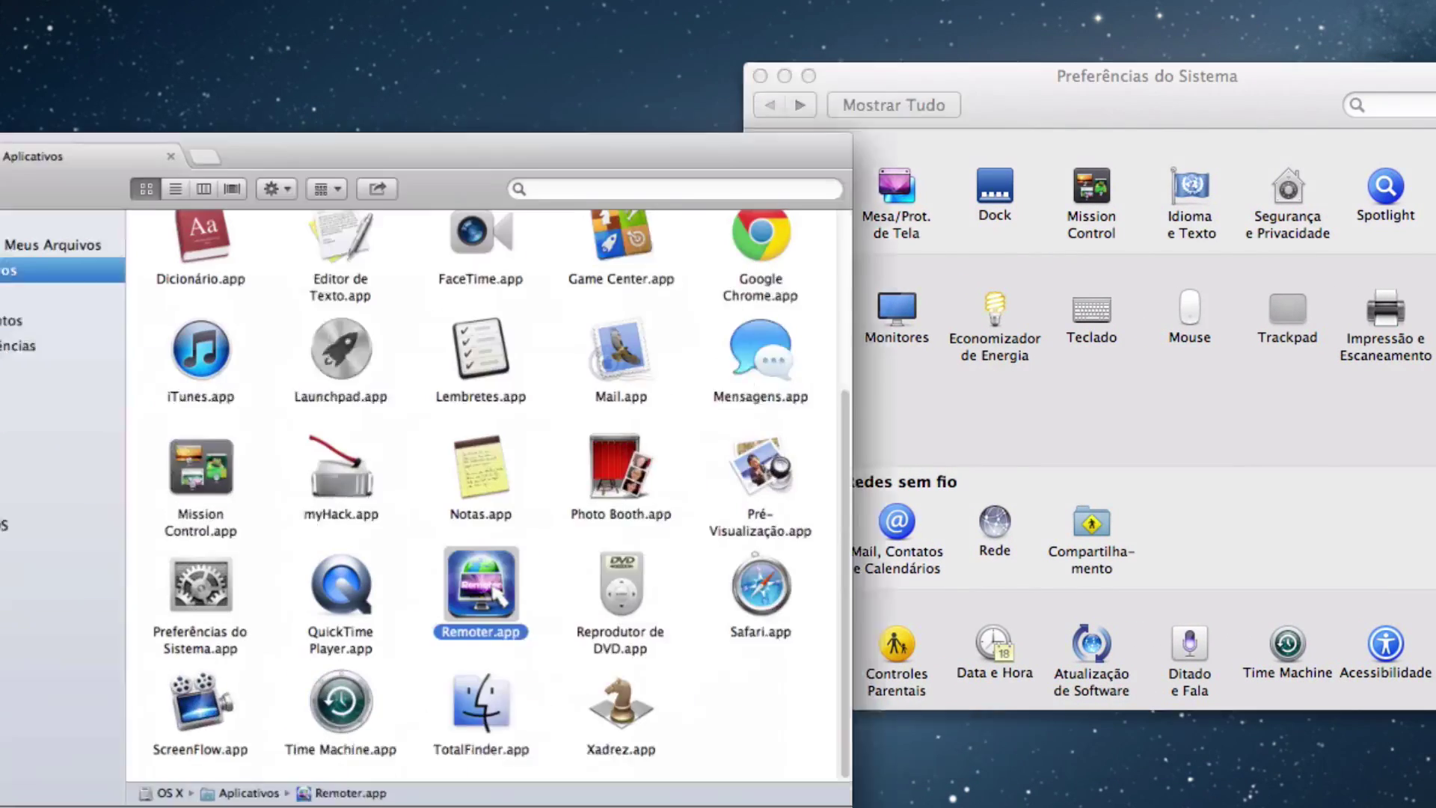
left_click(131, 411)
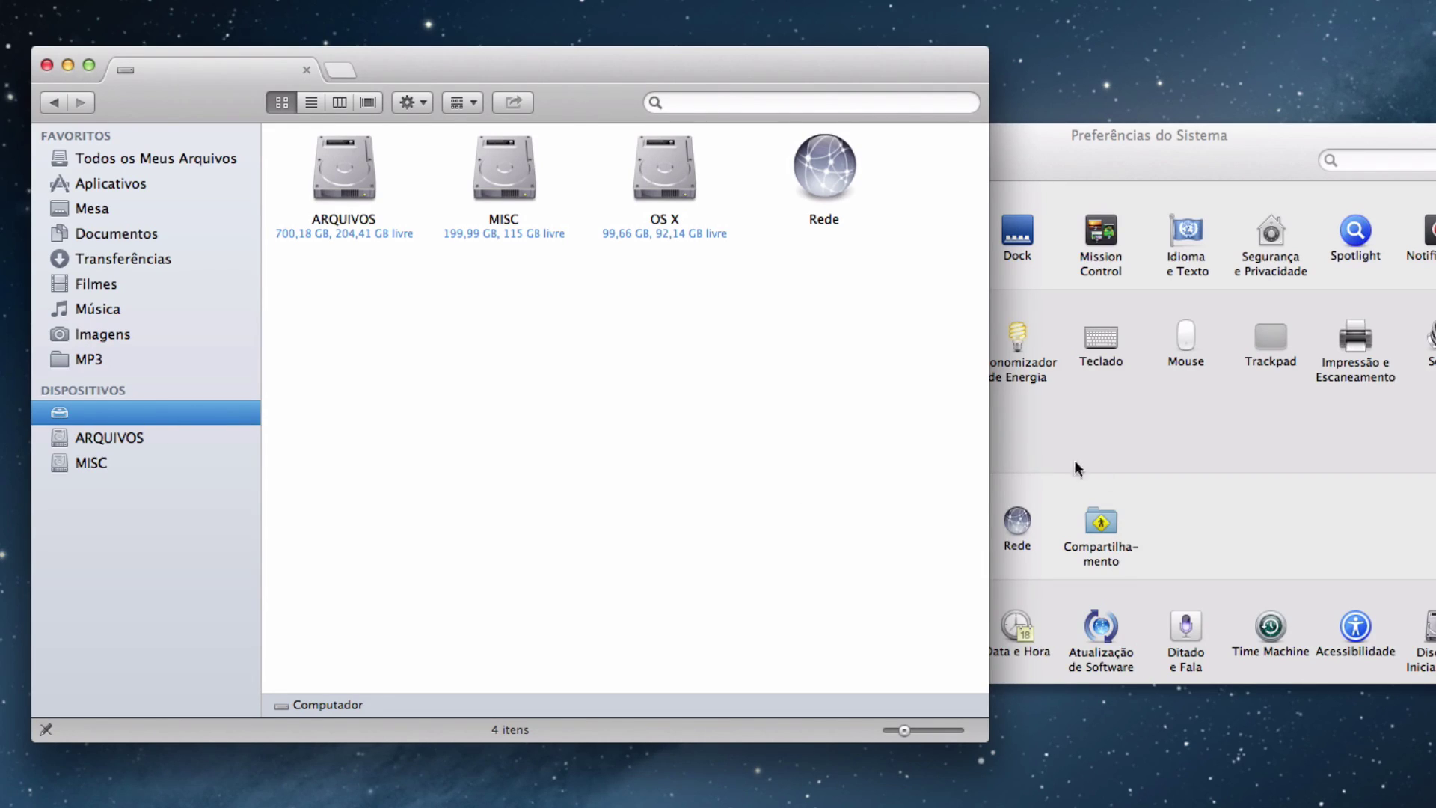
Bring the Preferências do Sistema window forward and open the Compartilhamento settings
left_click(1194, 479)
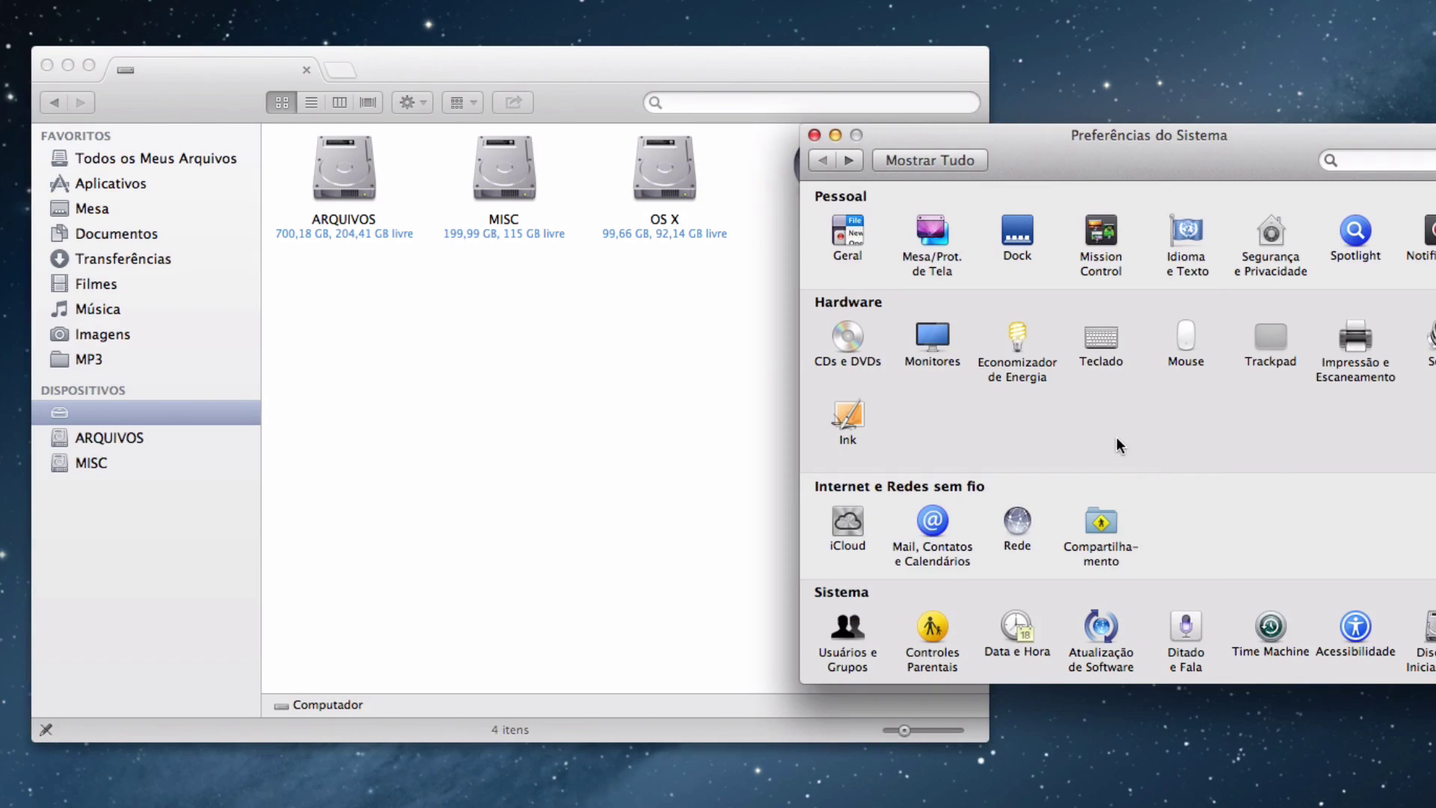
left_click(1105, 557)
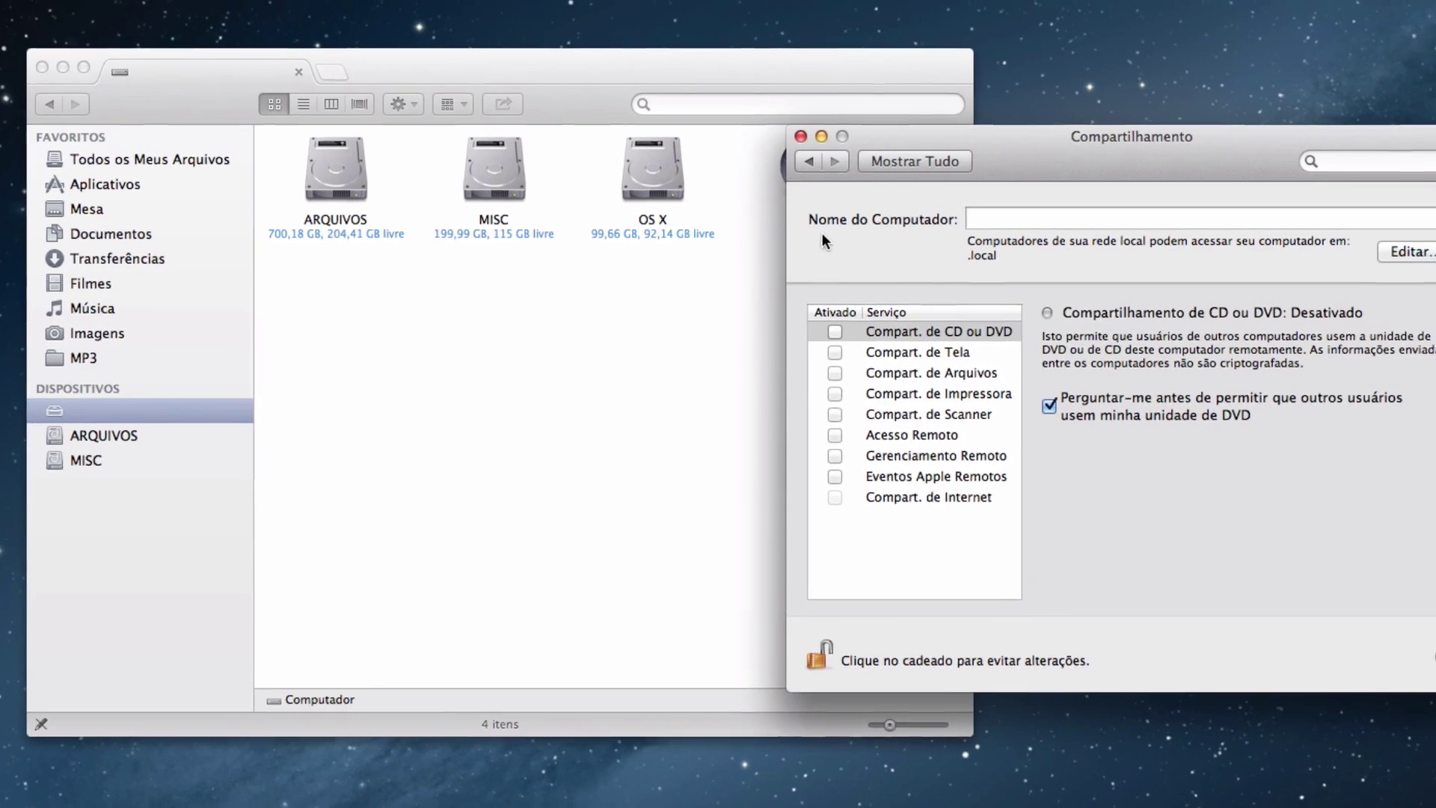
Set the computer name to uaiHack in the Compartilhamento settings
left_click(953, 222)
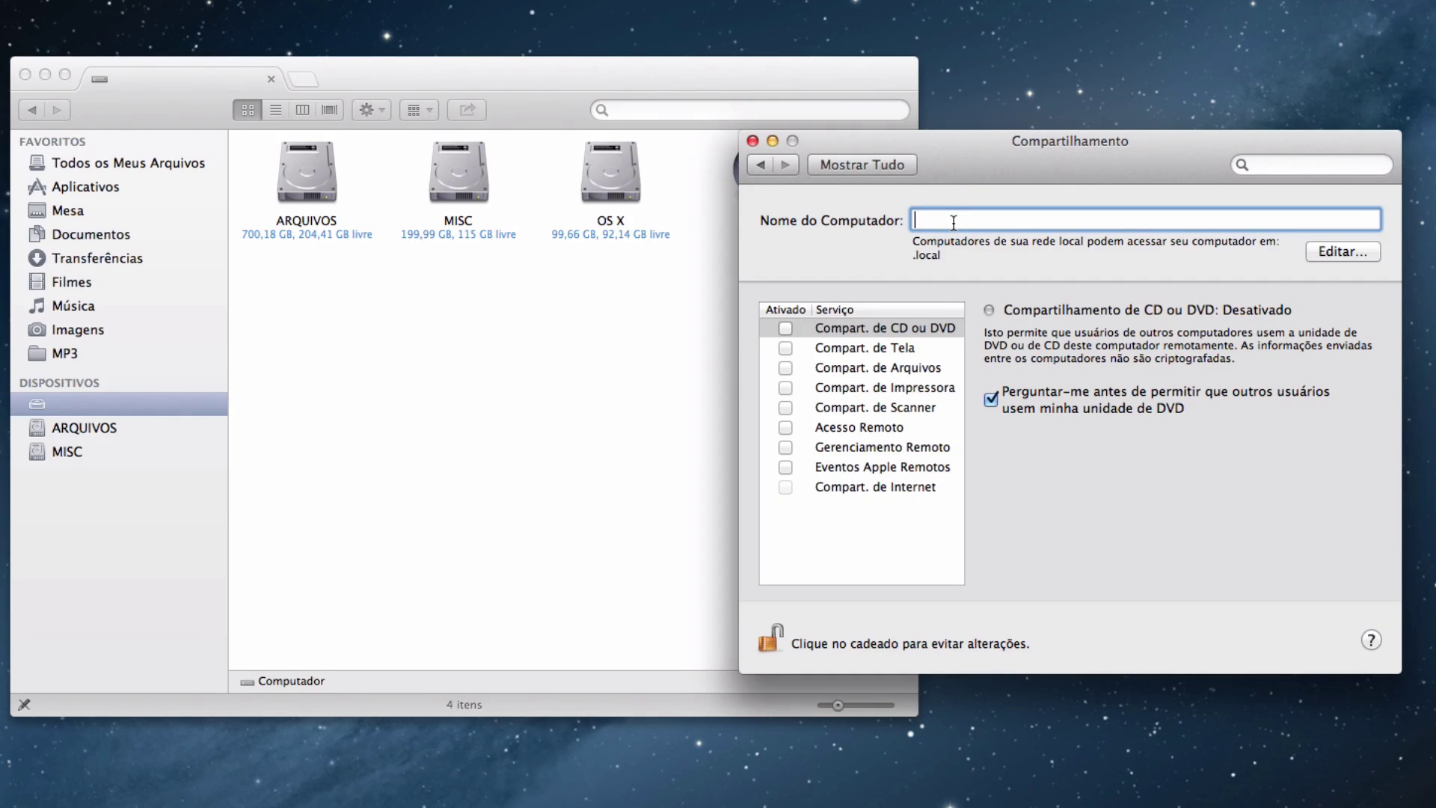
type("uaiHack")
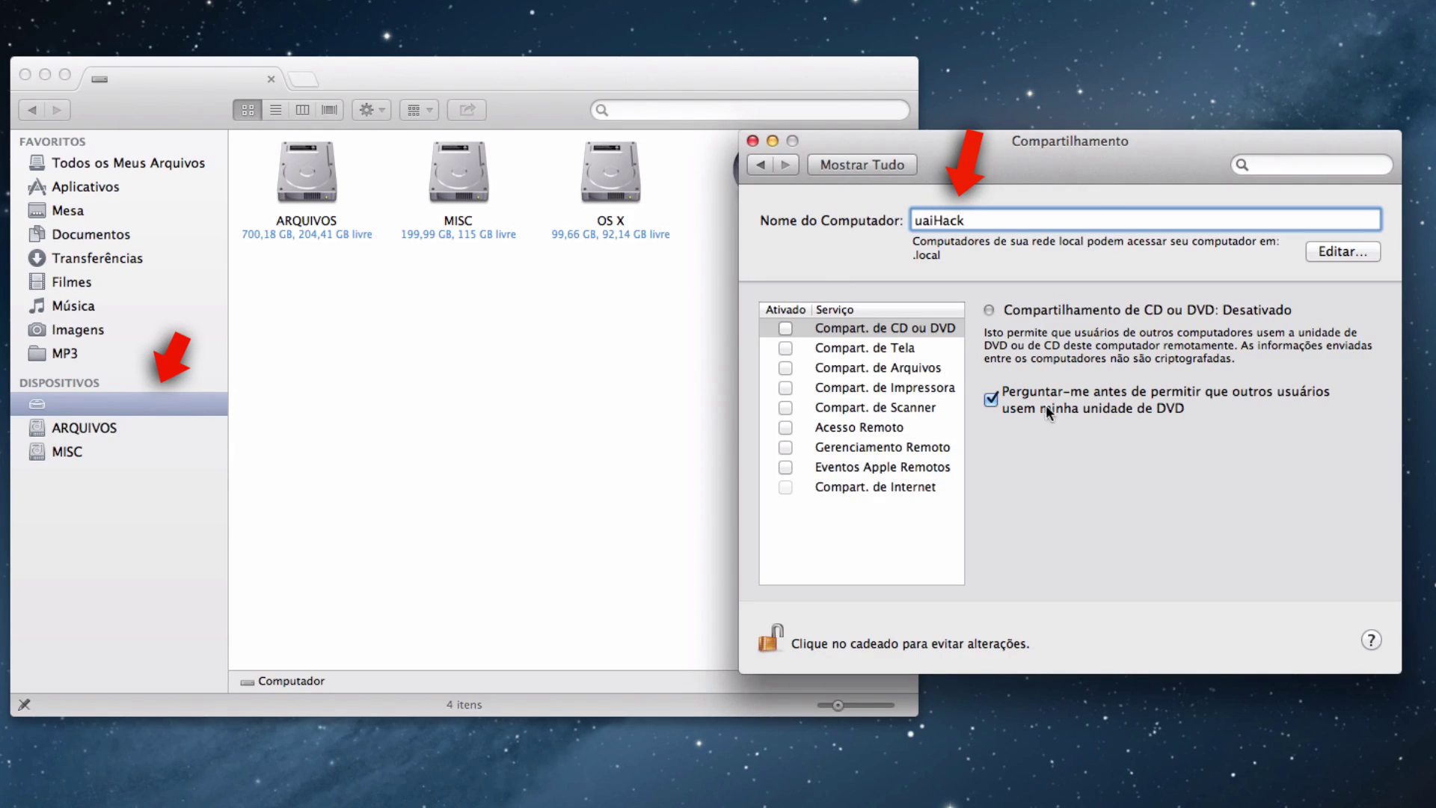
key("Tab")
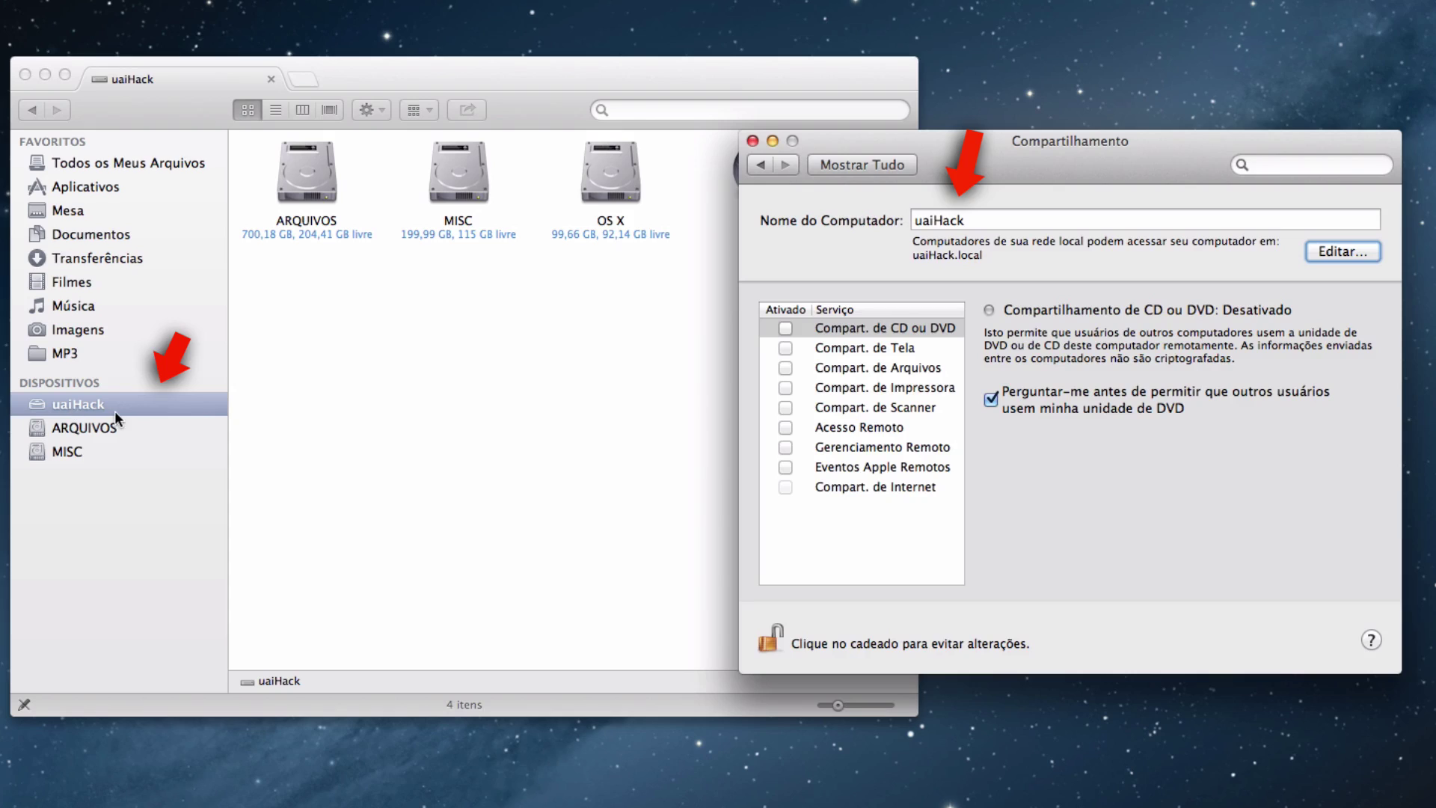
Try a person's first name as the computer name, and change it back to uaiHack
key("shift+Tab")
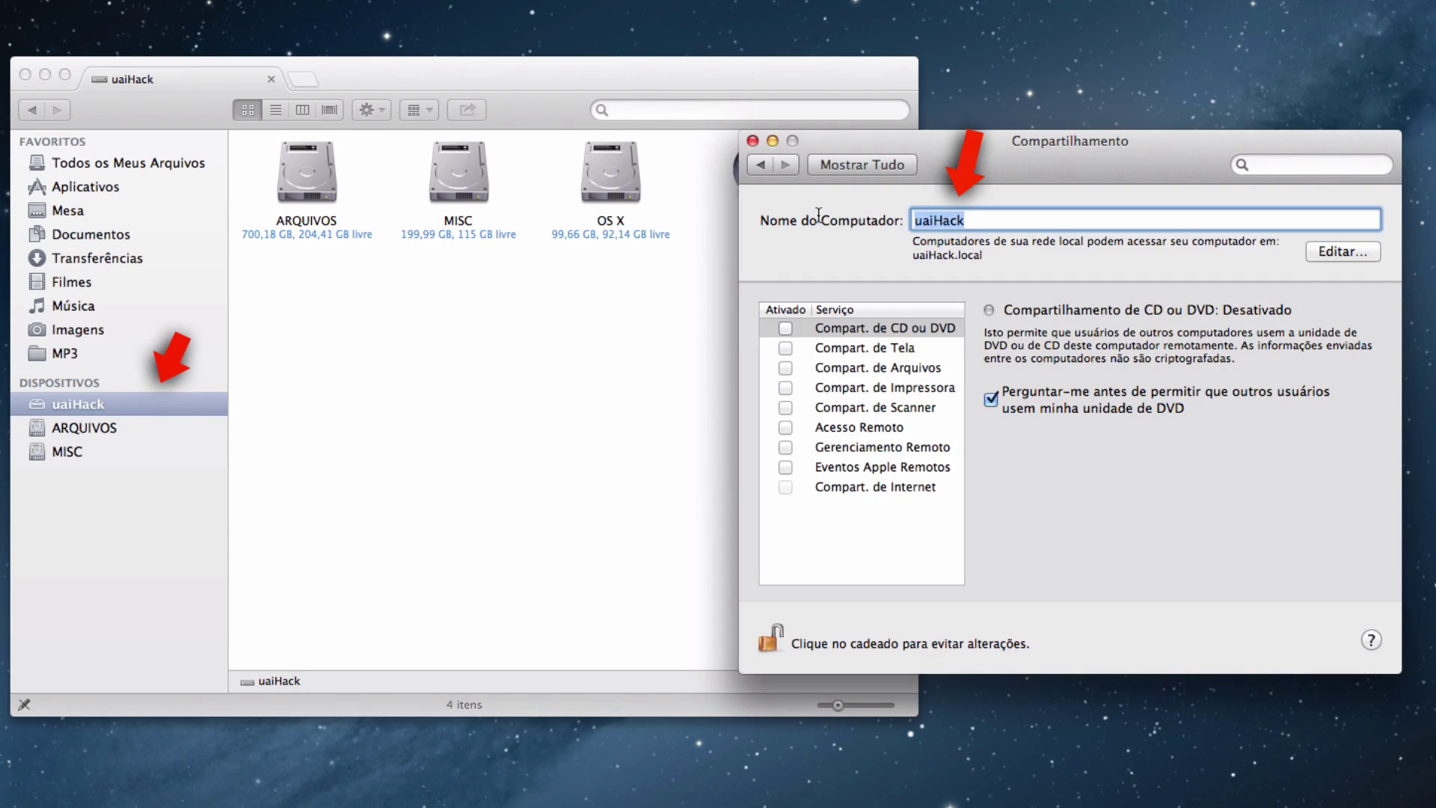
type("Guilherme")
key("Tab")
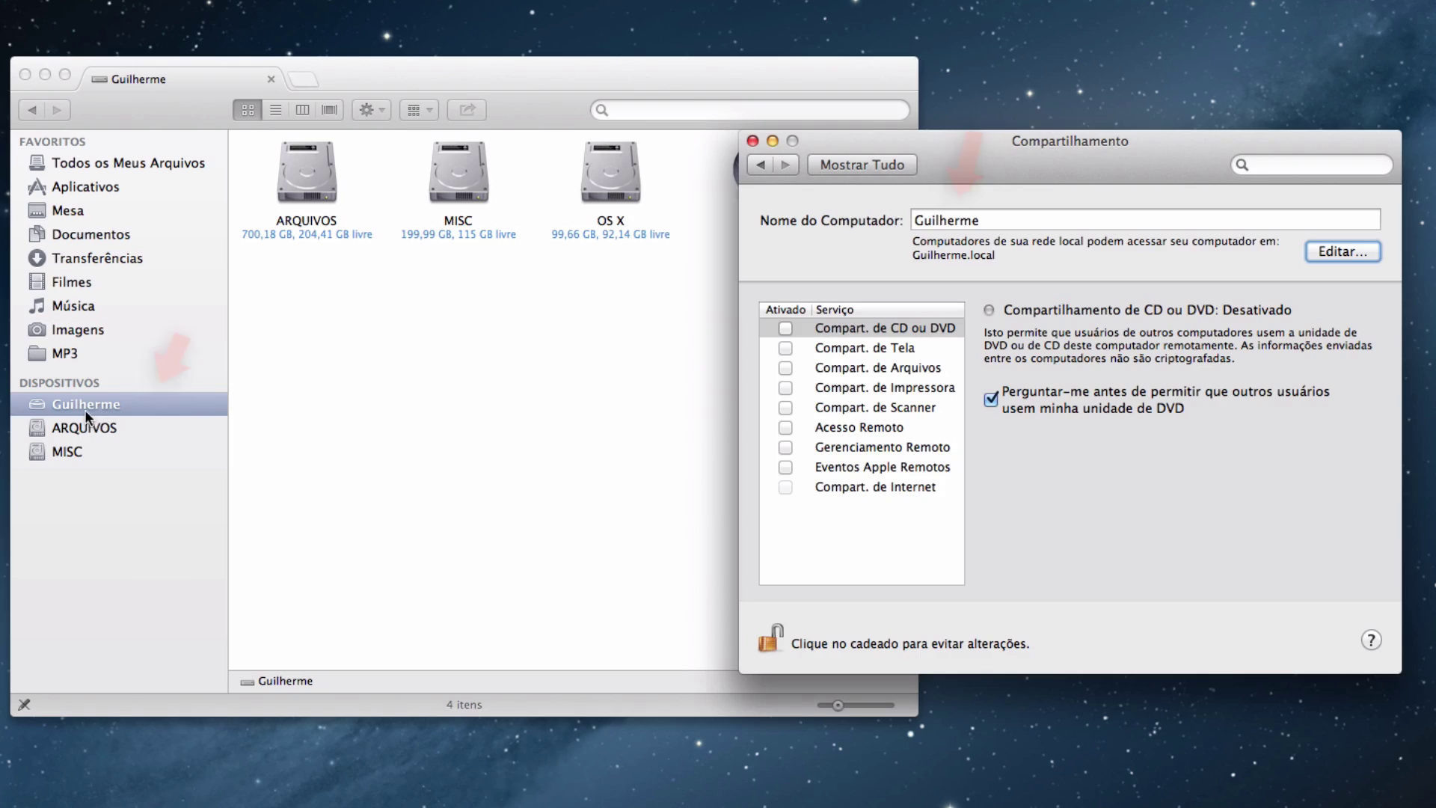
key("shift+Tab")
type("uaiHack")
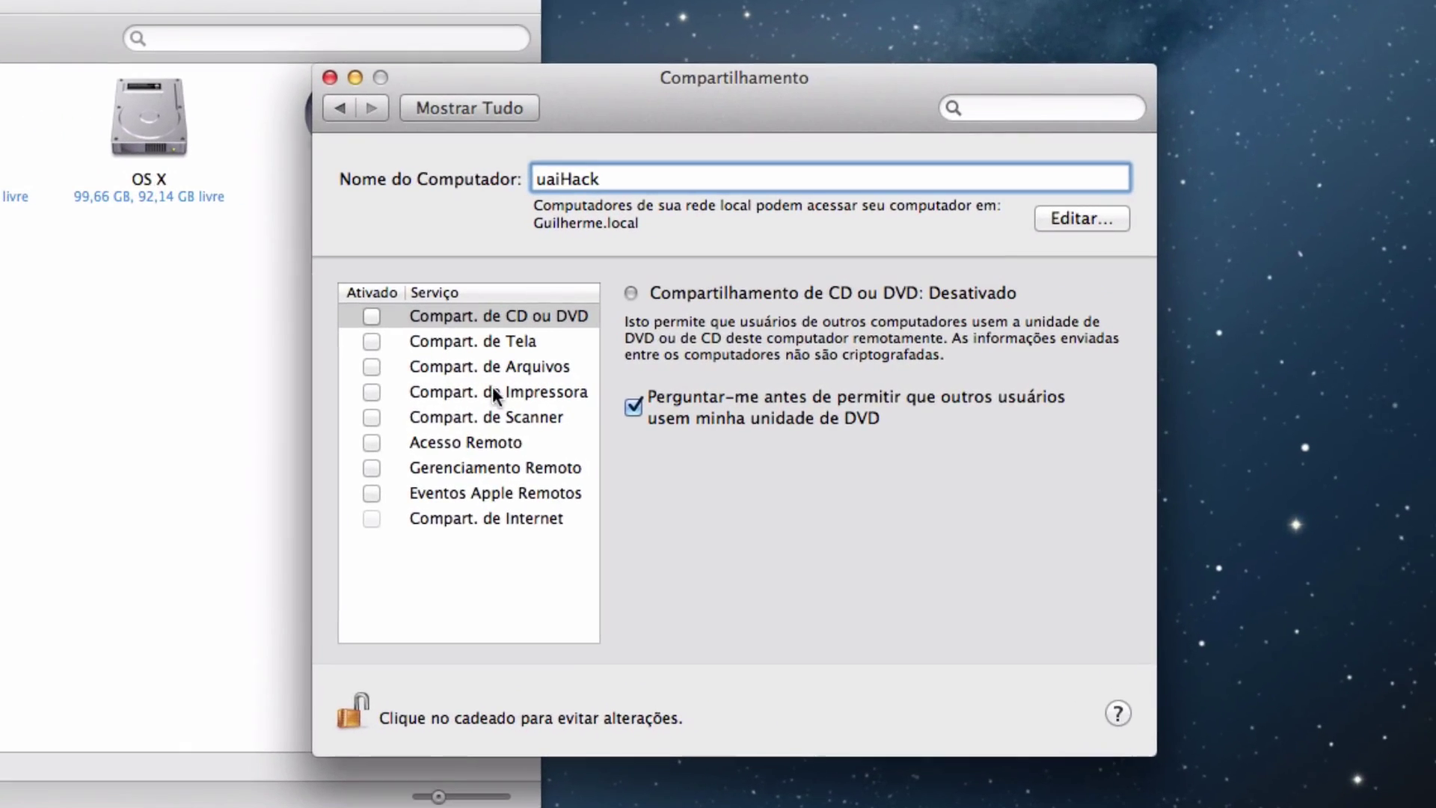
Turn on the Compart. de Arquivos service and turn it off again
left_click(478, 361)
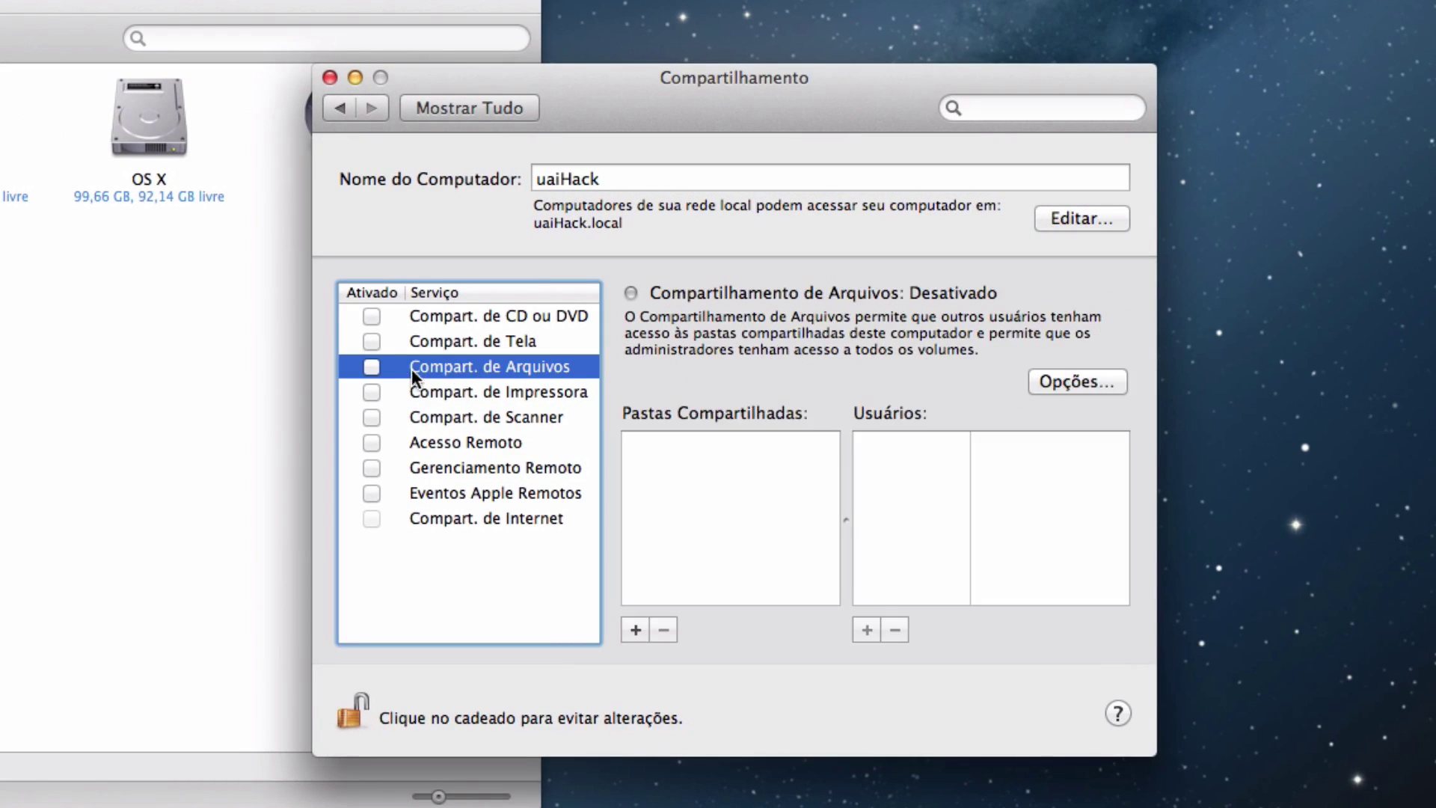
left_click(371, 367)
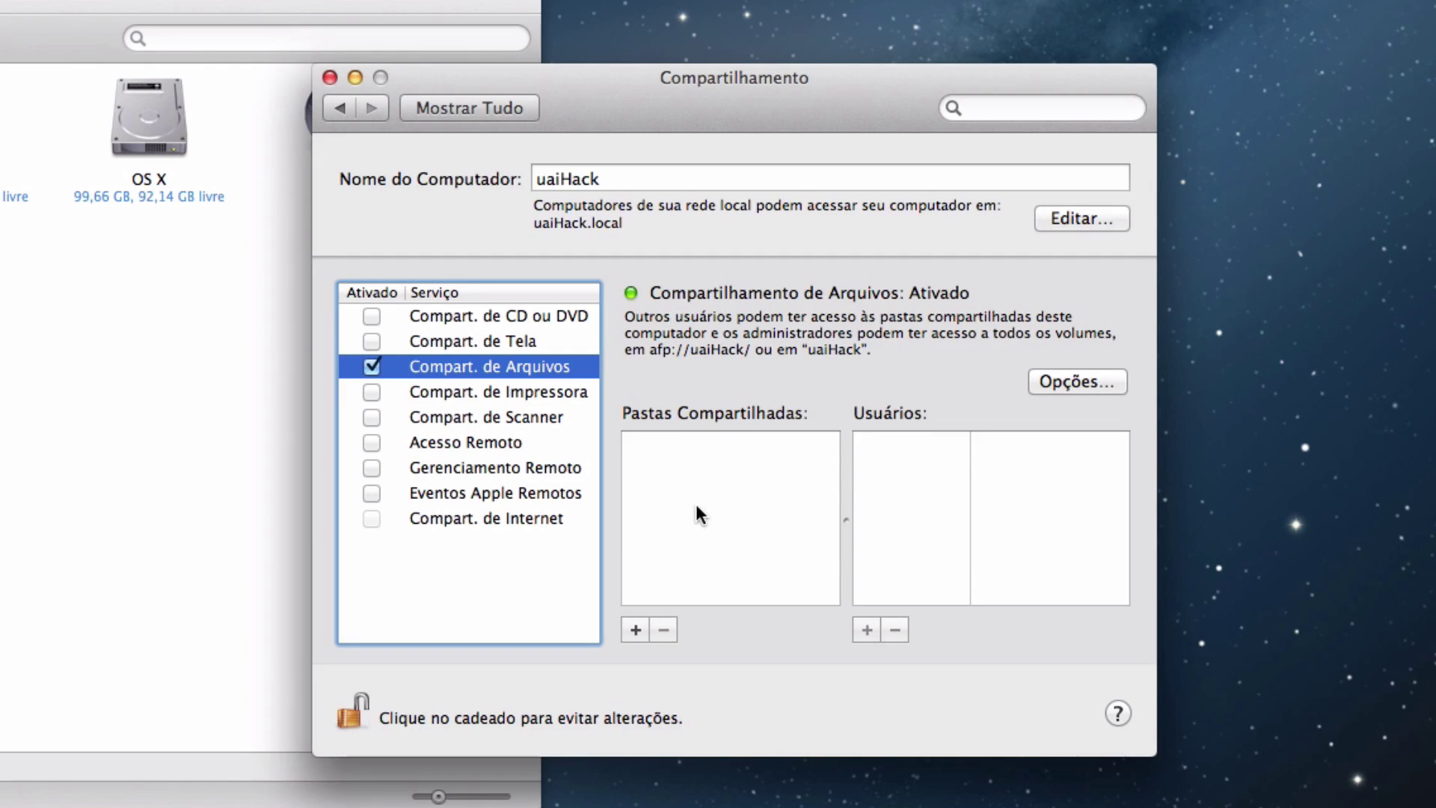
left_click(372, 366)
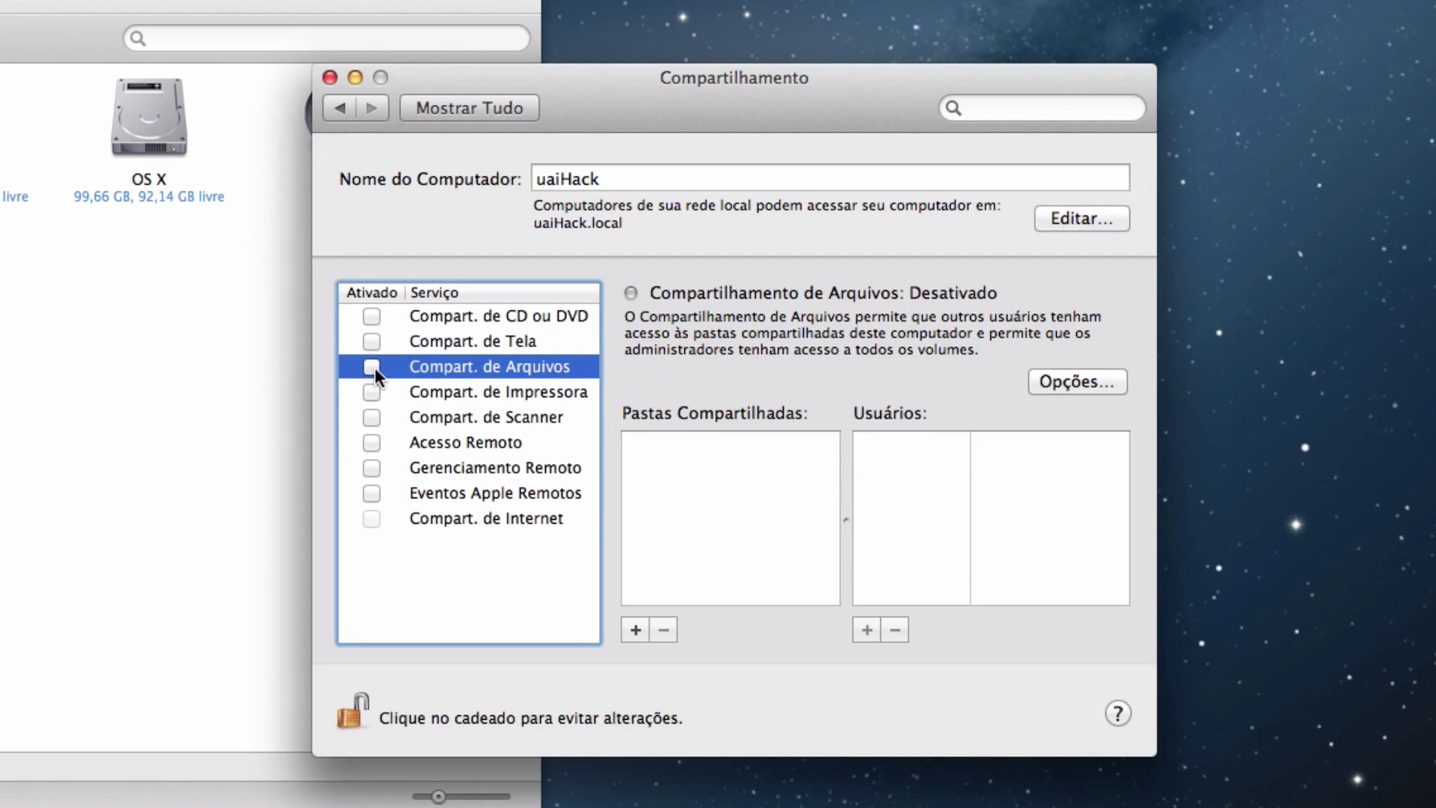
Leave the sharing settings and display the current user's login items in Usuários e Grupos
left_click(338, 108)
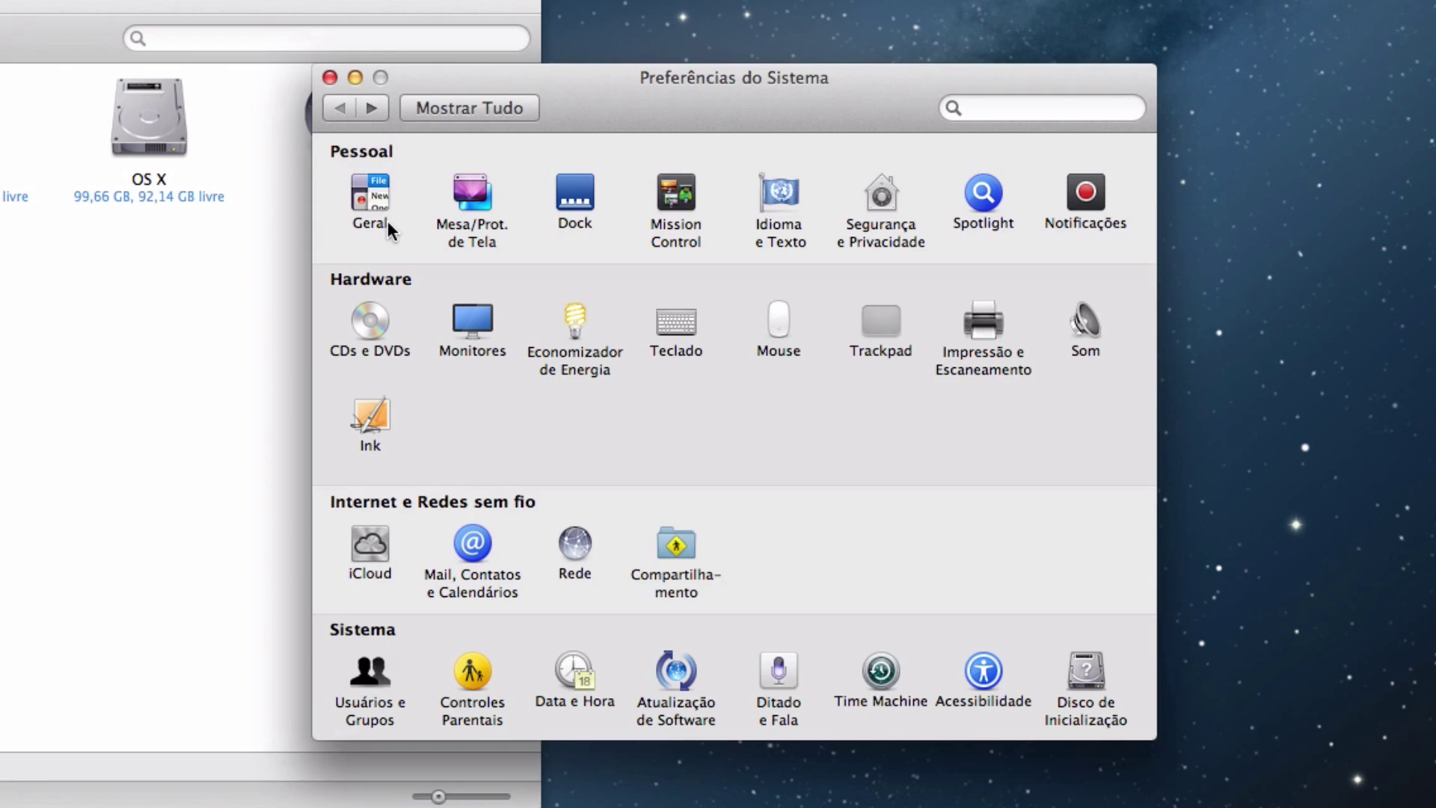
left_click(383, 673)
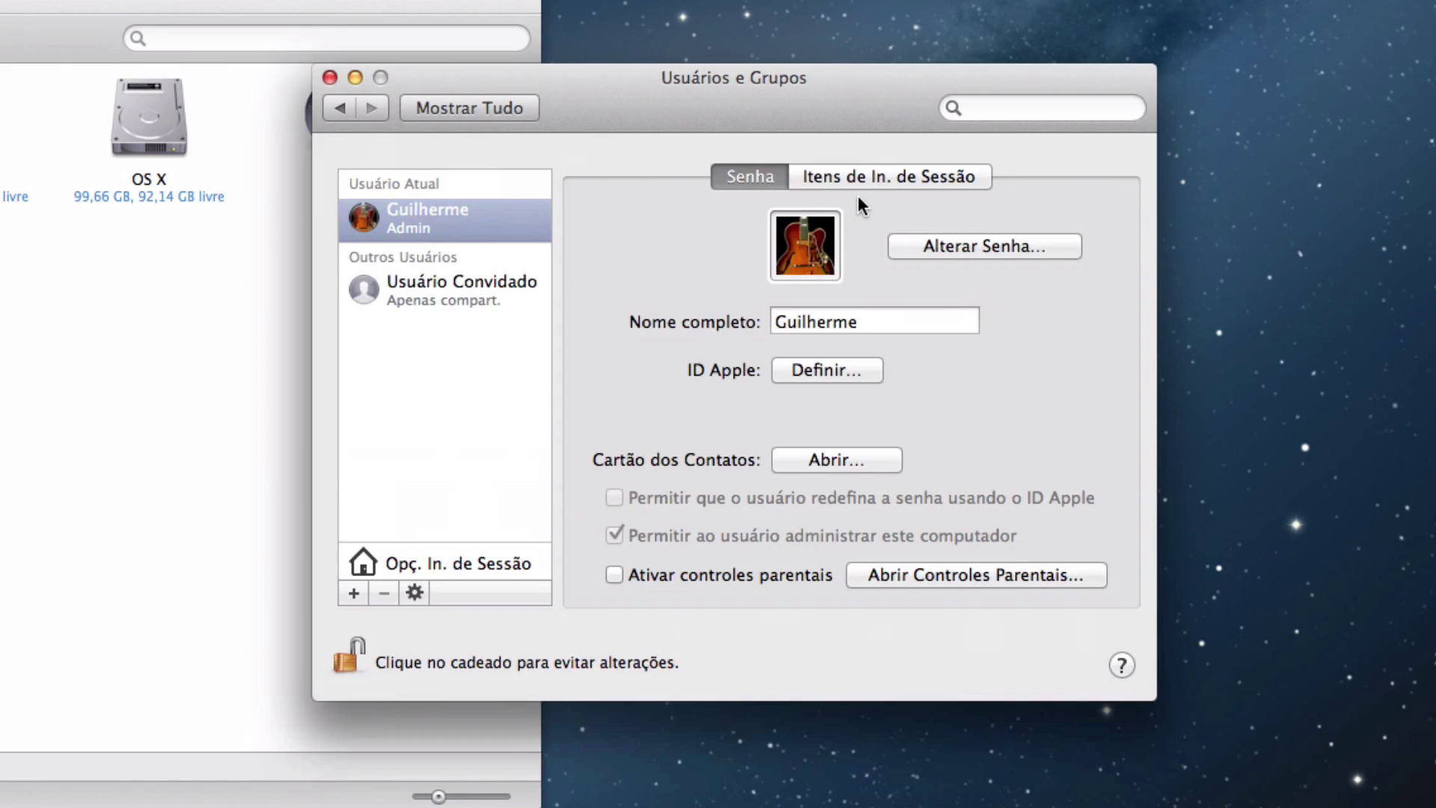
left_click(867, 177)
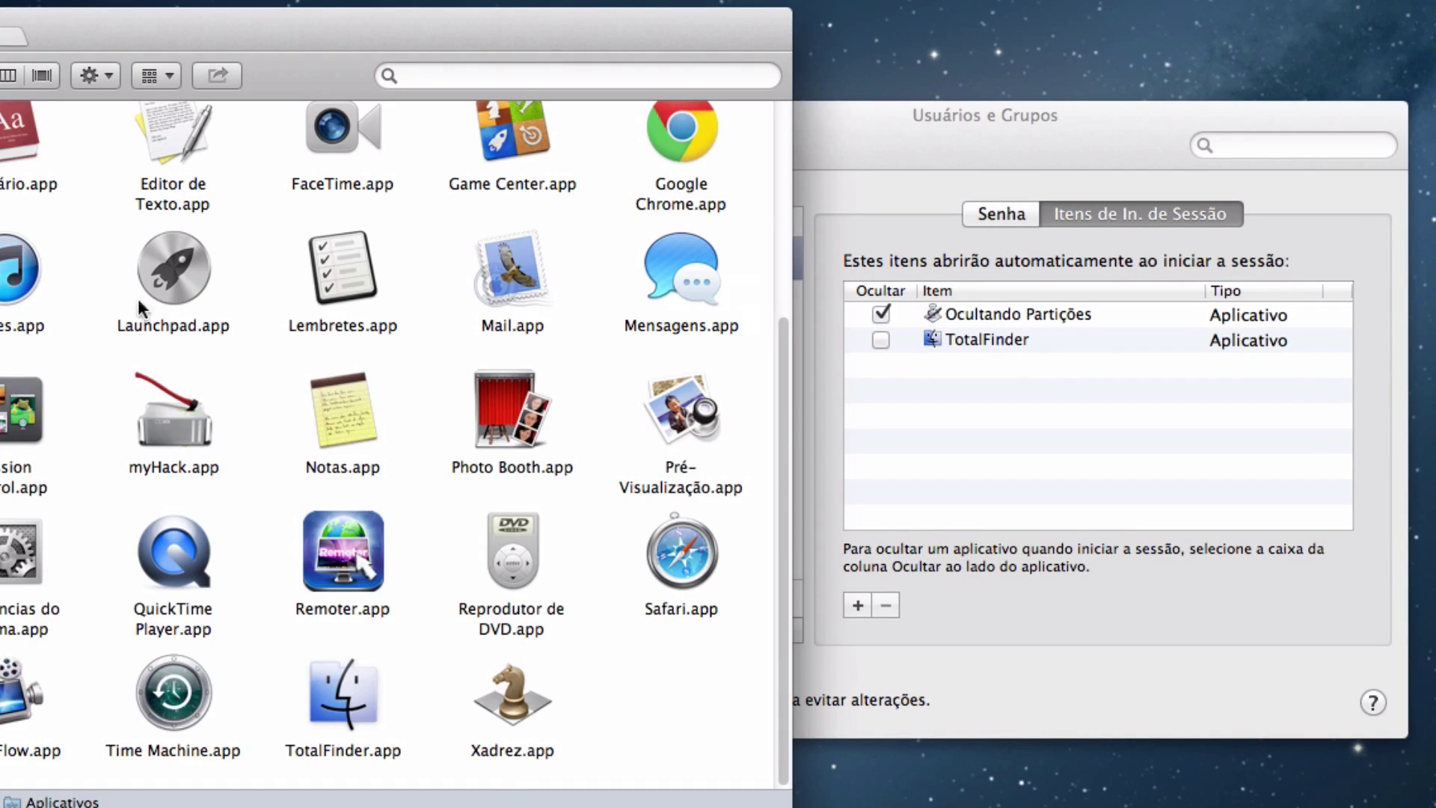
Add Google Chrome from the Aplicativos folder to the login items, and remove it from the list again
scroll(554, 450, "up", 4)
left_click_drag(667, 450, 922, 410)
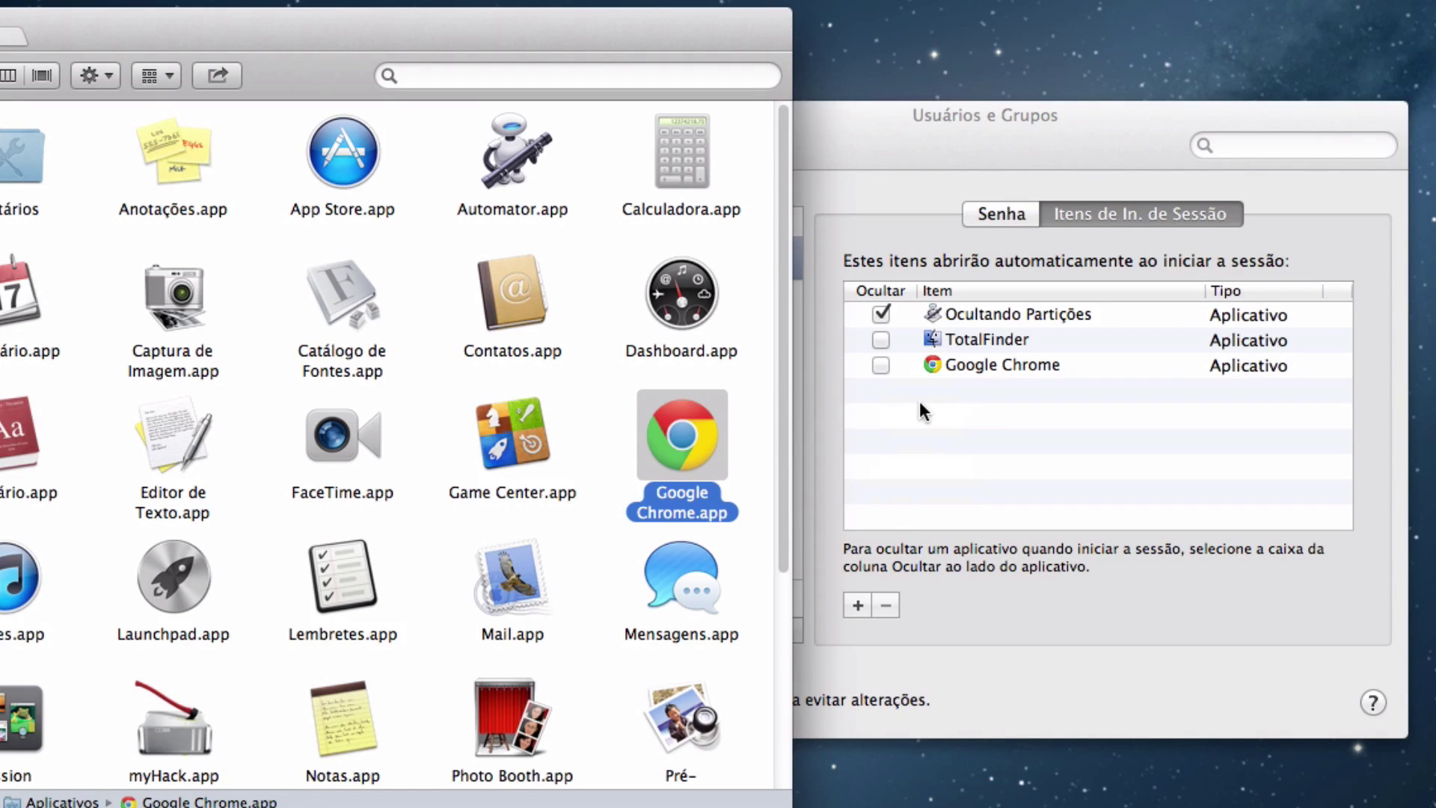
left_click(980, 419)
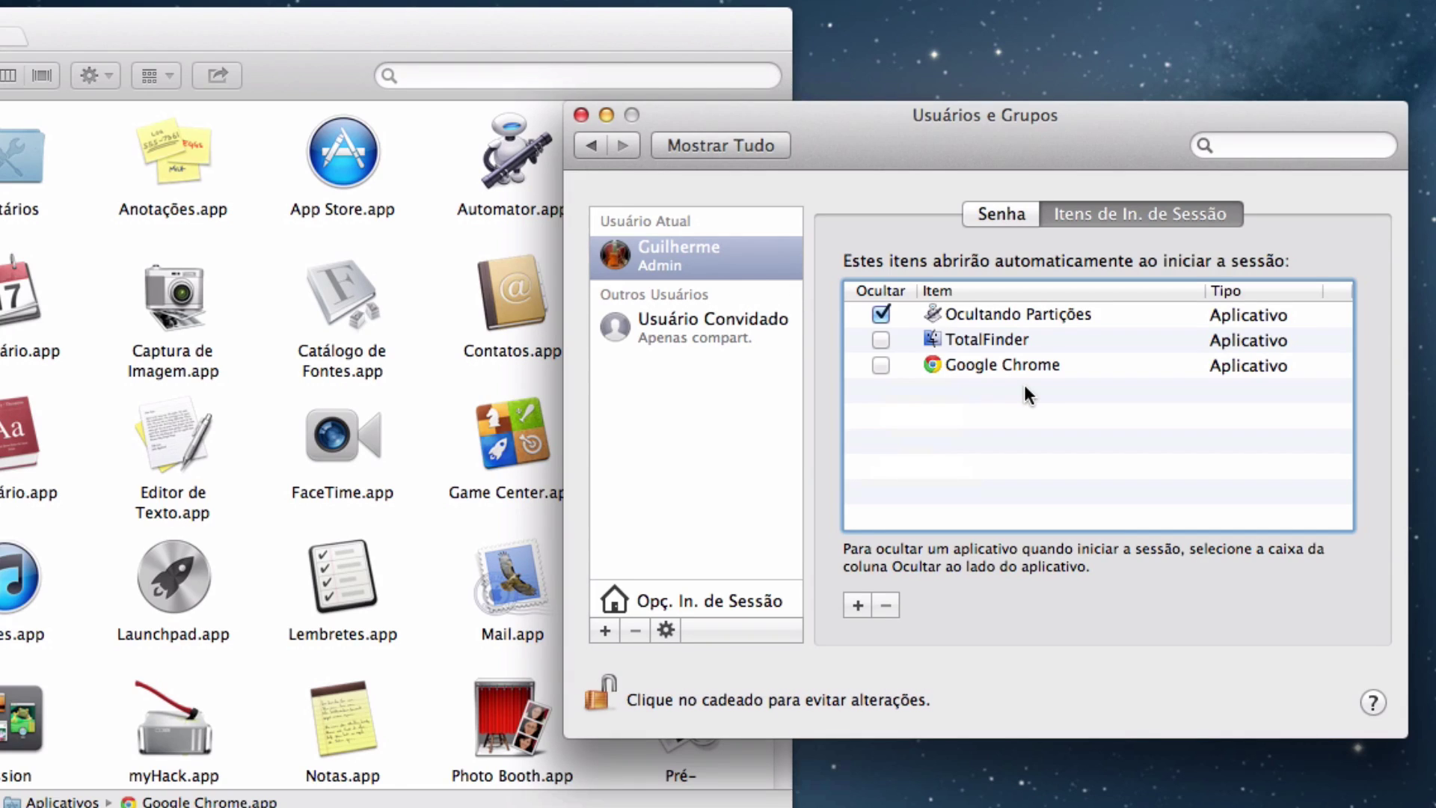
left_click(987, 365)
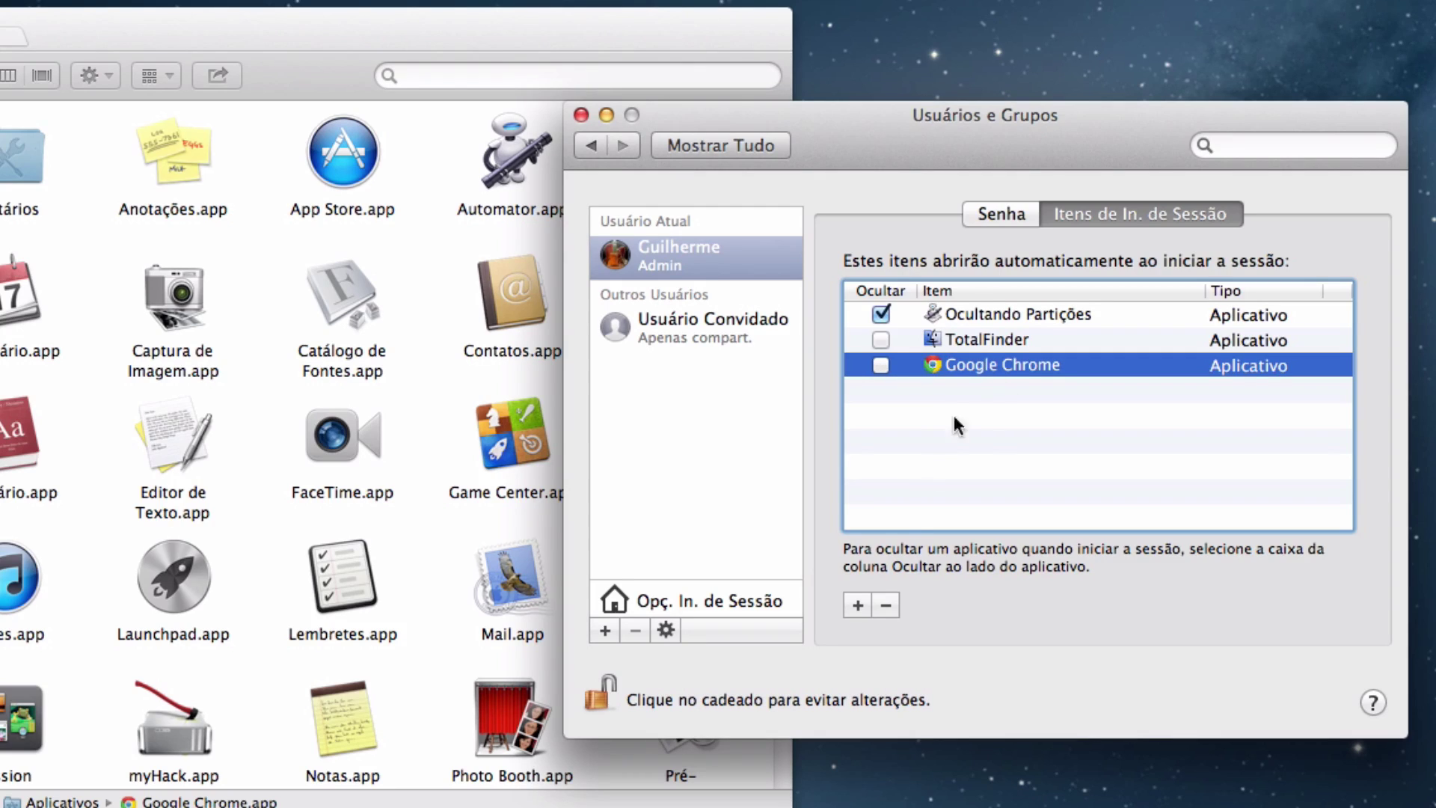
left_click(887, 610)
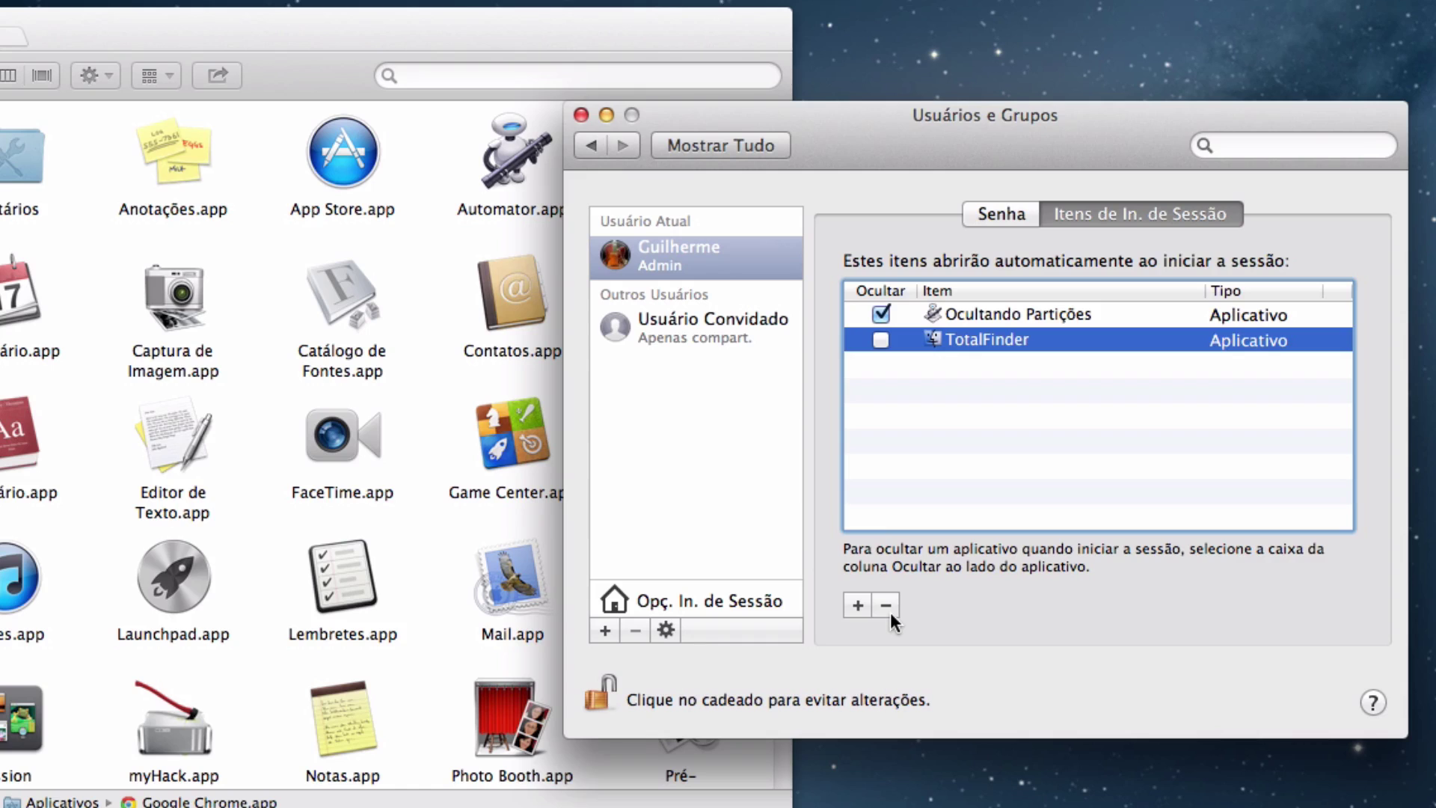
Return to the preferences overview, bring its window forward, and check the Rede settings before going back to the overview
left_click(590, 145)
key("super+Tab")
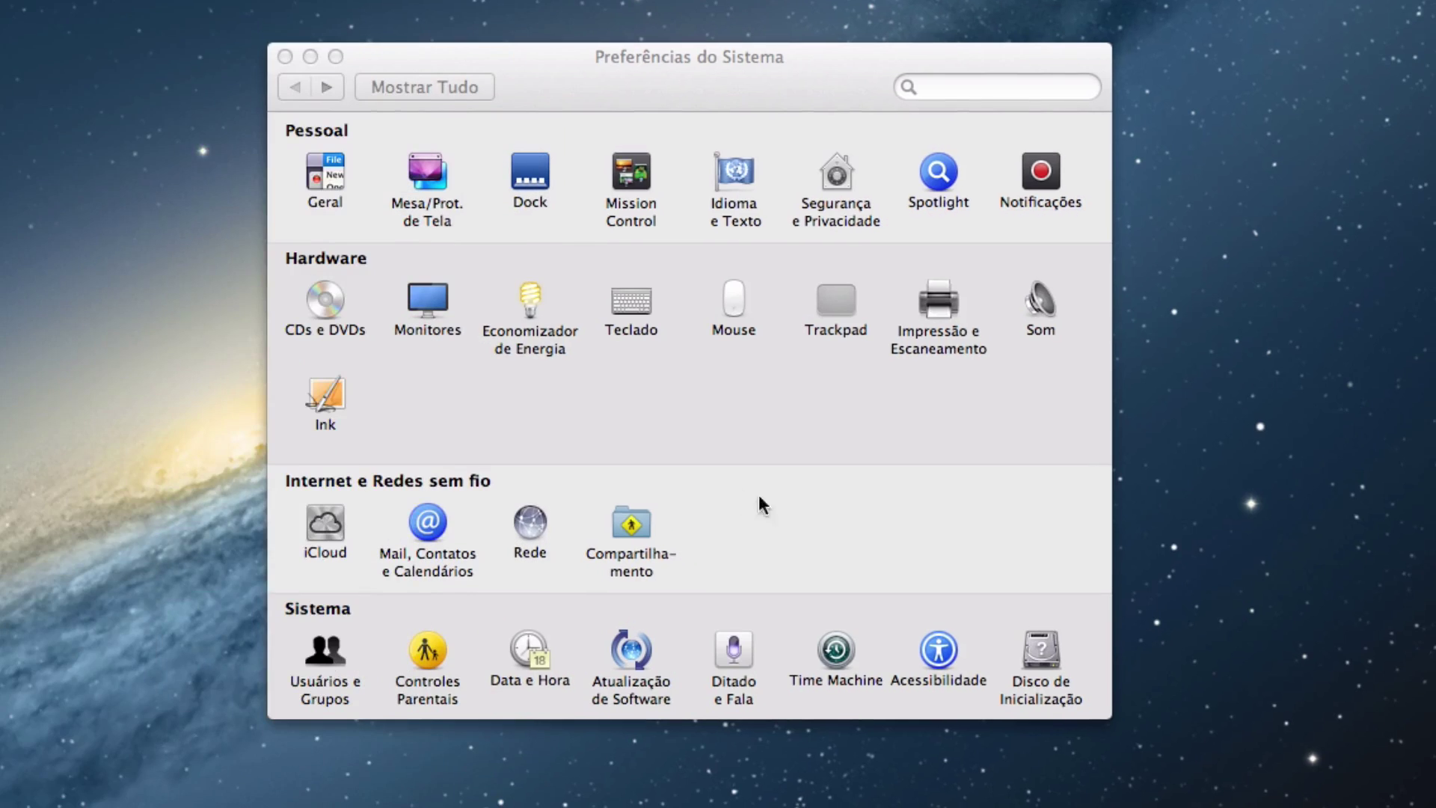
left_click(743, 71)
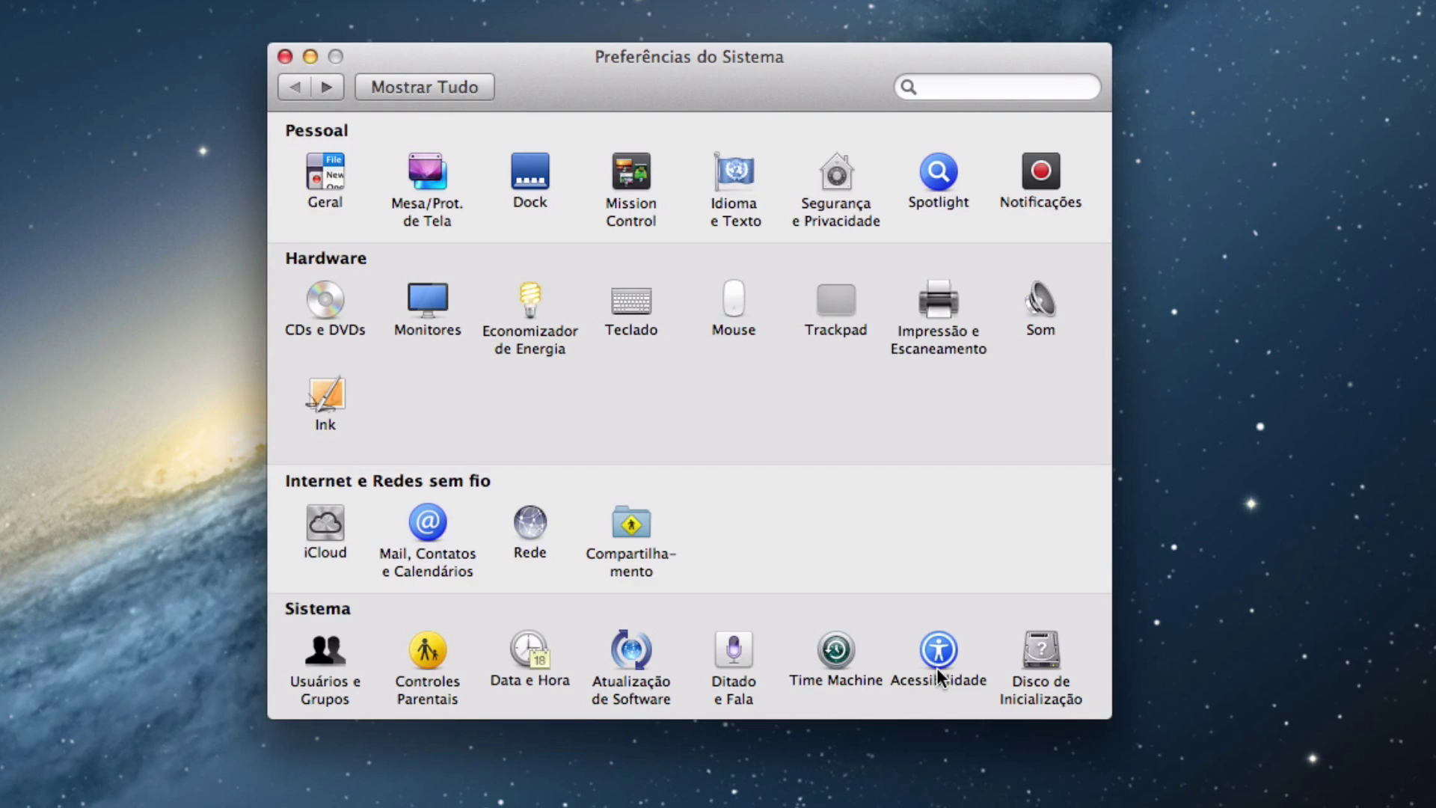
left_click(529, 524)
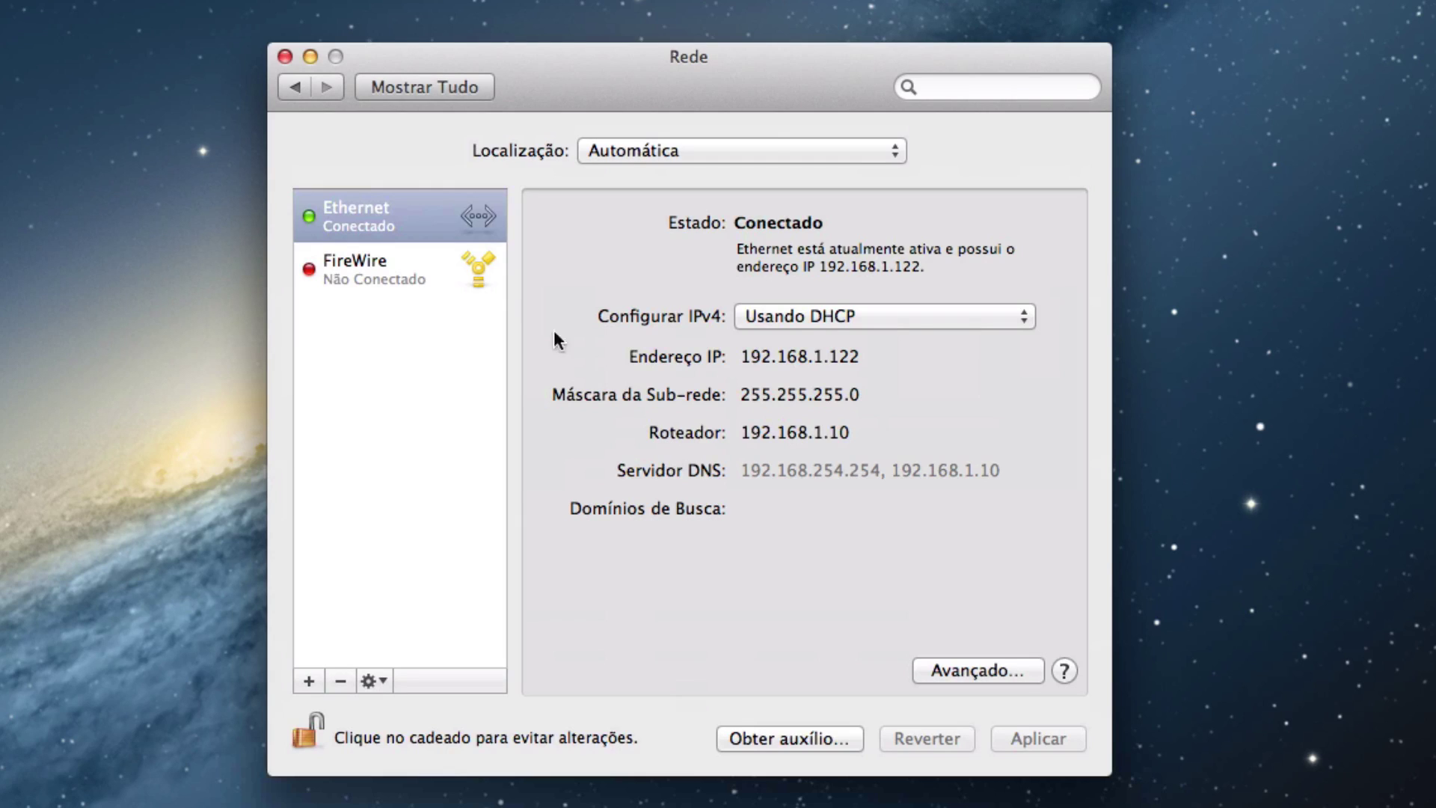
left_click(290, 89)
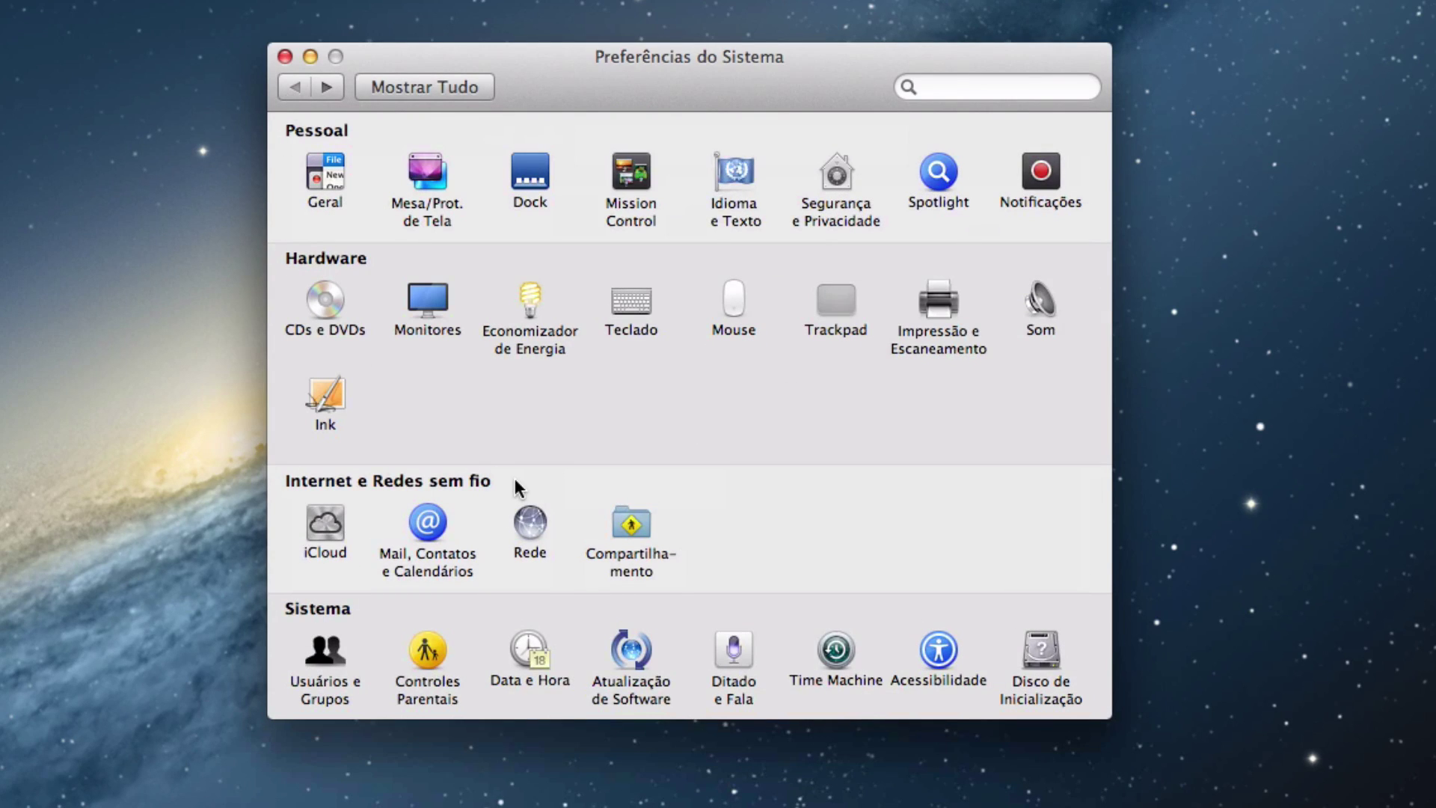
View the Economizador de Energia and CDs e DVDs settings, returning to the preferences overview after each
left_click(545, 346)
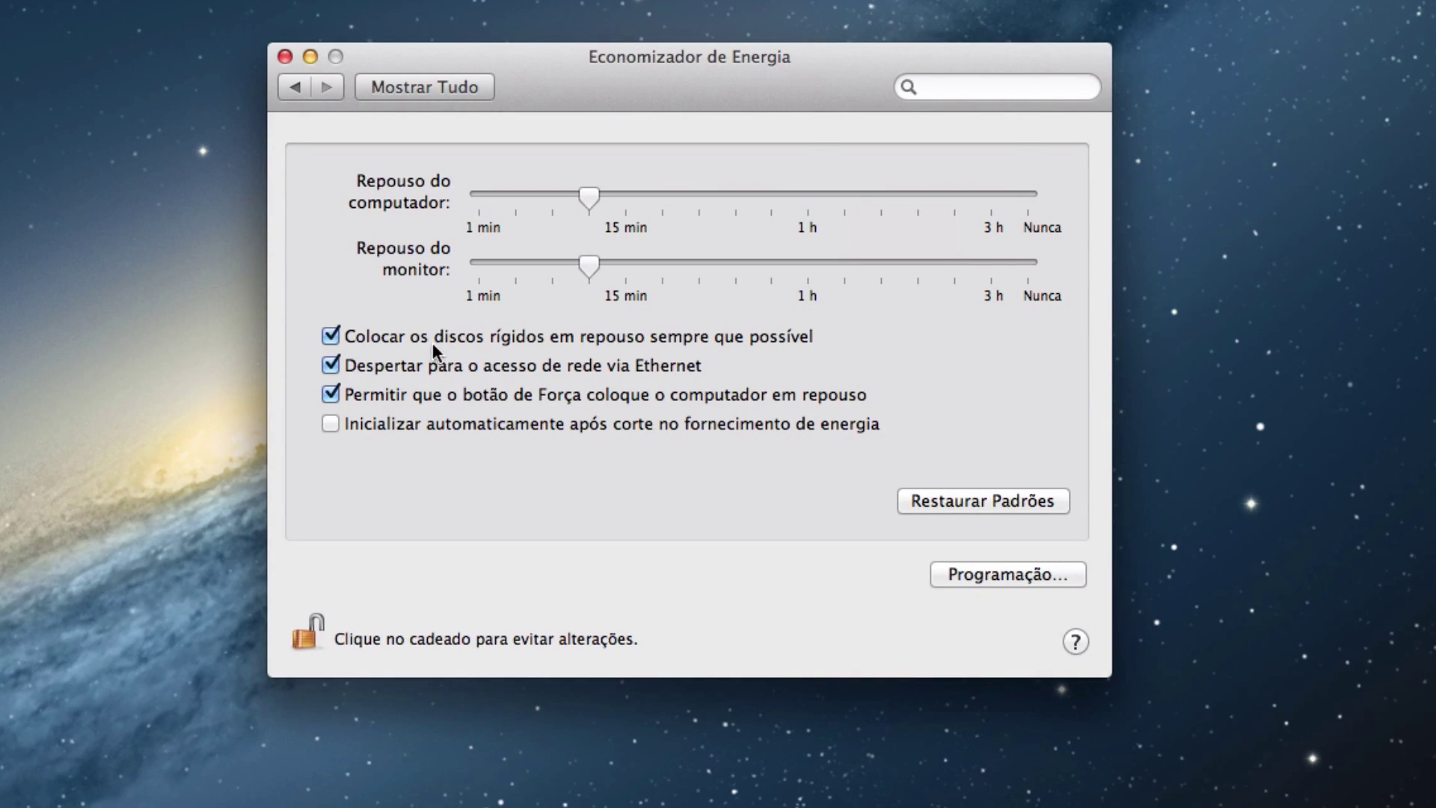
left_click(296, 87)
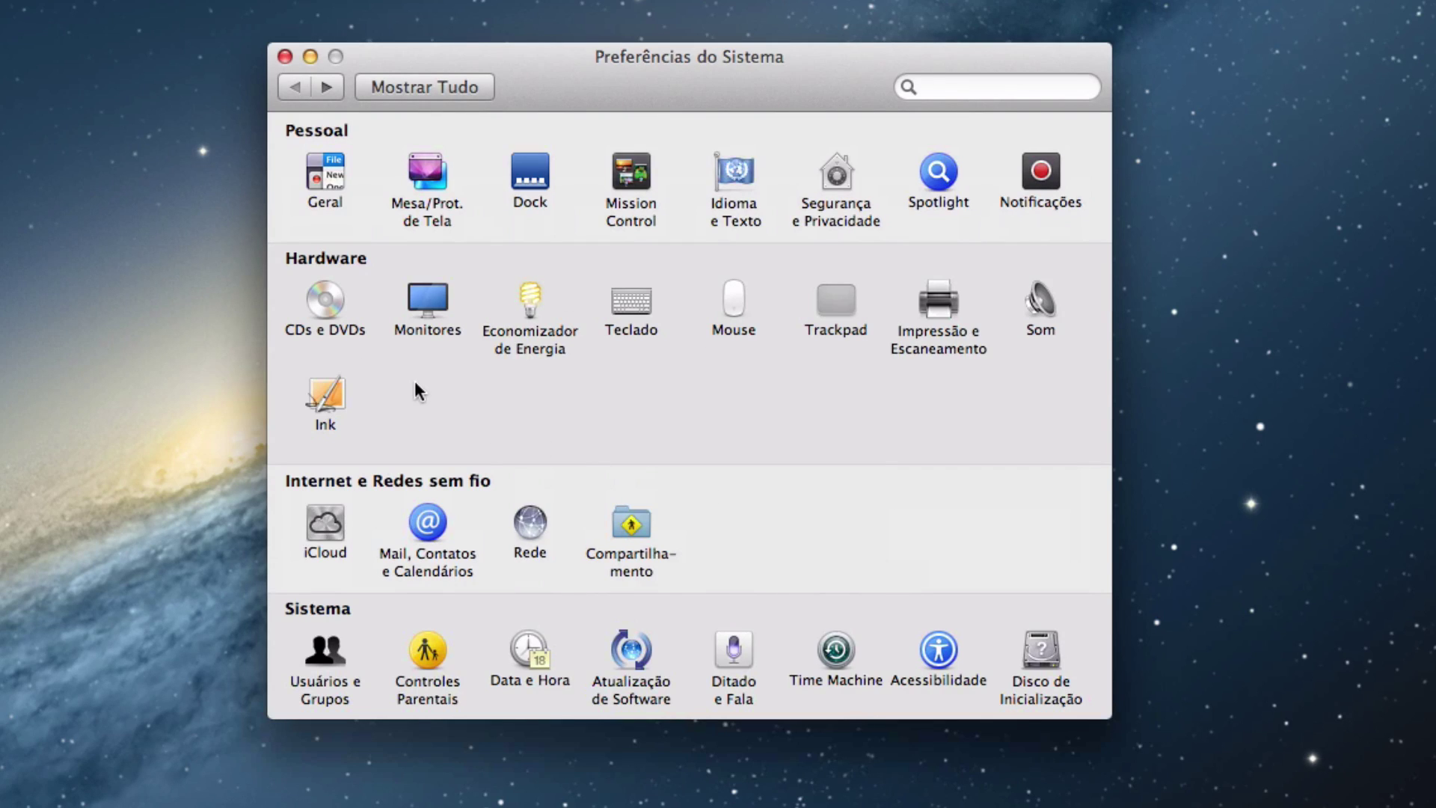
left_click(329, 303)
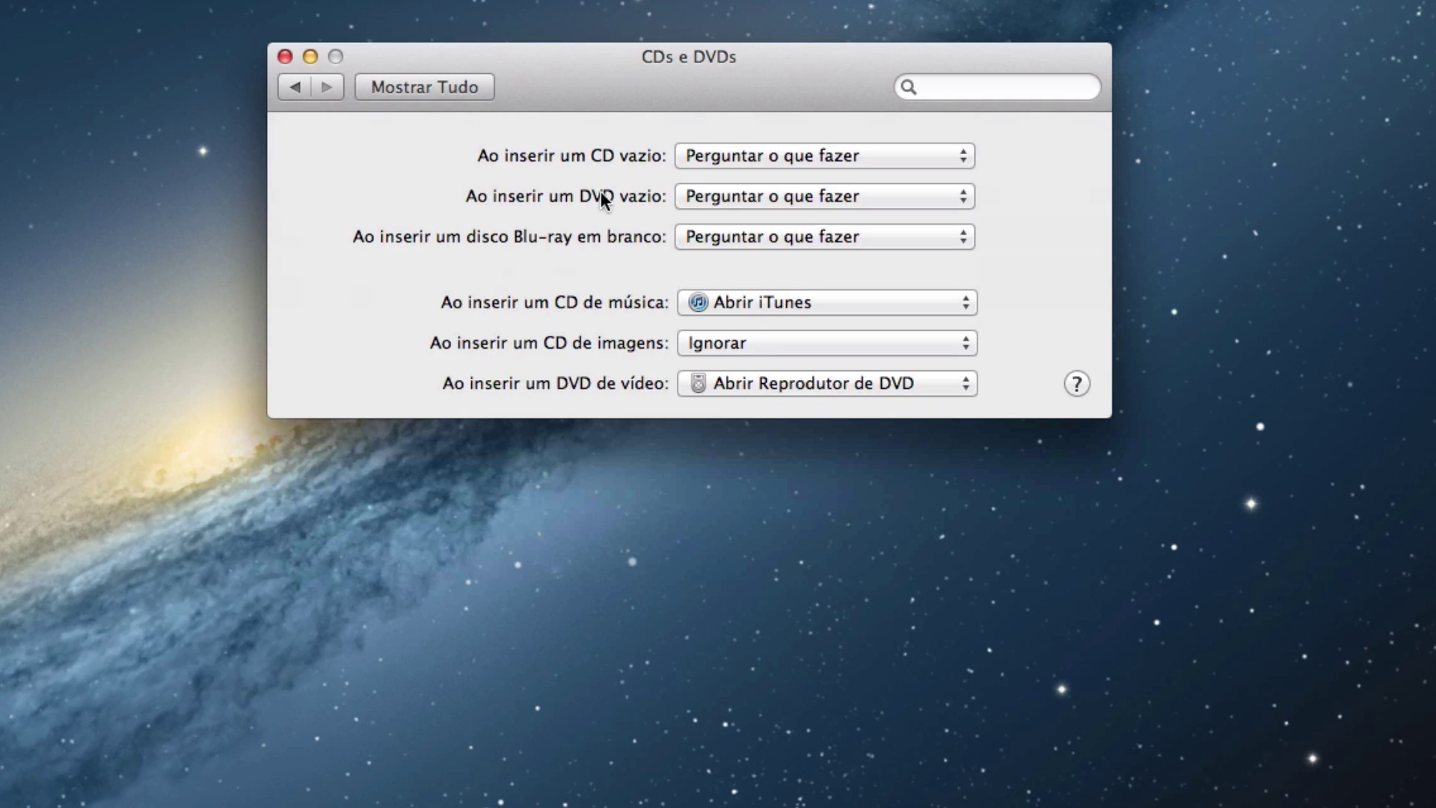
left_click(297, 96)
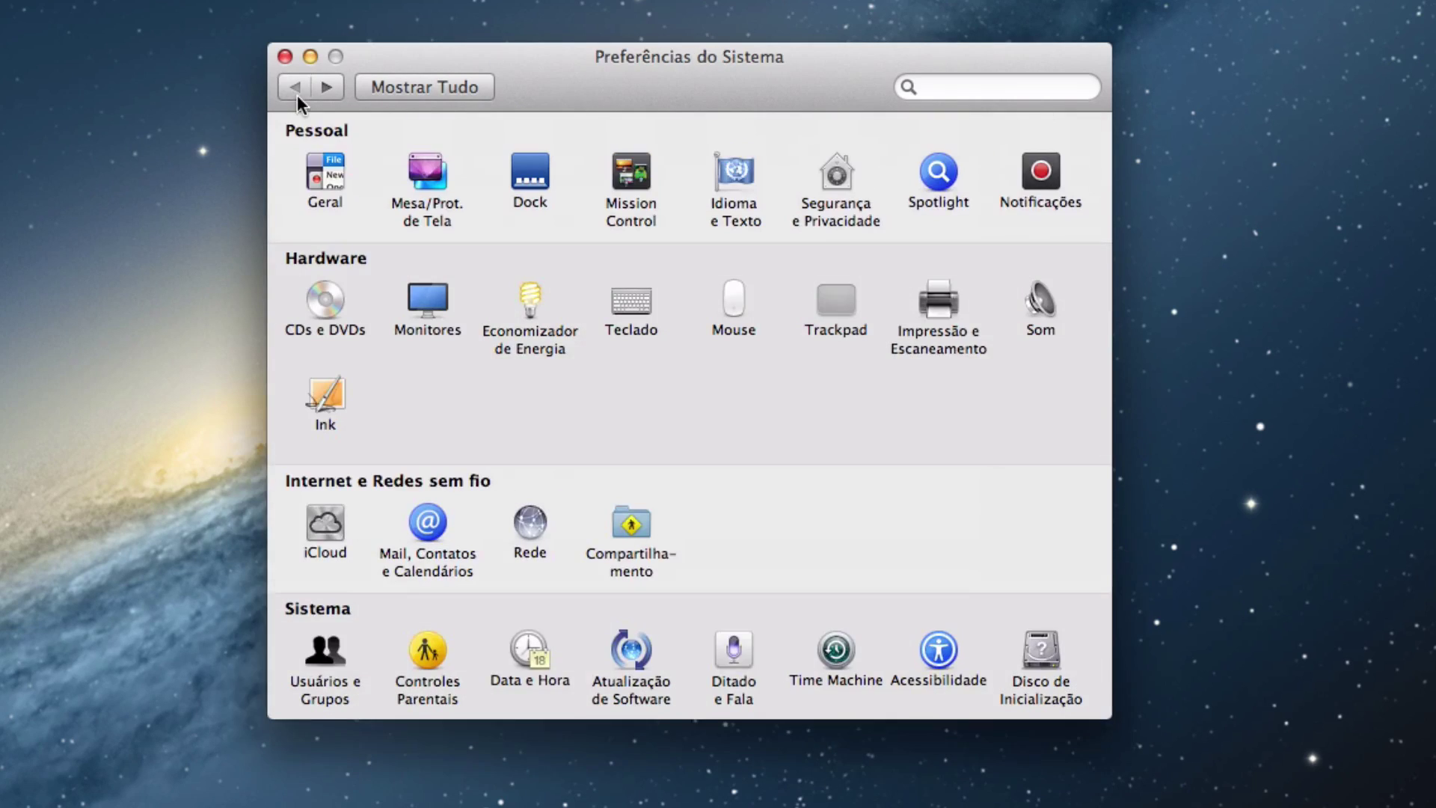